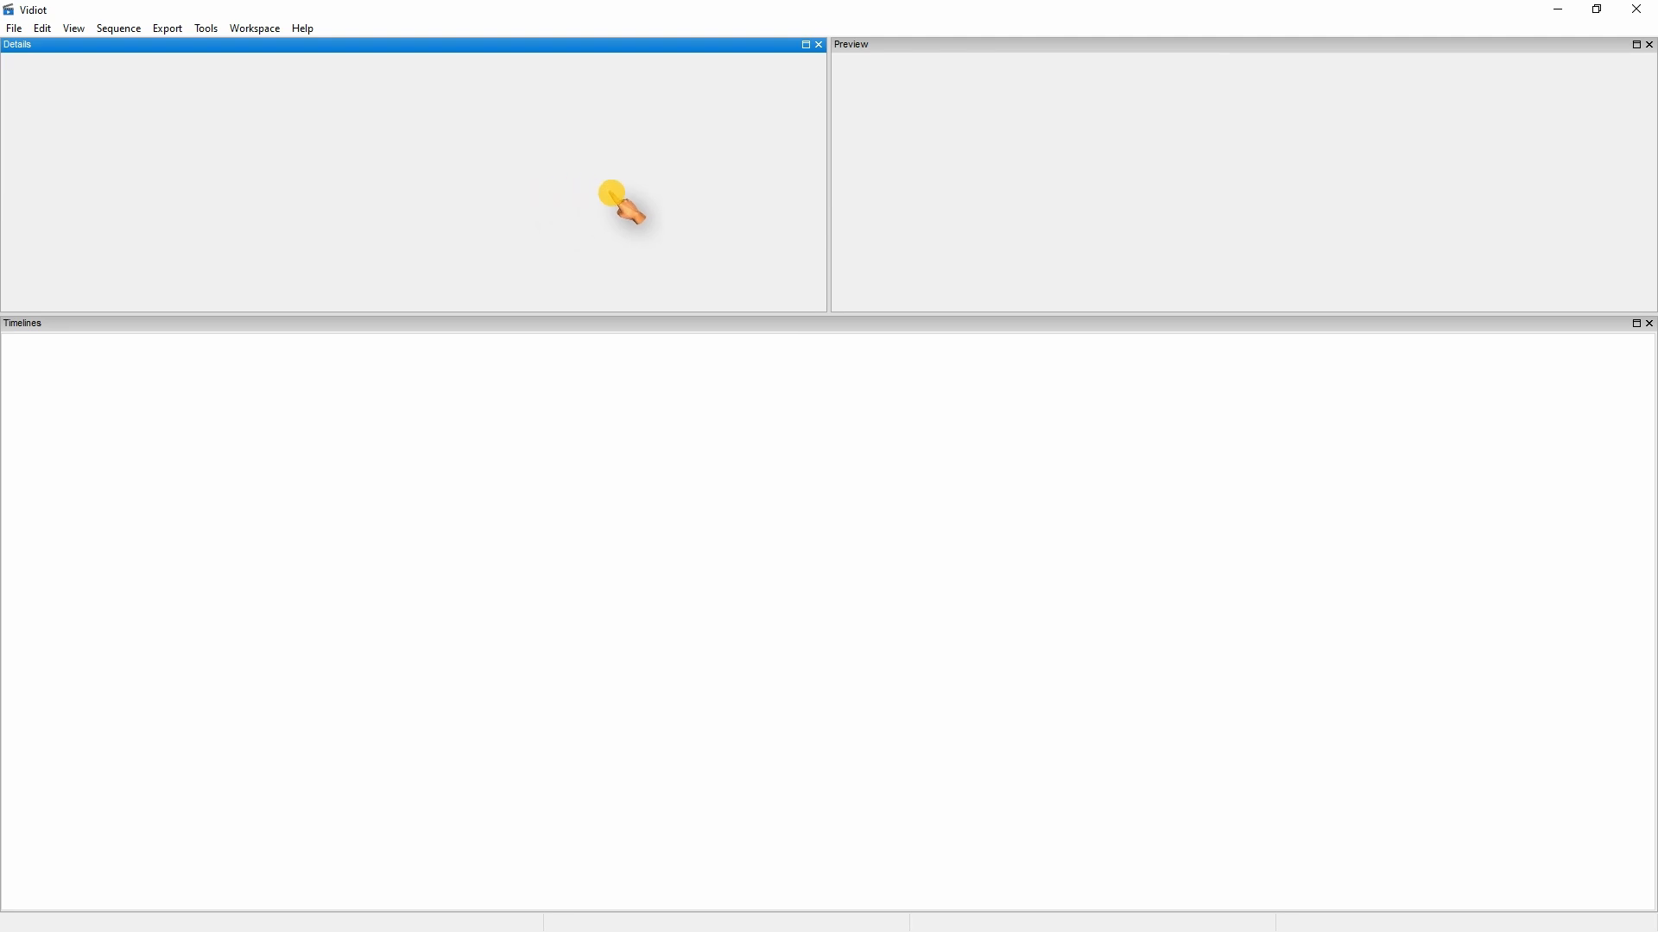
# Close the Timelines, Preview and Details panels, narrowing Details along the way, and restore the default workspace layout.
pyautogui.click(987, 202)
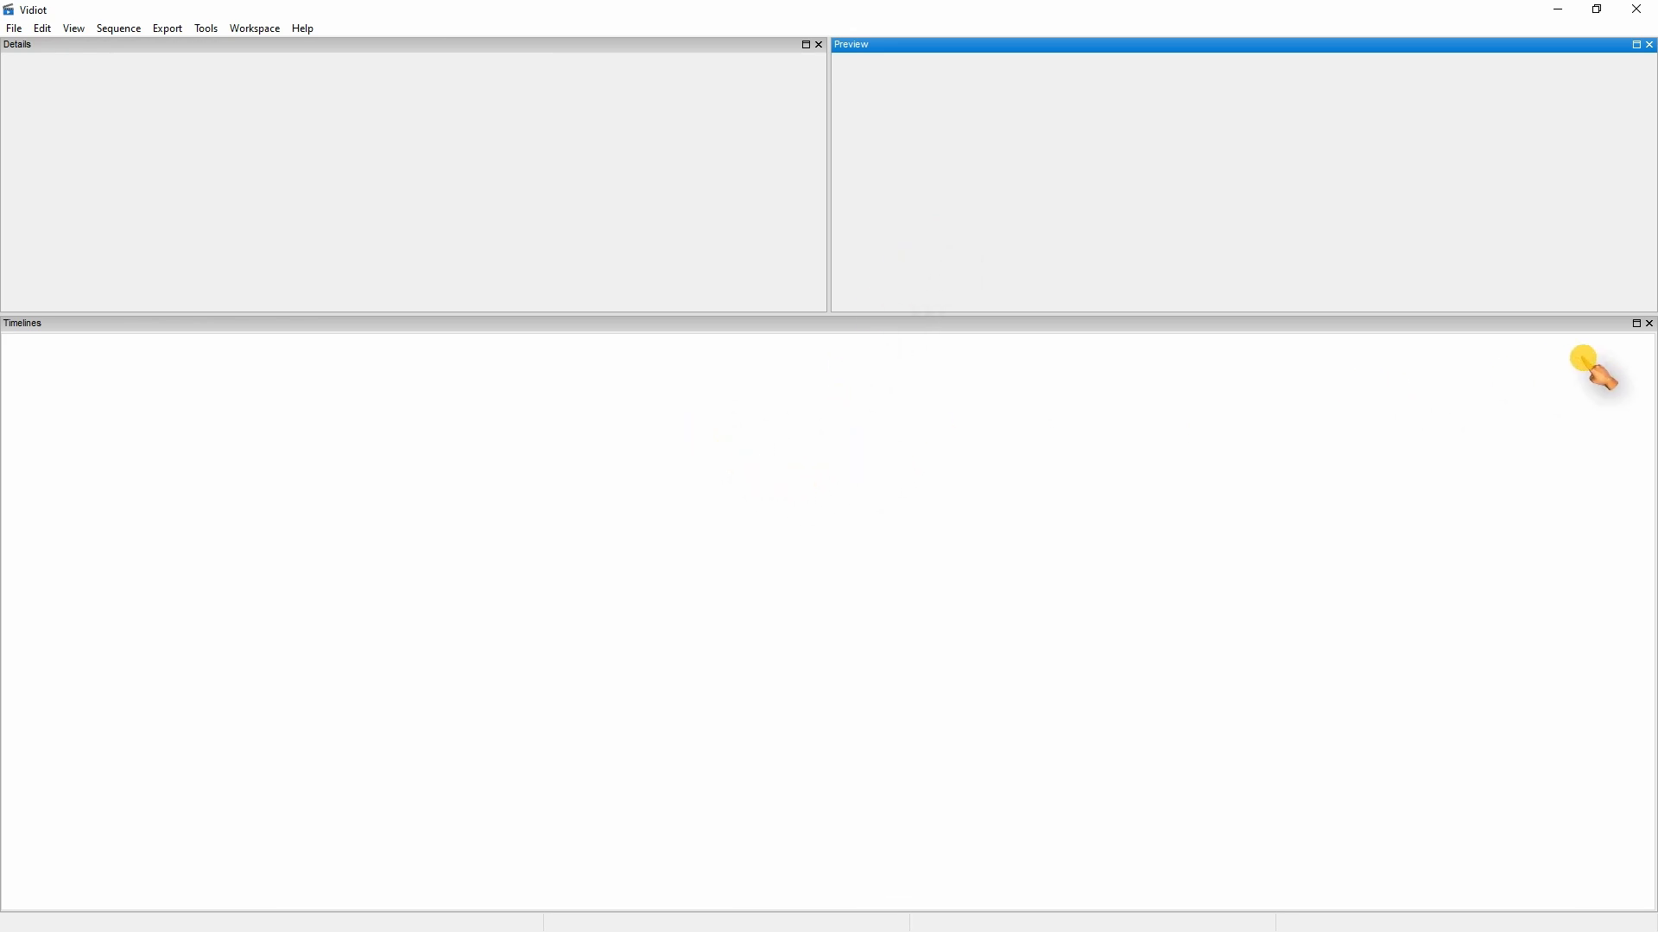
pyautogui.click(1650, 324)
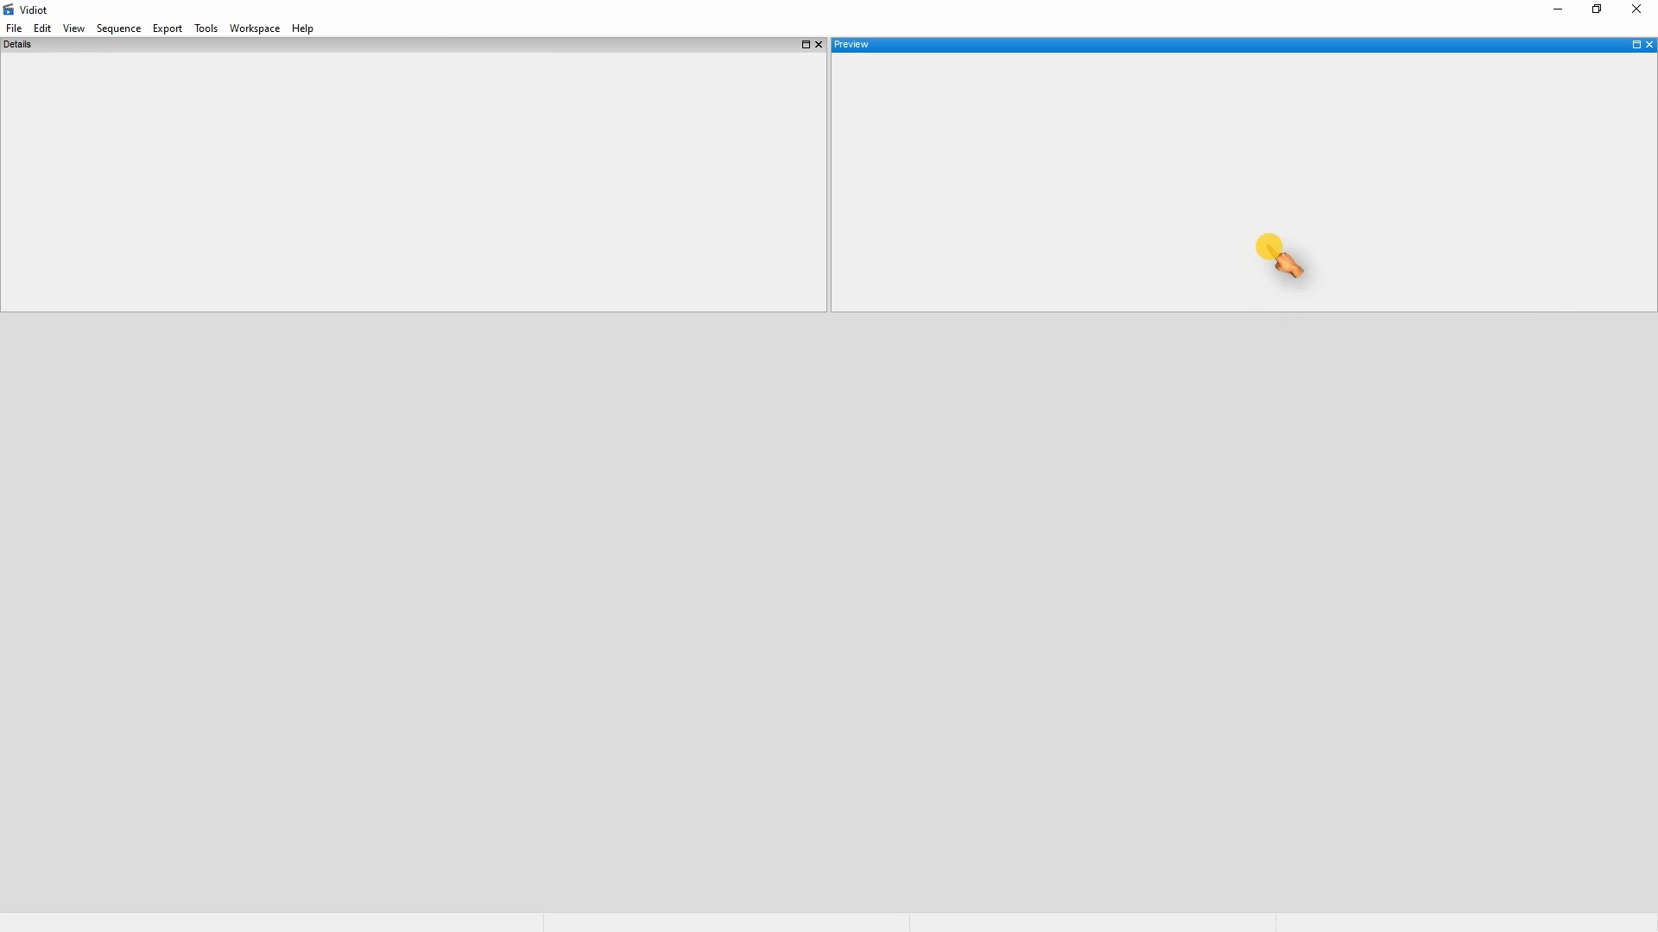
pyautogui.moveTo(829, 133); pyautogui.dragTo(254, 116)
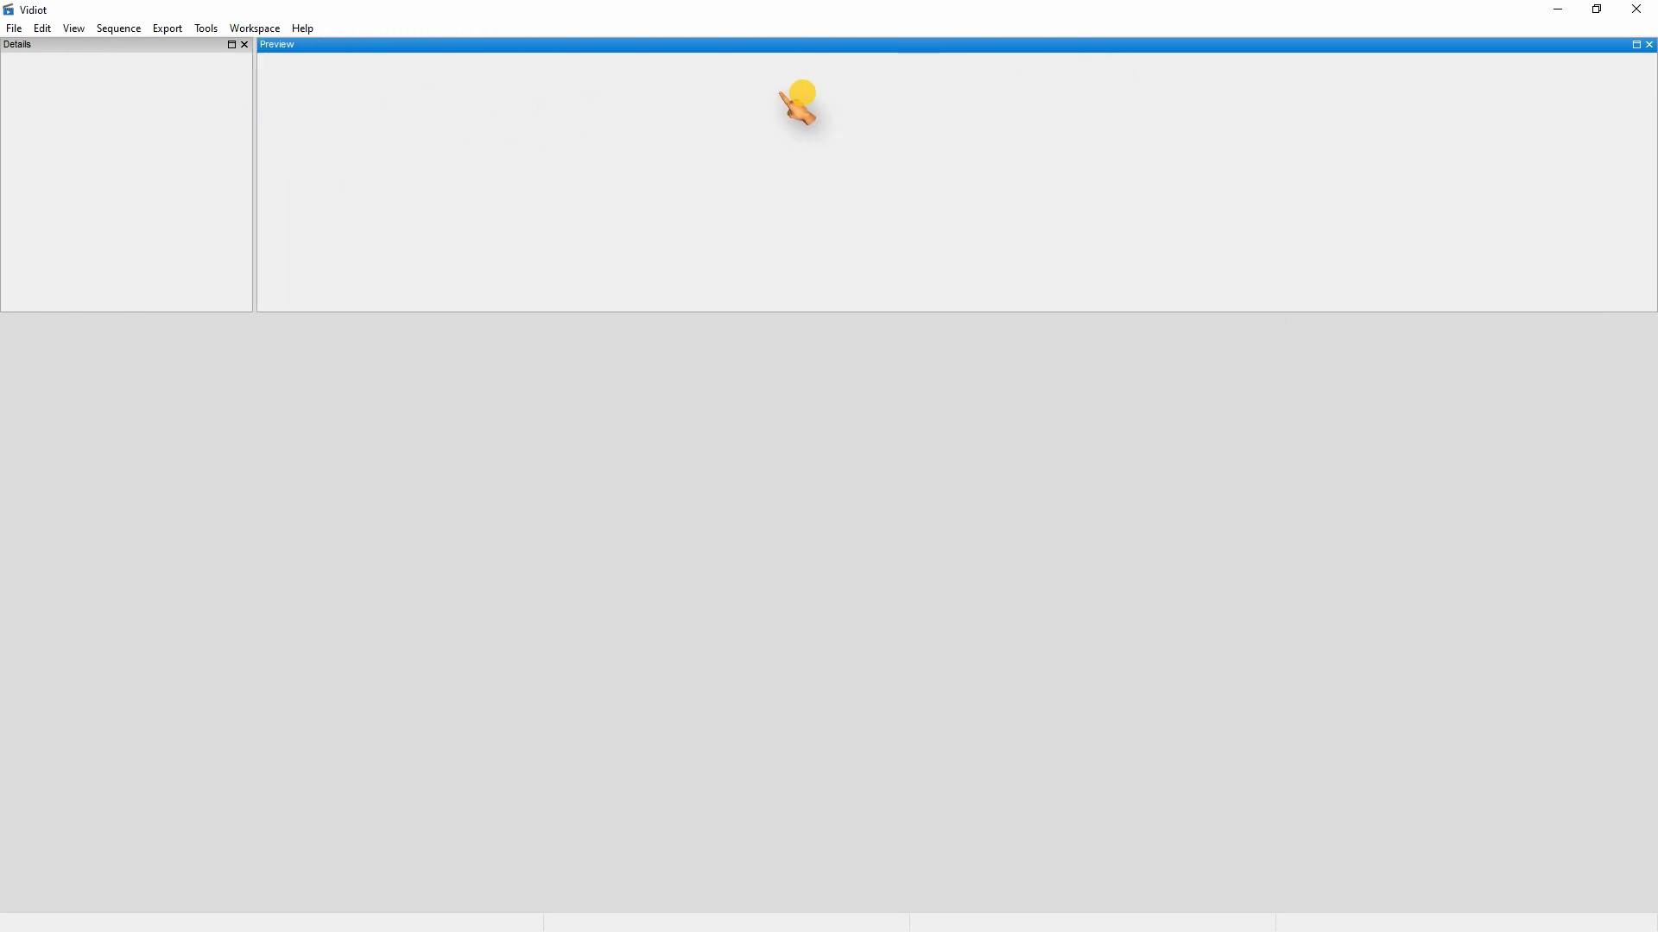
pyautogui.click(1649, 45)
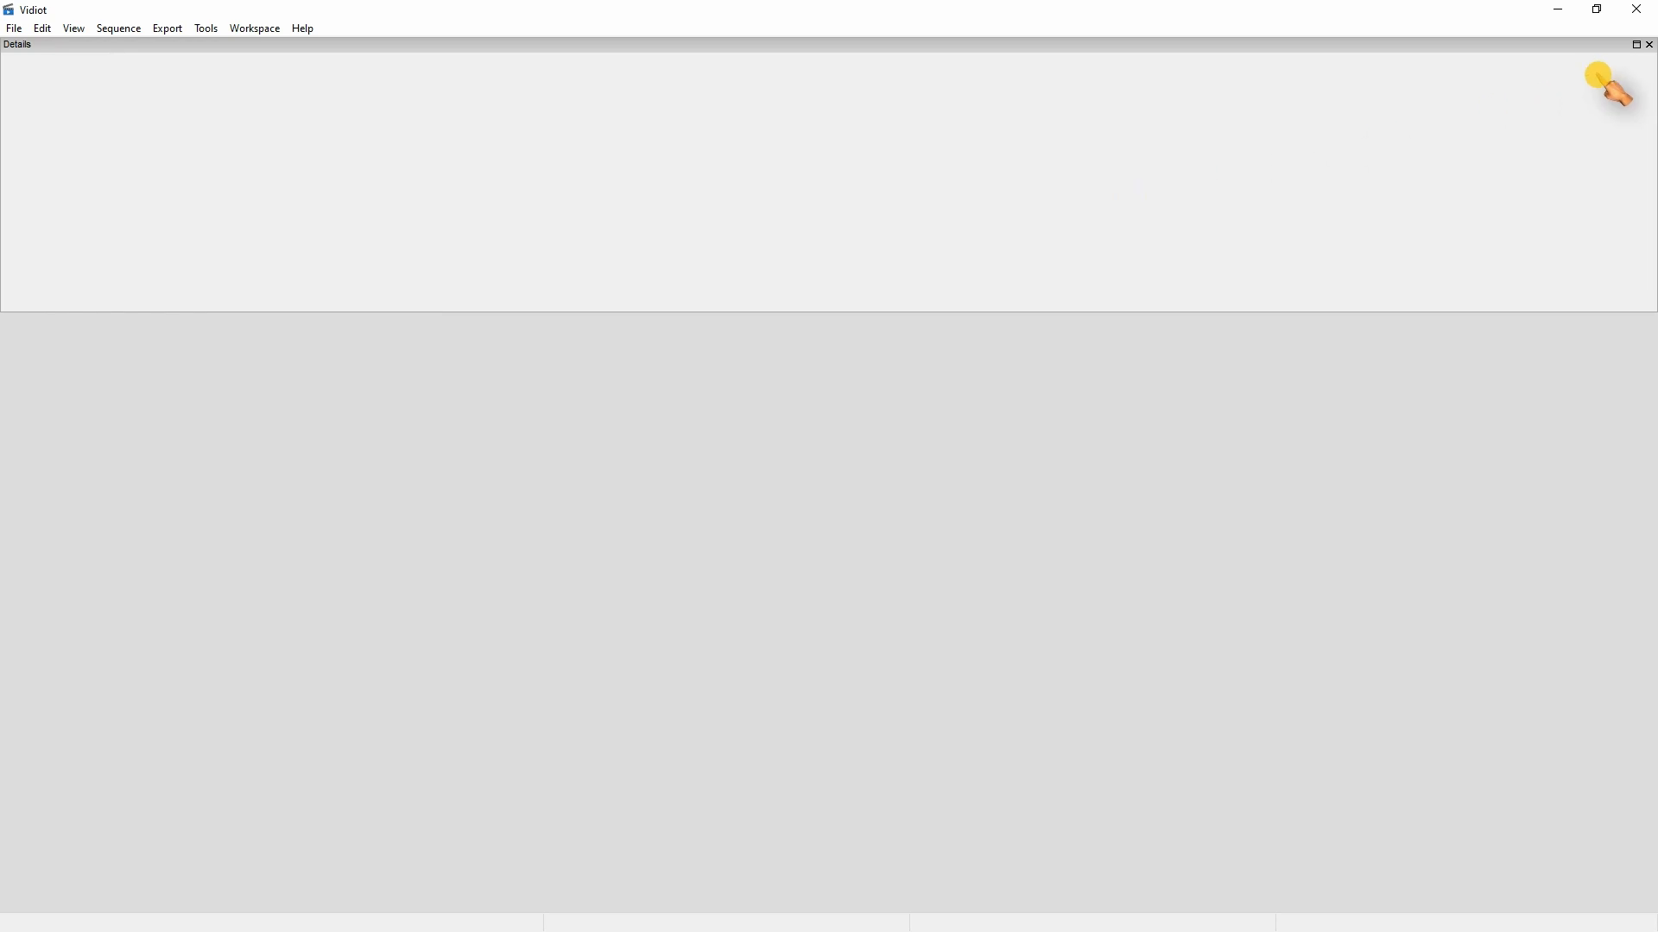
pyautogui.click(1650, 45)
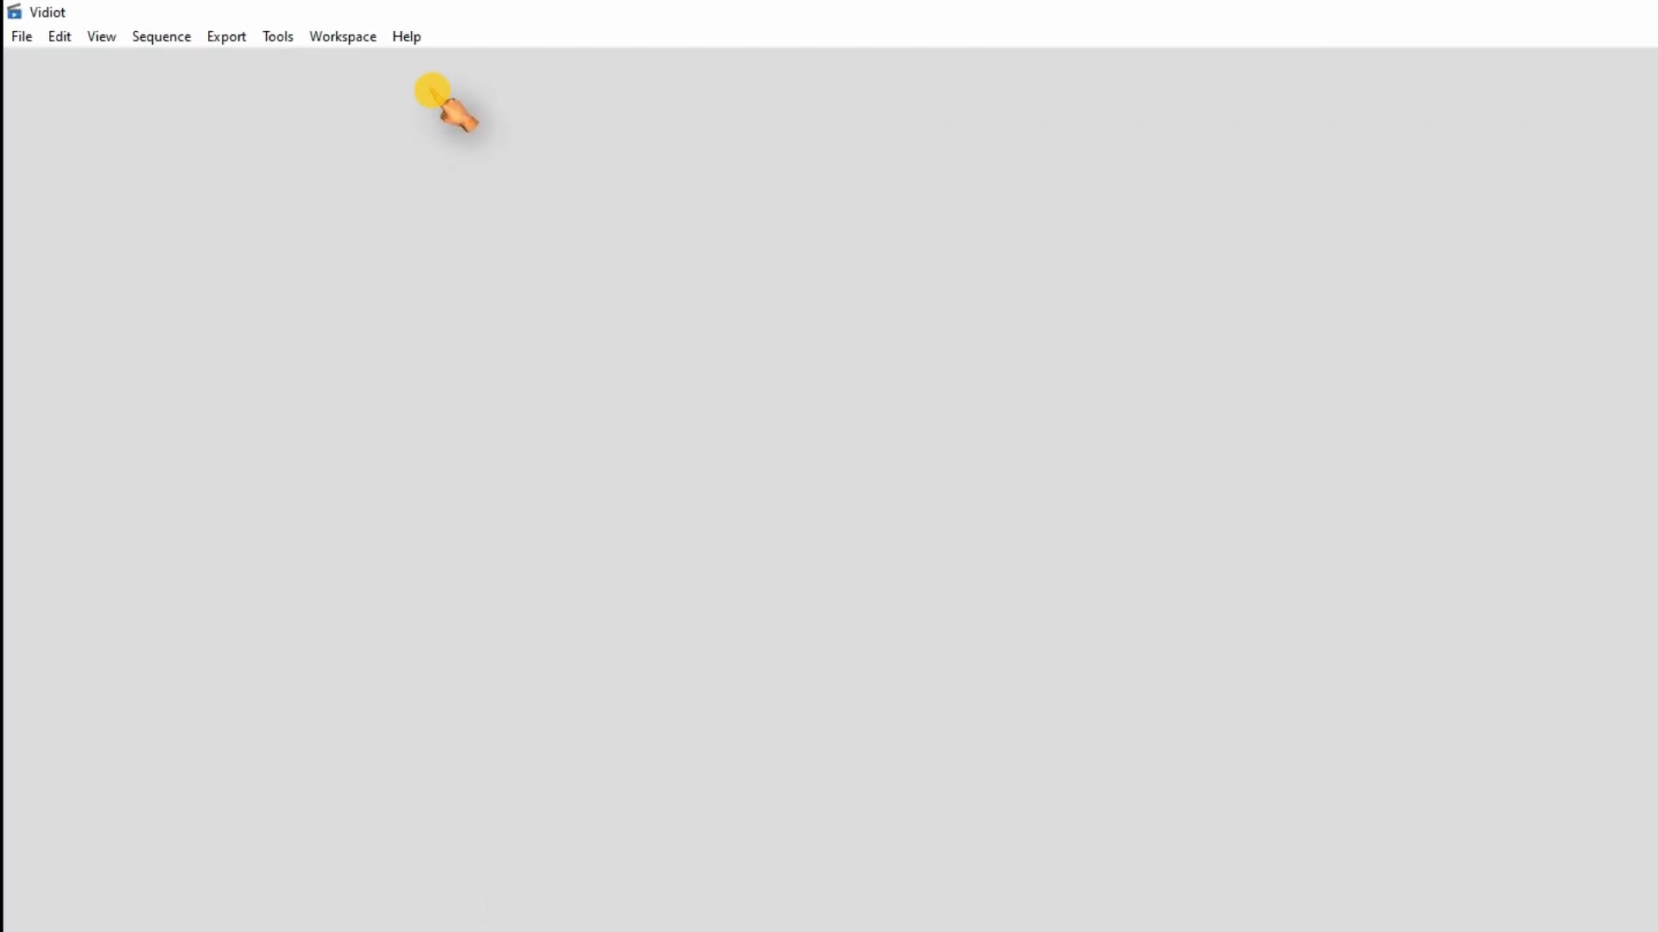
pyautogui.click(355, 37)
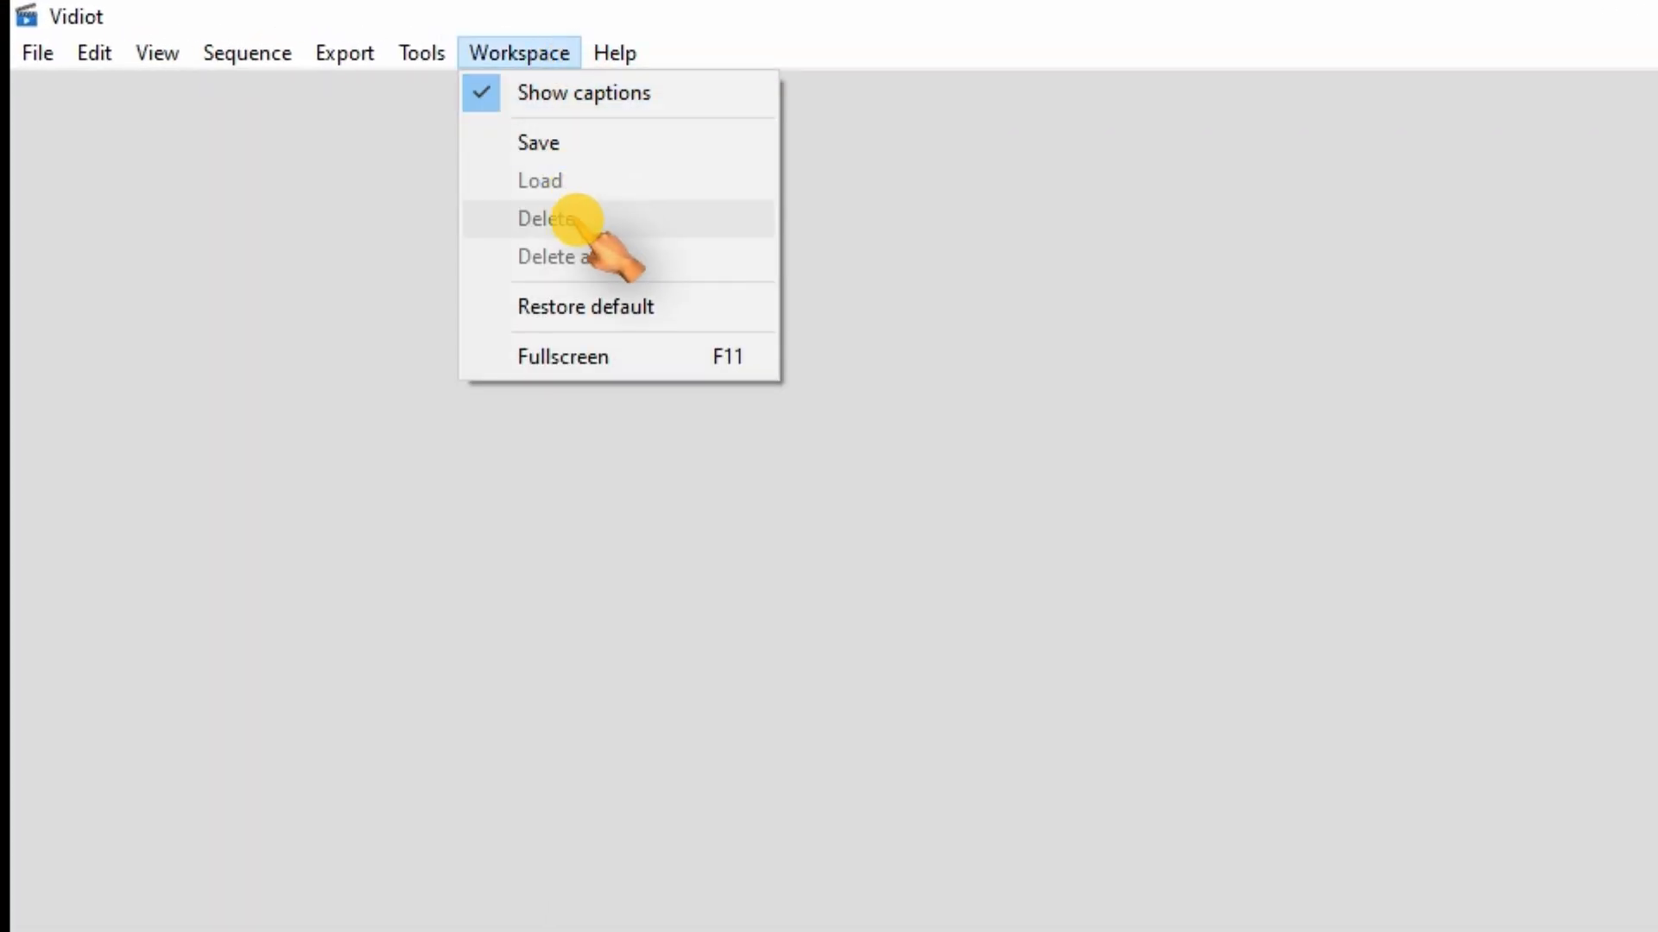
pyautogui.click(684, 316)
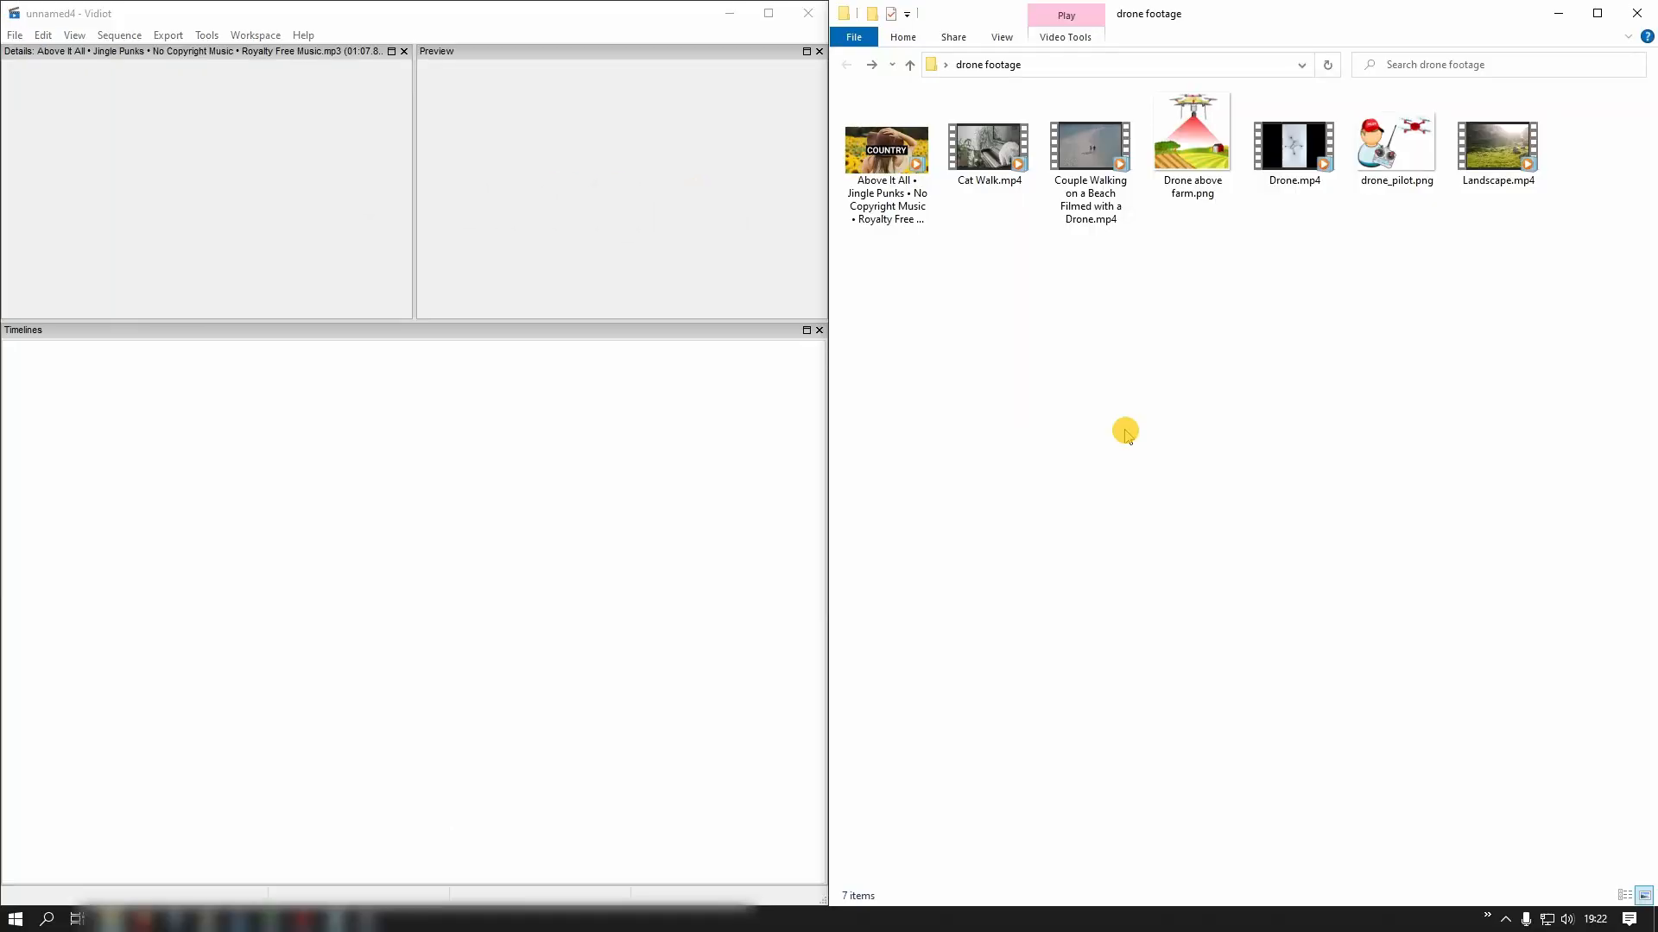
# Start a new movie project from the drone footage folder's individual media files, all except Landscape.mp4, and proceed to the project settings.
pyautogui.moveTo(1422, 279); pyautogui.dragTo(498, 446)
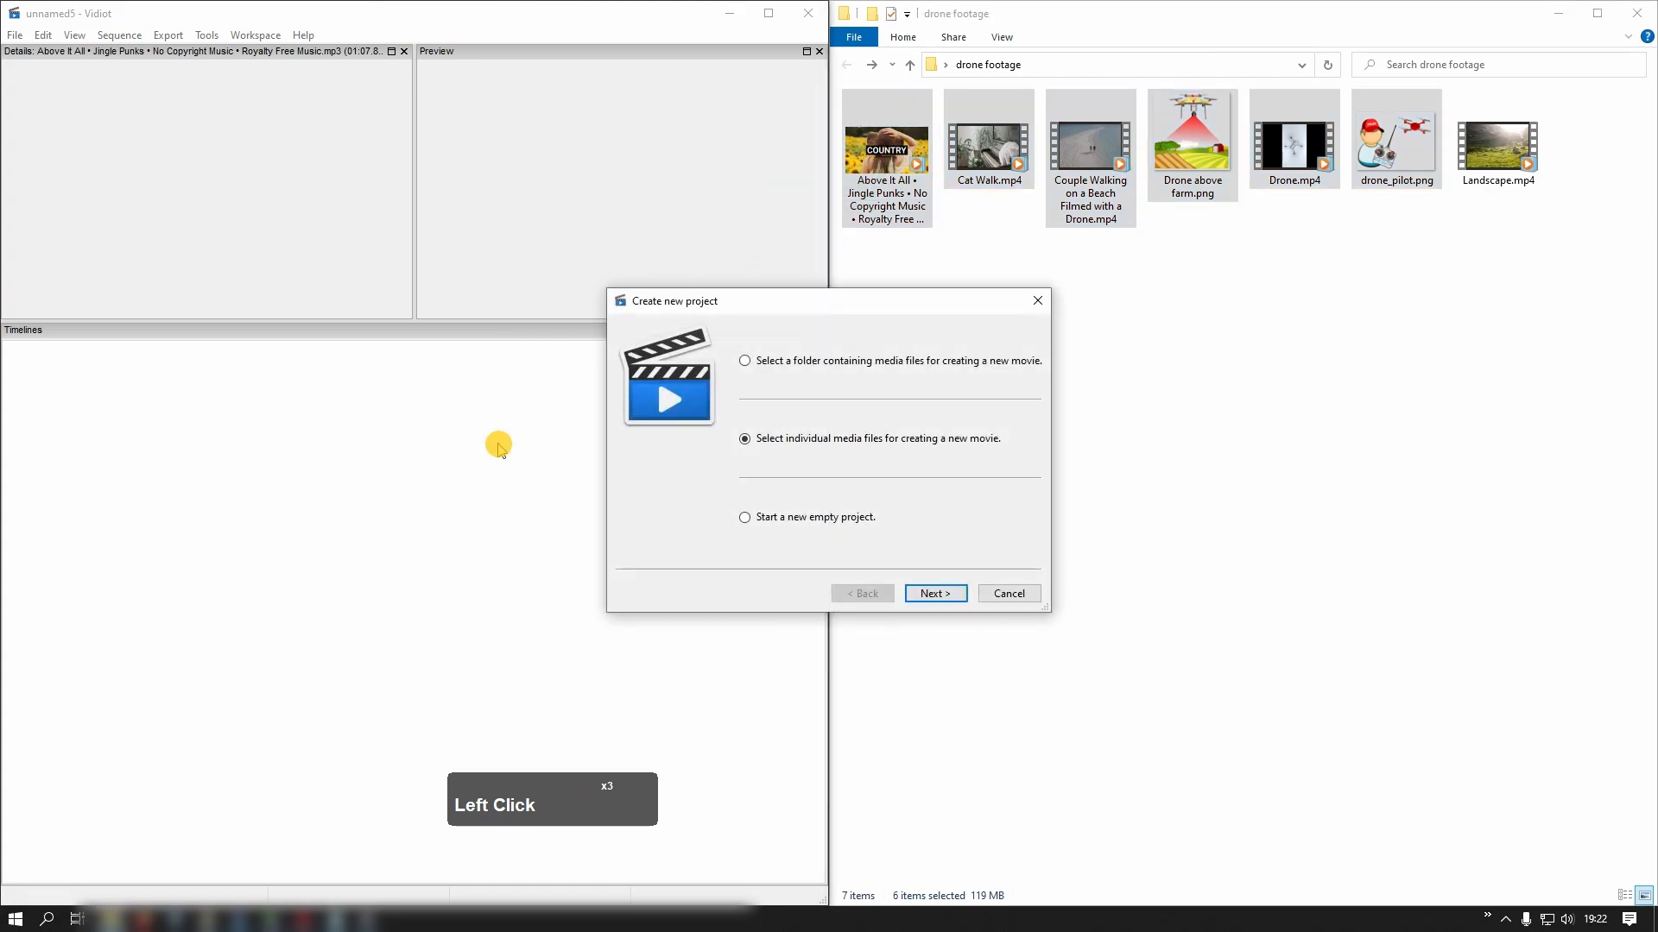
pyautogui.click(942, 594)
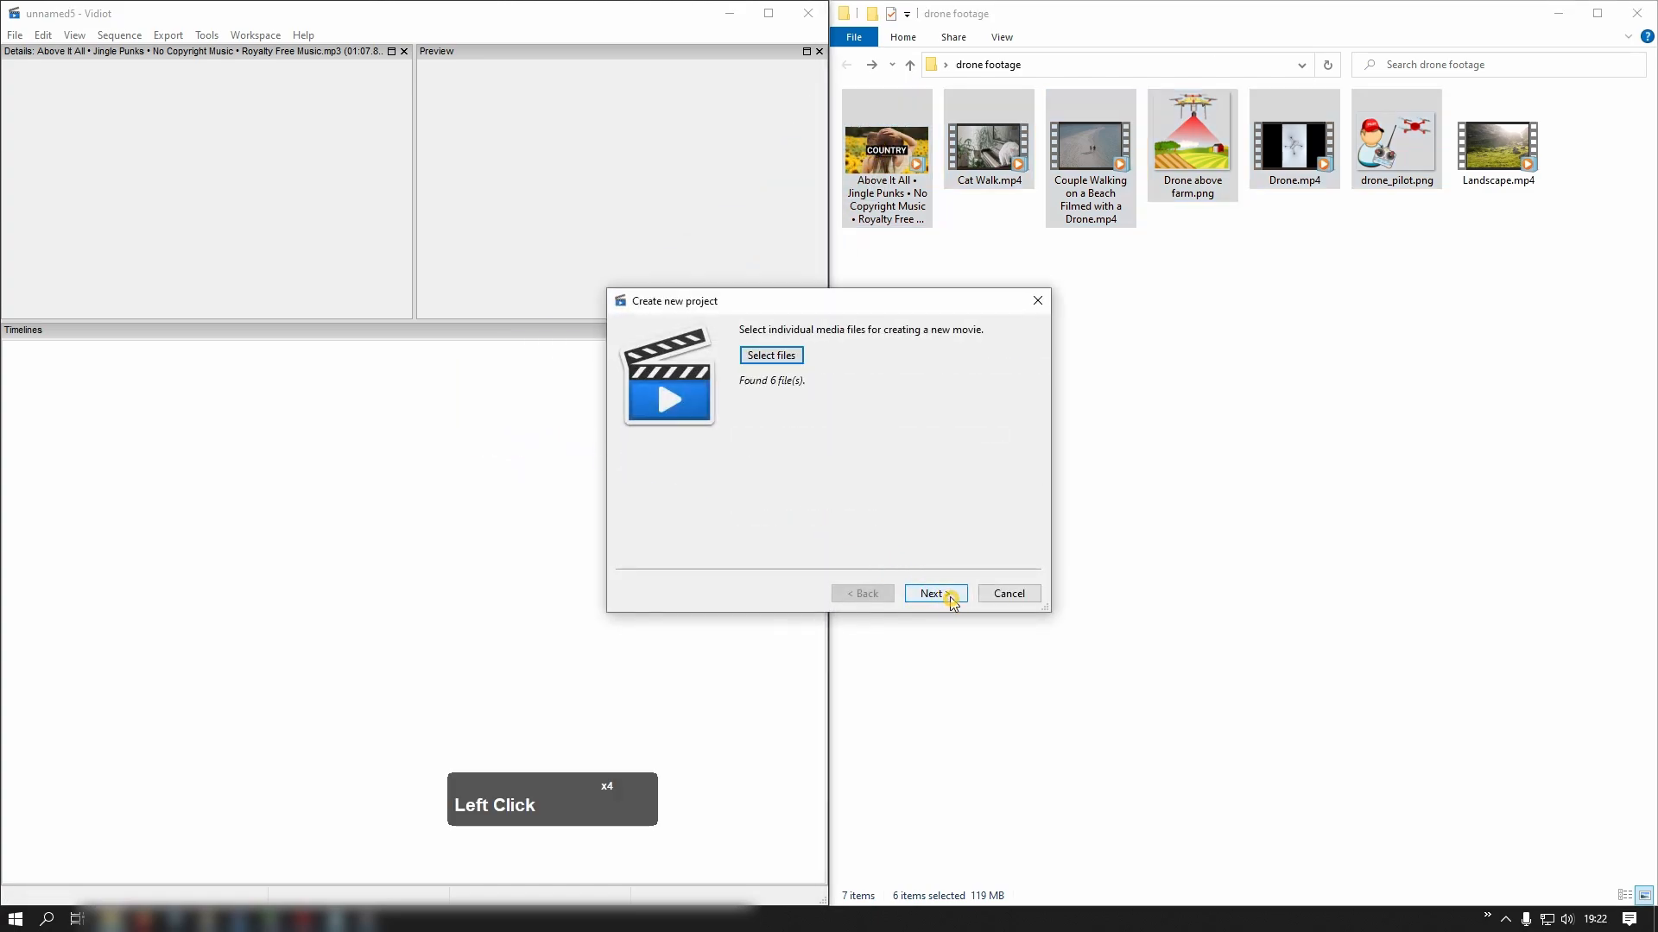
pyautogui.click(950, 596)
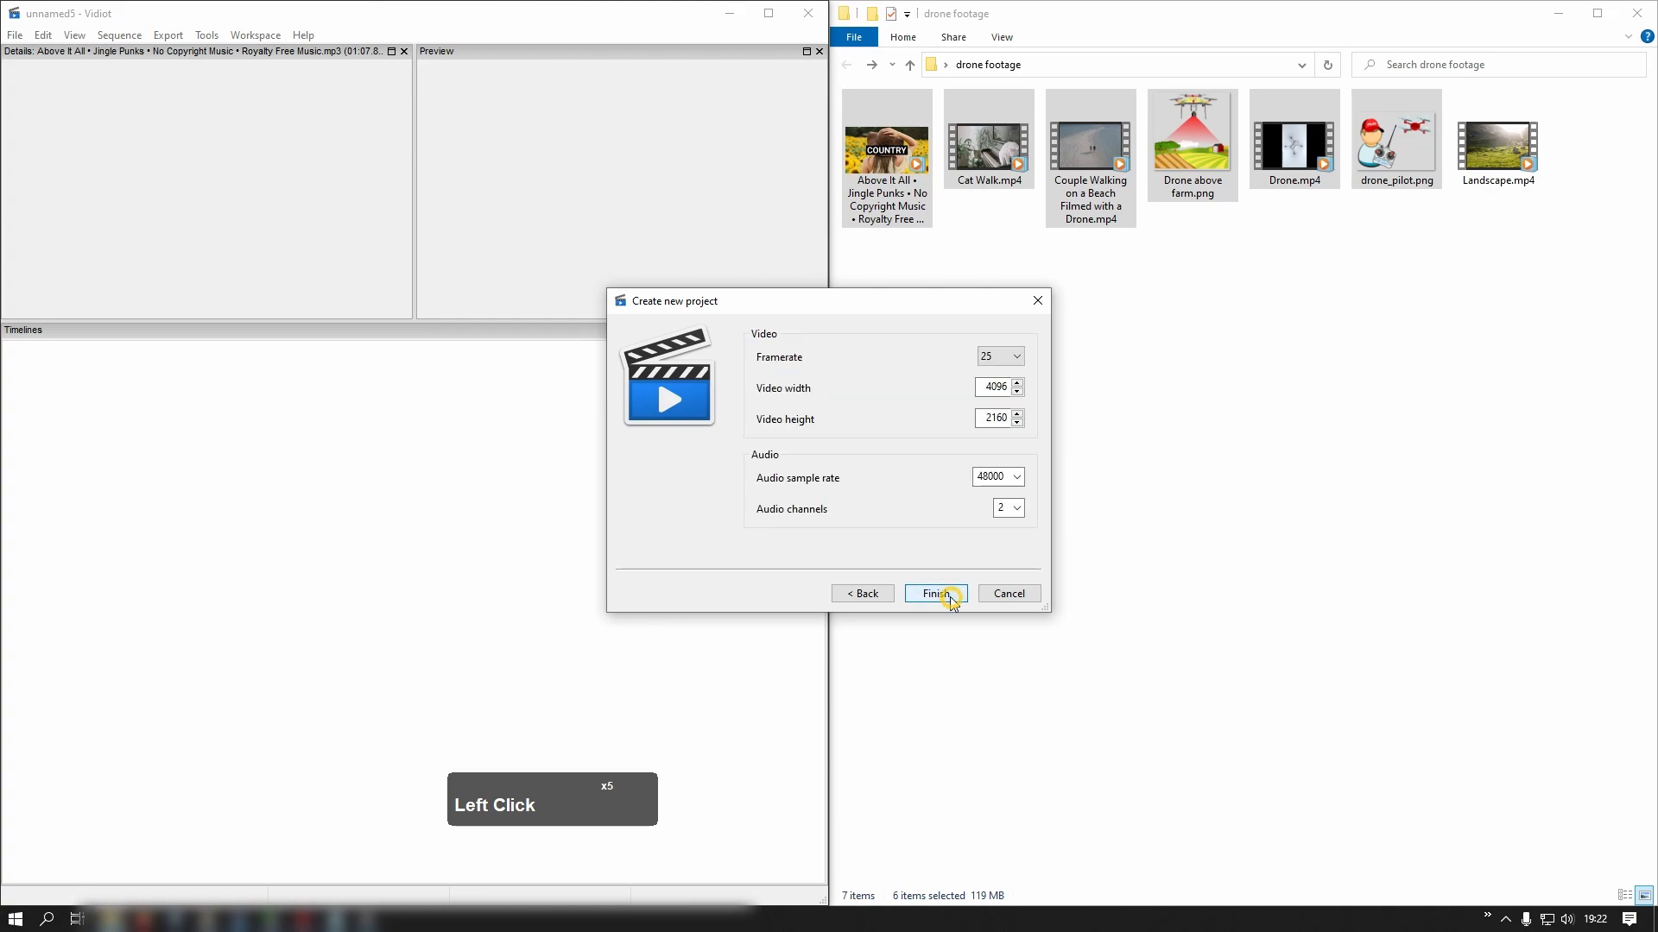
# Set the new project's video width to 1920 and height to 1080, and create the project.
pyautogui.doubleClick(994, 386)
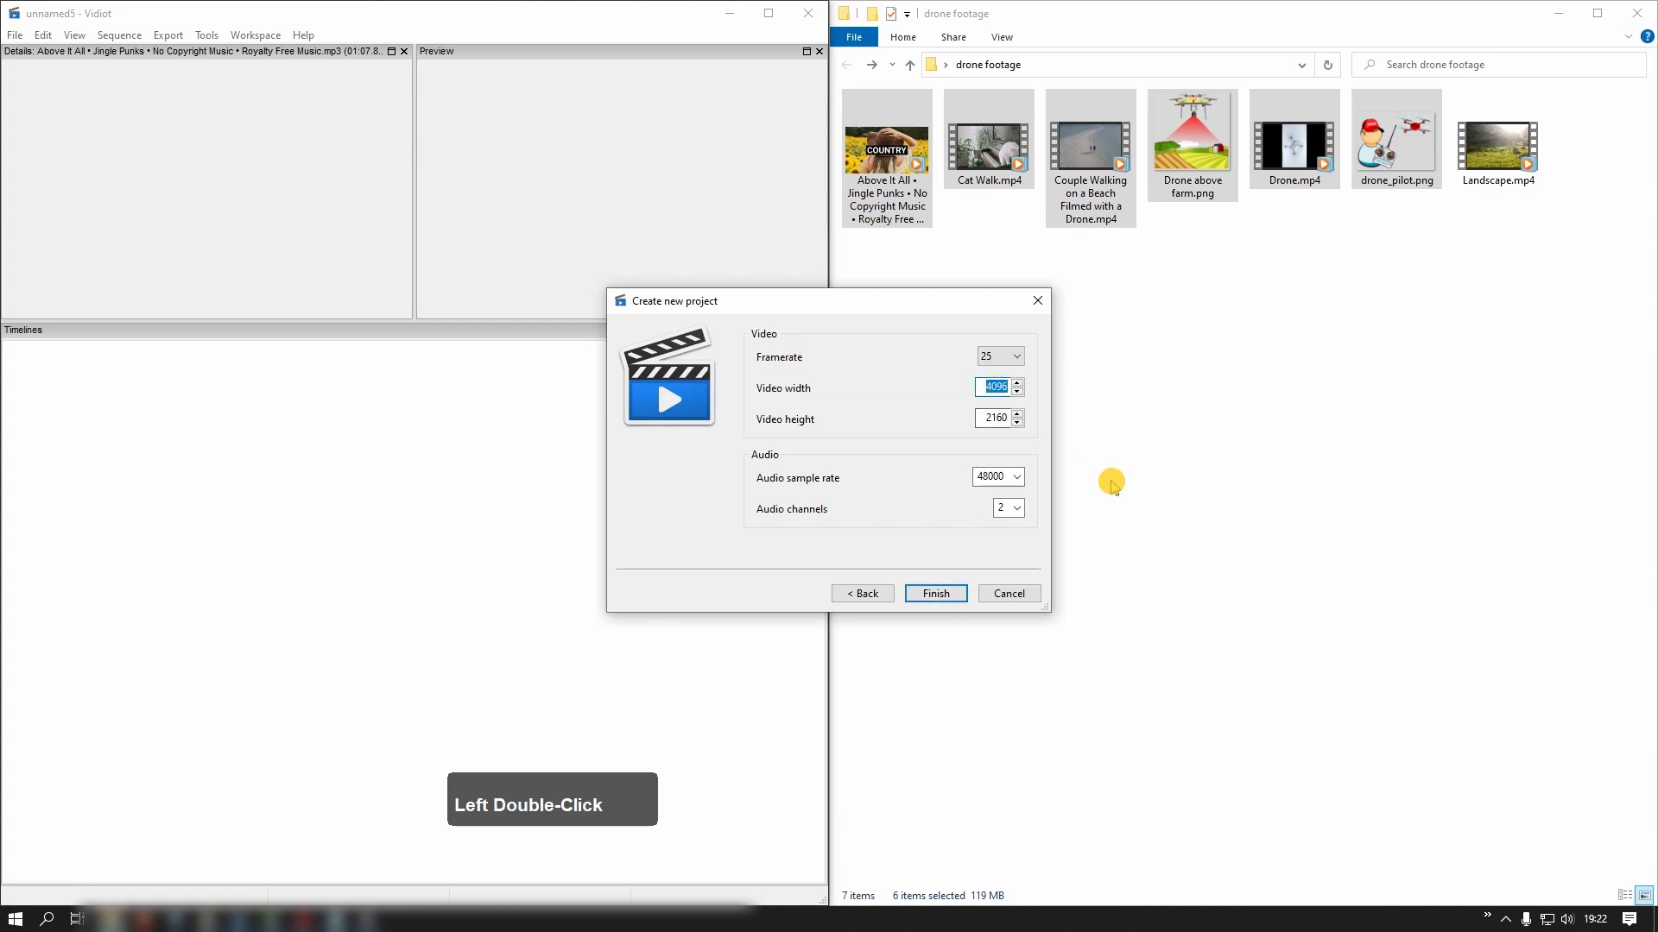
pyautogui.write('1')
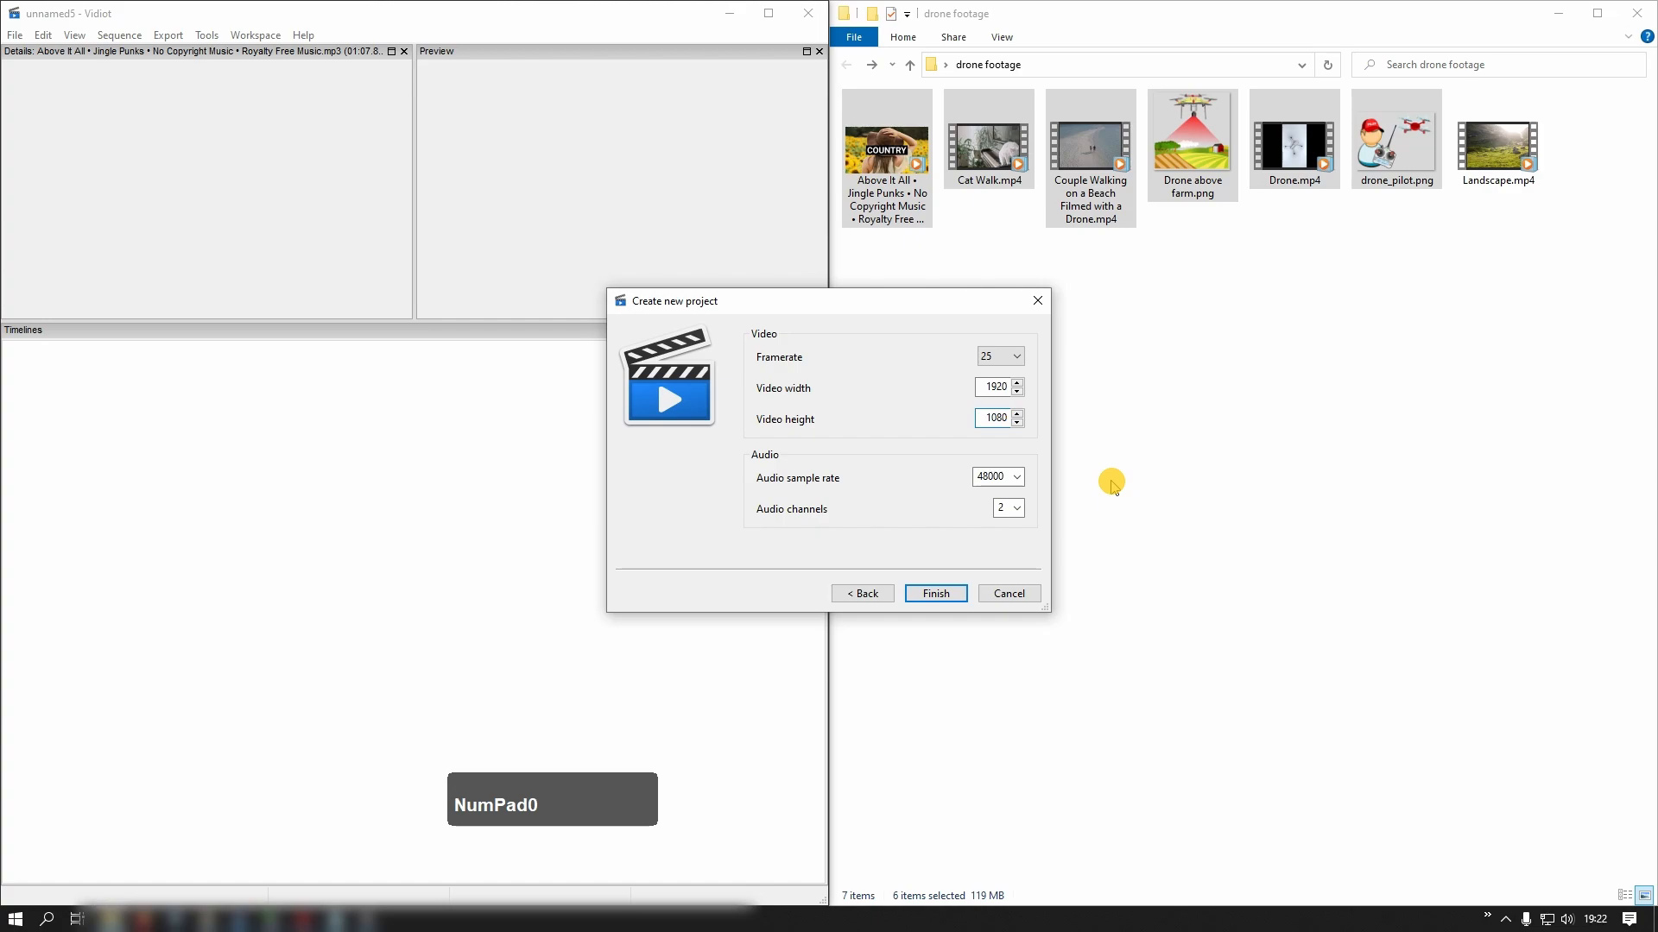
pyautogui.click(947, 598)
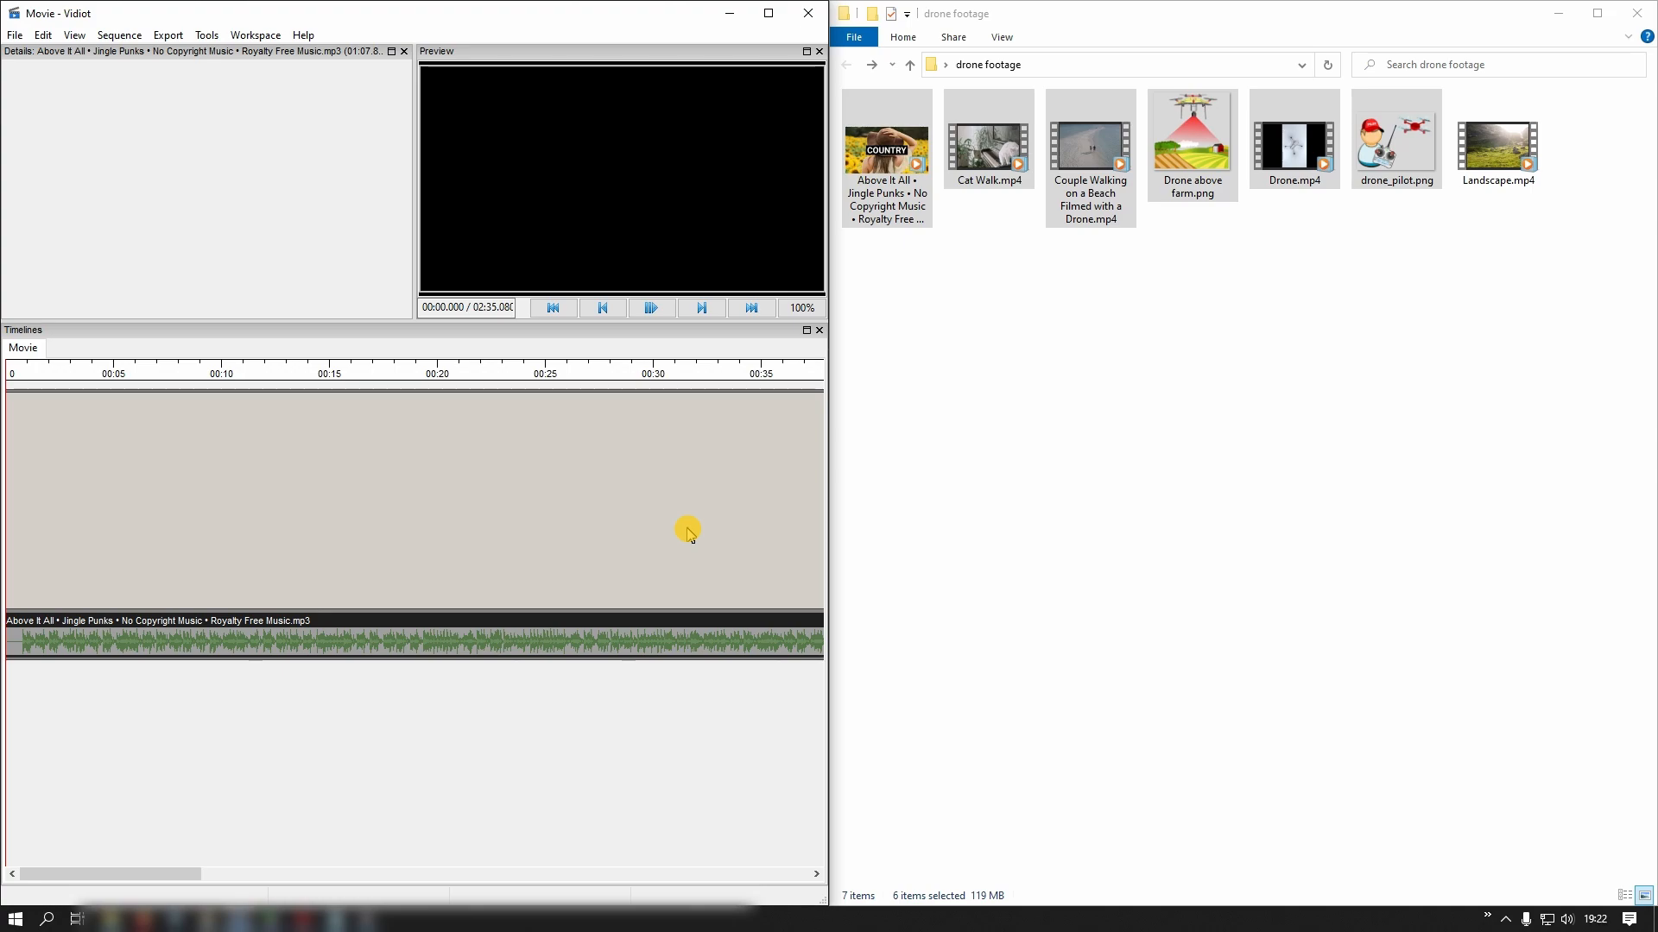
# Add Landscape.mp4 from the drone footage folder to the timeline, just after the last clip.
pyautogui.press('ctrl')
pyautogui.keyDown('ctrl'); pyautogui.scroll(-4, 688, 533); pyautogui.keyUp('ctrl')
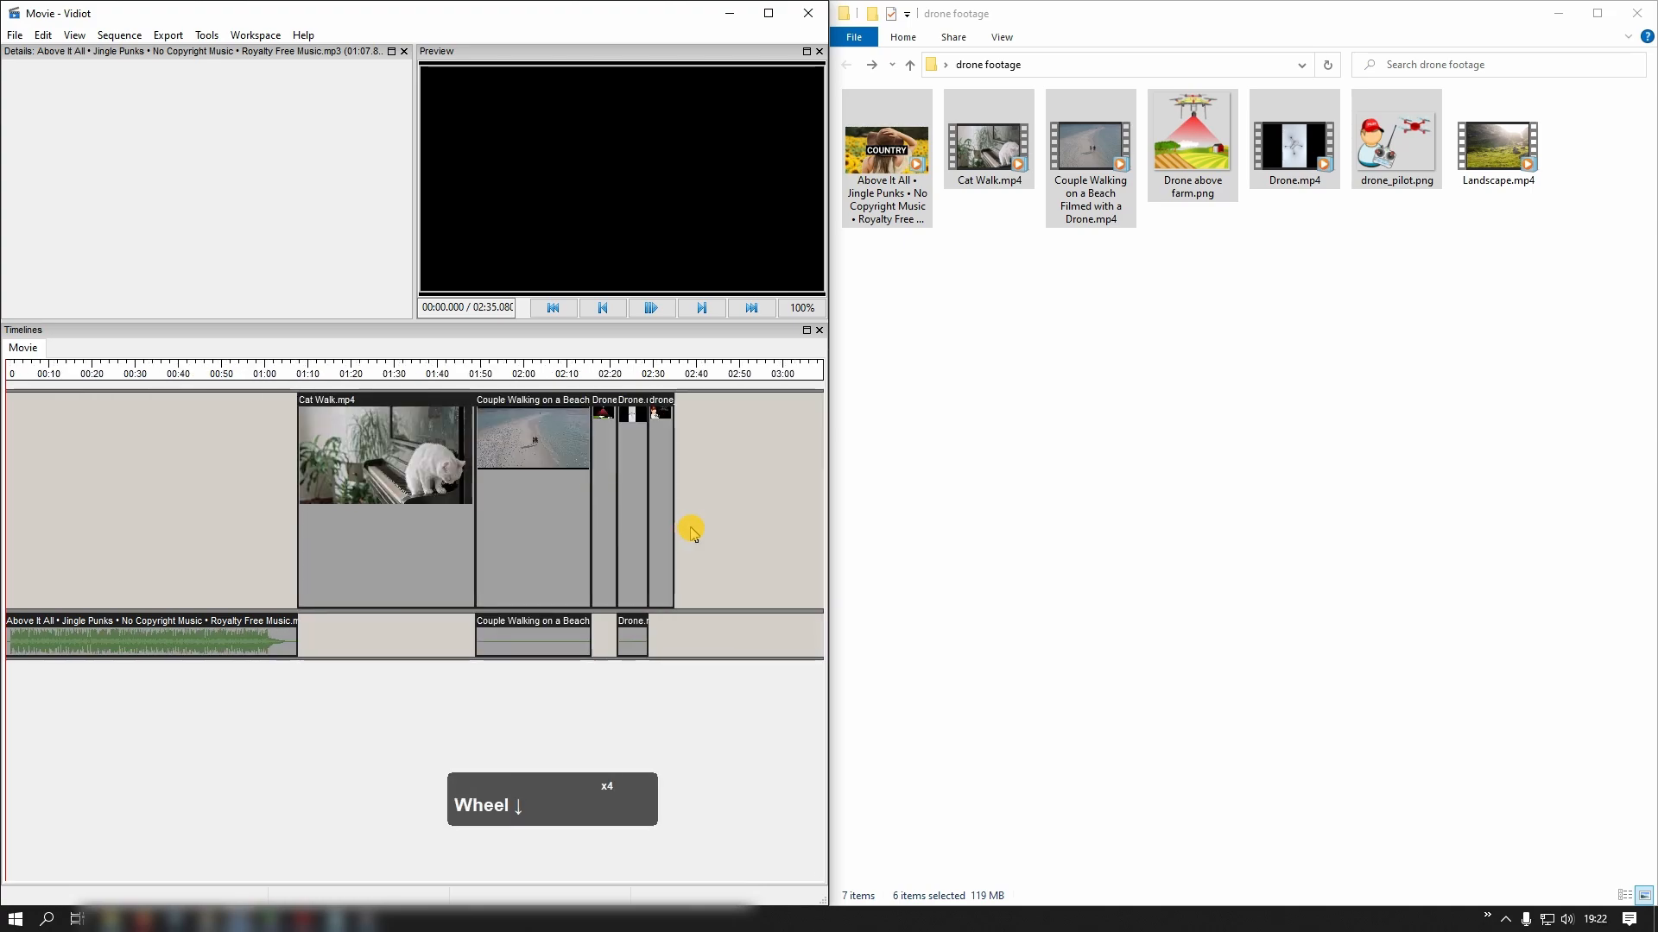
pyautogui.rightClick(708, 594)
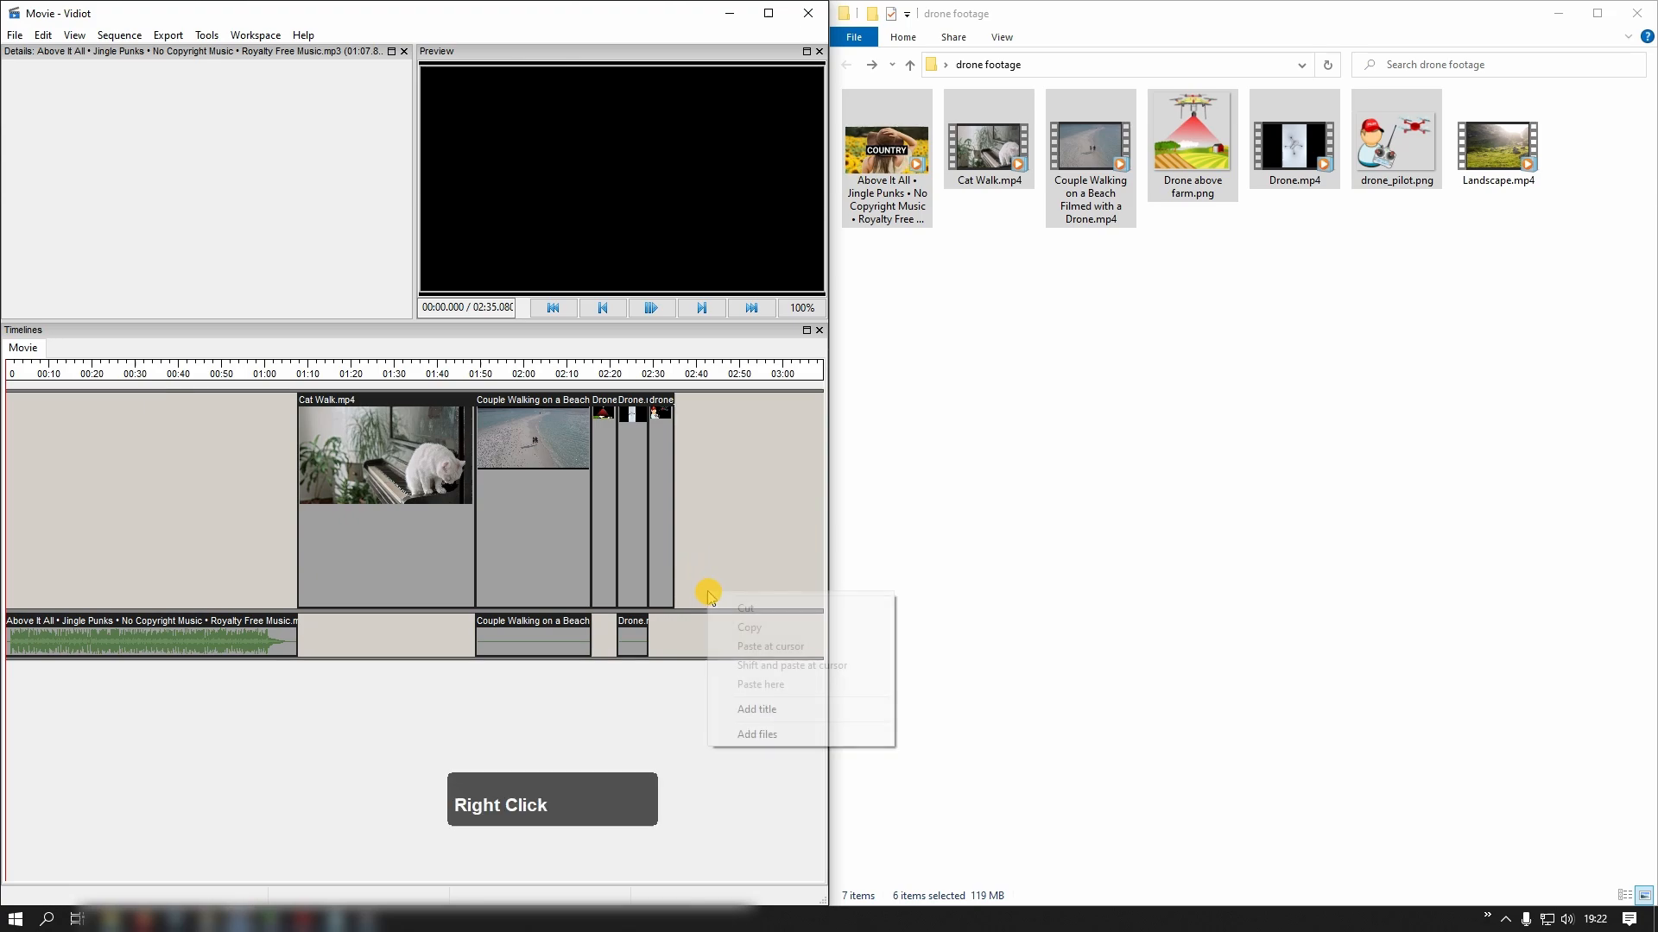
pyautogui.click(786, 734)
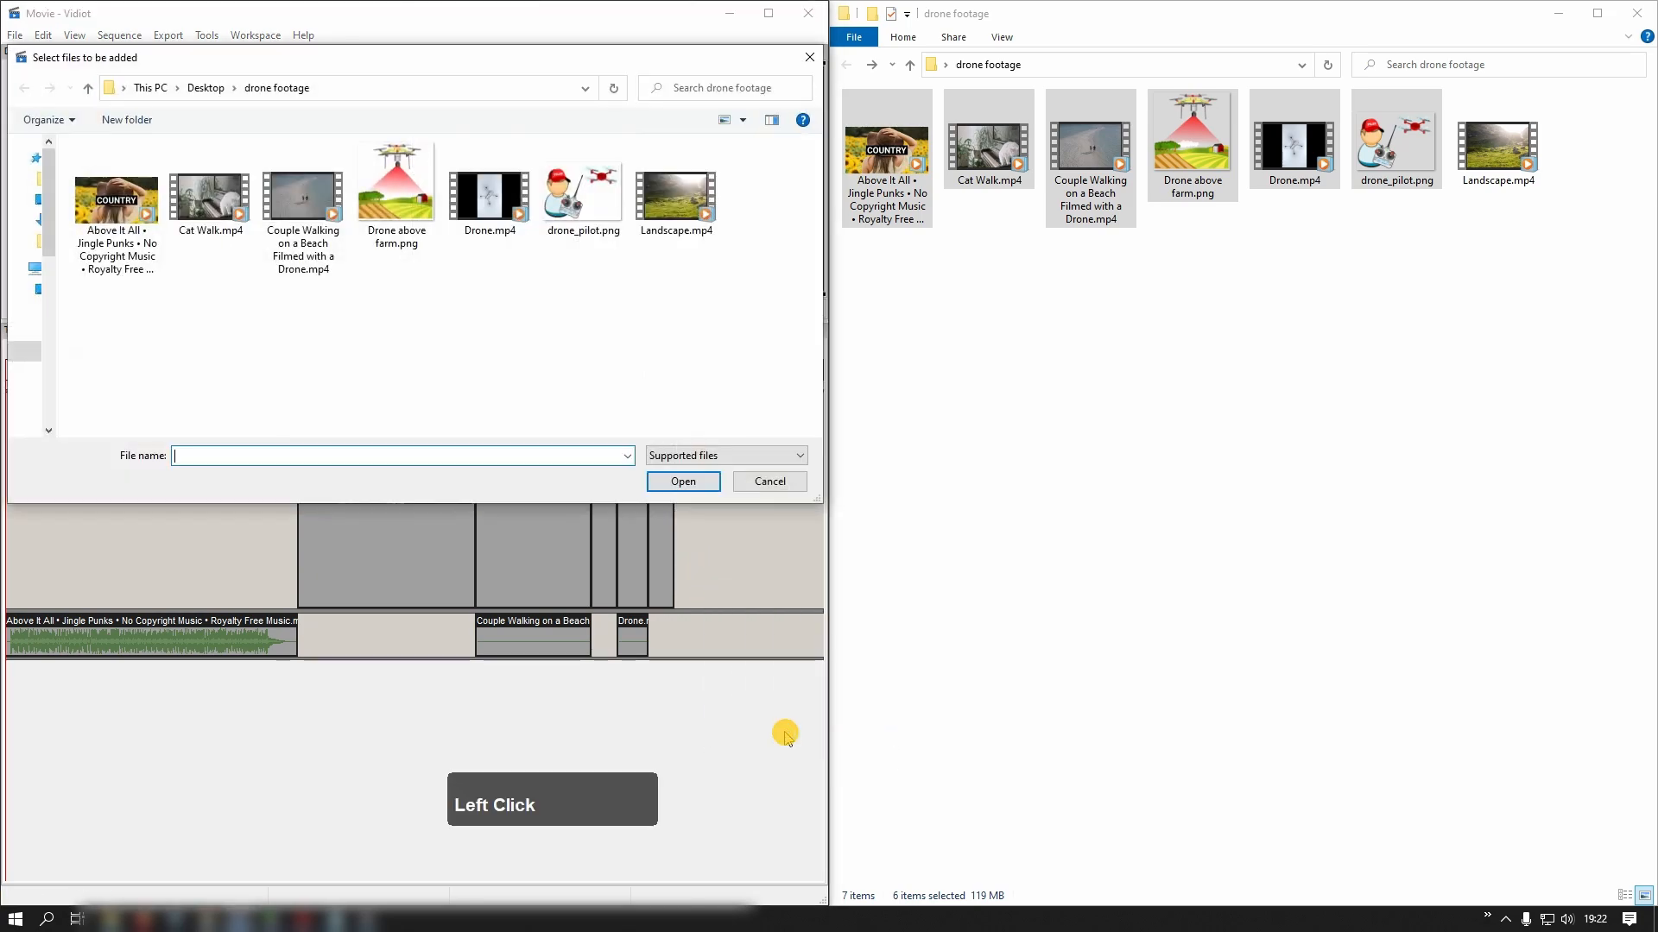
pyautogui.click(689, 220)
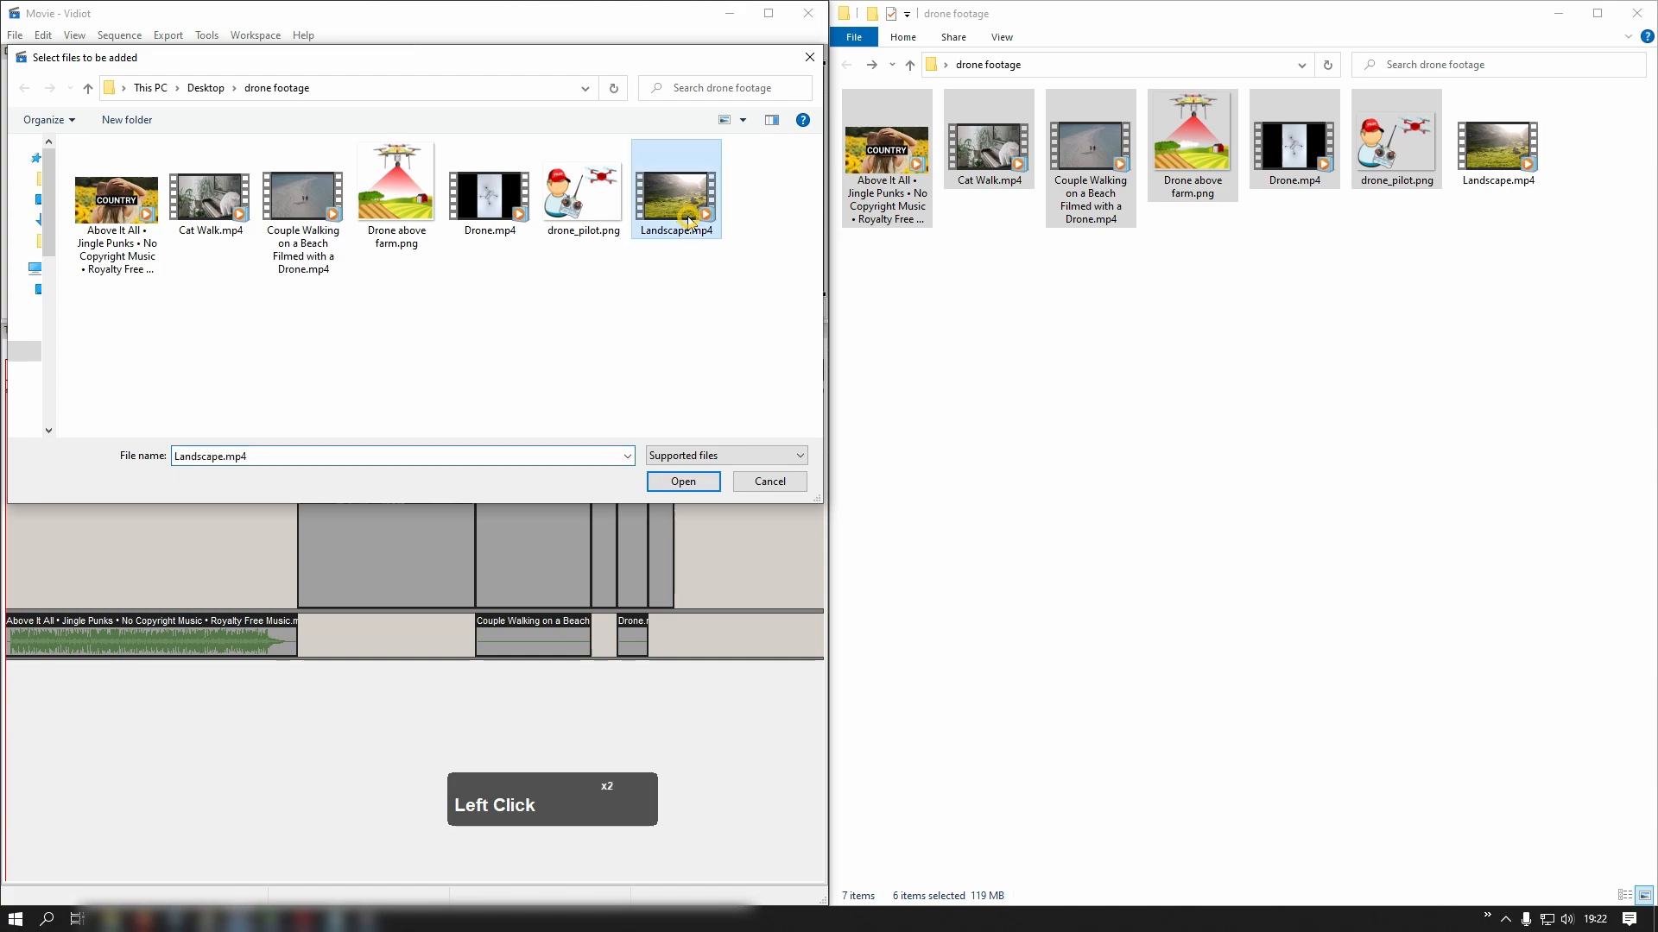
pyautogui.click(684, 484)
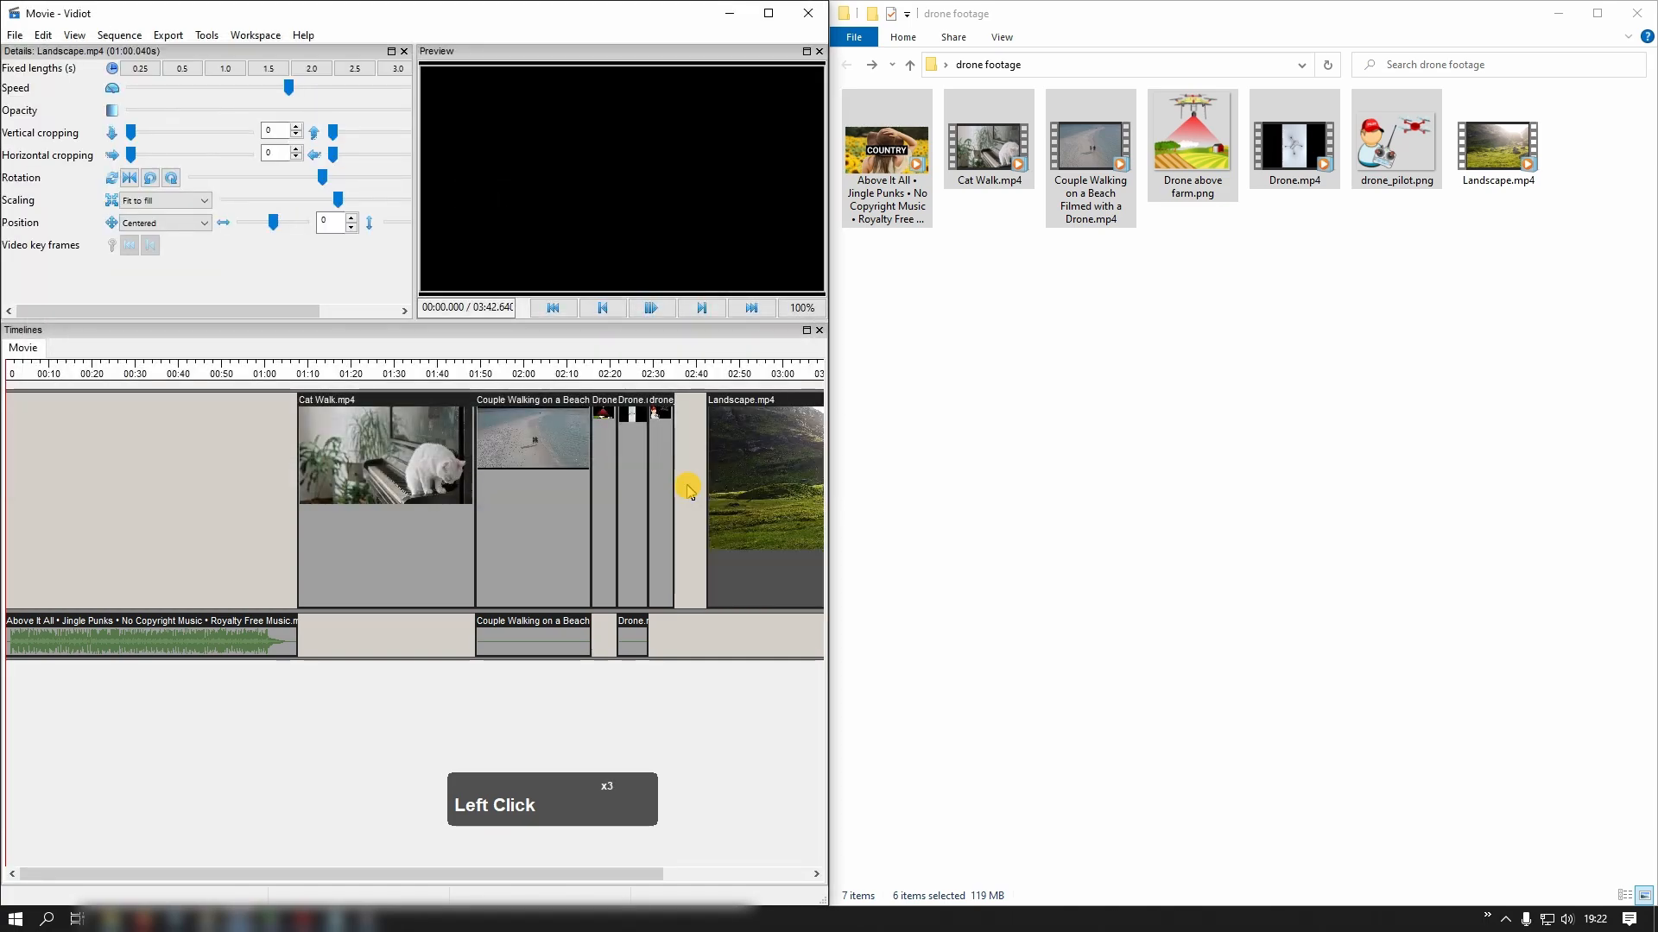
# Move the Landscape clip flush against the drone_pilot clip, and shift the music clip to end where the beach clip's audio starts.
pyautogui.click(744, 488)
pyautogui.moveTo(742, 487); pyautogui.dragTo(716, 485)
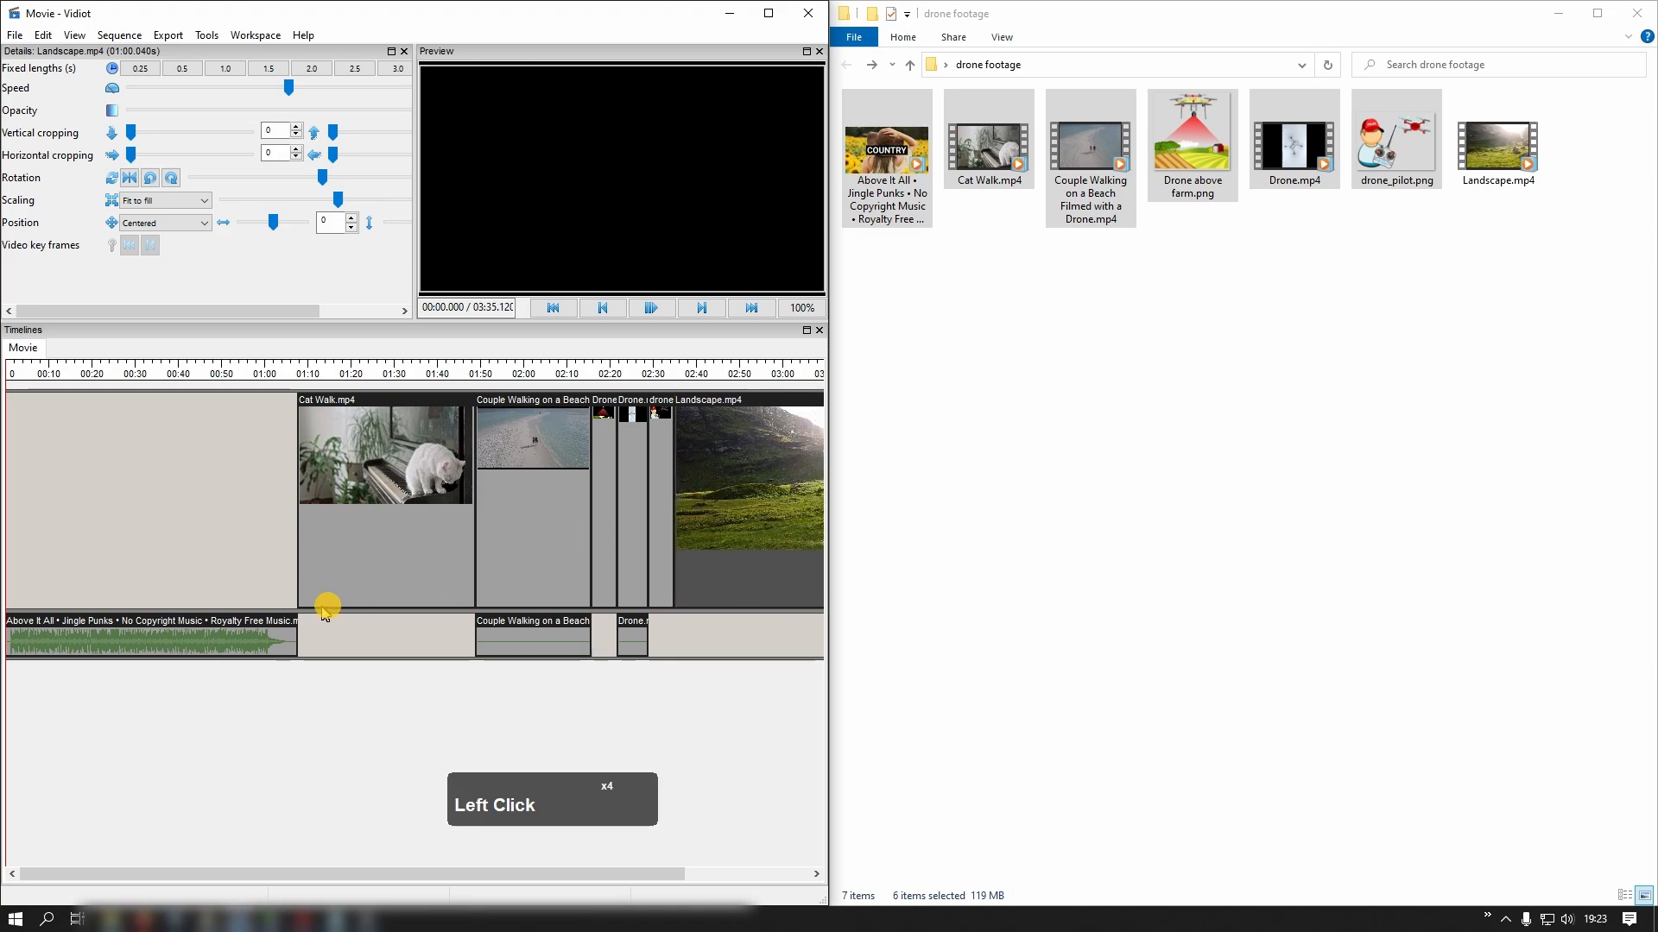
pyautogui.moveTo(225, 632); pyautogui.dragTo(400, 639)
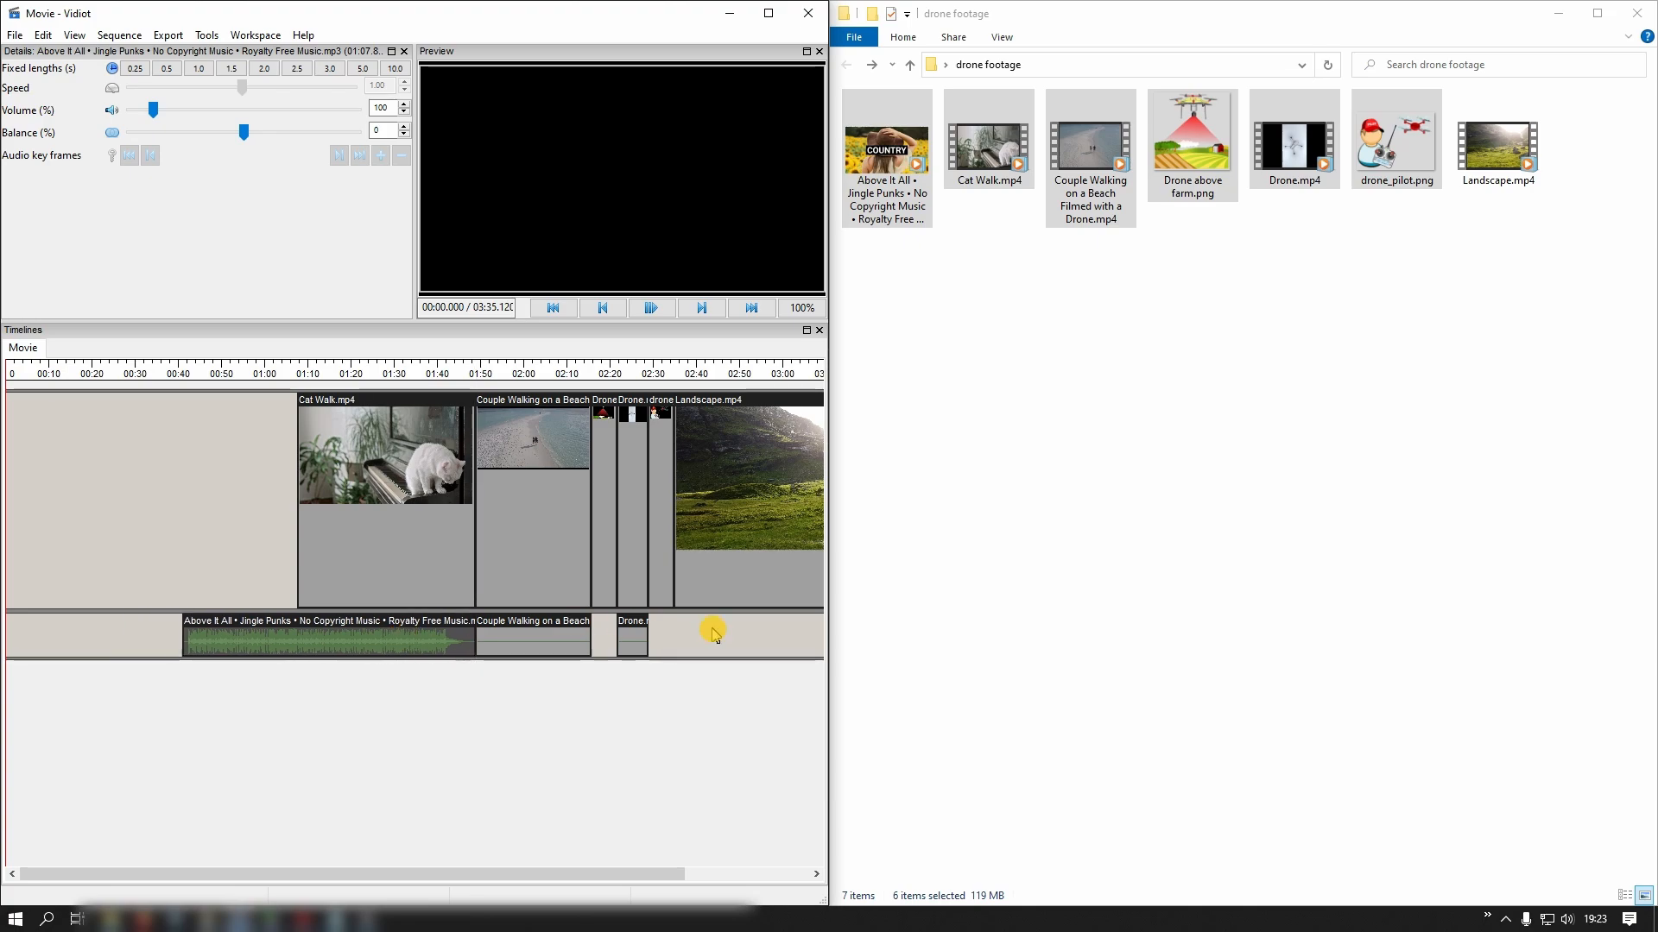
pyautogui.moveTo(666, 878); pyautogui.dragTo(792, 876)
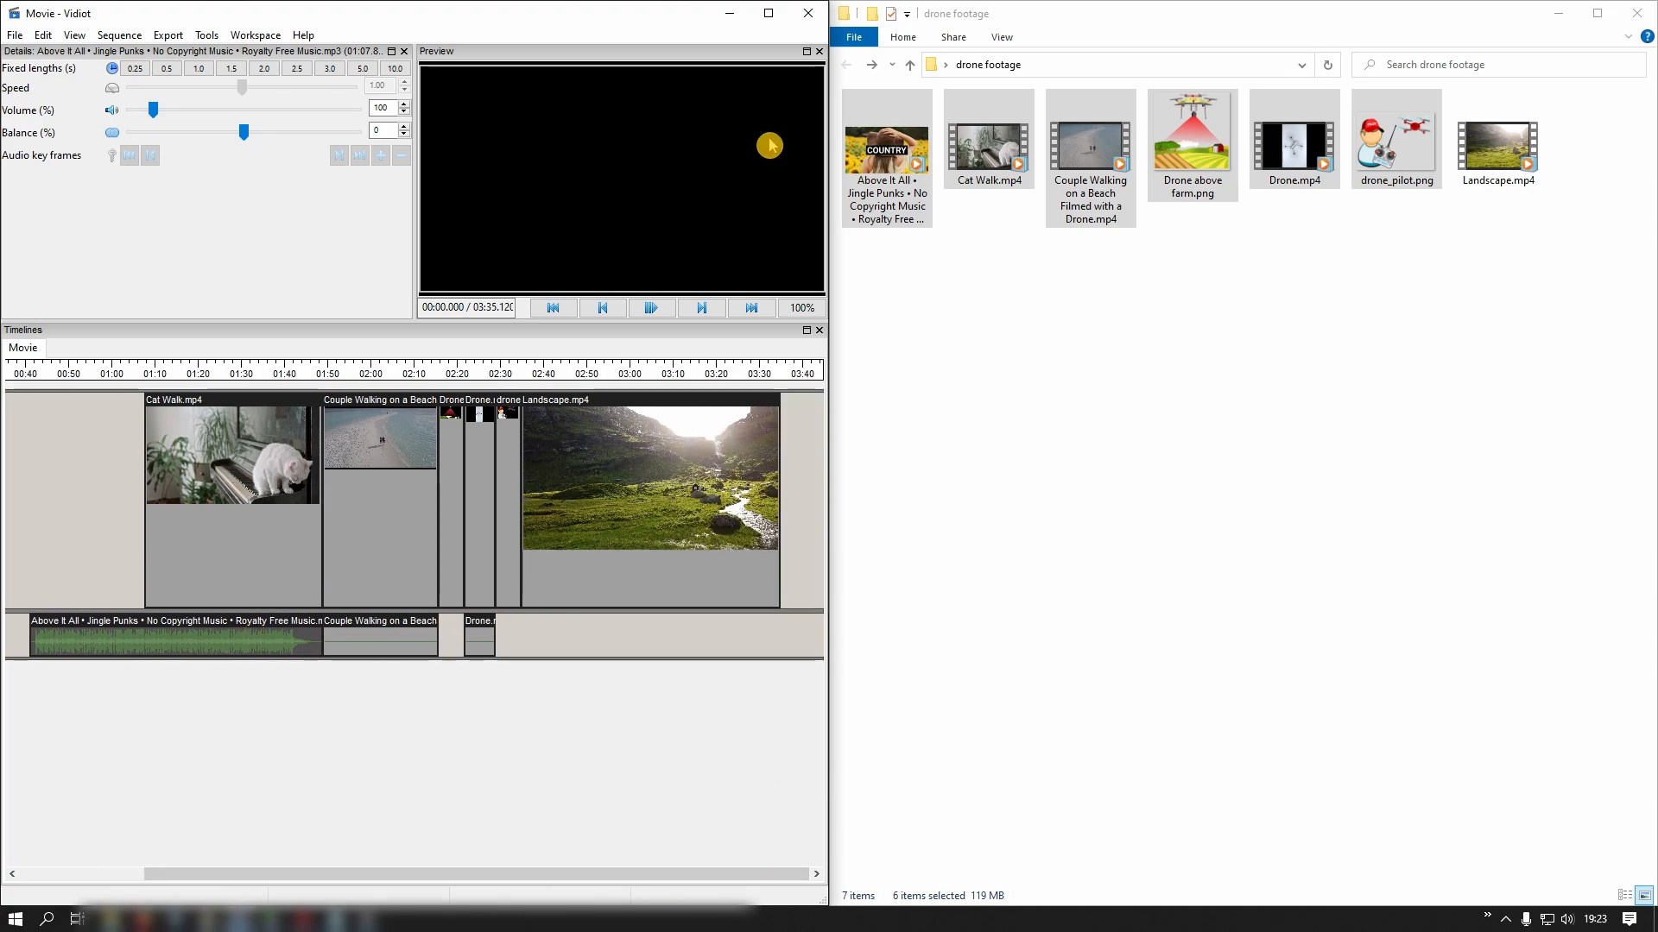
# Maximize the window and preview the Landscape clip from 02:50 on the timeline, pausing playback after a few seconds.
pyautogui.click(768, 13)
pyautogui.click(739, 366)
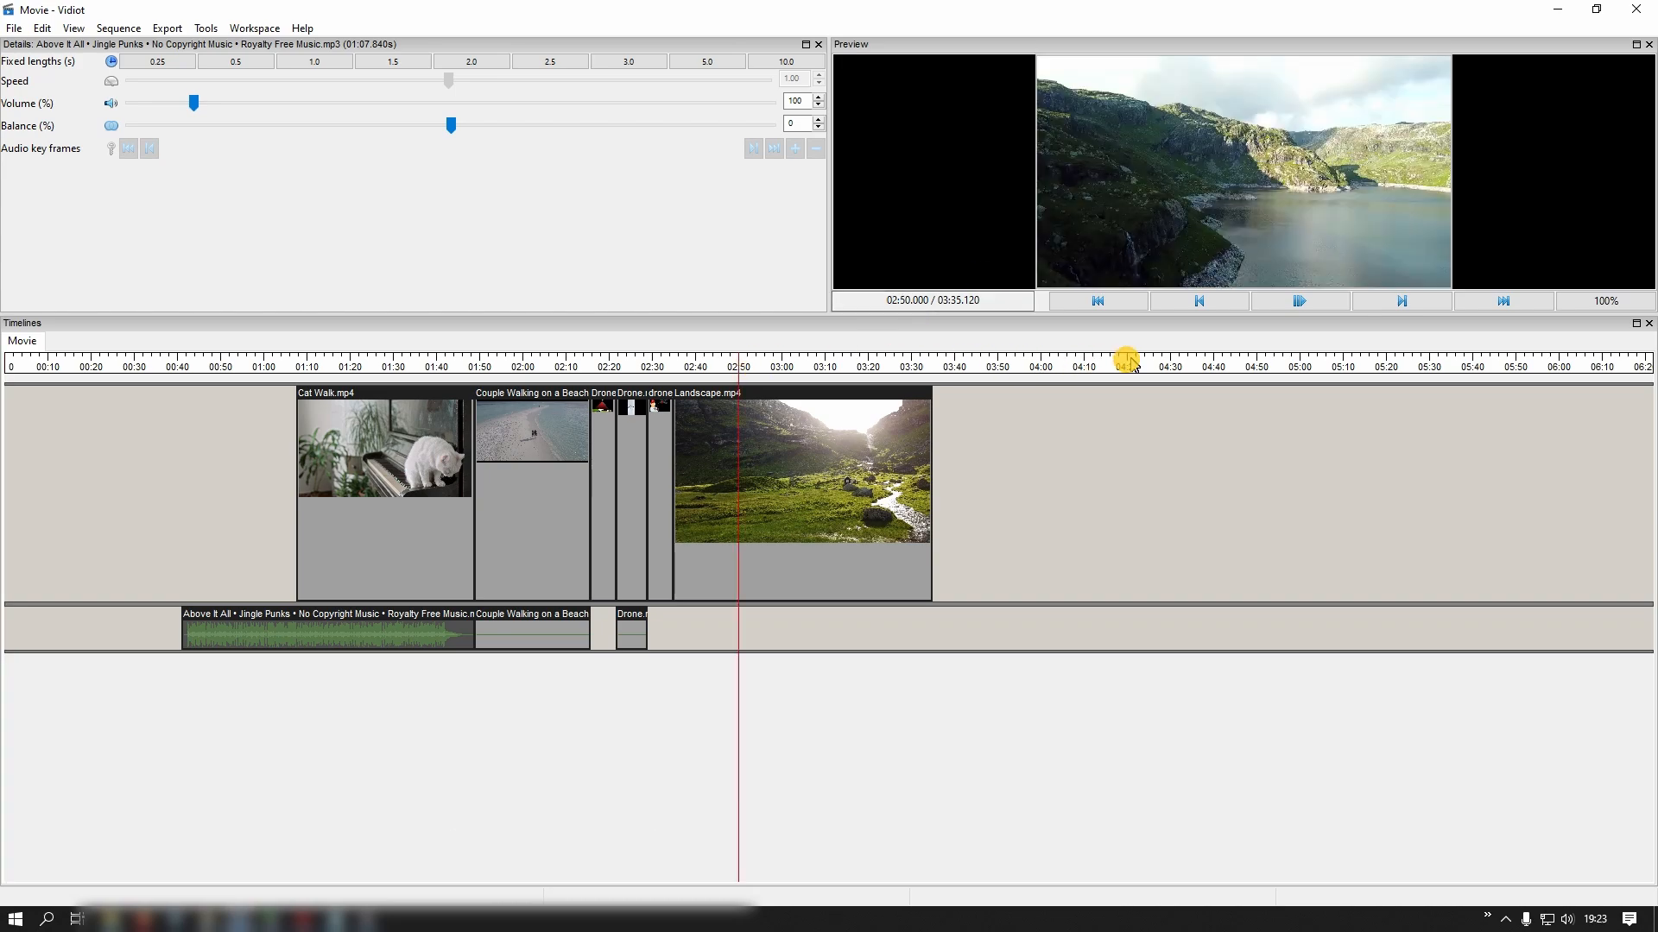
pyautogui.click(1299, 301)
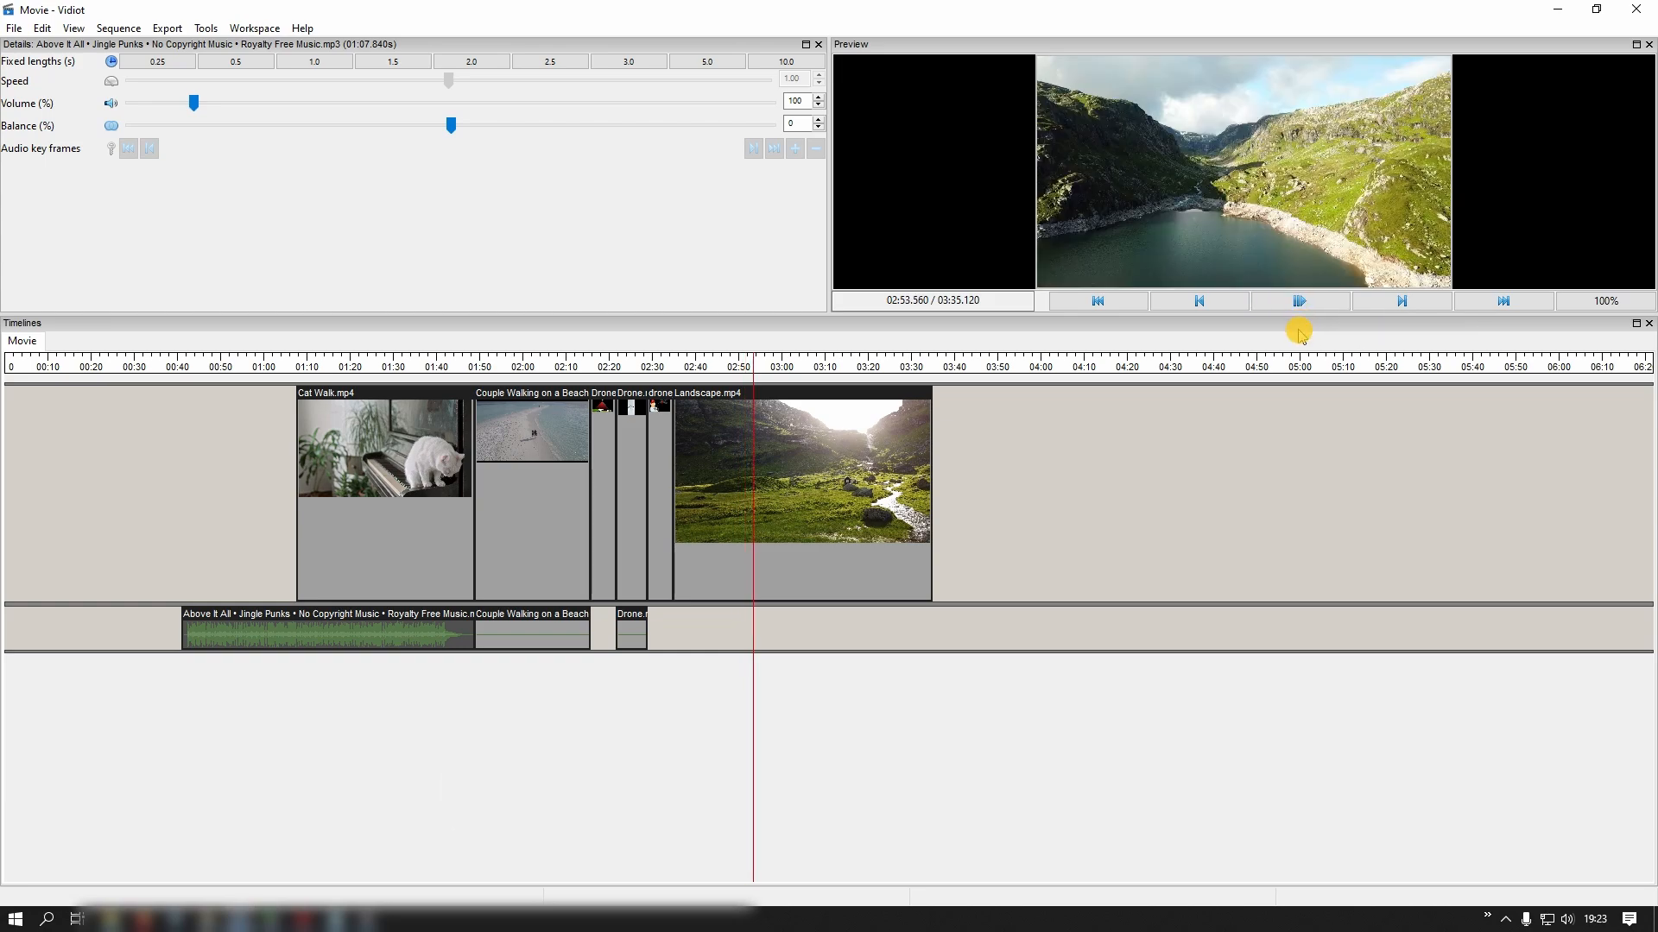
pyautogui.click(1300, 302)
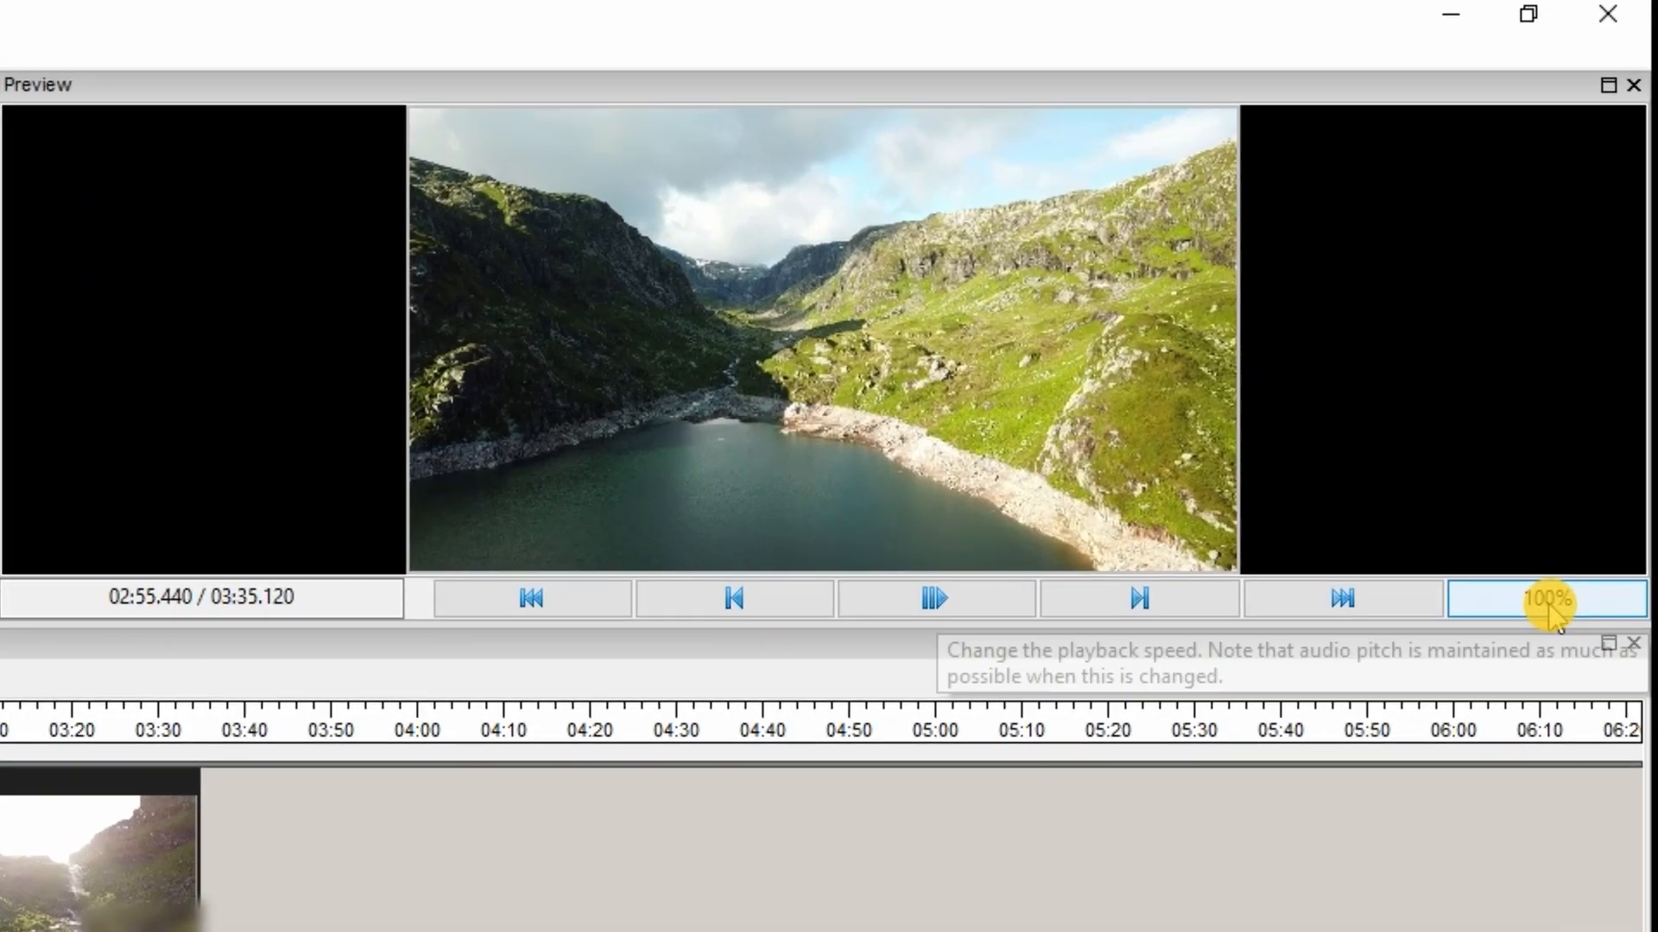
# Preview the Landscape clip at 50% playback speed and reset the speed to 100%.
pyautogui.click(1552, 610)
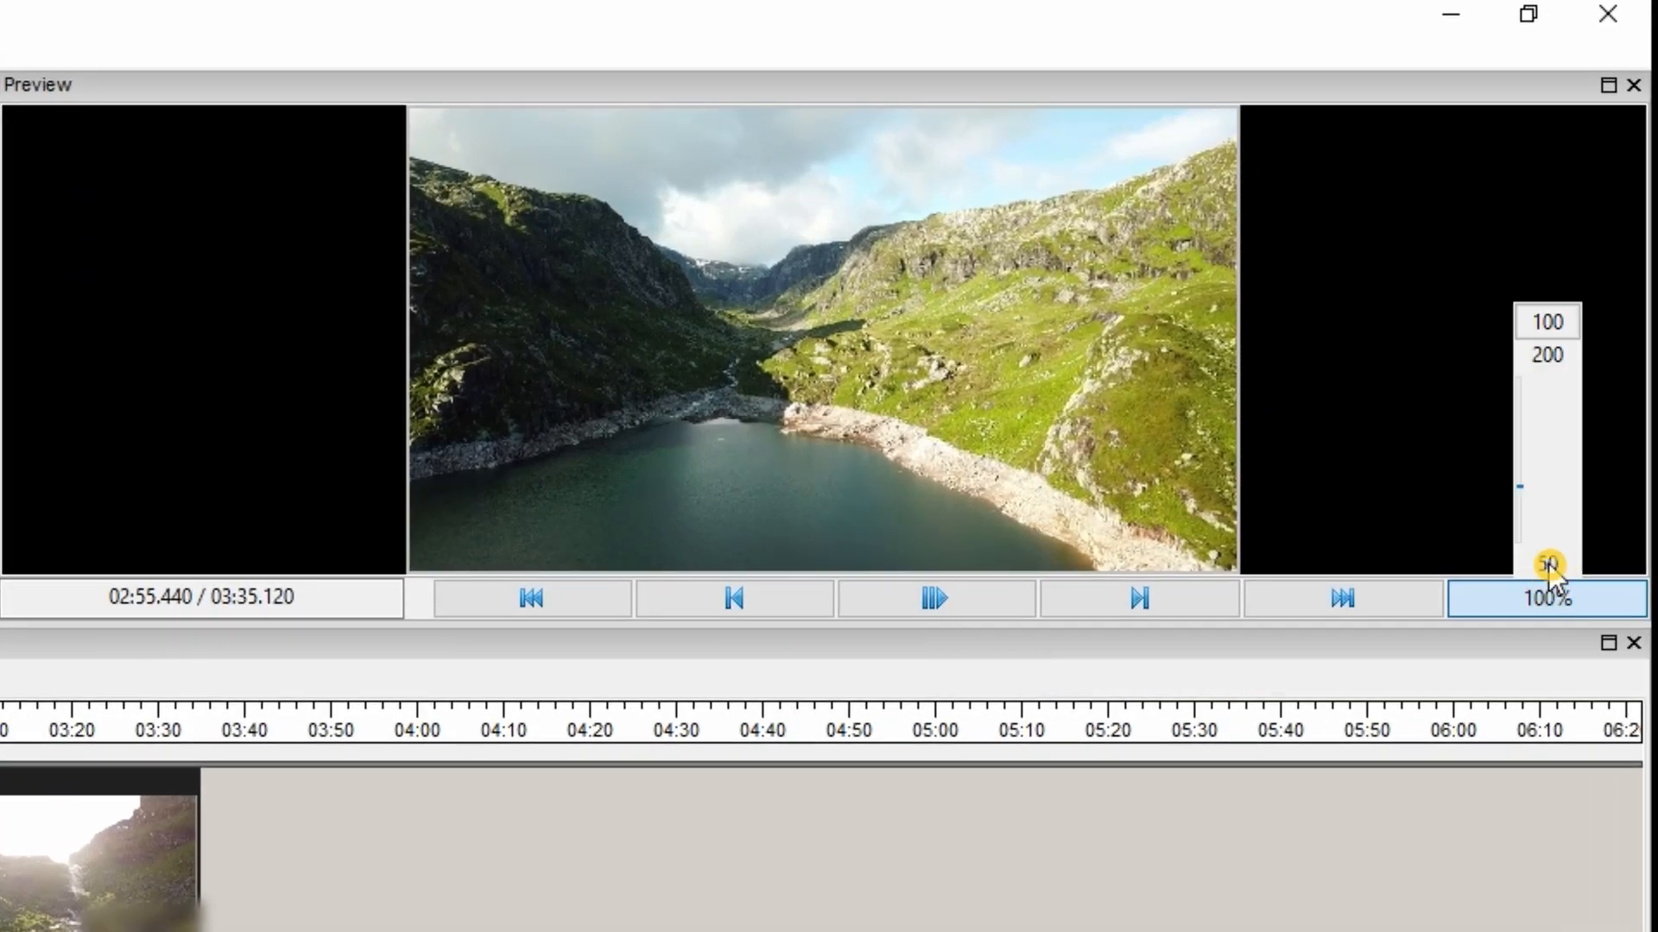
pyautogui.moveTo(1520, 471); pyautogui.dragTo(1520, 471)
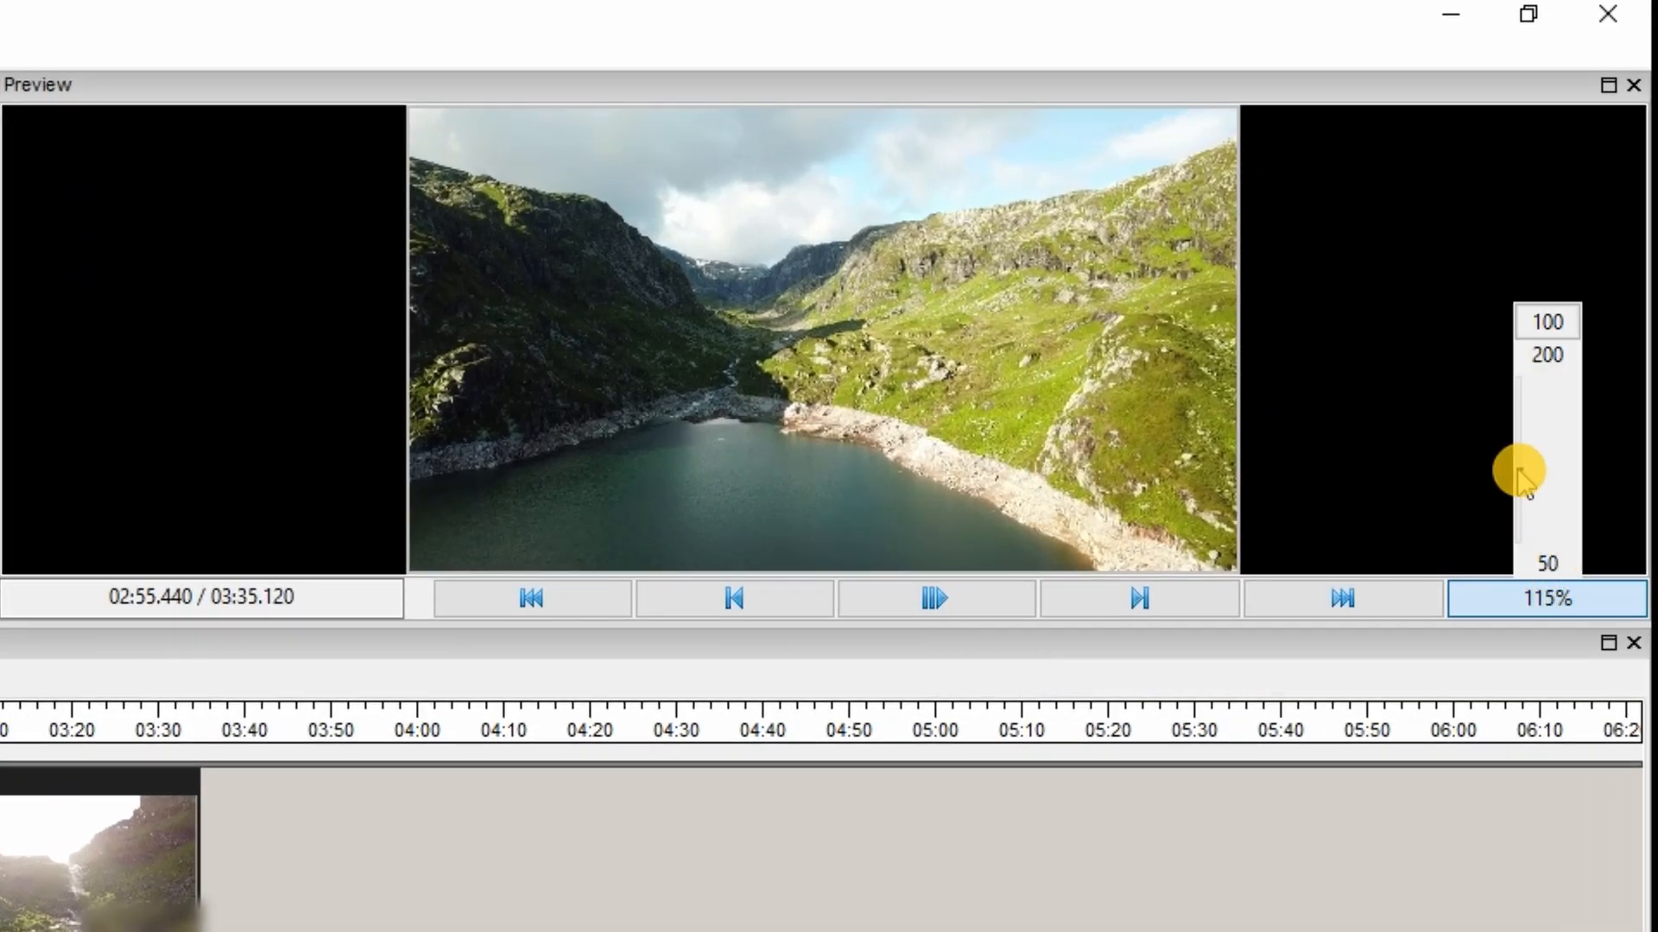
pyautogui.moveTo(1517, 535); pyautogui.dragTo(1534, 639)
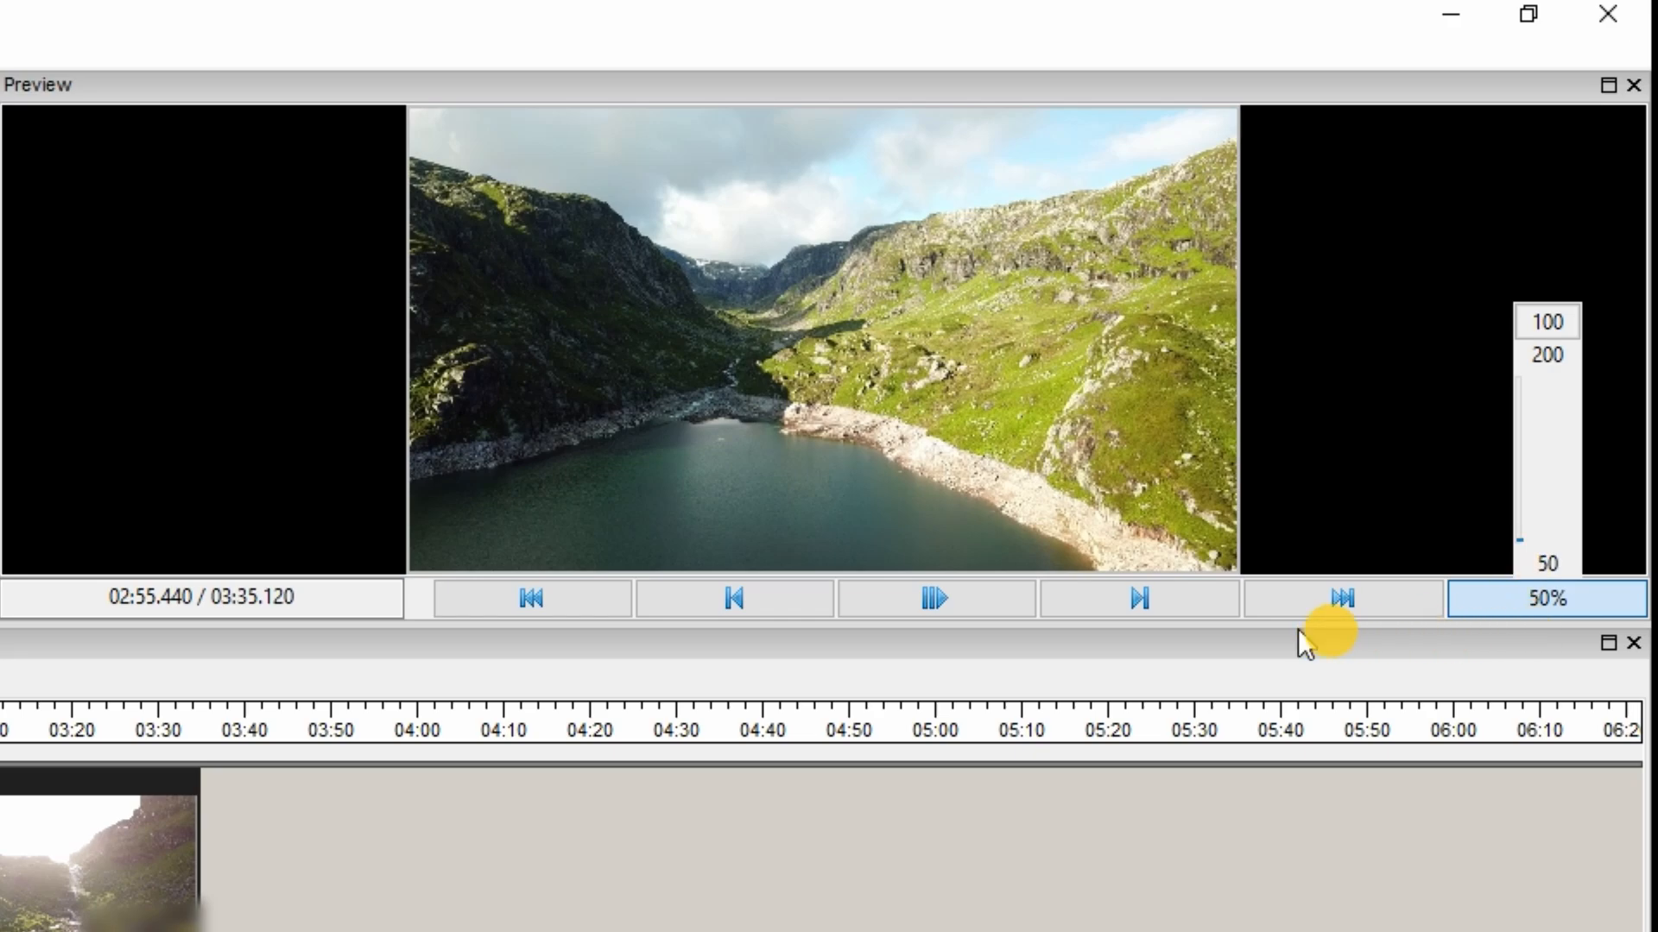
pyautogui.click(940, 611)
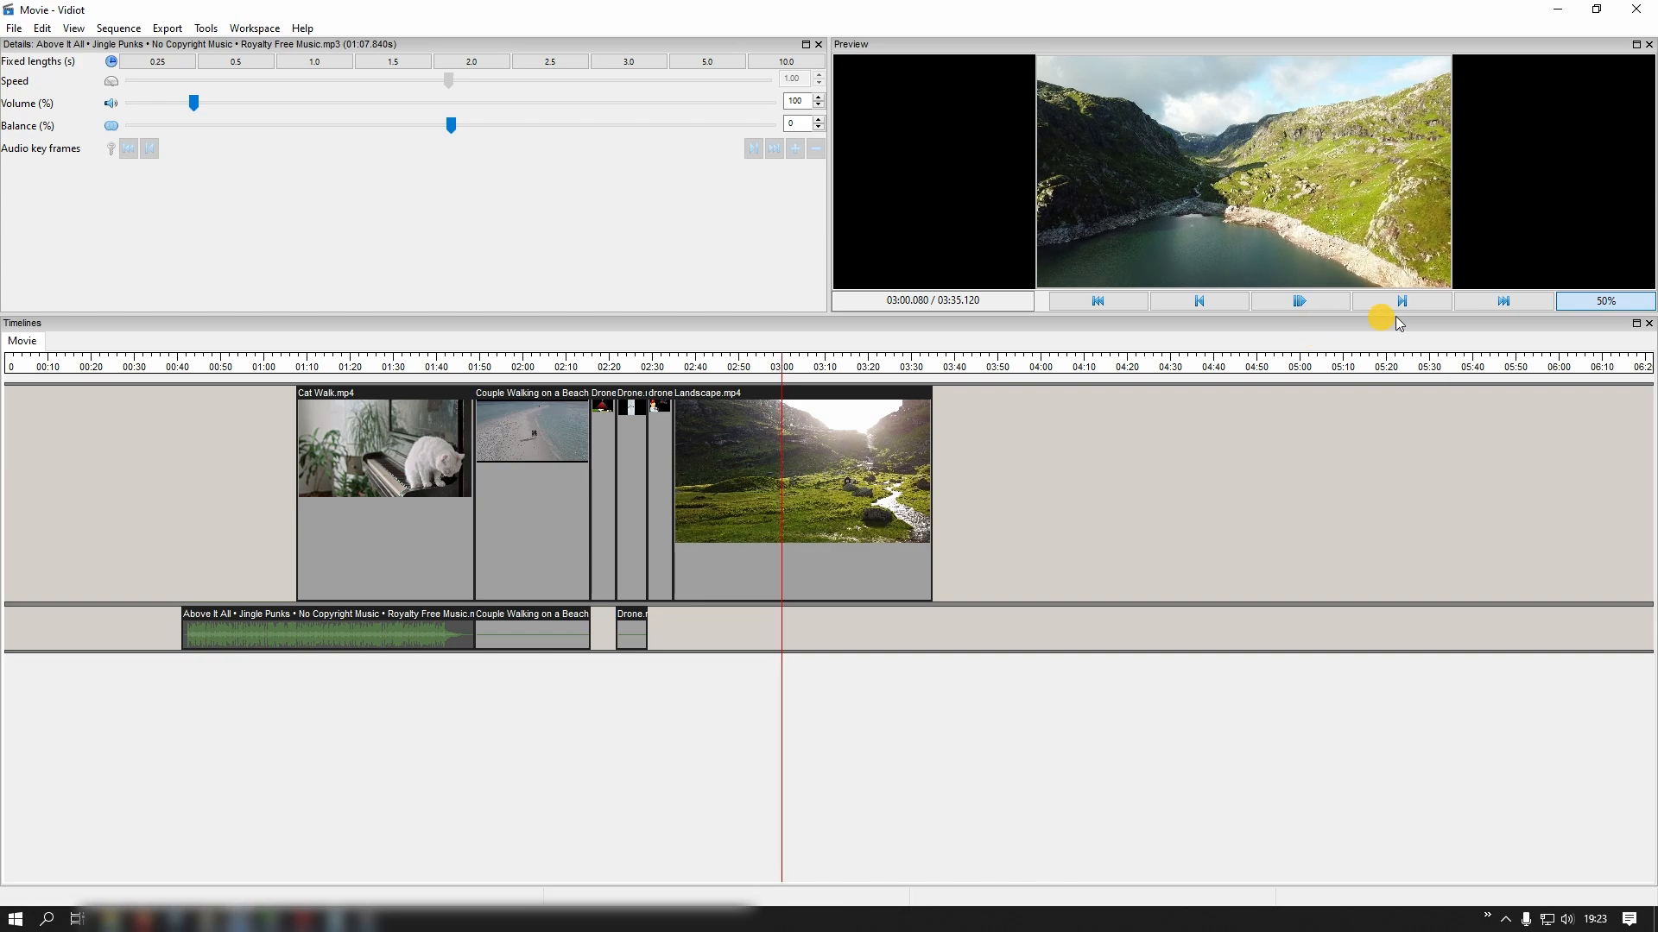
pyautogui.click(1604, 301)
pyautogui.click(1607, 164)
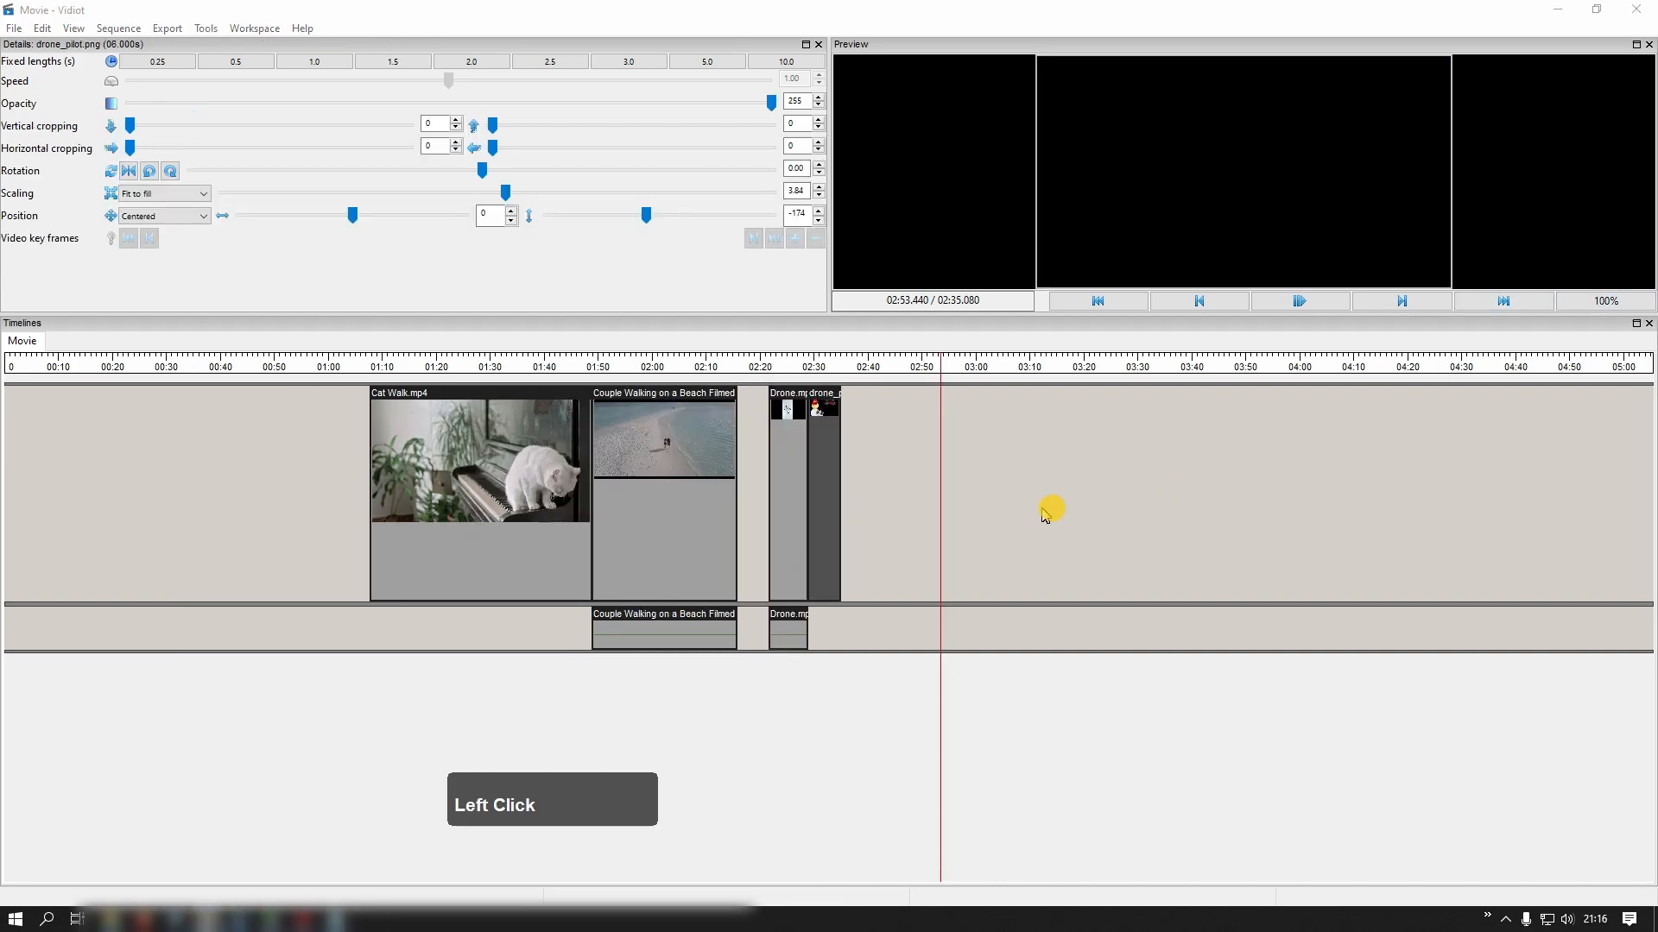
# Add the video How To Completely Uninstall Software On Windows - Geek Uninstaller.mp4 to the empty timeline area at about 03:05.
pyautogui.rightClick(1007, 500)
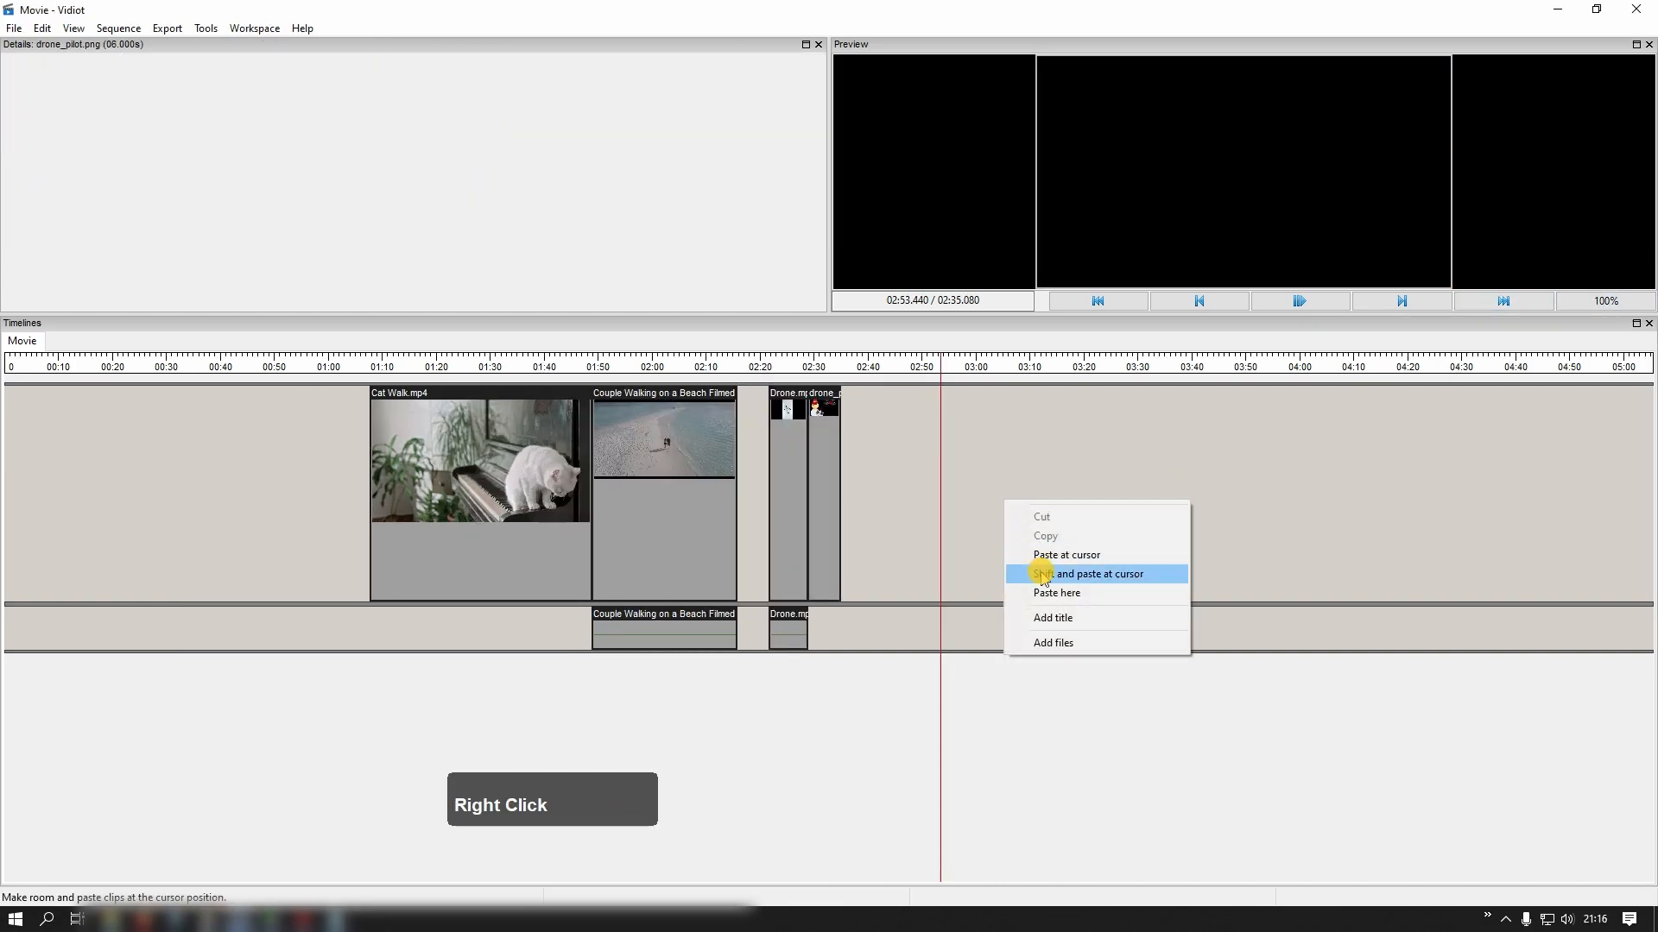
pyautogui.click(1069, 643)
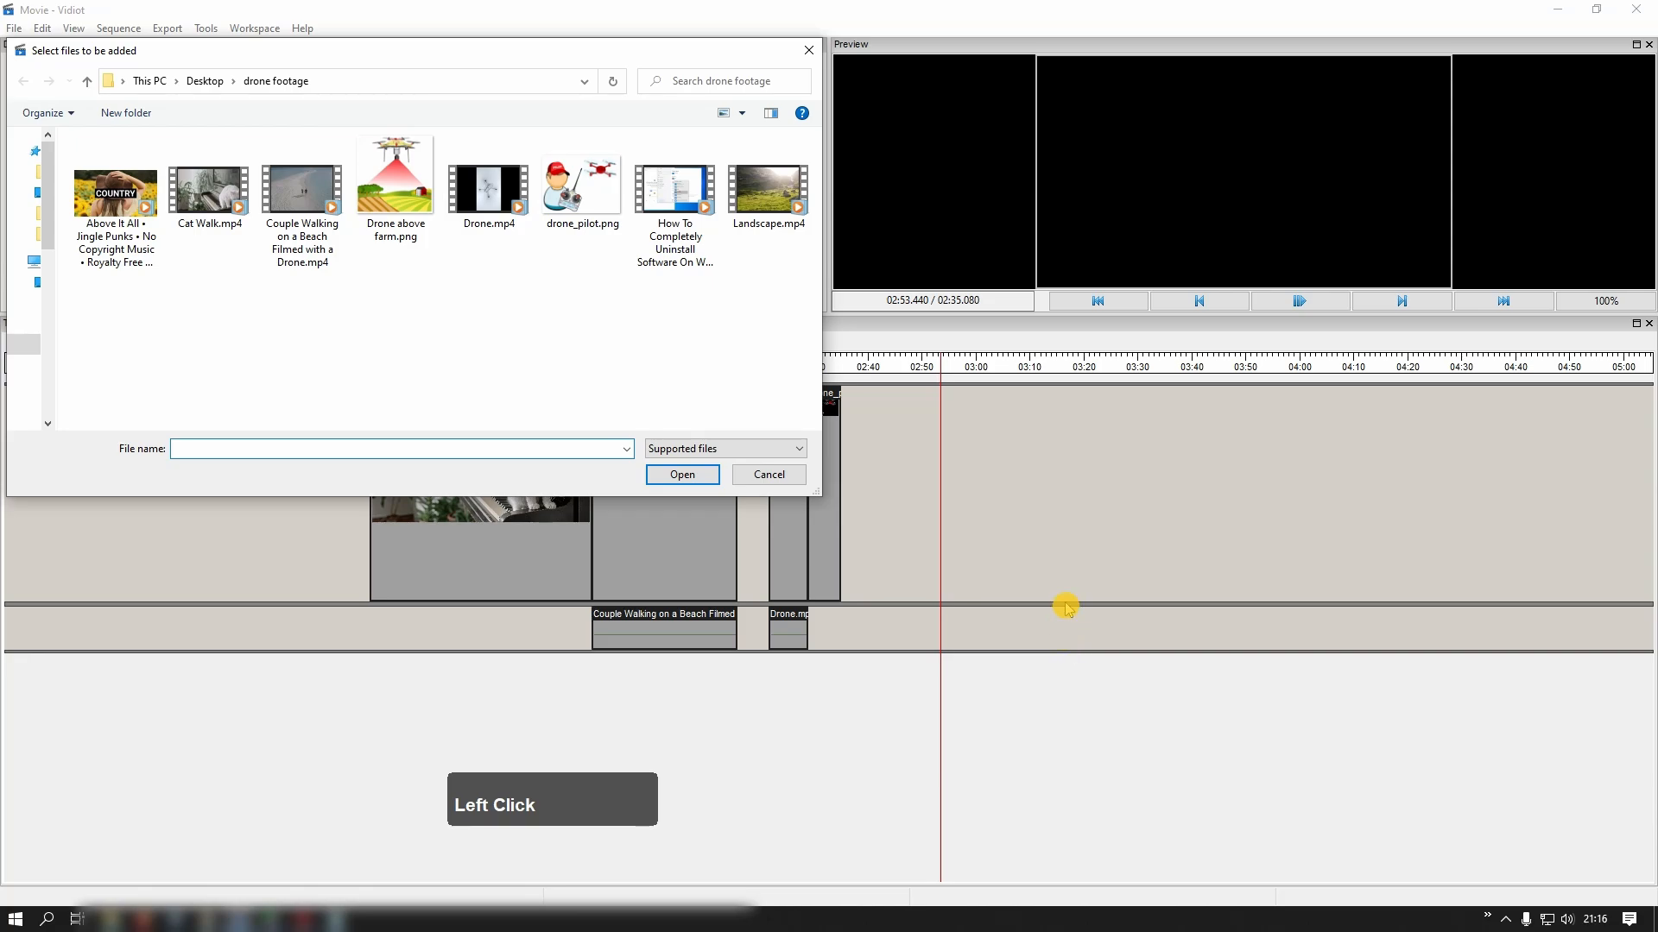
pyautogui.doubleClick(690, 203)
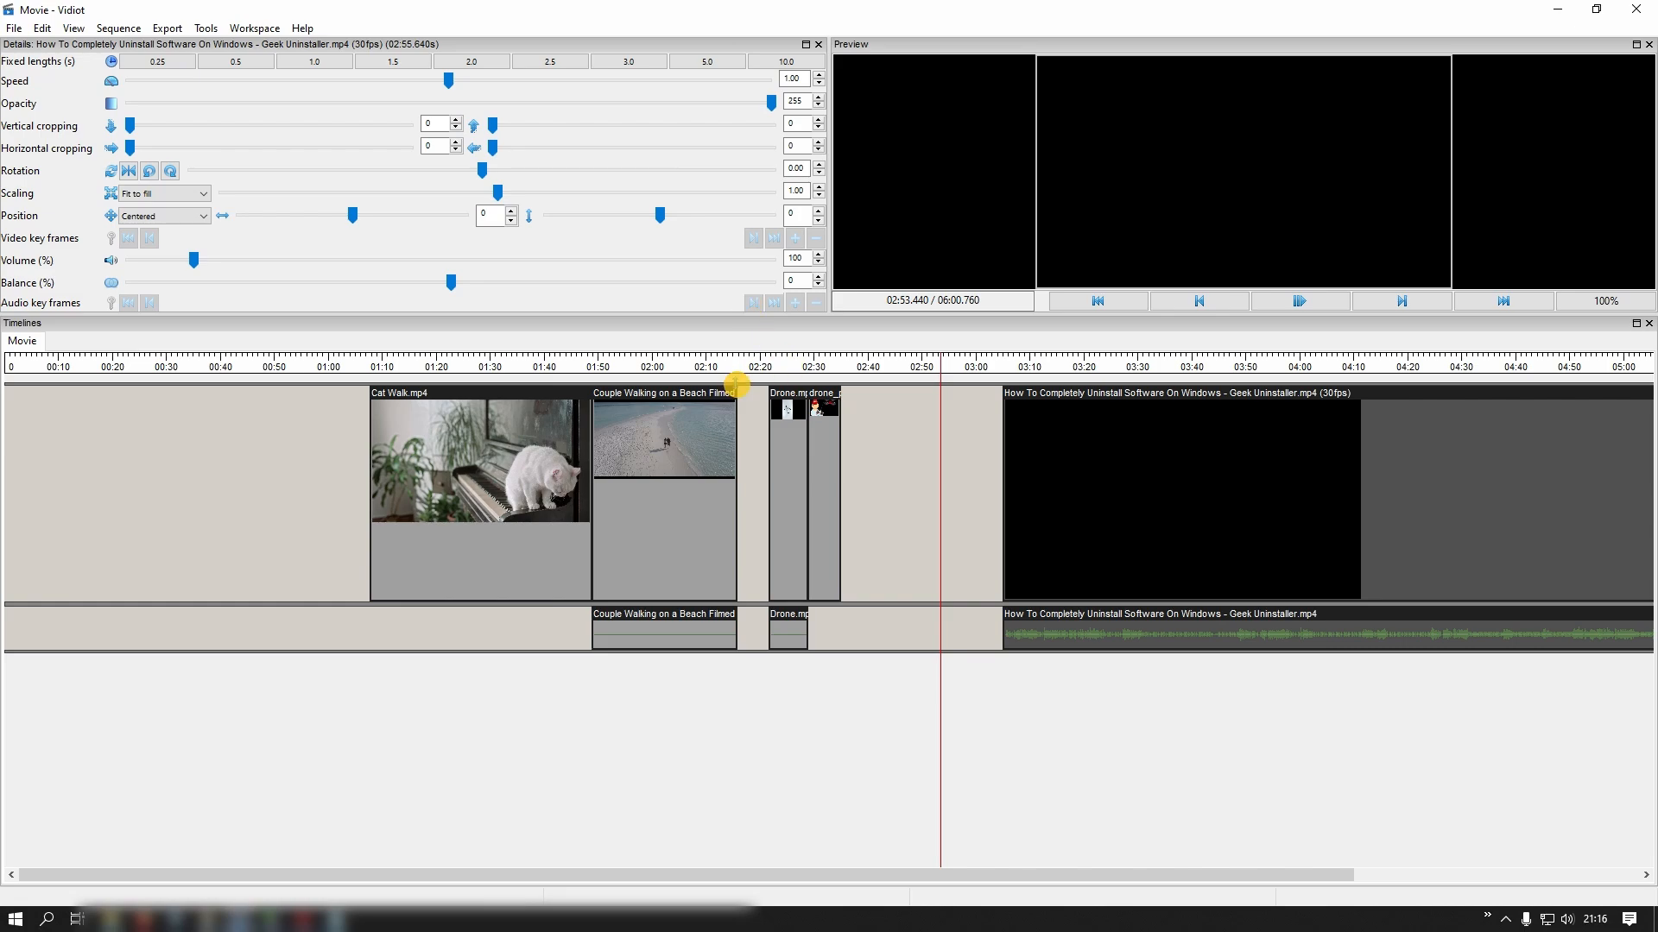
# Place the playhead within the beach clip and step back frame by frame to 02:07.360.
pyautogui.moveTo(715, 372)
pyautogui.mouseDown()
pyautogui.moveTo(636, 367)
pyautogui.moveTo(698, 366)
pyautogui.mouseUp()
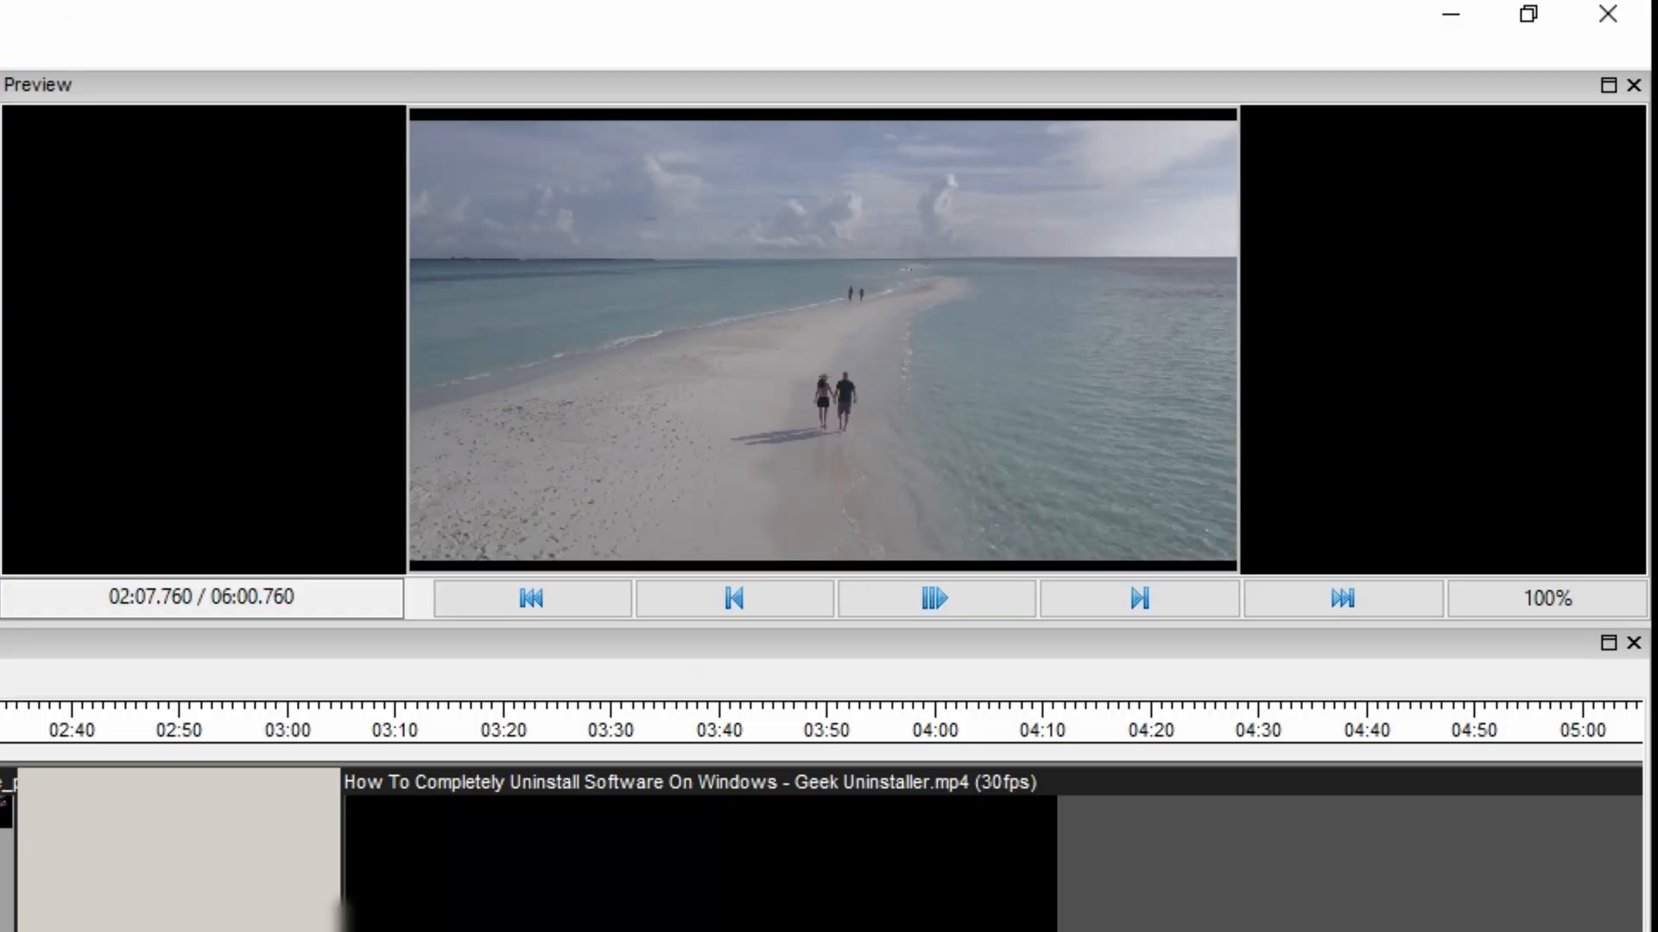
pyautogui.press('Left')
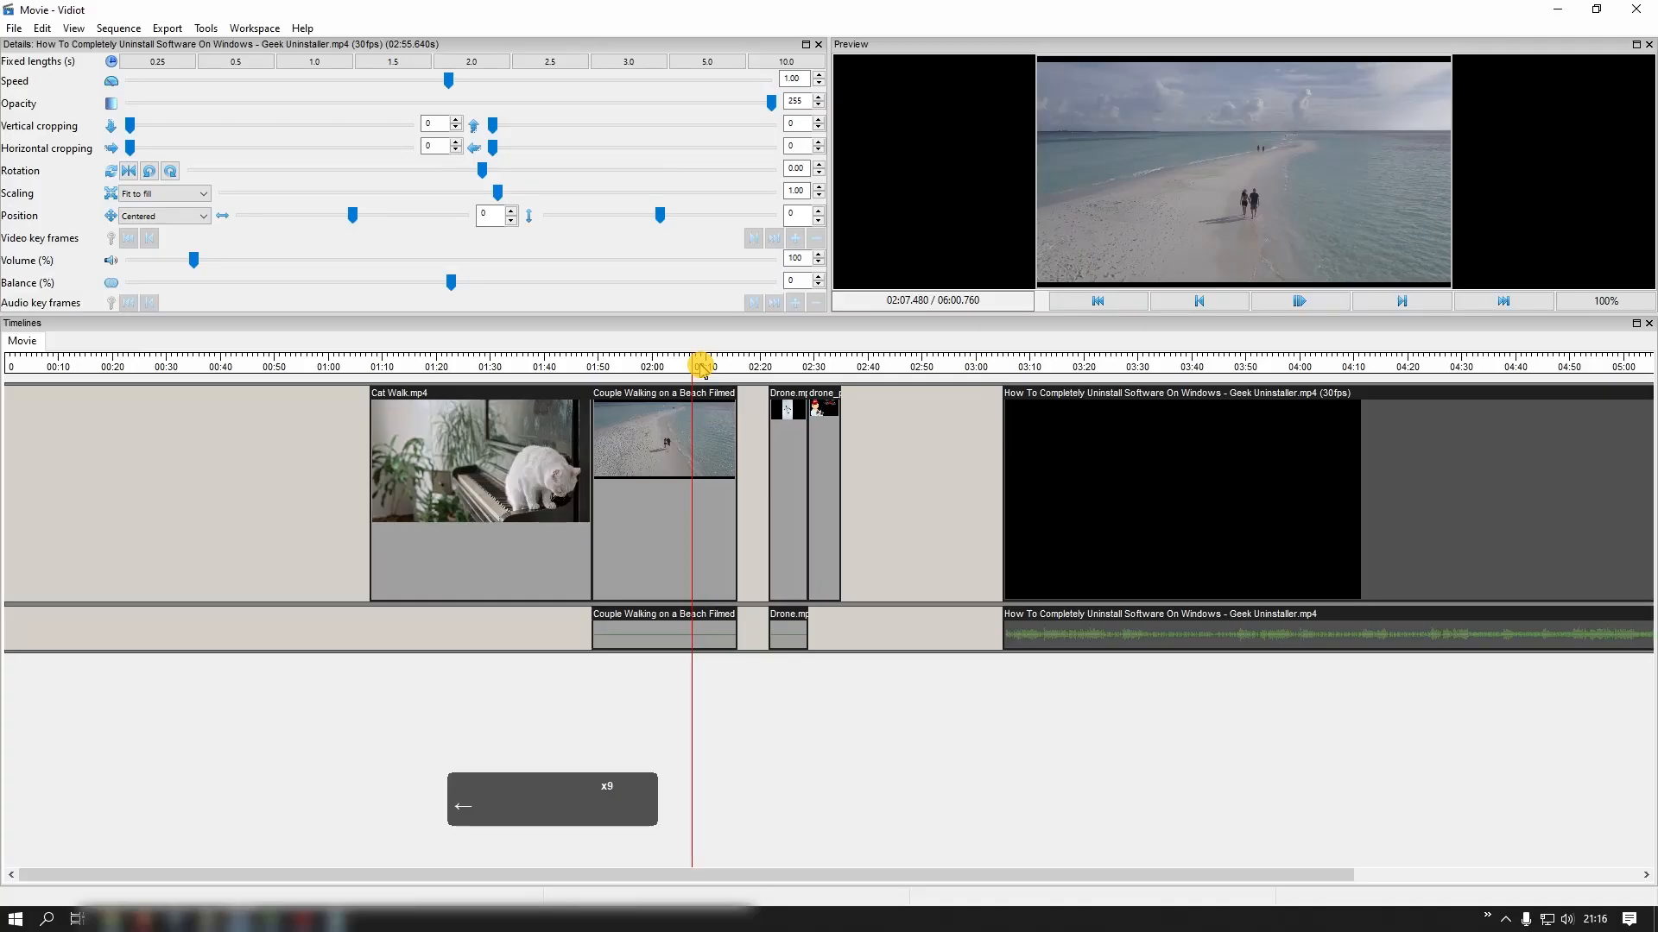
pyautogui.press('Left')
pyautogui.press('Left')
pyautogui.press('Left')
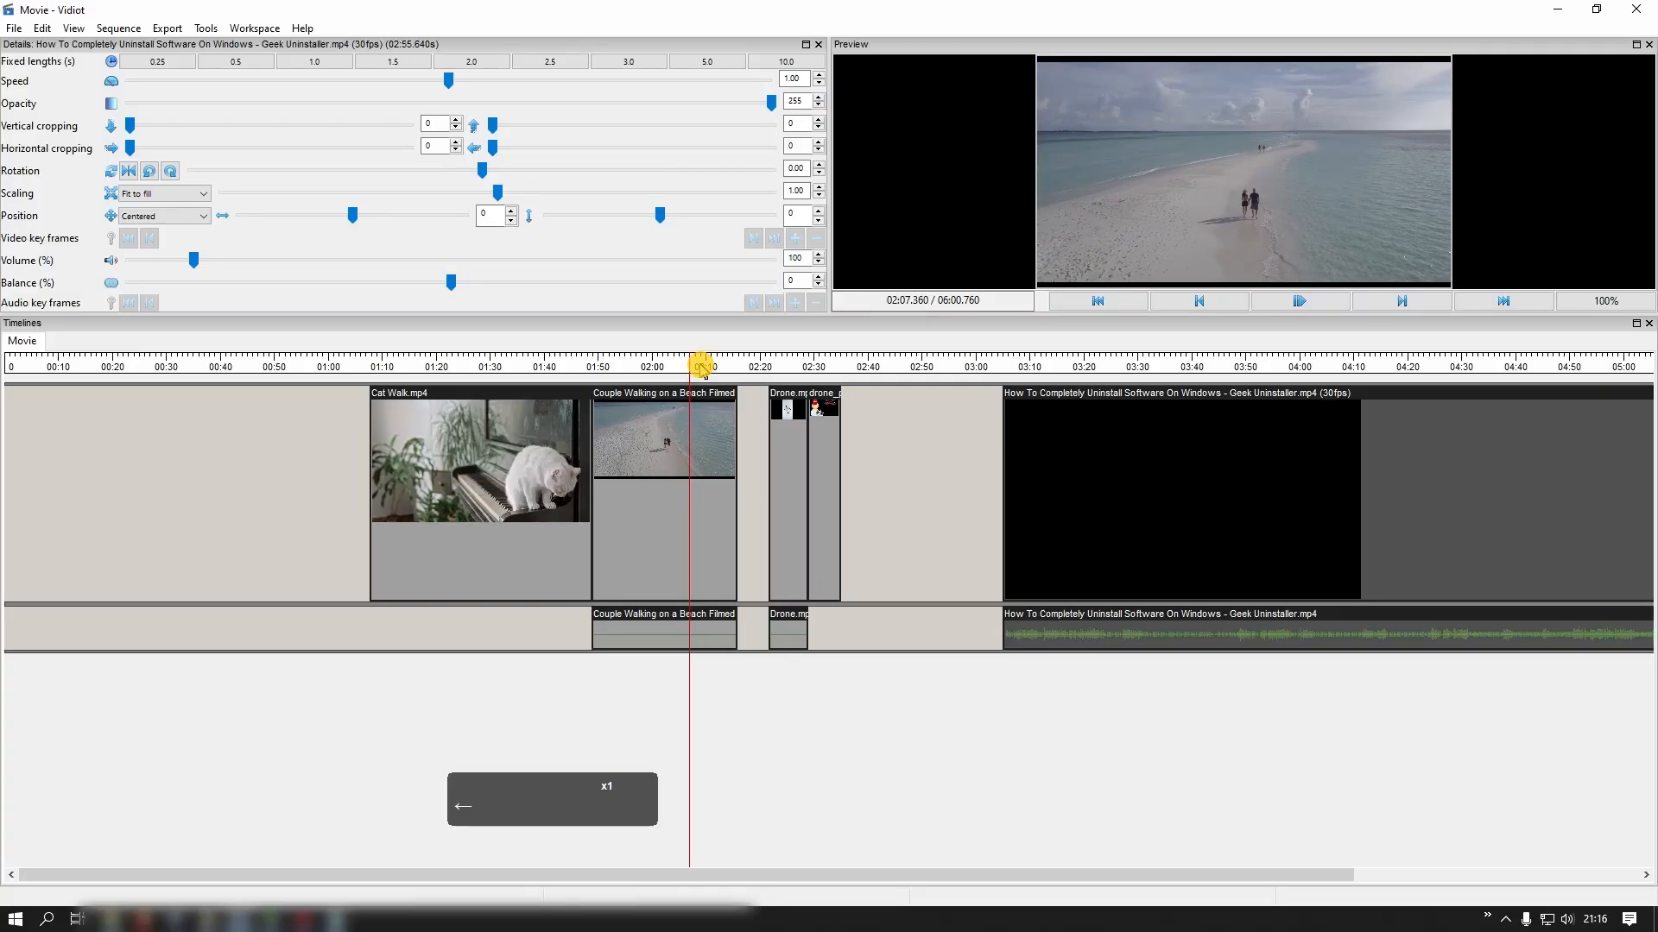
# Step the playhead back frame by frame to 02:05.880, and visit the start and the end of the movie.
pyautogui.press('Left')
pyautogui.press('Left')
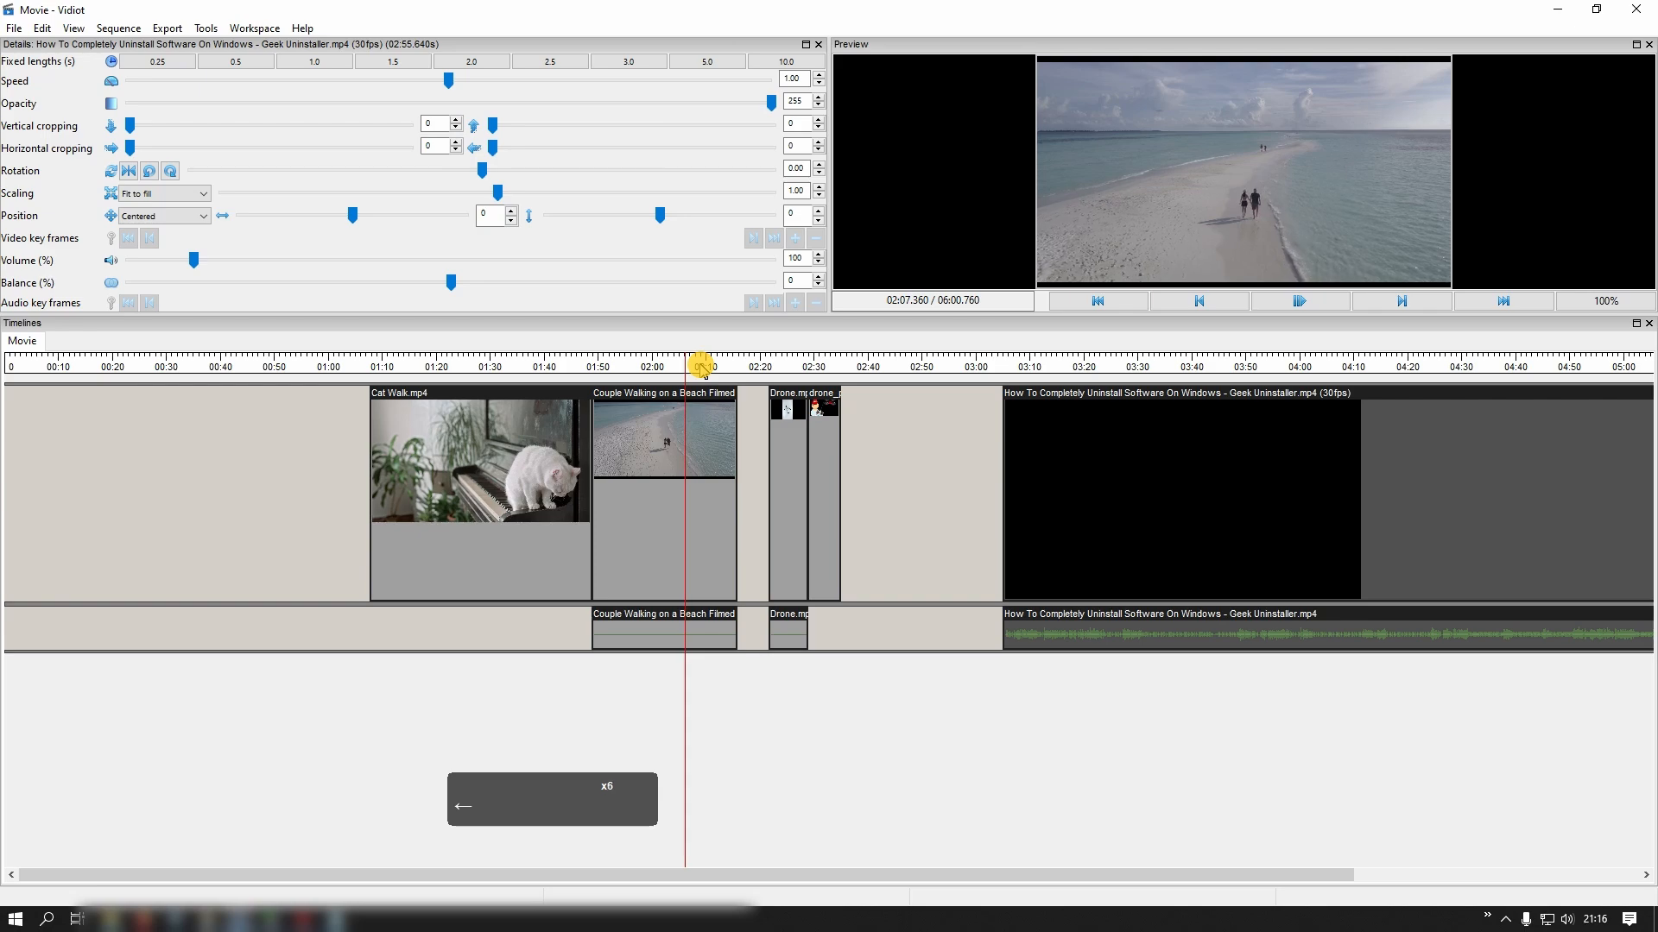
pyautogui.press('Left')
pyautogui.press('Left')
pyautogui.press('Left')
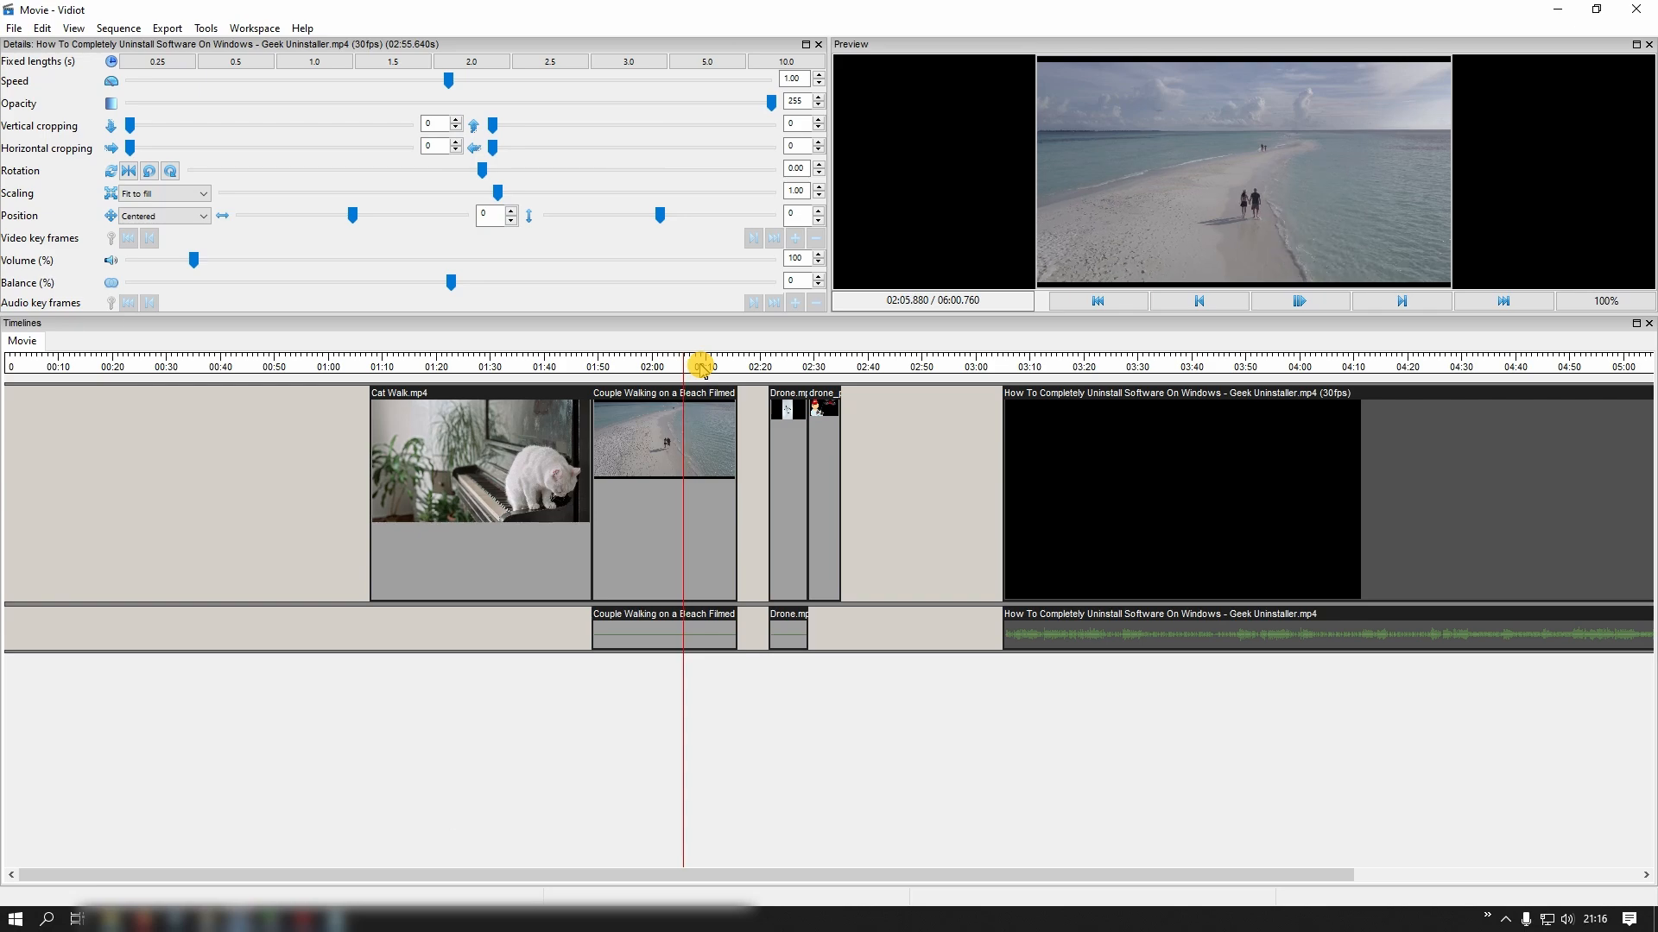
pyautogui.press('Home')
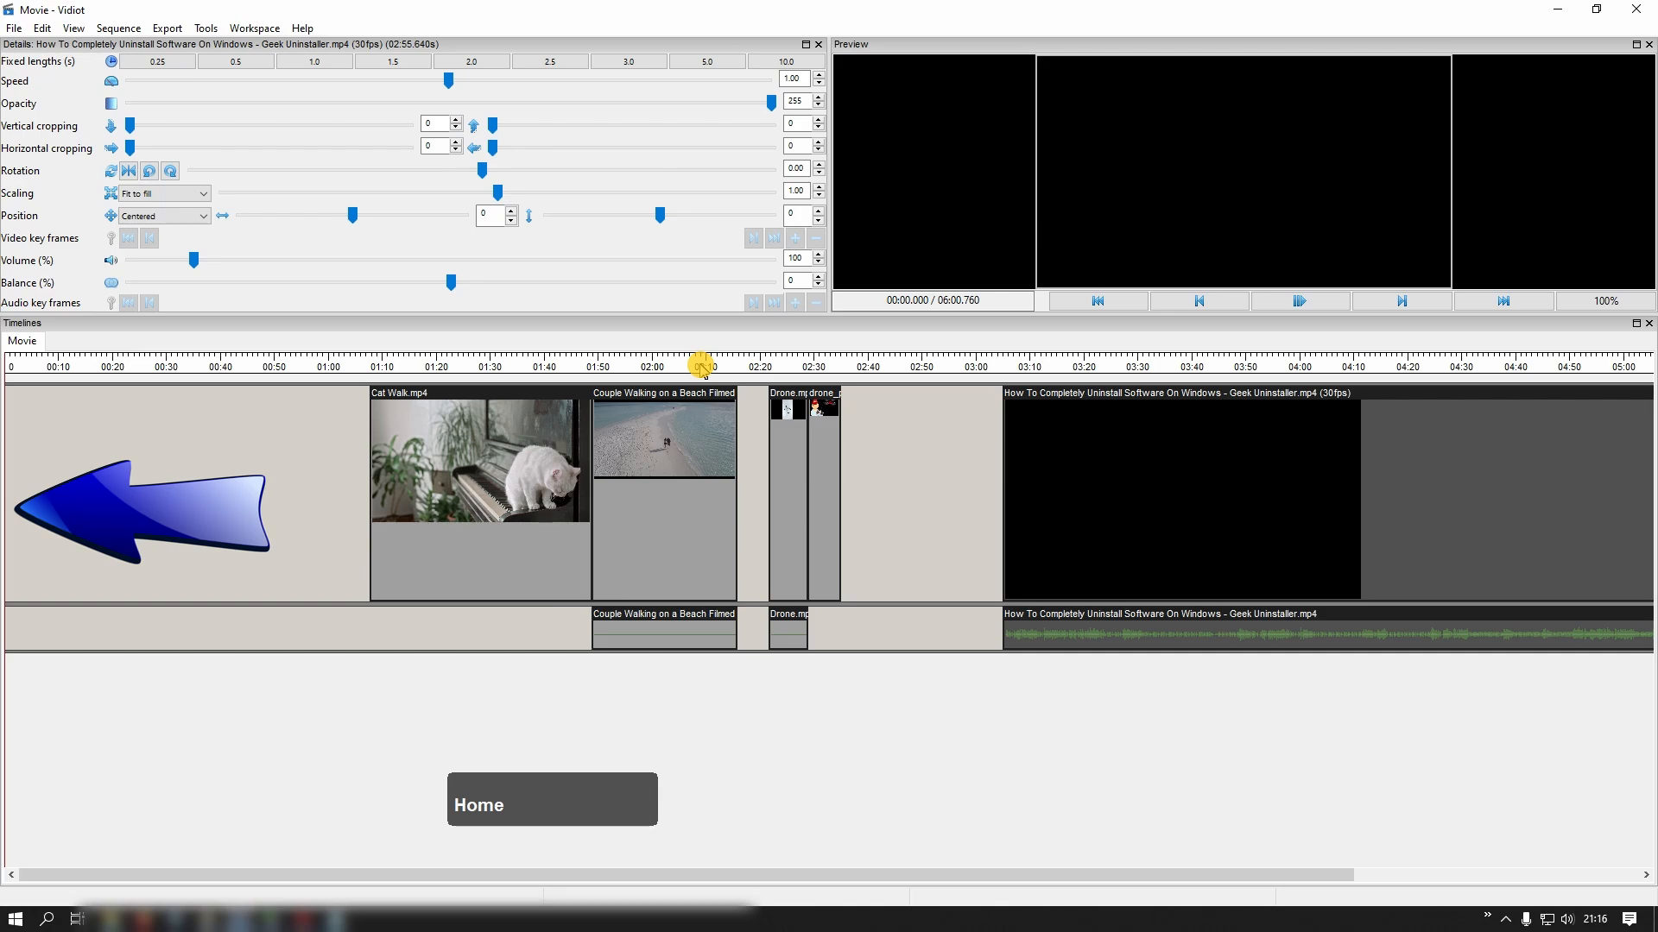
pyautogui.press('End')
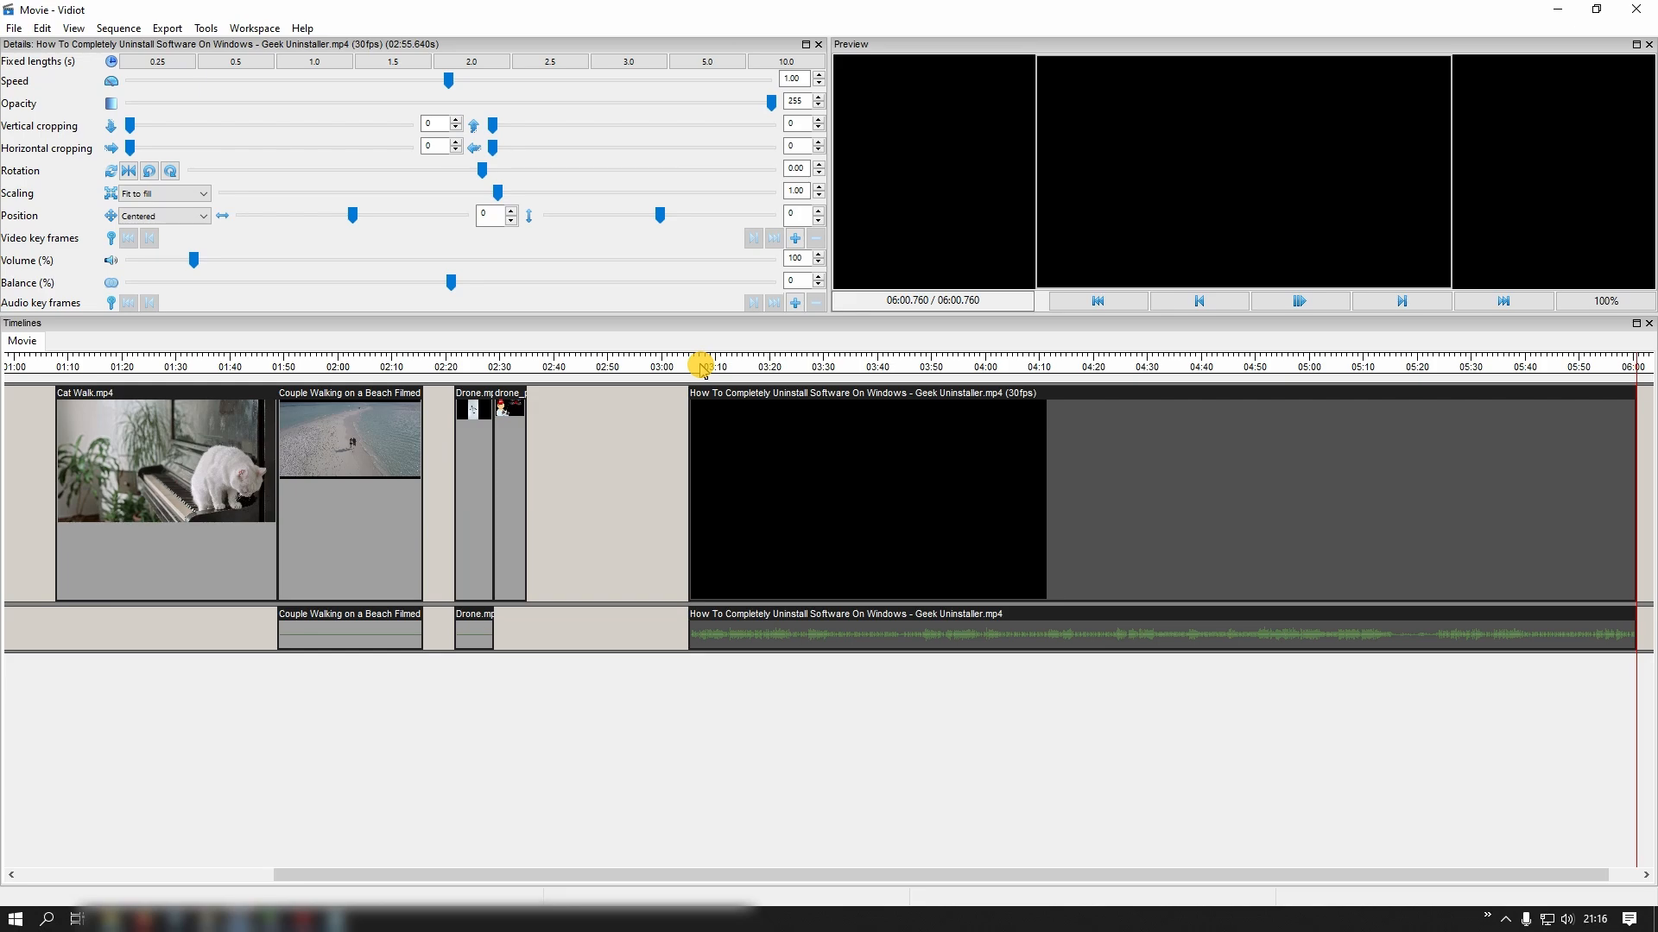
# Move the playhead back from one clip boundary to the previous one until it reaches the start of Cat Walk.mp4.
pyautogui.hotkey('ctrl', 'Left')
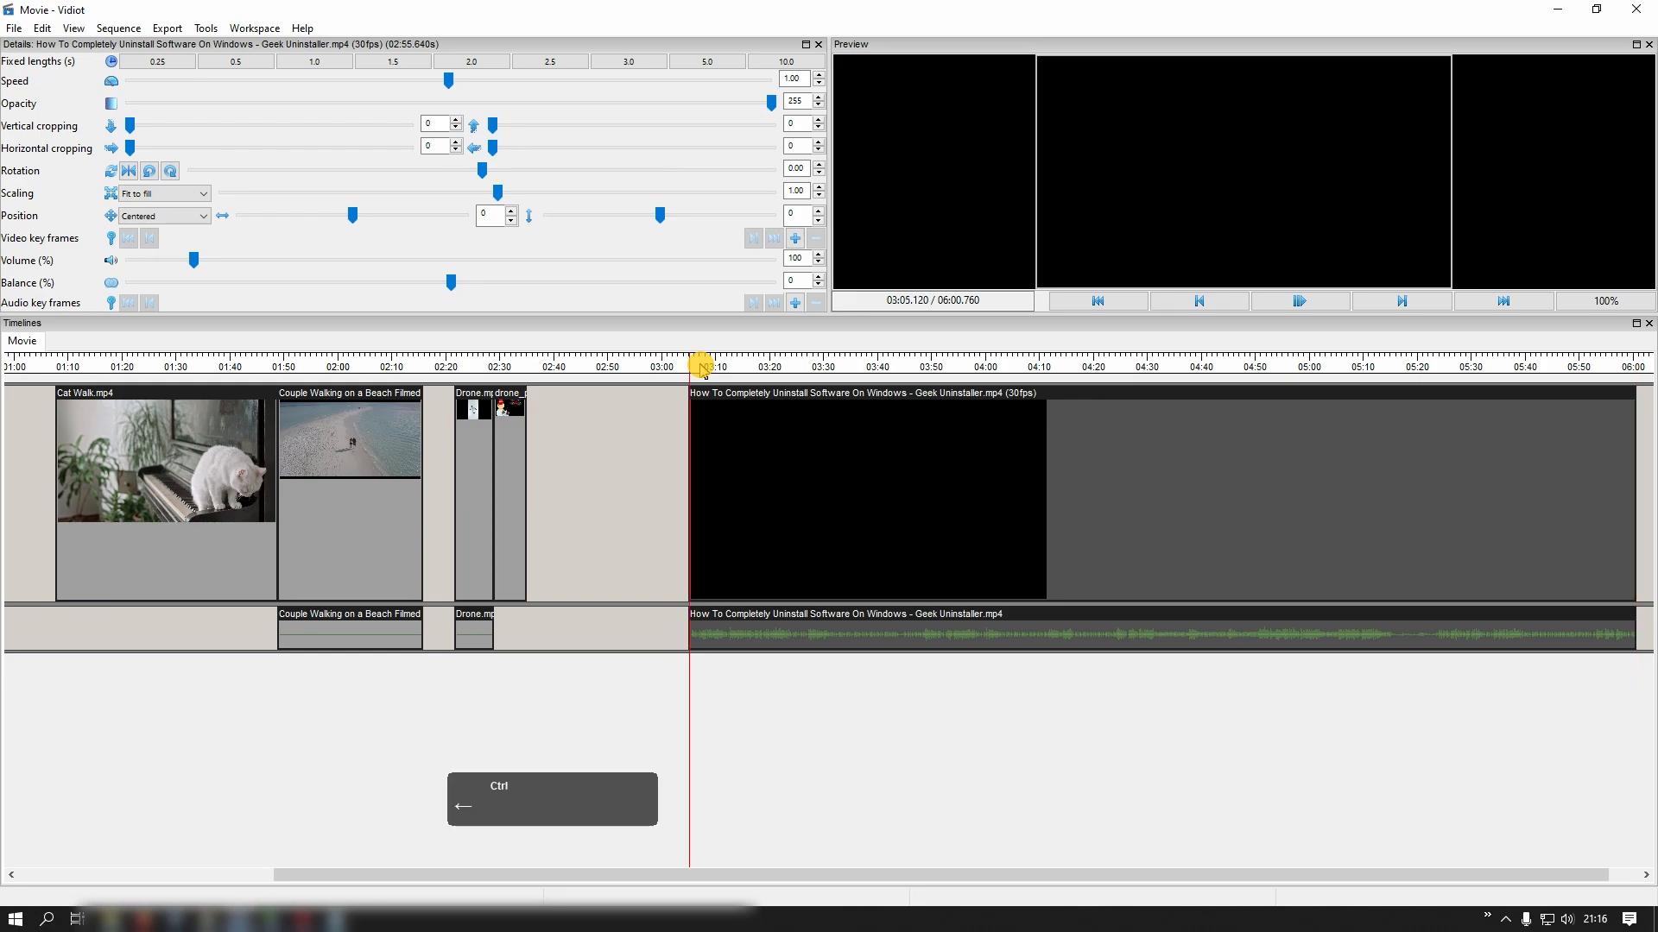
pyautogui.hotkey('ctrl', 'Left')
pyautogui.hotkey('ctrl', 'Left')
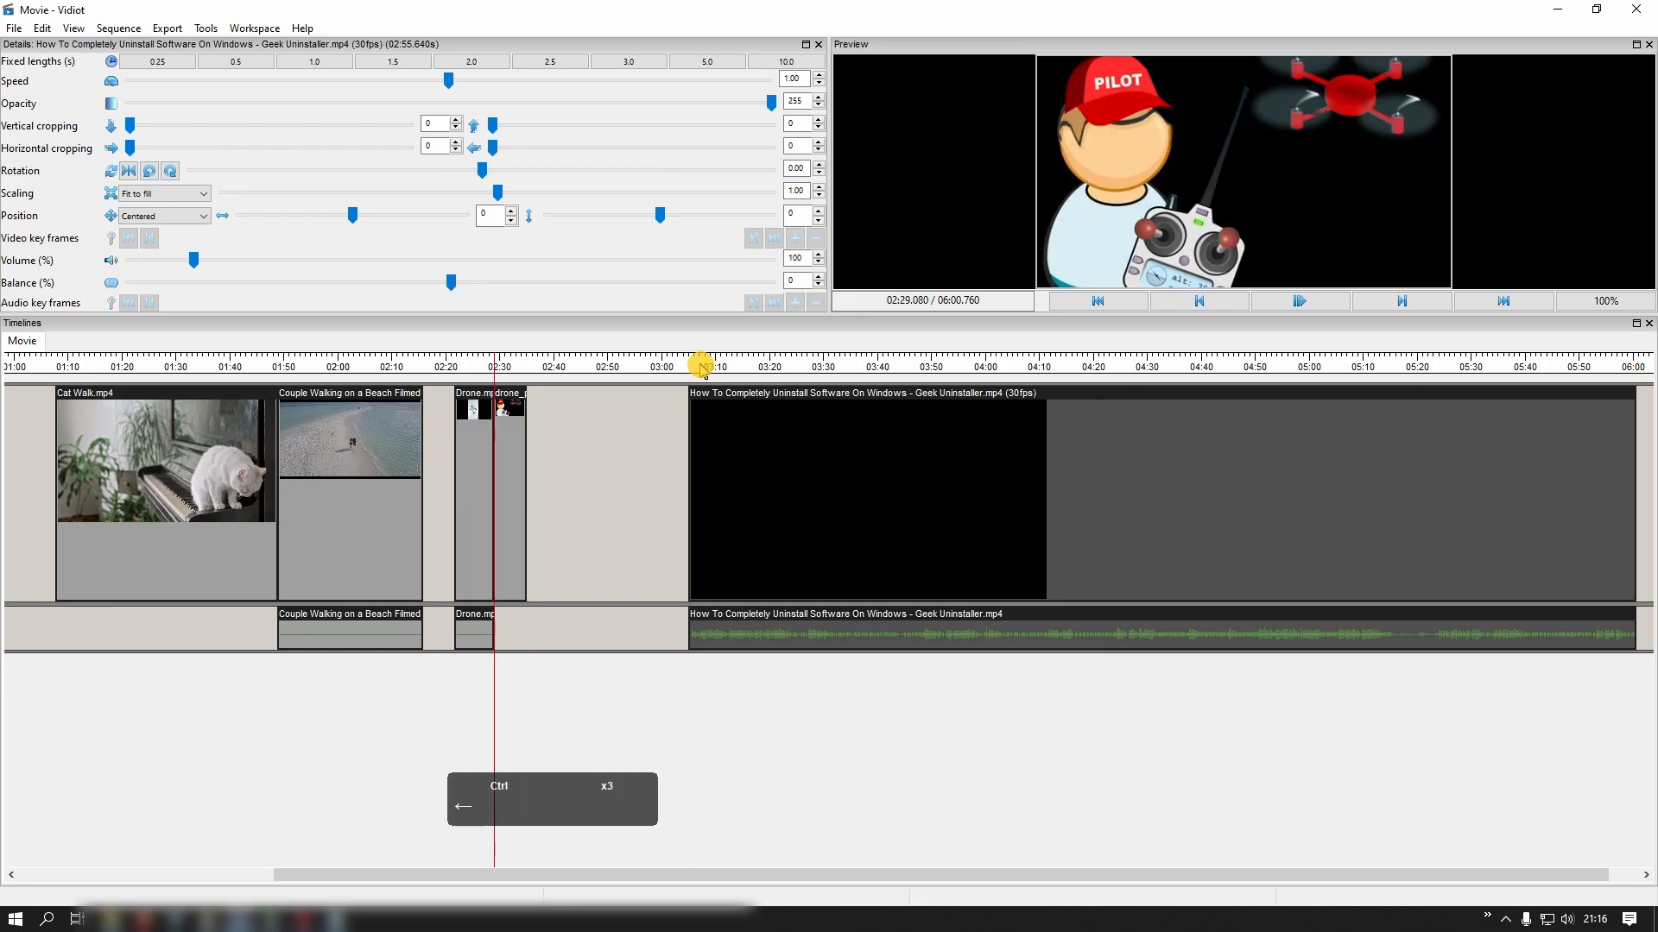
pyautogui.hotkey('ctrl', 'Left')
pyautogui.hotkey('ctrl', 'Left')
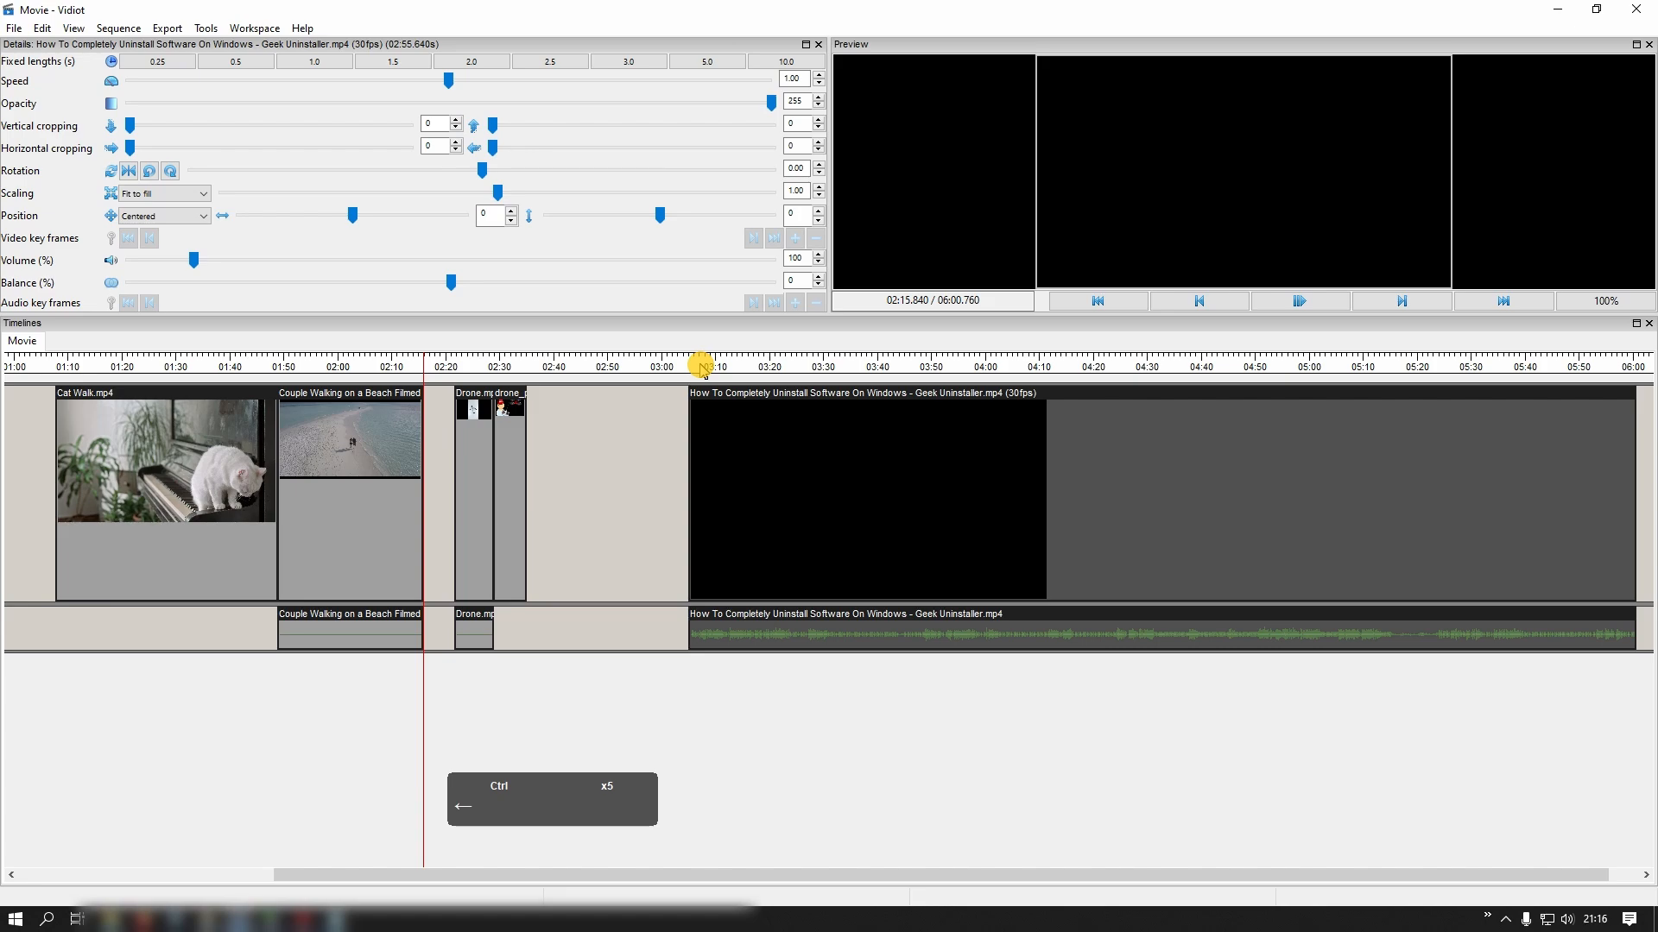
pyautogui.hotkey('ctrl', 'Left')
pyautogui.hotkey('ctrl', 'Left')
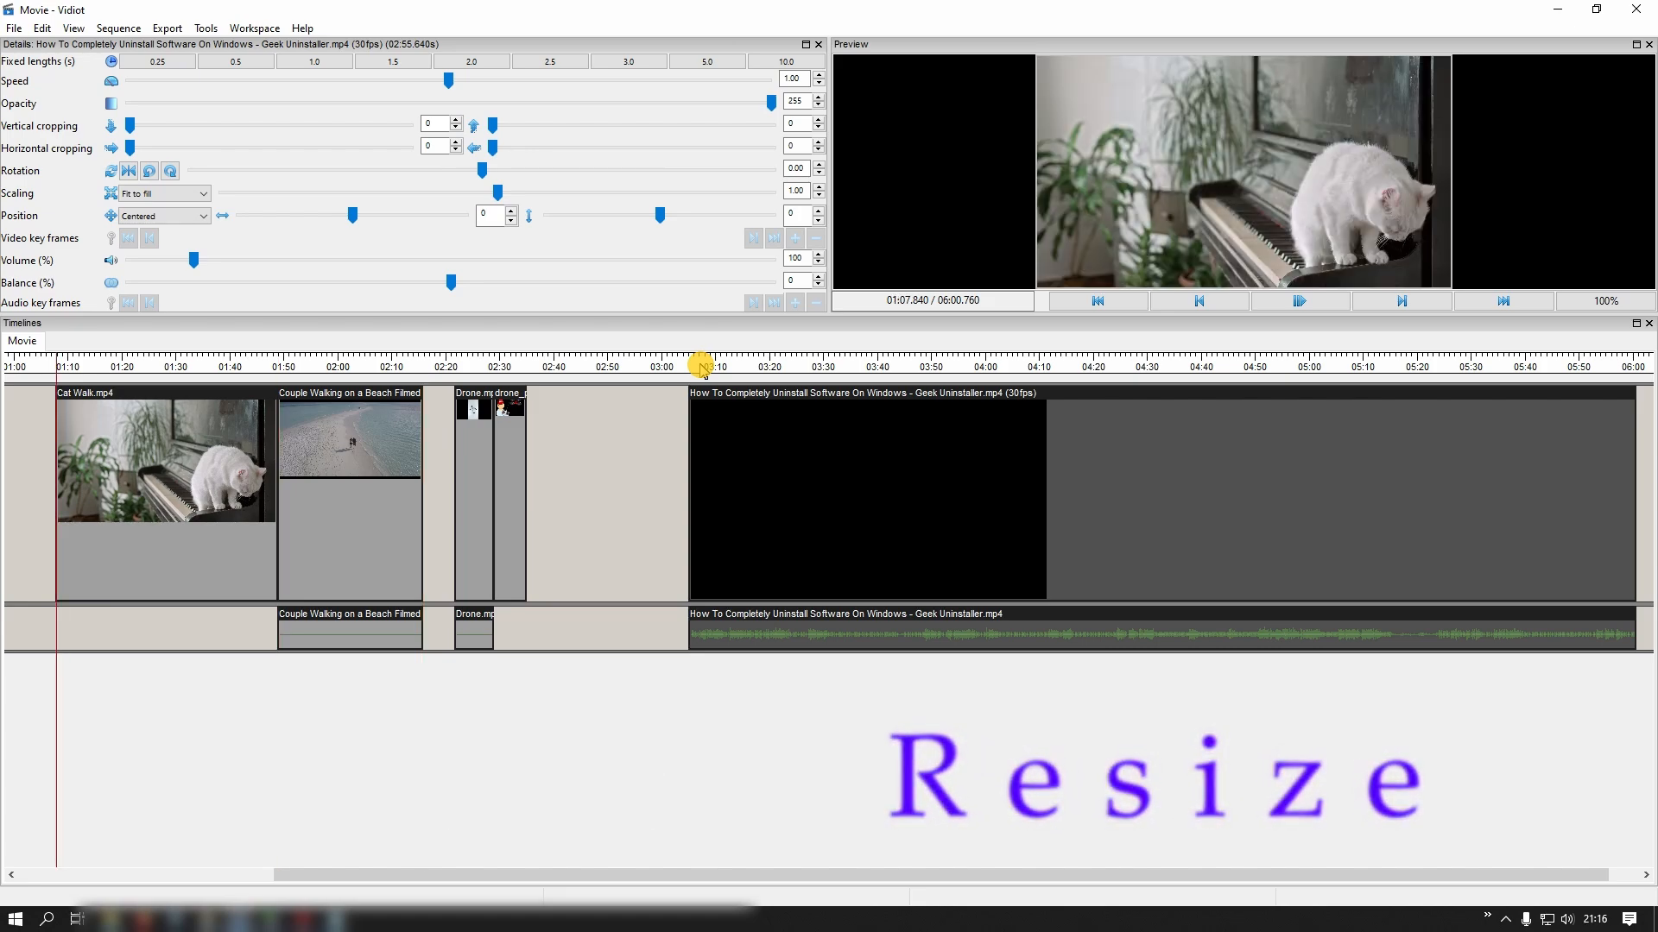
# Move the beach clip over the end of Cat Walk.mp4 to about 01:20 and trim its end to a length of about 12.9 seconds.
pyautogui.click(350, 445)
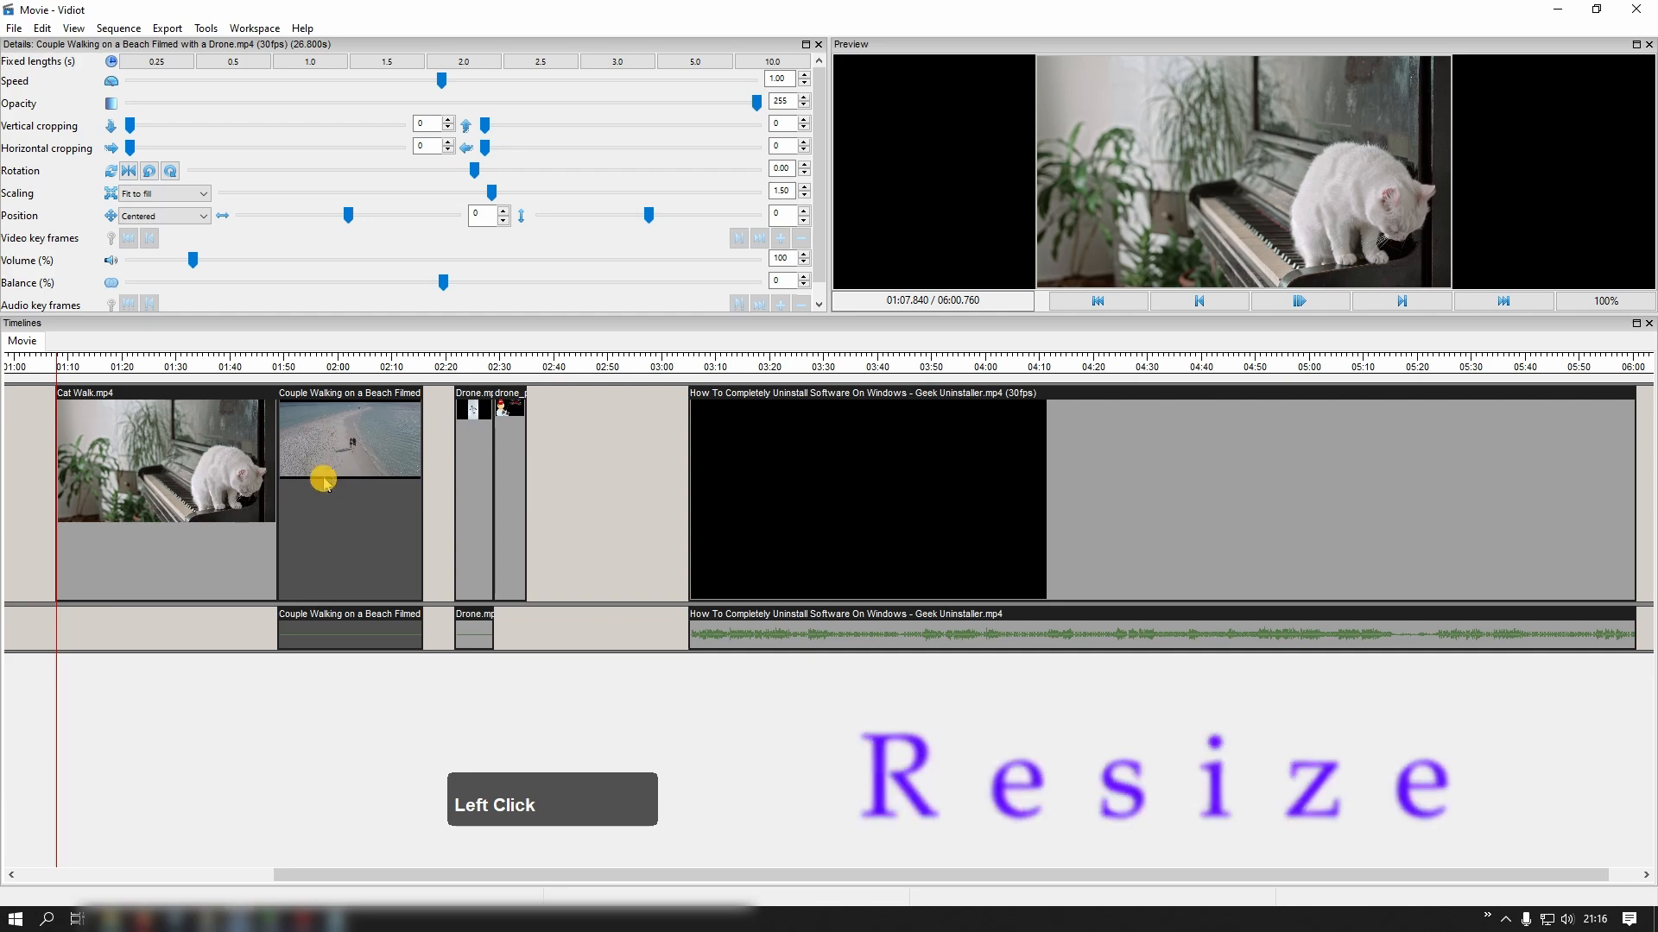
pyautogui.moveTo(310, 473); pyautogui.dragTo(205, 440)
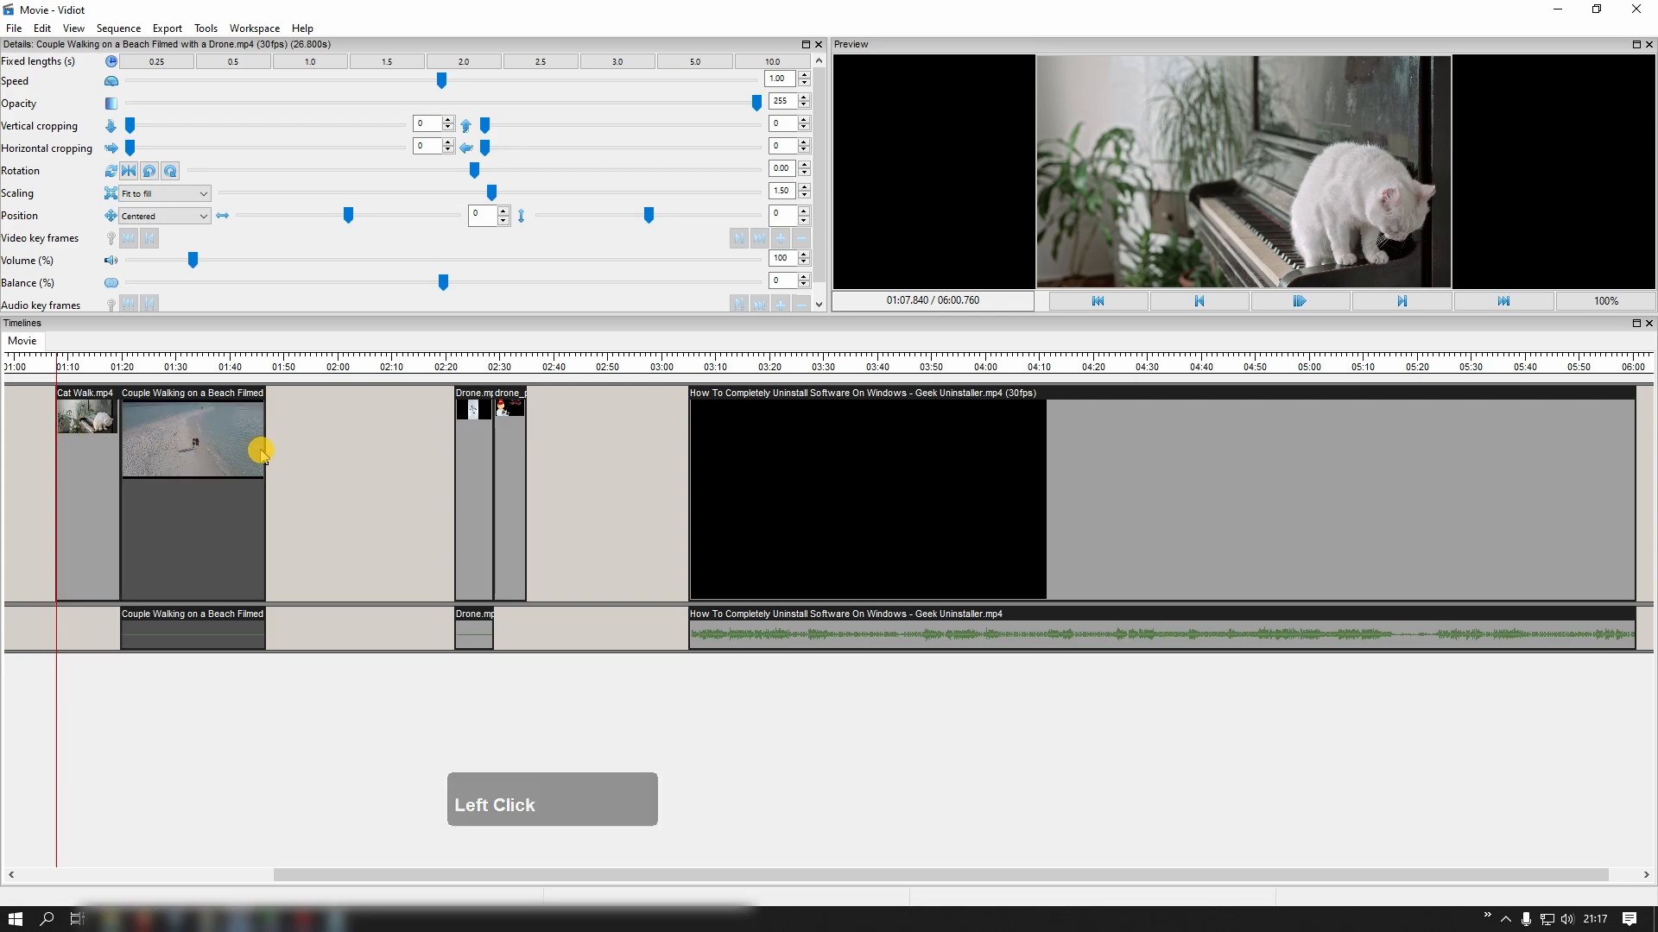
pyautogui.moveTo(261, 449); pyautogui.dragTo(195, 451)
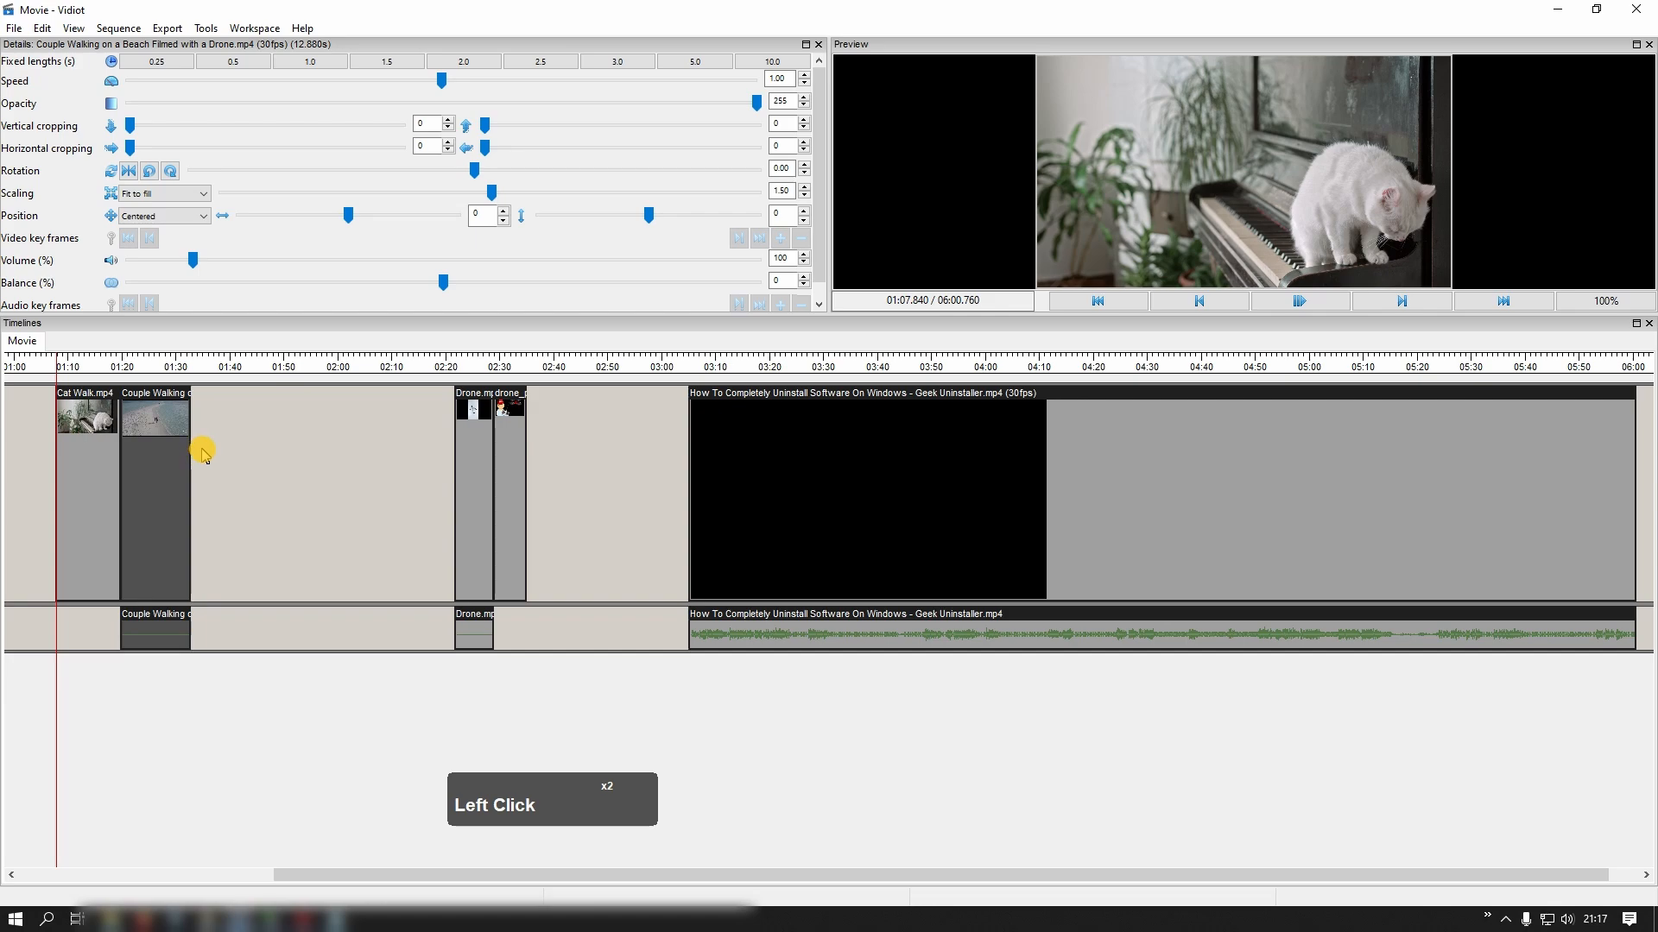
# Trim the start of the Geek Uninstaller clip to leave about 44.8 seconds, and move the clip to about 02:58.
pyautogui.moveTo(688, 481); pyautogui.dragTo(1166, 470)
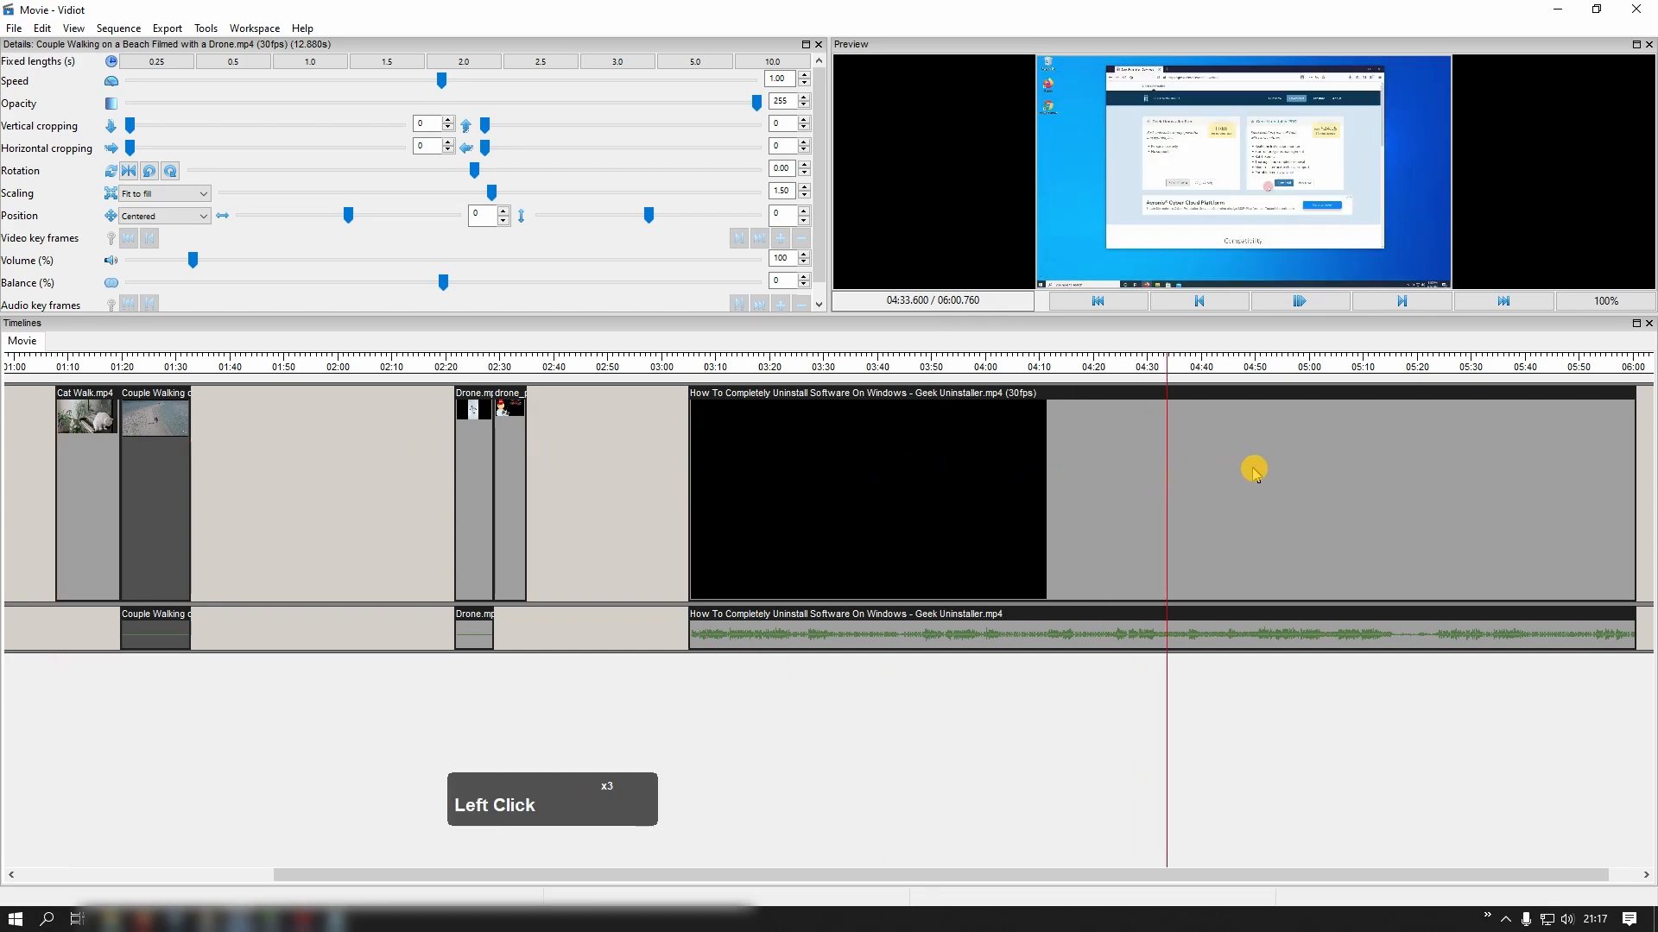
pyautogui.moveTo(691, 460); pyautogui.dragTo(1446, 475)
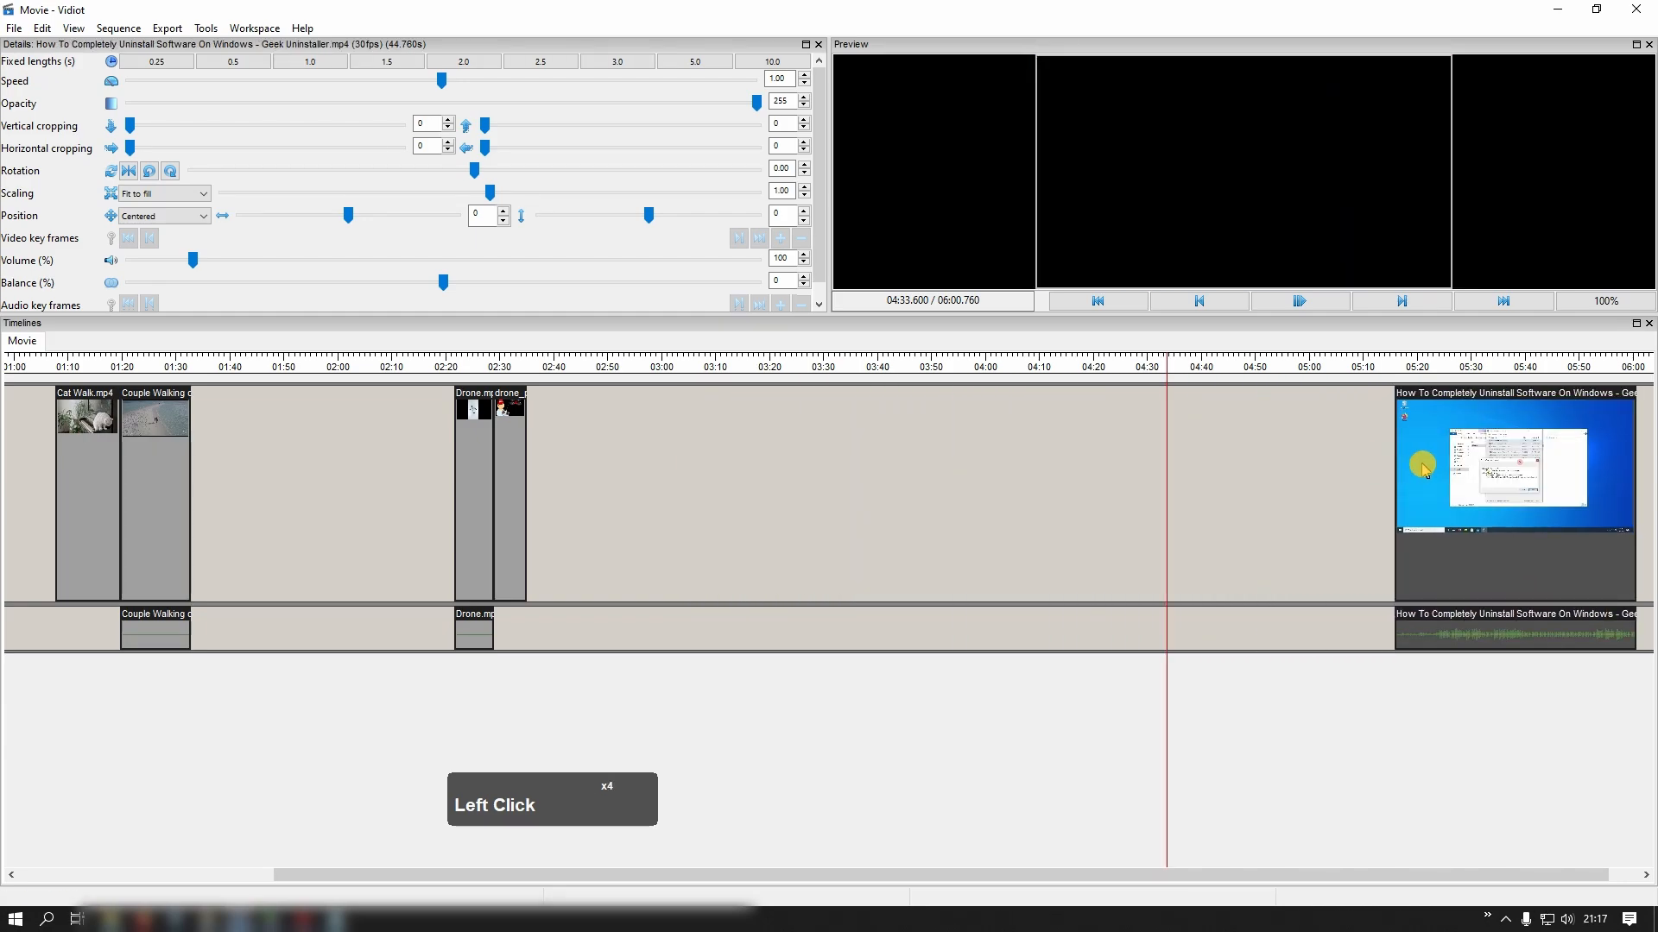
pyautogui.moveTo(1495, 474); pyautogui.dragTo(773, 471)
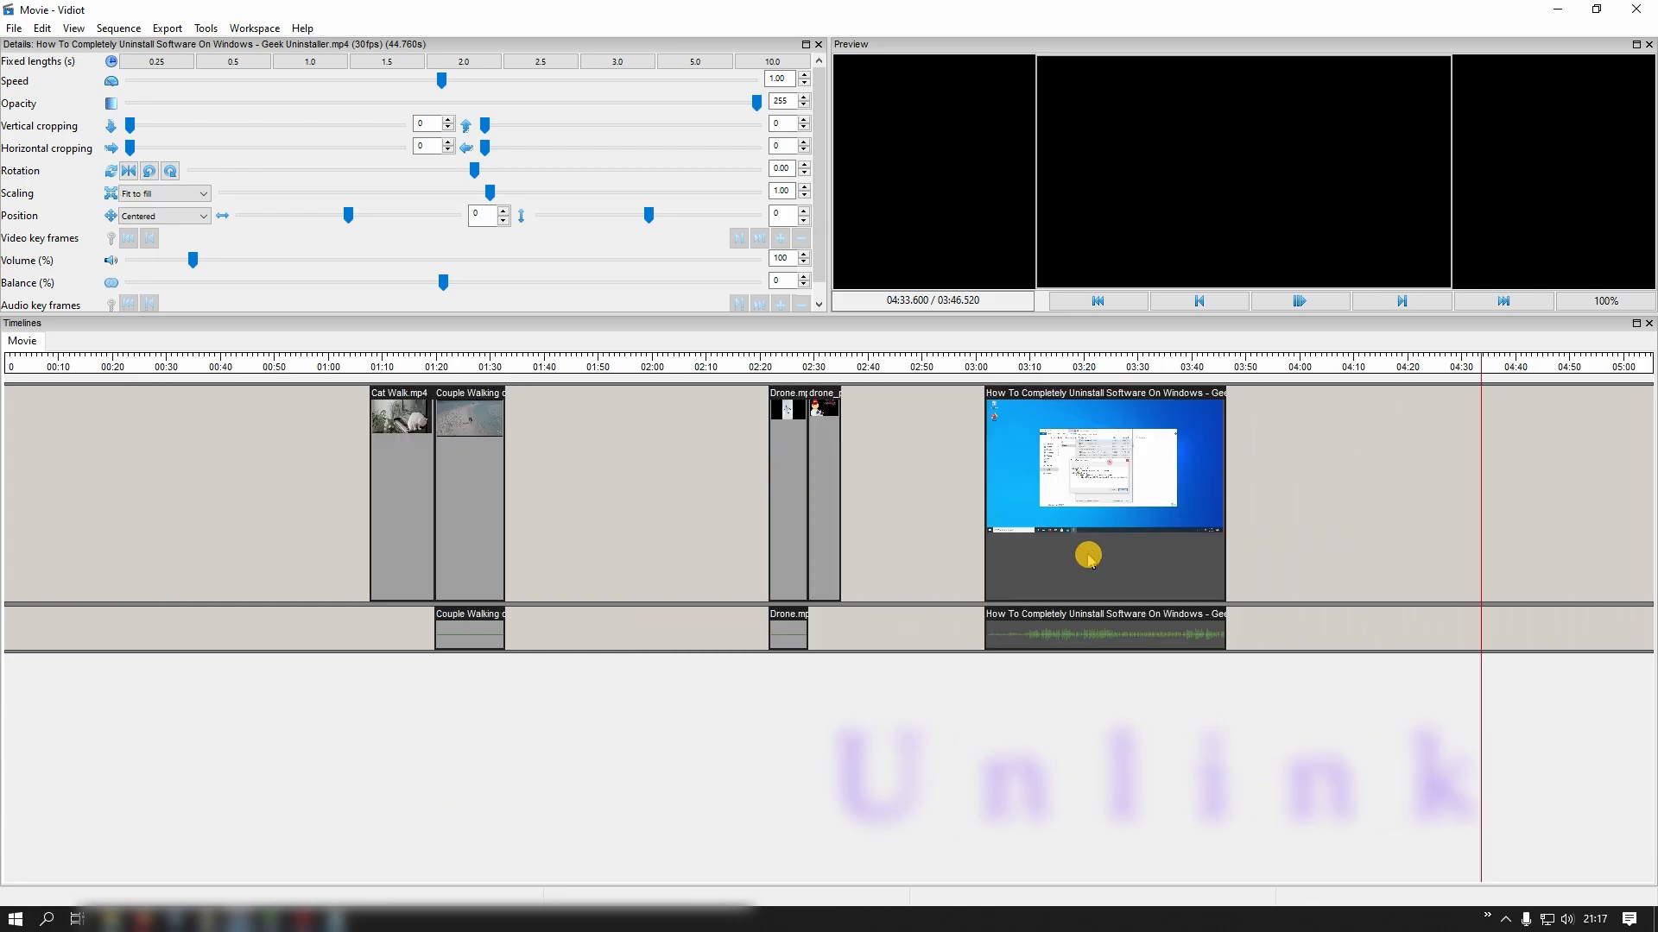
pyautogui.moveTo(1086, 550)
pyautogui.mouseDown()
pyautogui.moveTo(1152, 555)
pyautogui.moveTo(1071, 559)
pyautogui.mouseUp()
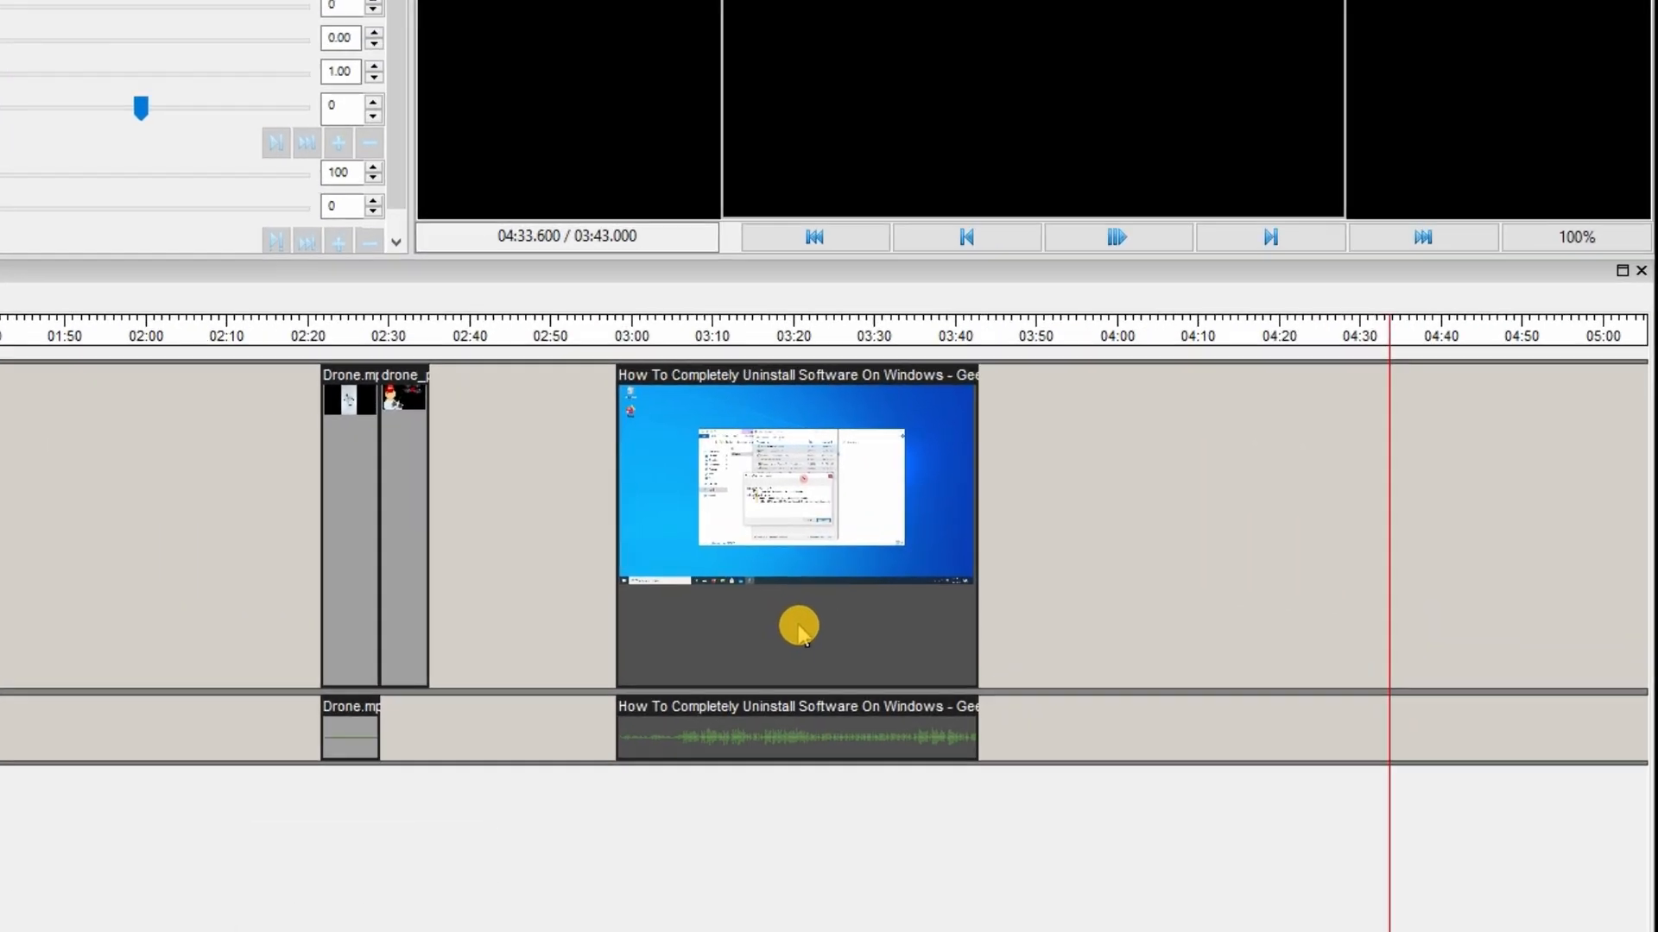
# Unlink the Geek Uninstaller clip's audio from its video and move the audio part to about 03:24.
pyautogui.rightClick(1088, 563)
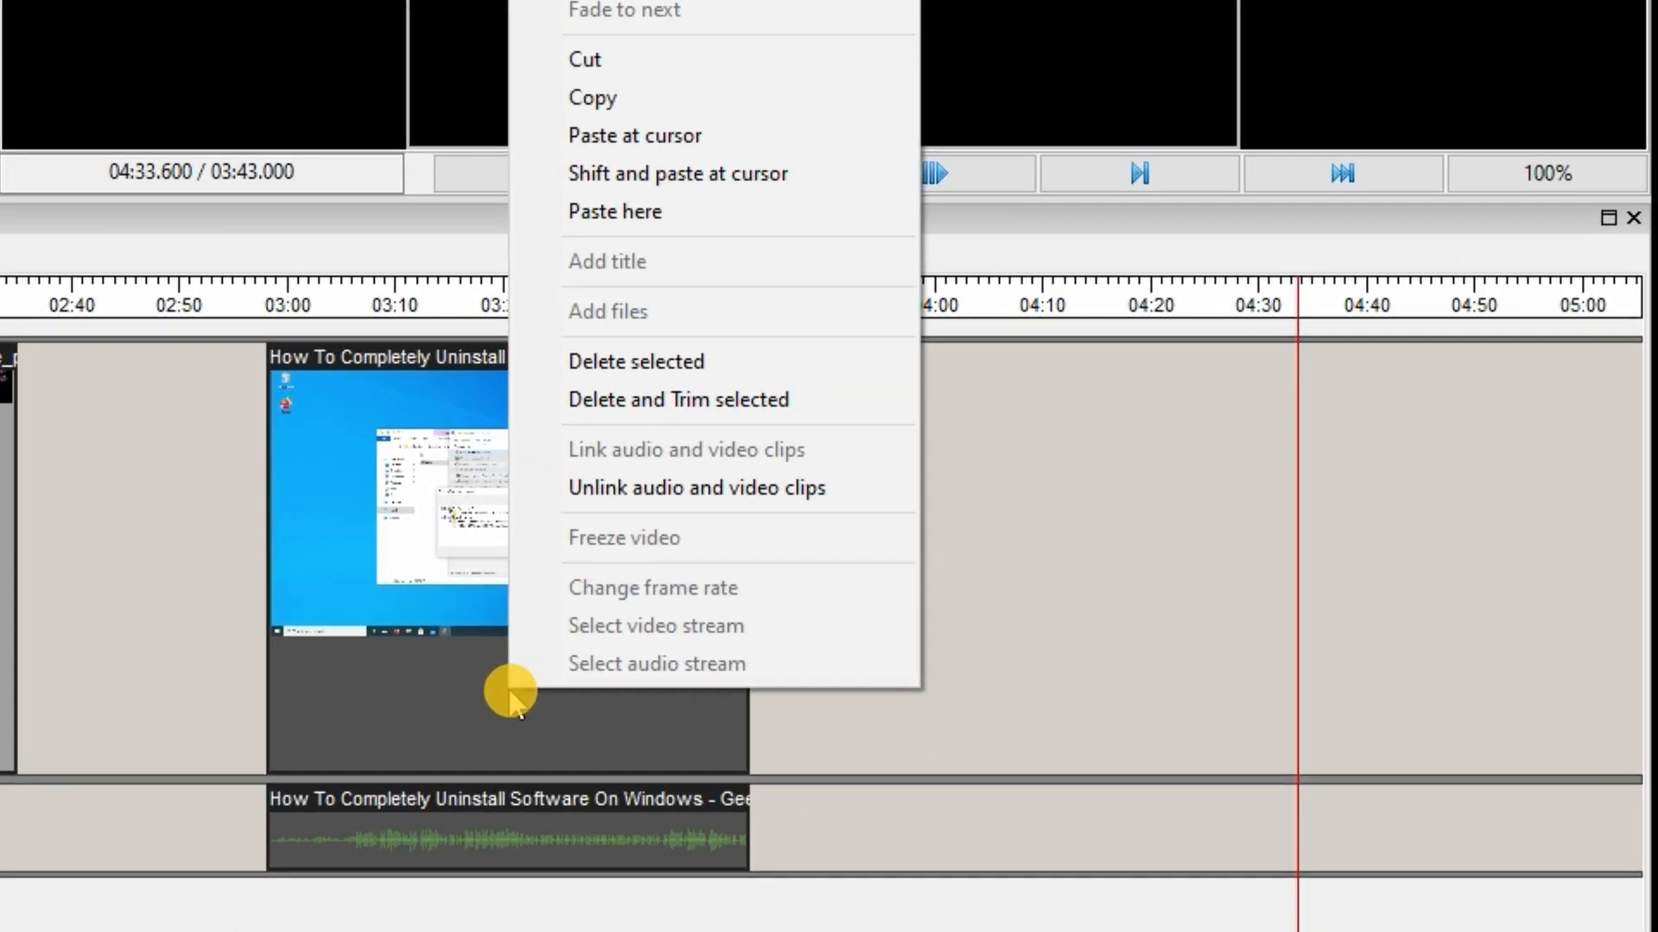
pyautogui.click(765, 491)
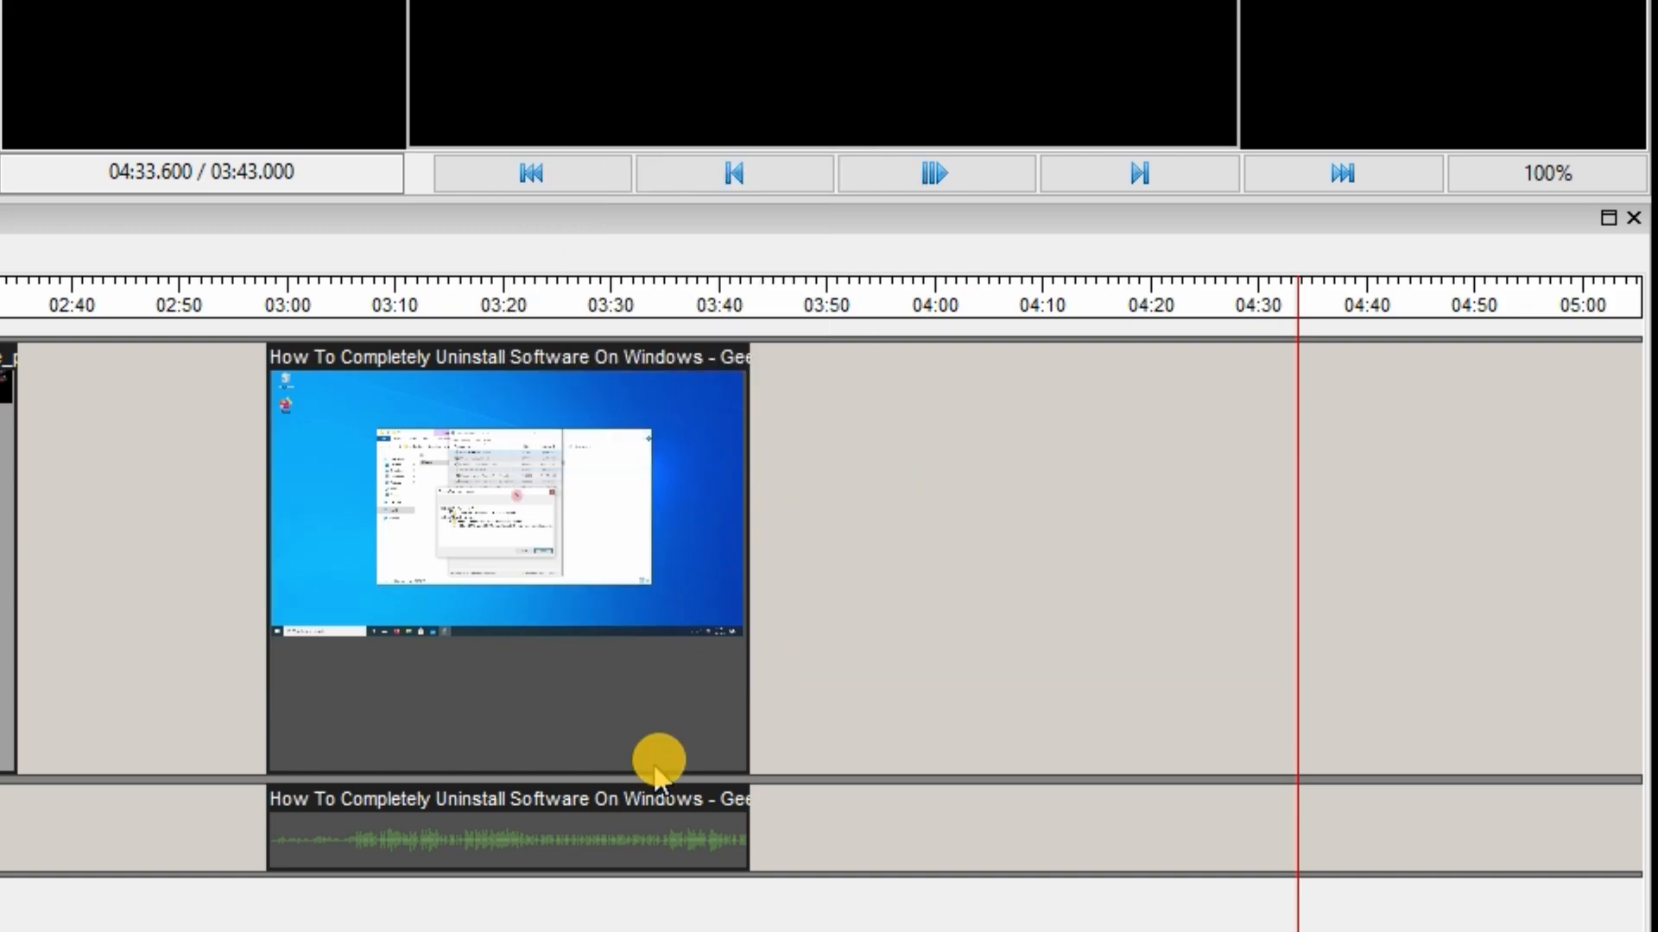
pyautogui.click(592, 834)
pyautogui.moveTo(563, 850); pyautogui.dragTo(833, 837)
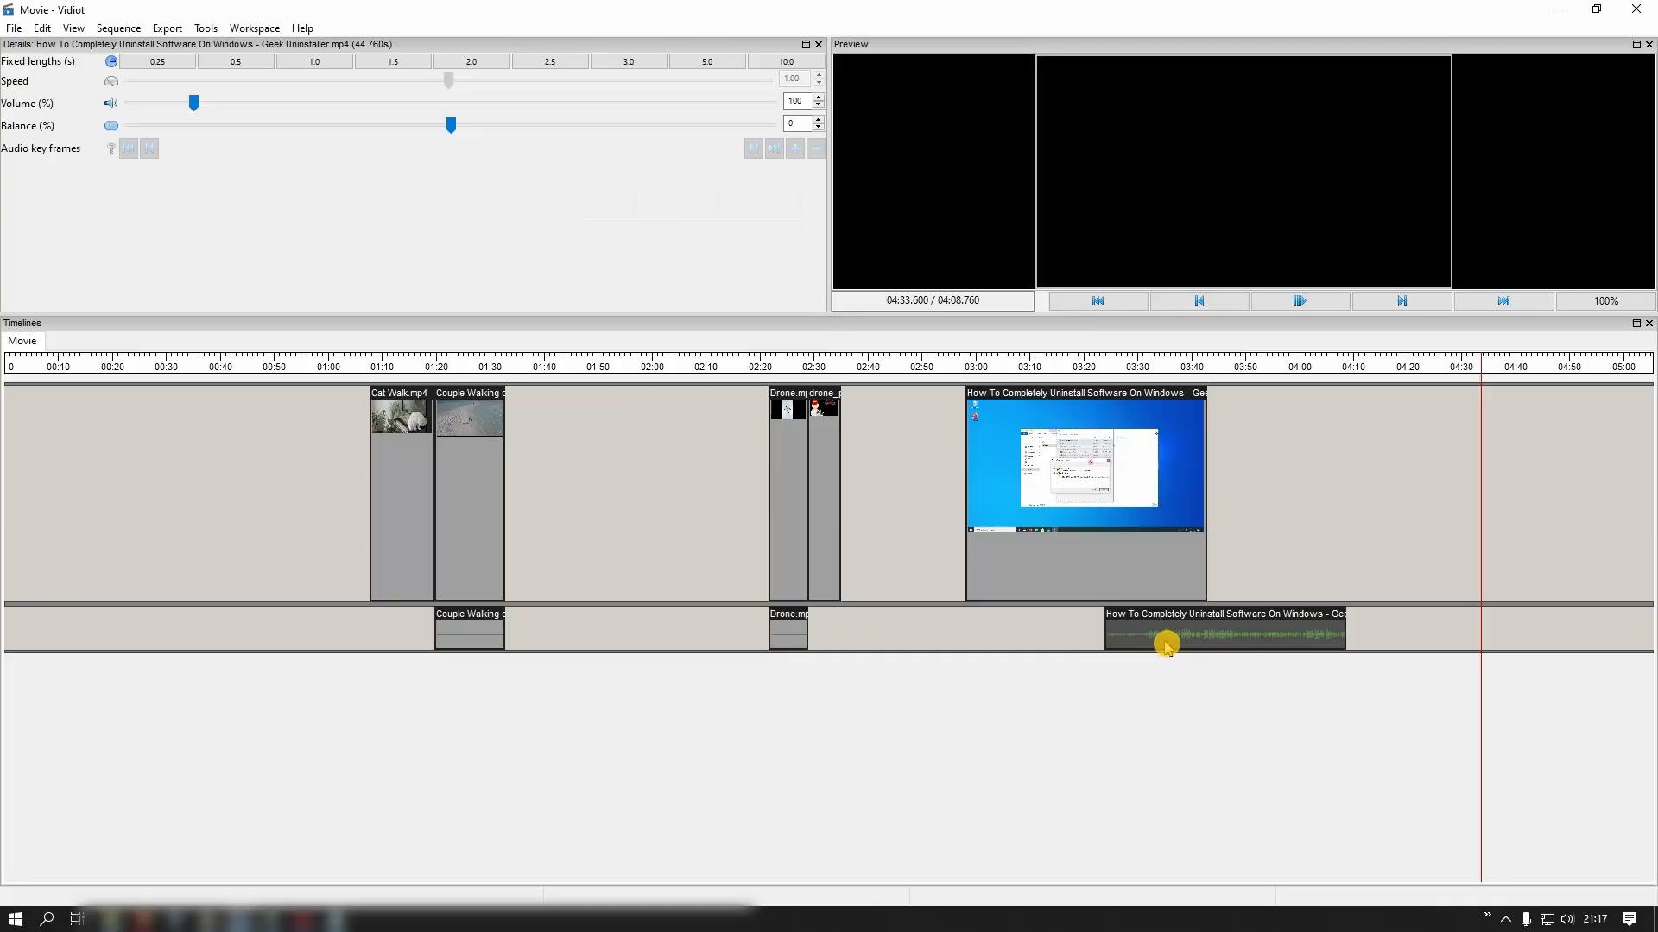
# Copy the unlinked Geek Uninstaller video clip and paste it at the start of the timeline.
pyautogui.click(1062, 505)
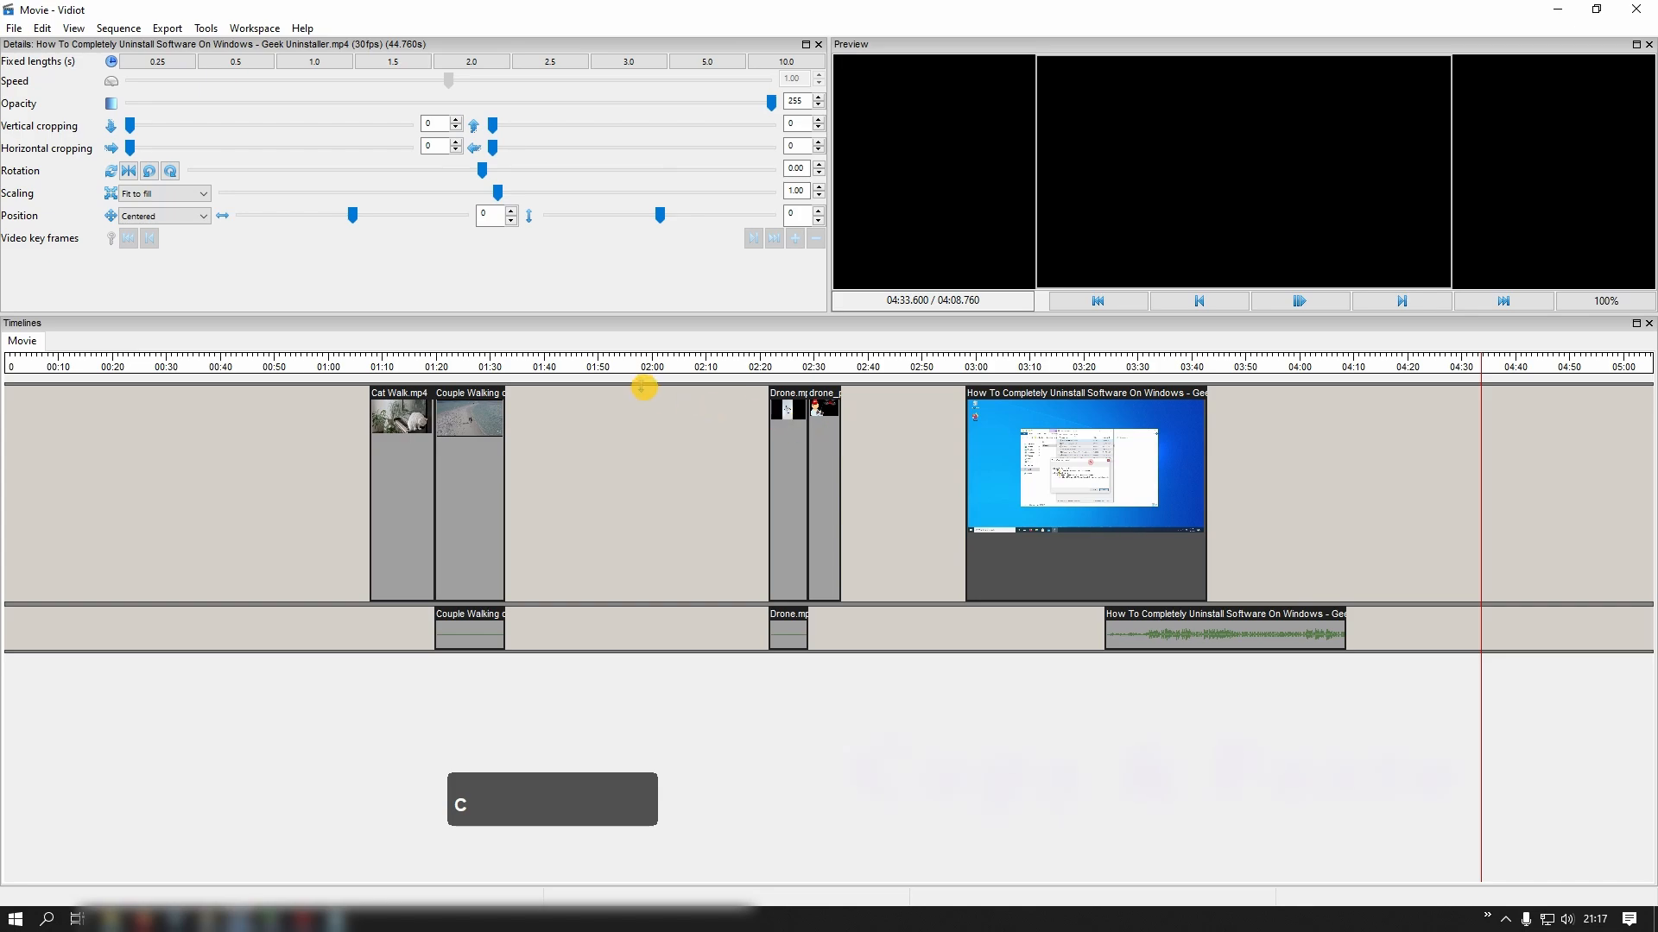
pyautogui.press('Home')
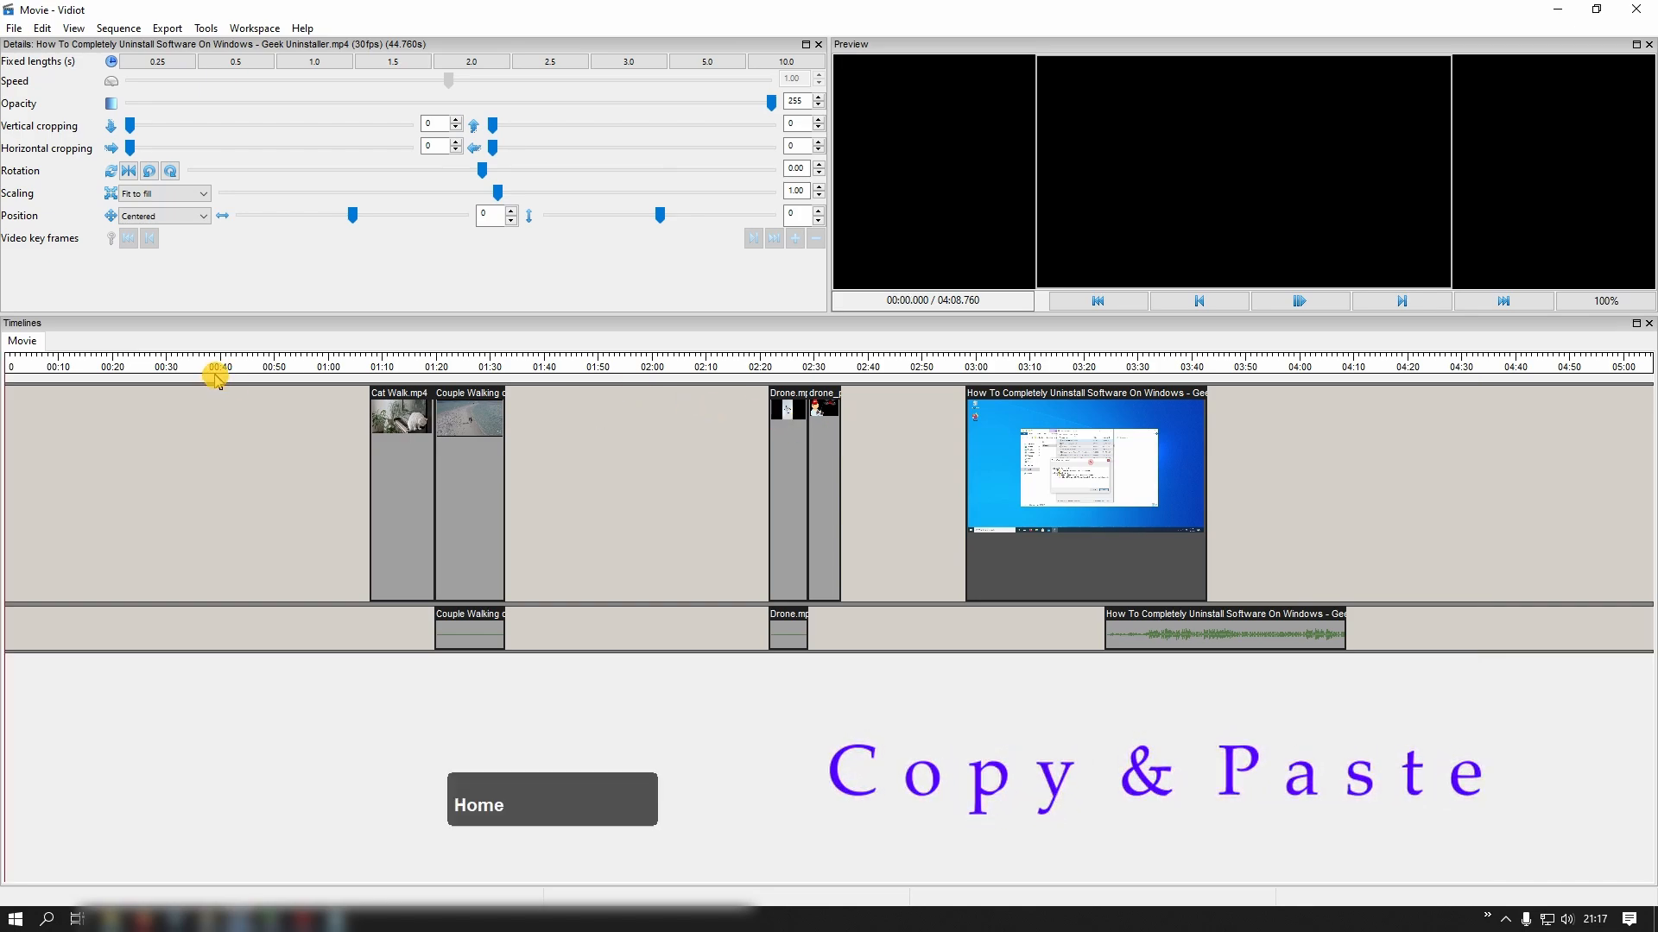
pyautogui.press('v')
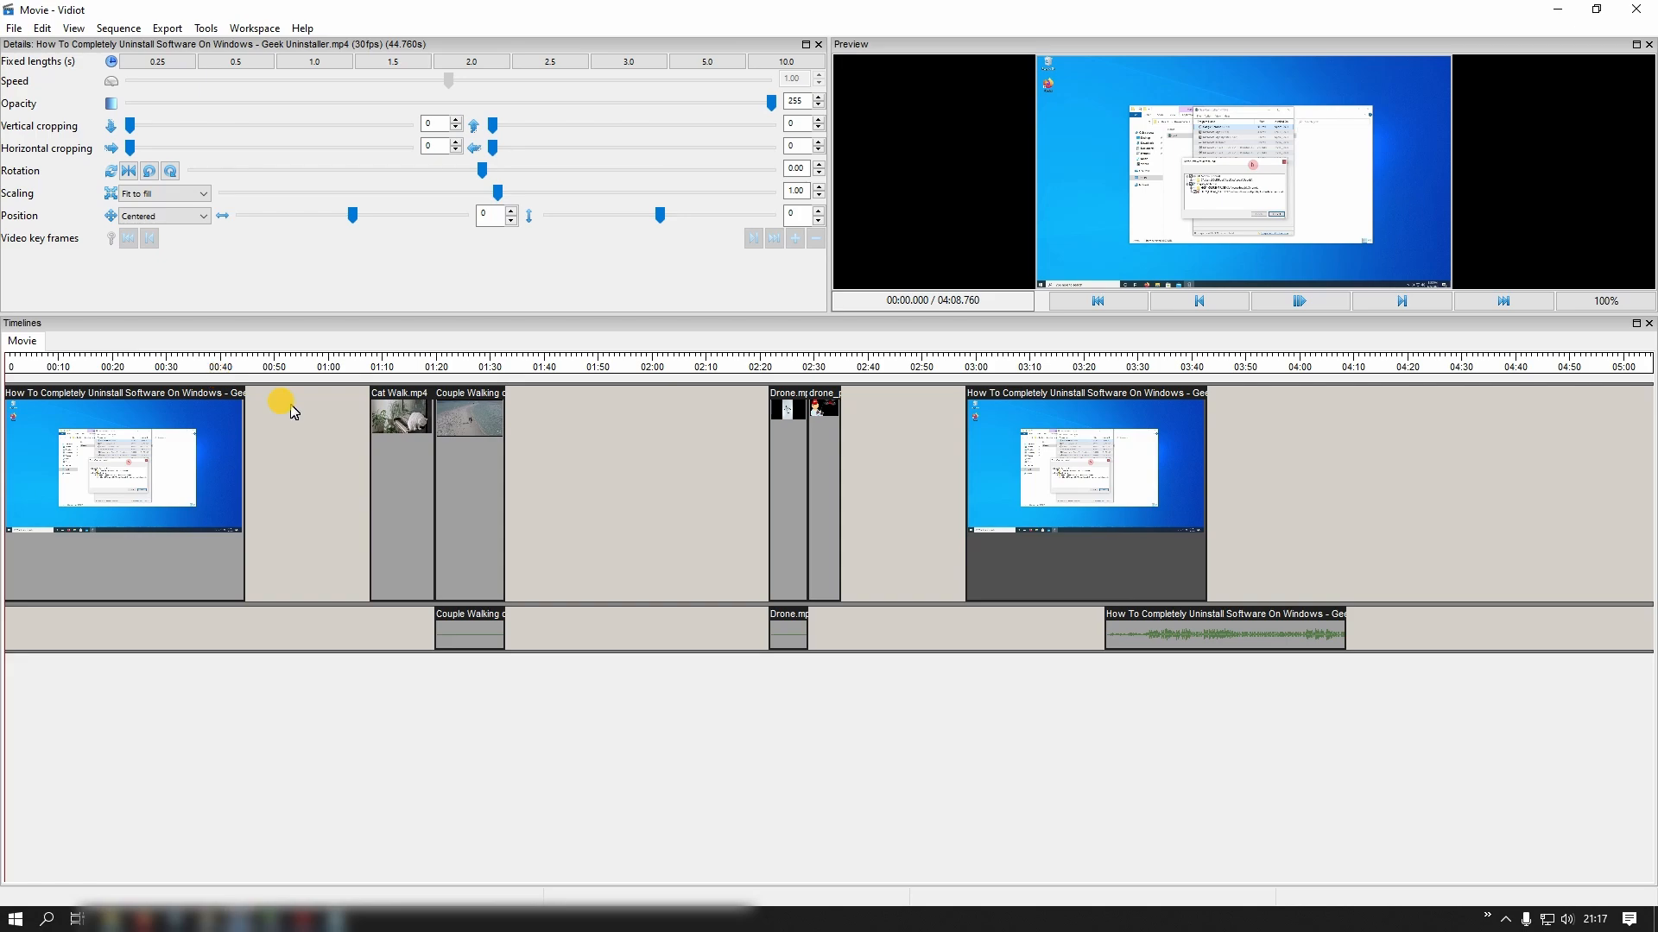
# Cut the unlinked audio clip and paste it at the timeline start, and delete the original video clip at about 02:58.
pyautogui.click(1133, 635)
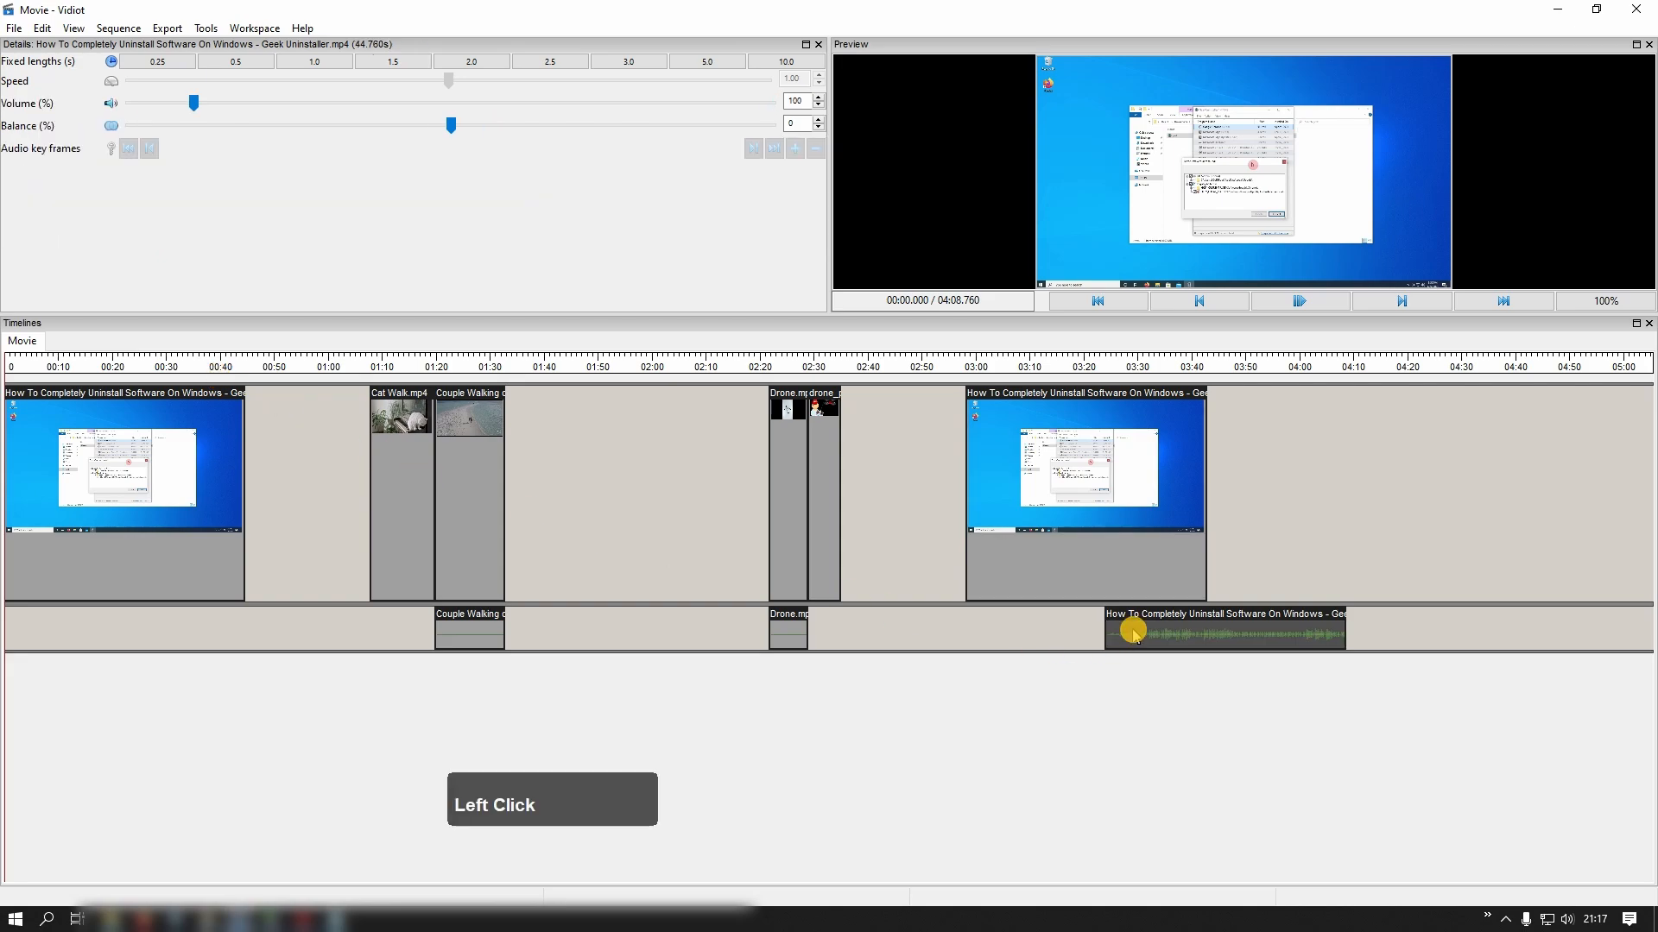
pyautogui.hotkey('ctrl', 'x')
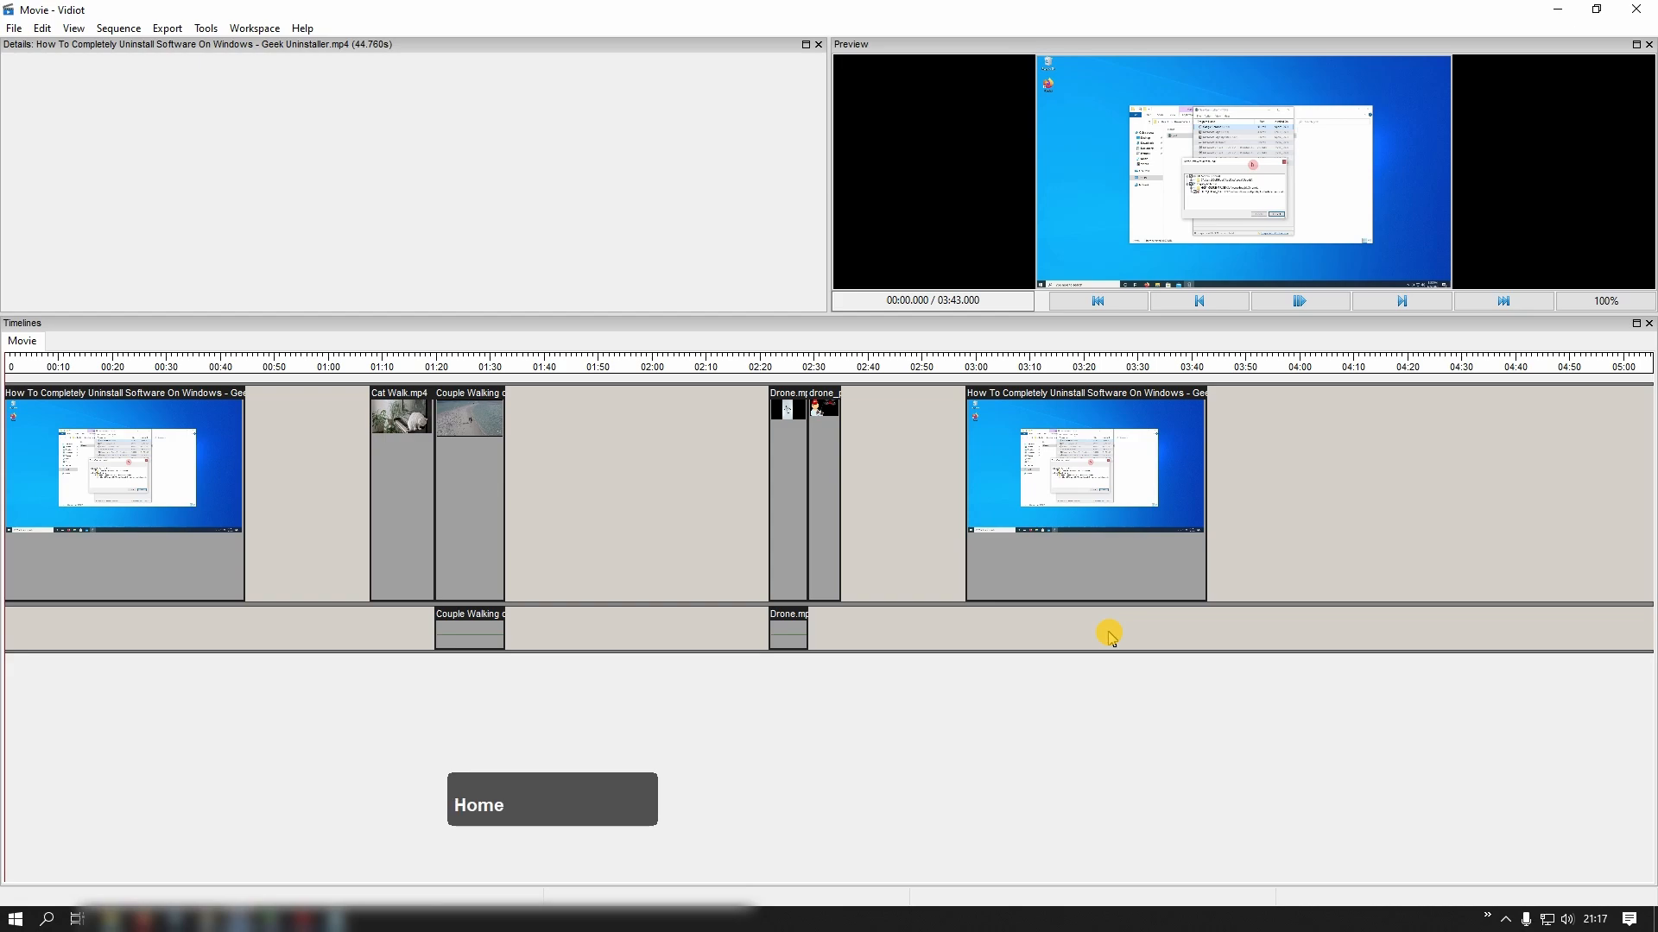
pyautogui.hotkey('ctrl', 'v')
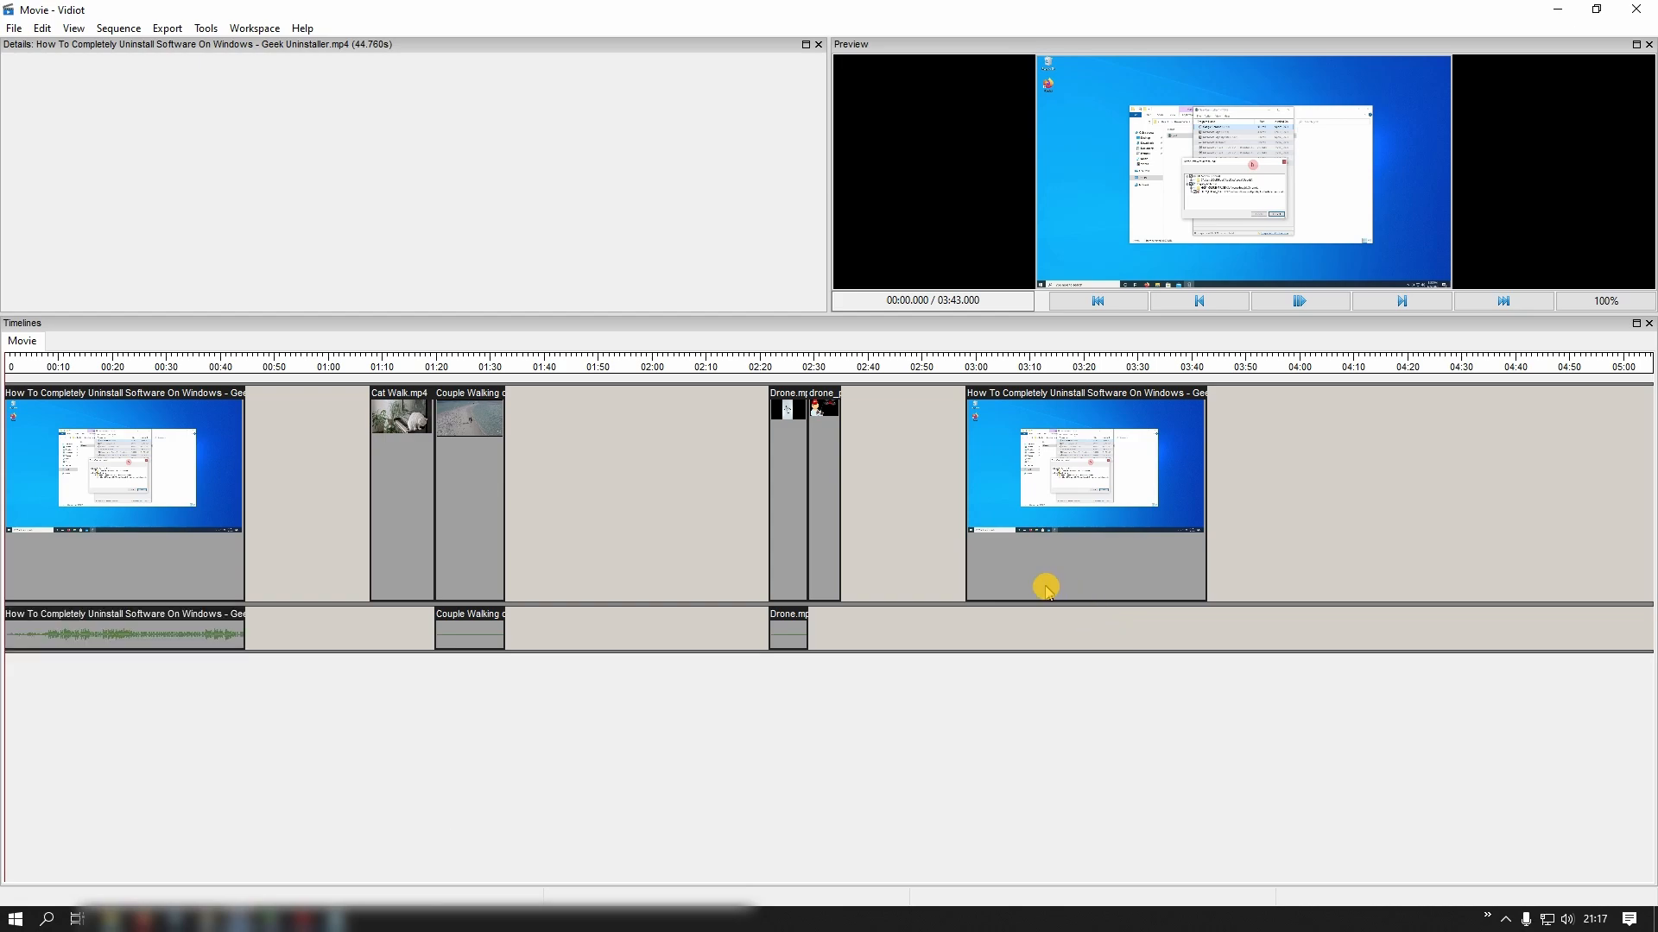
pyautogui.click(1065, 468)
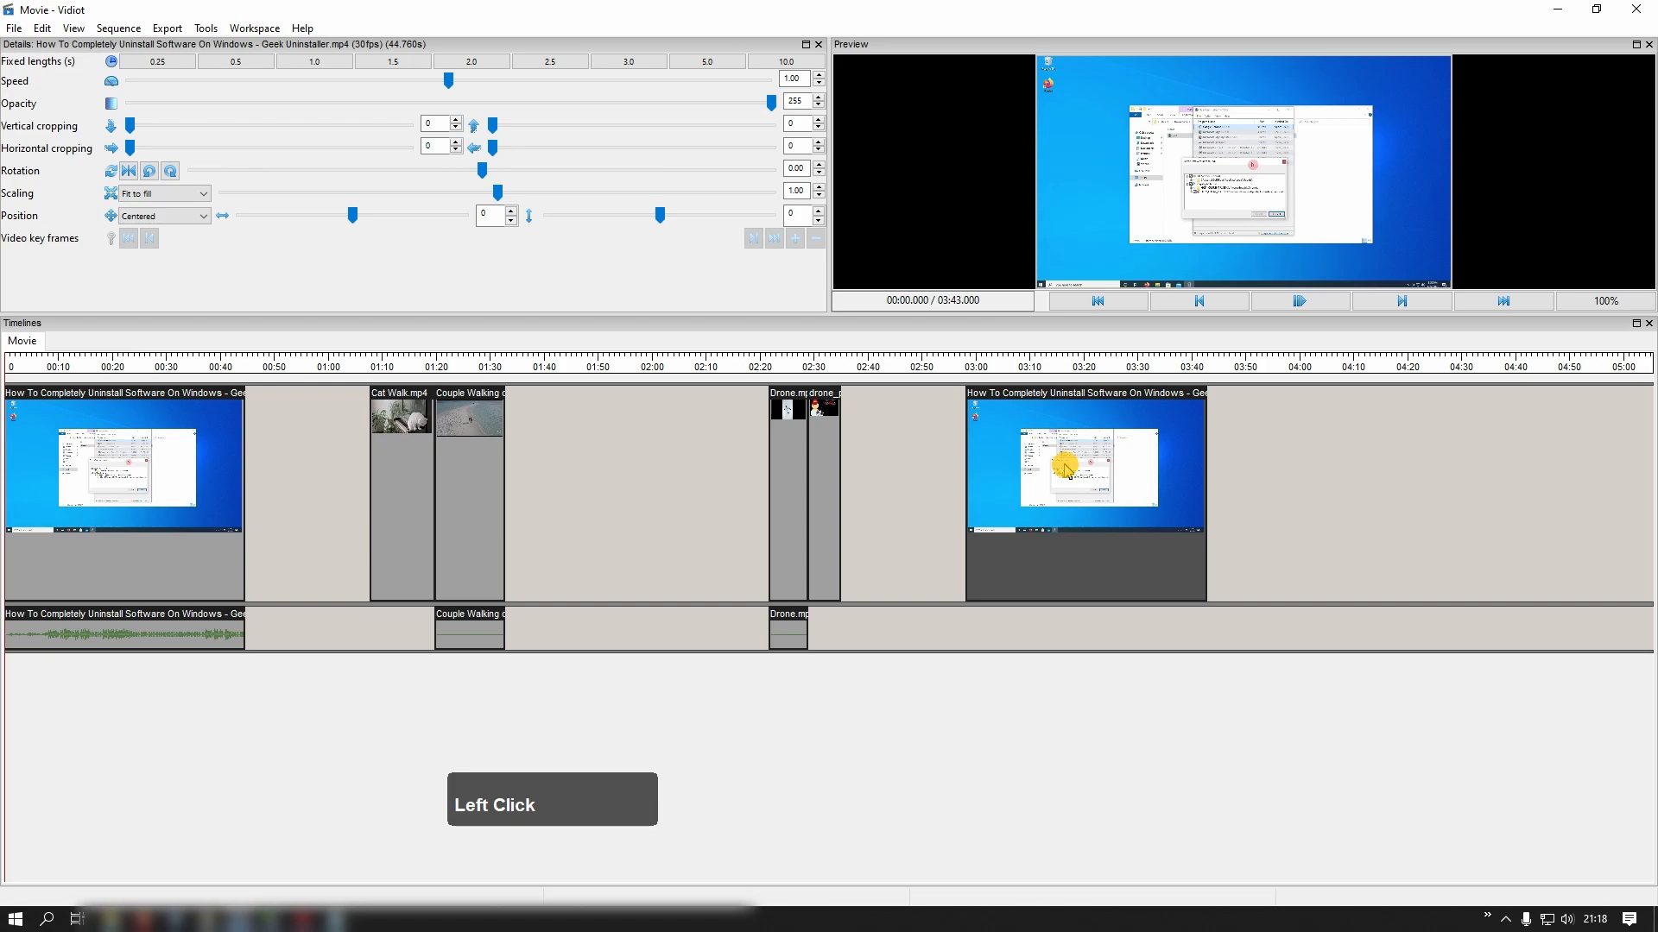
pyautogui.press('Delete')
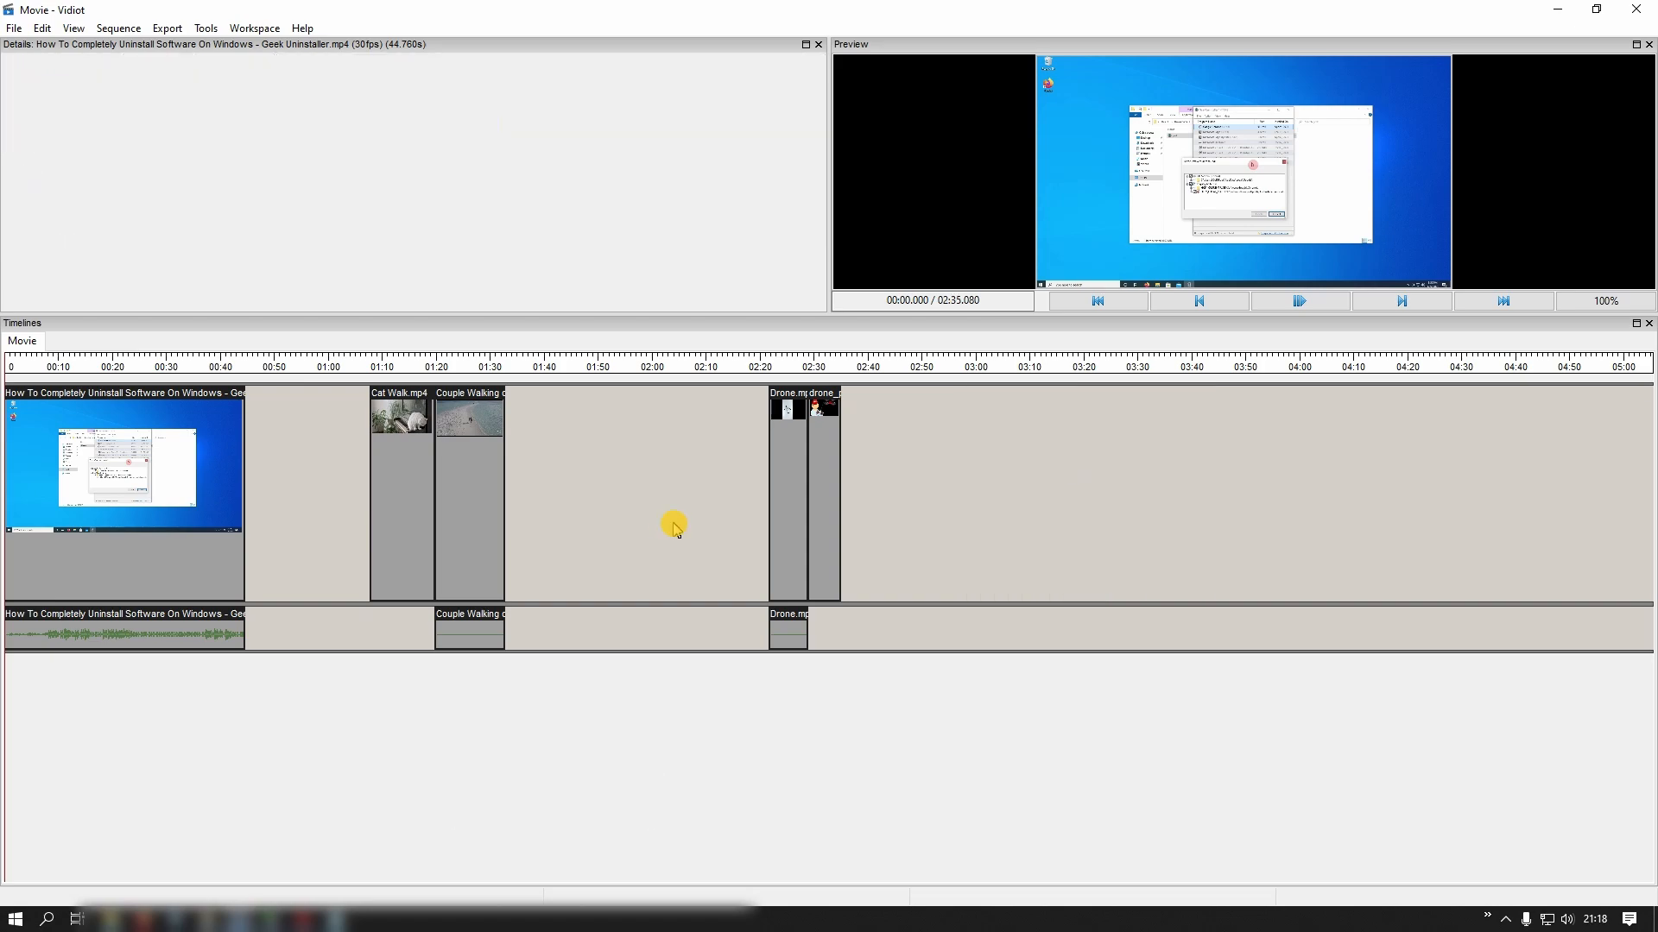
# Add a 5.0-second fade-in to the video clip at the timeline start and preview it.
pyautogui.click(227, 481)
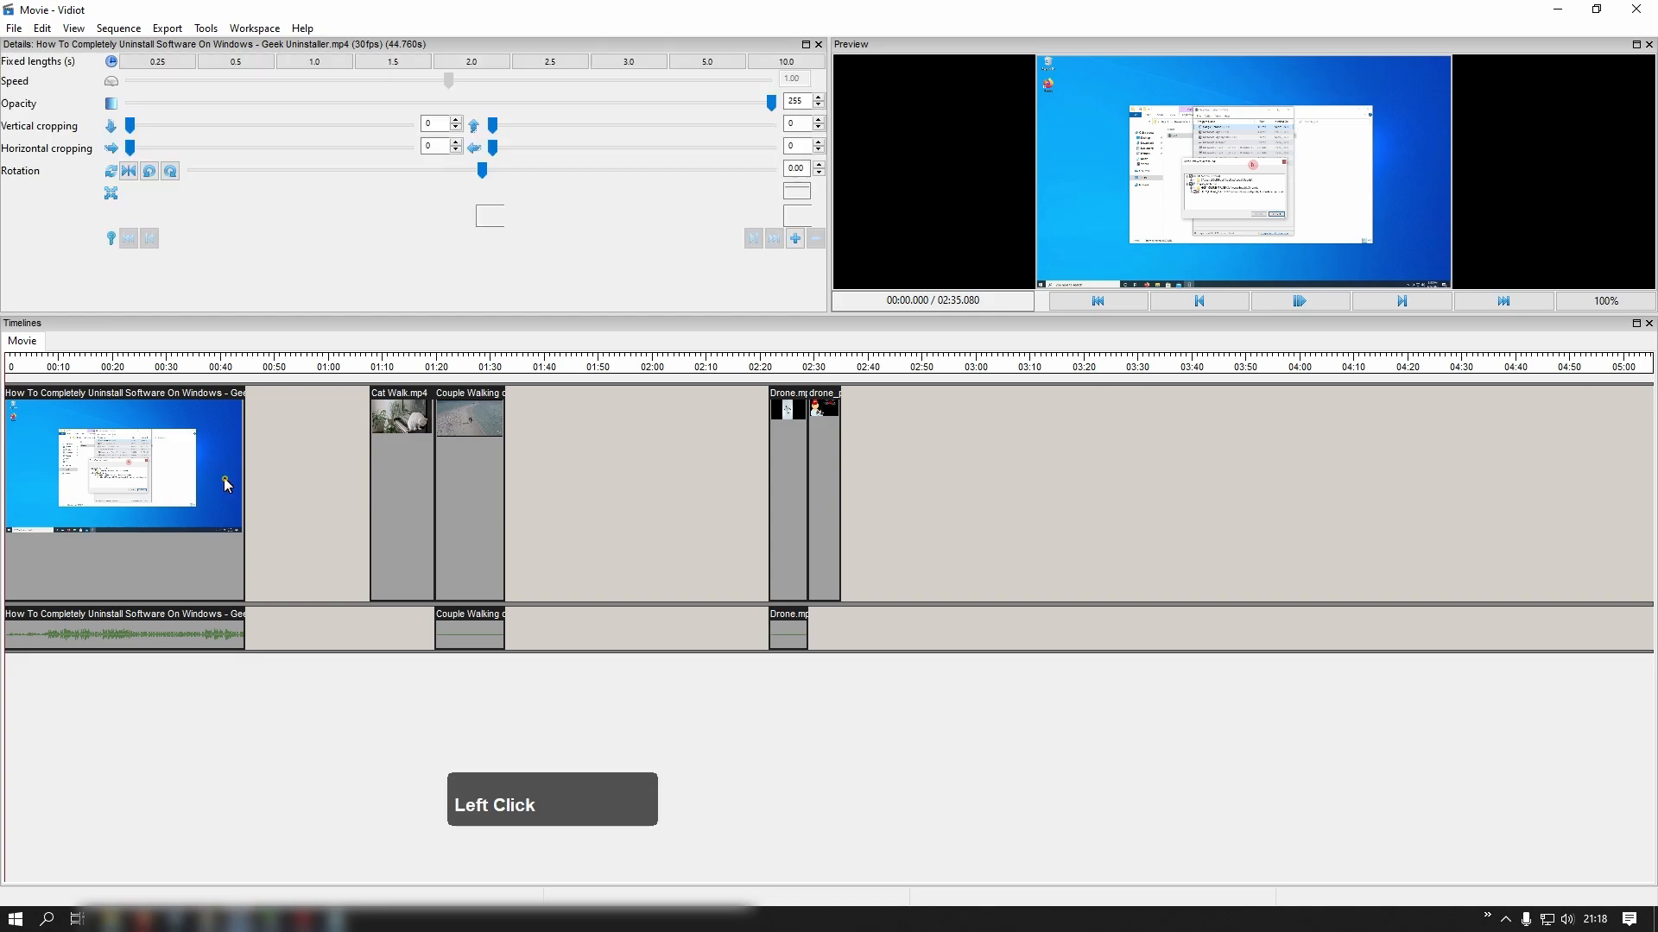
pyautogui.rightClick(227, 481)
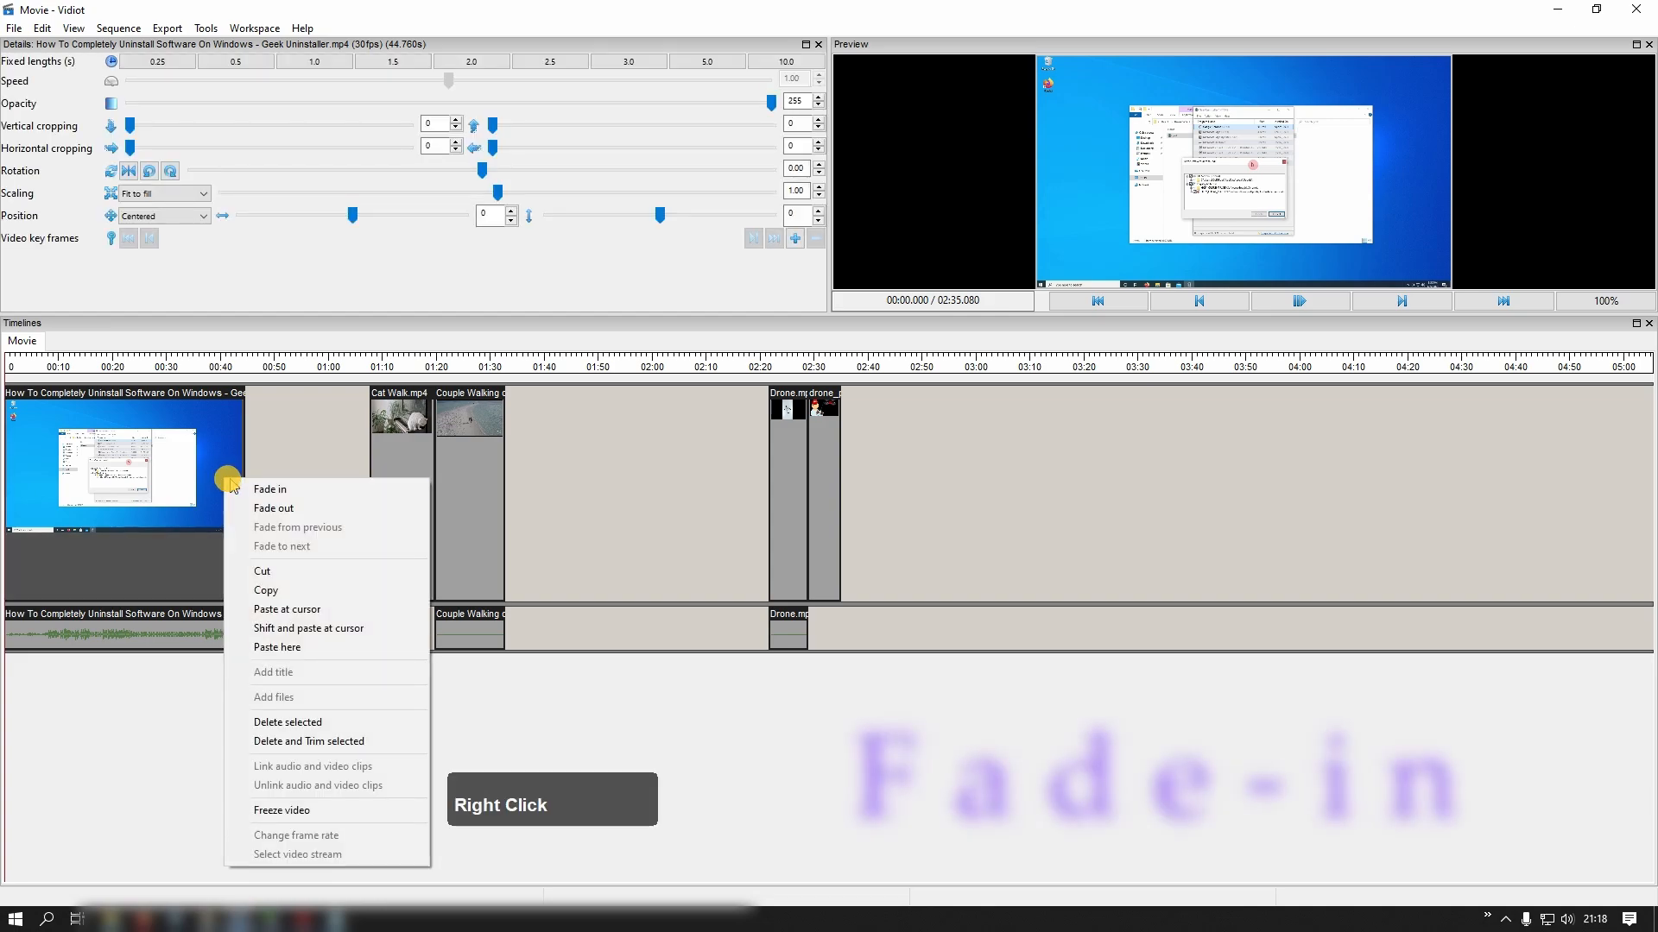
pyautogui.click(250, 488)
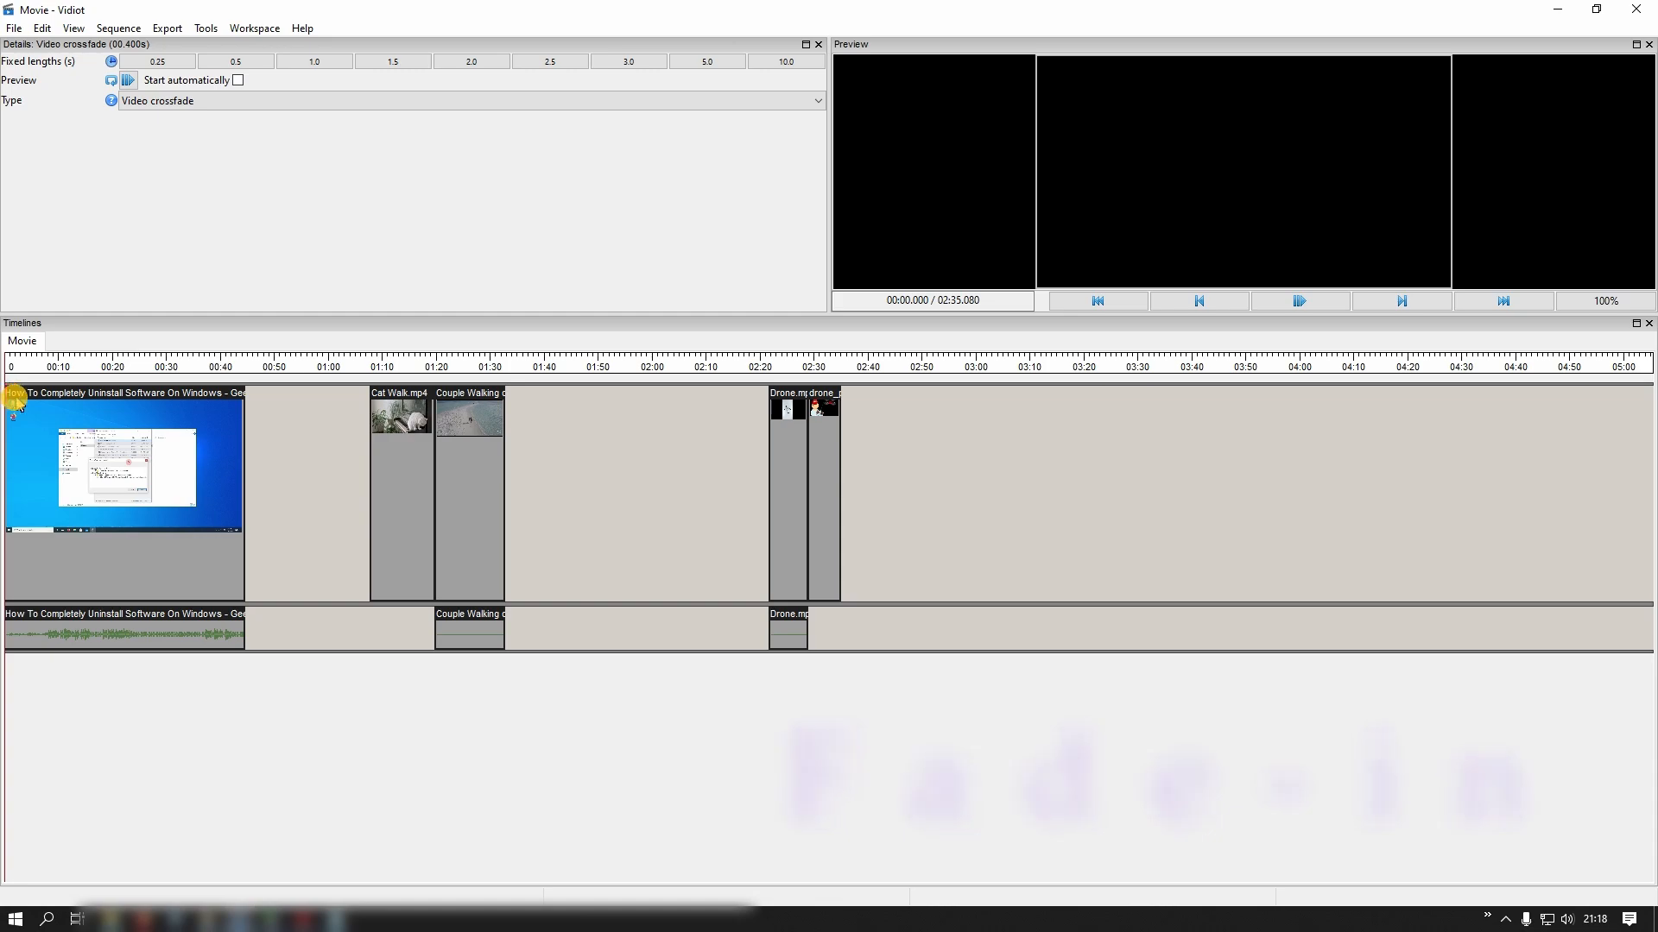
pyautogui.click(723, 65)
pyautogui.click(725, 66)
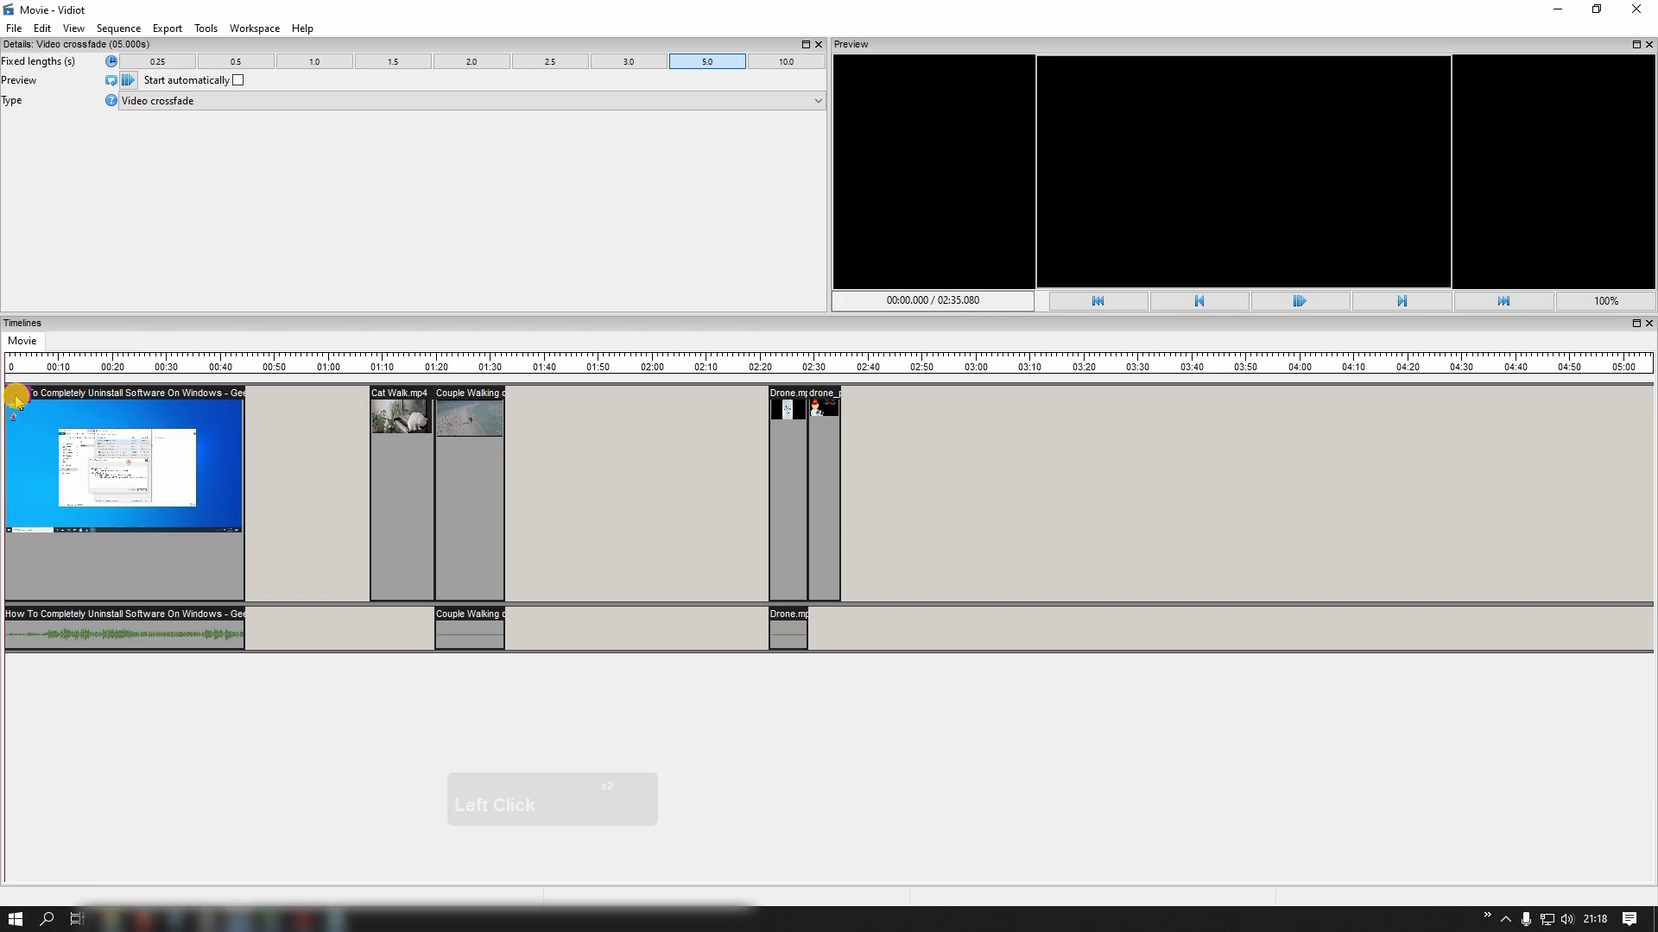
pyautogui.press('space')
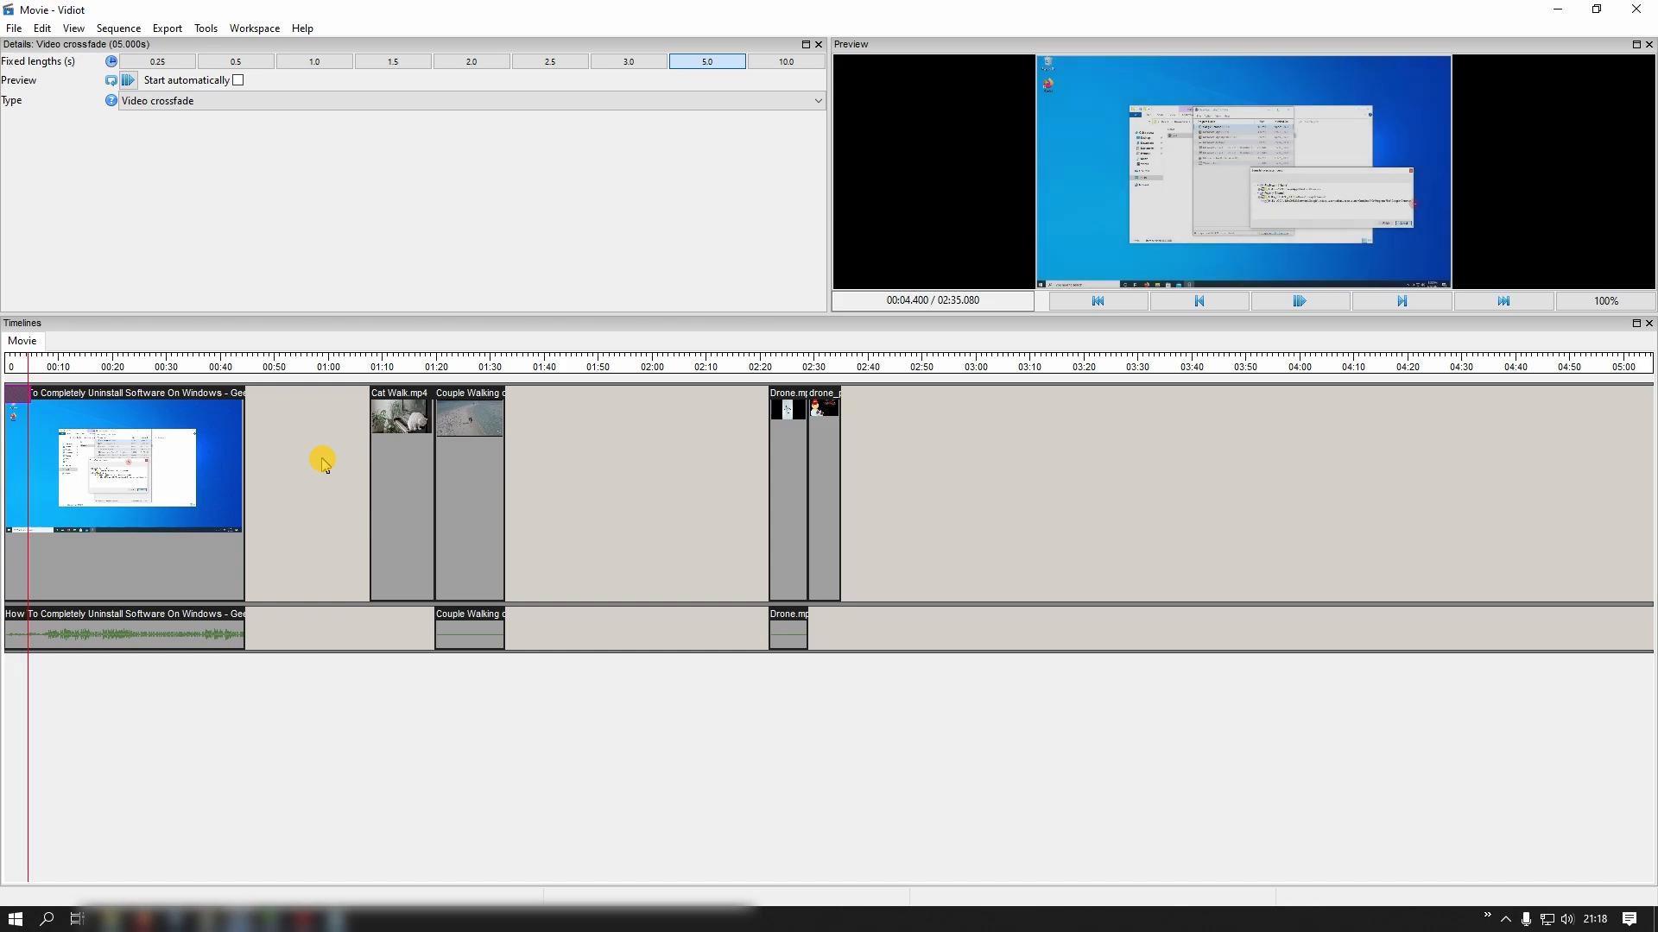
pyautogui.press('space')
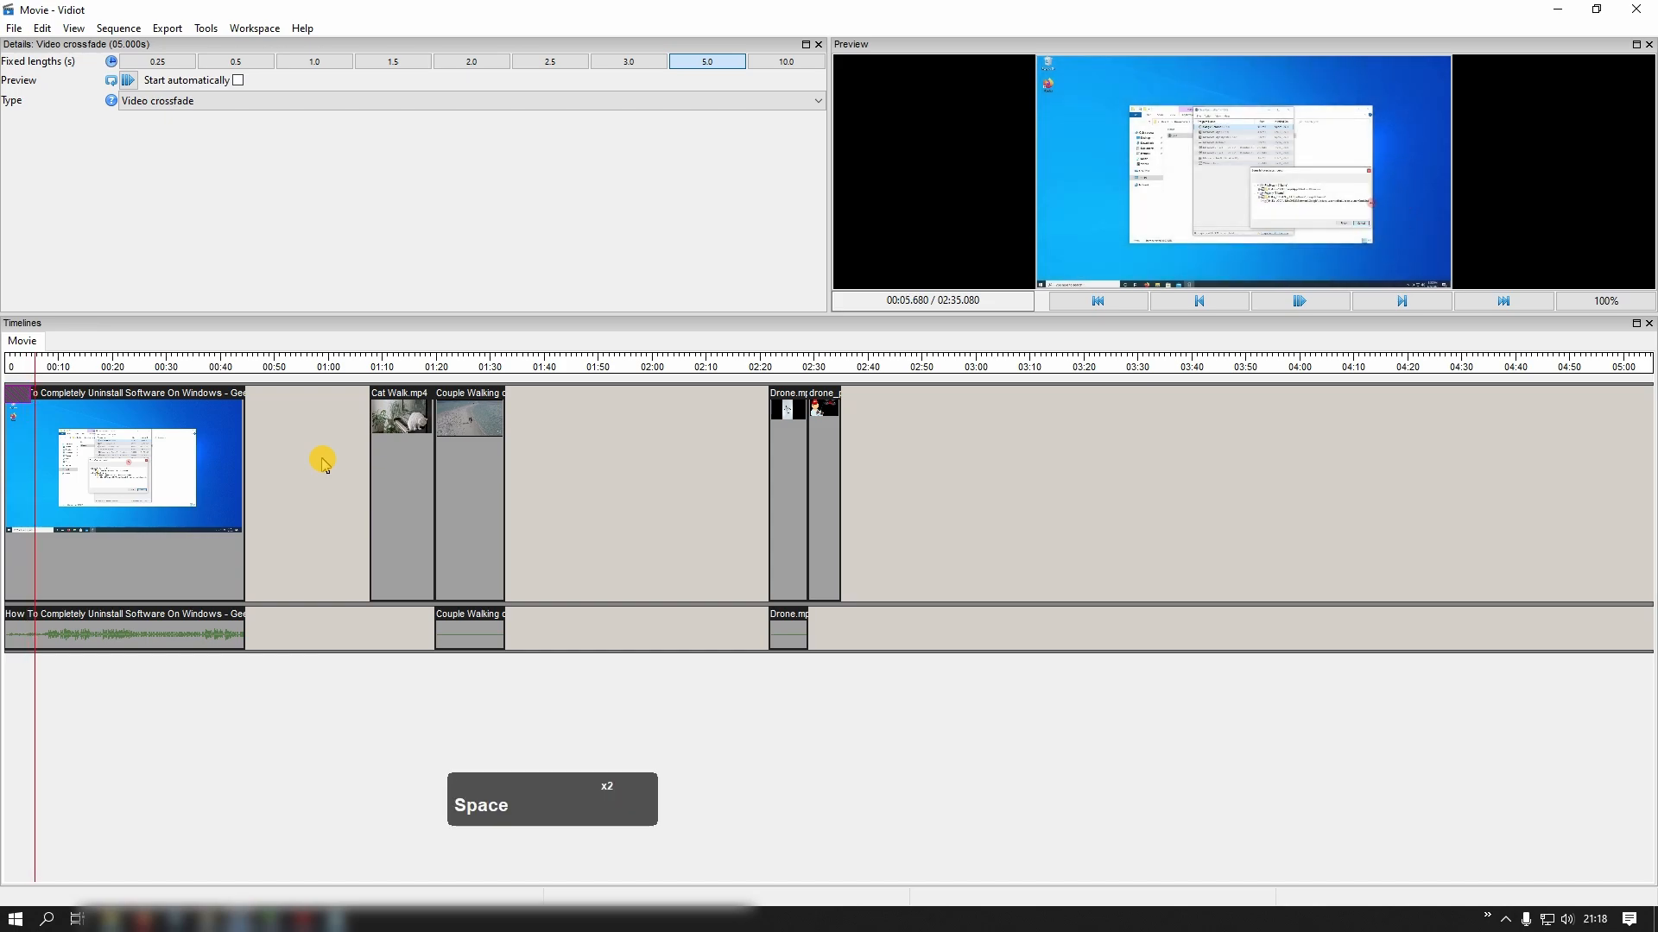
# Add a 5.0-second Wipe Clock fade-out to the Geek Uninstaller video clip and preview the transition.
pyautogui.click(212, 404)
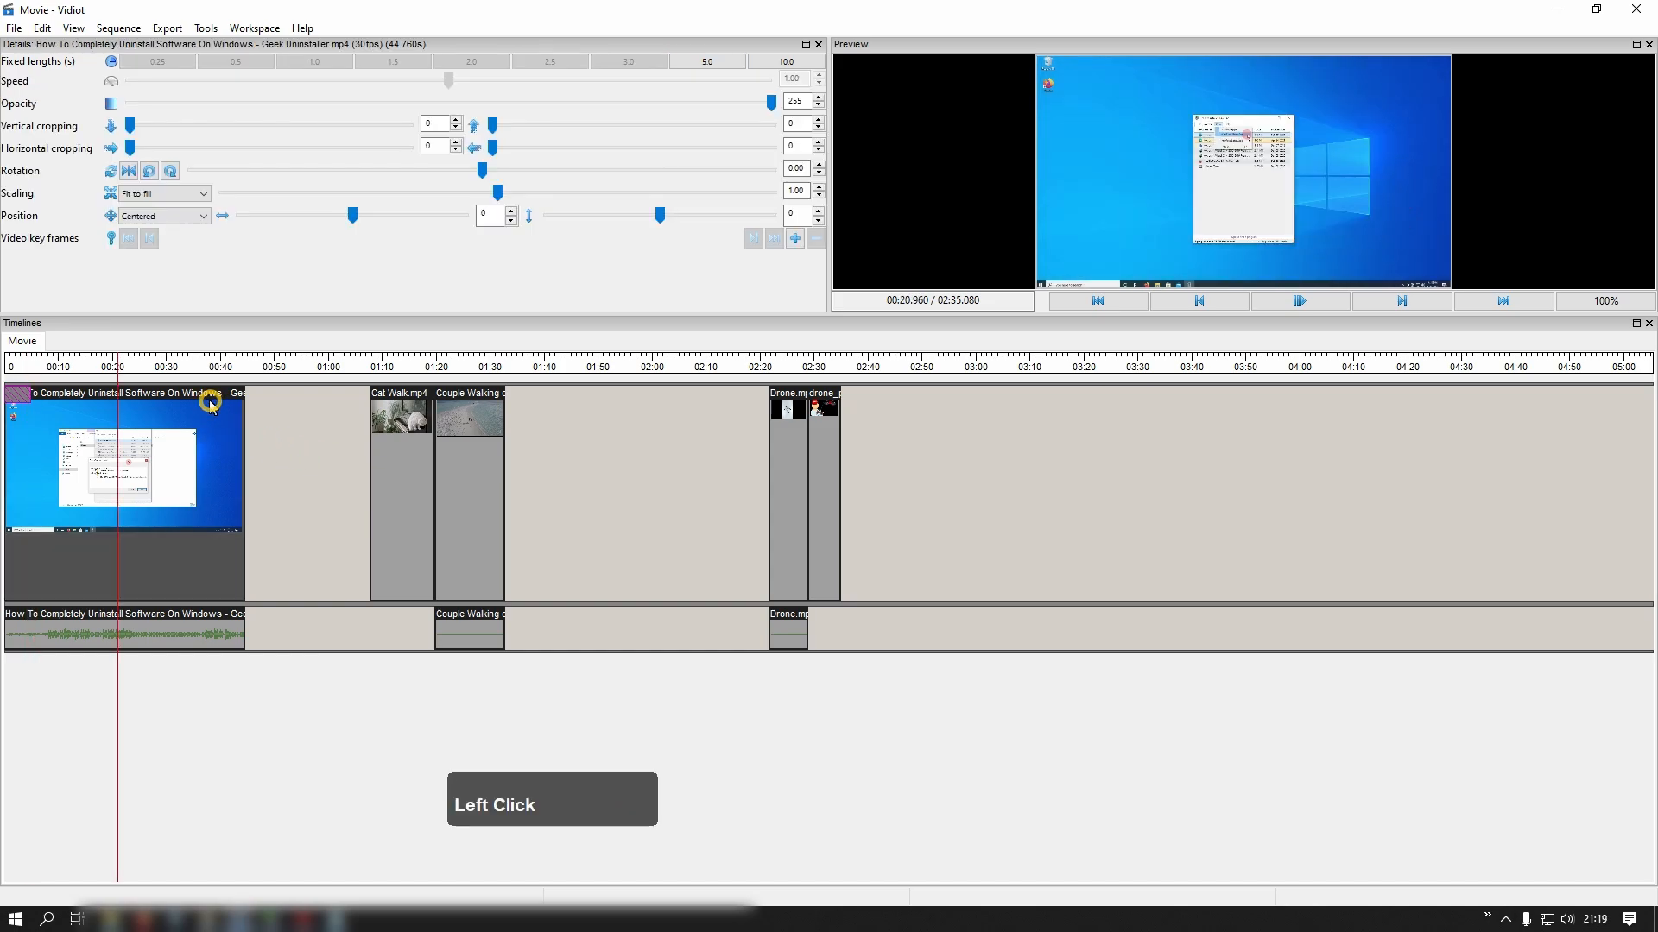
pyautogui.rightClick(212, 404)
pyautogui.click(284, 432)
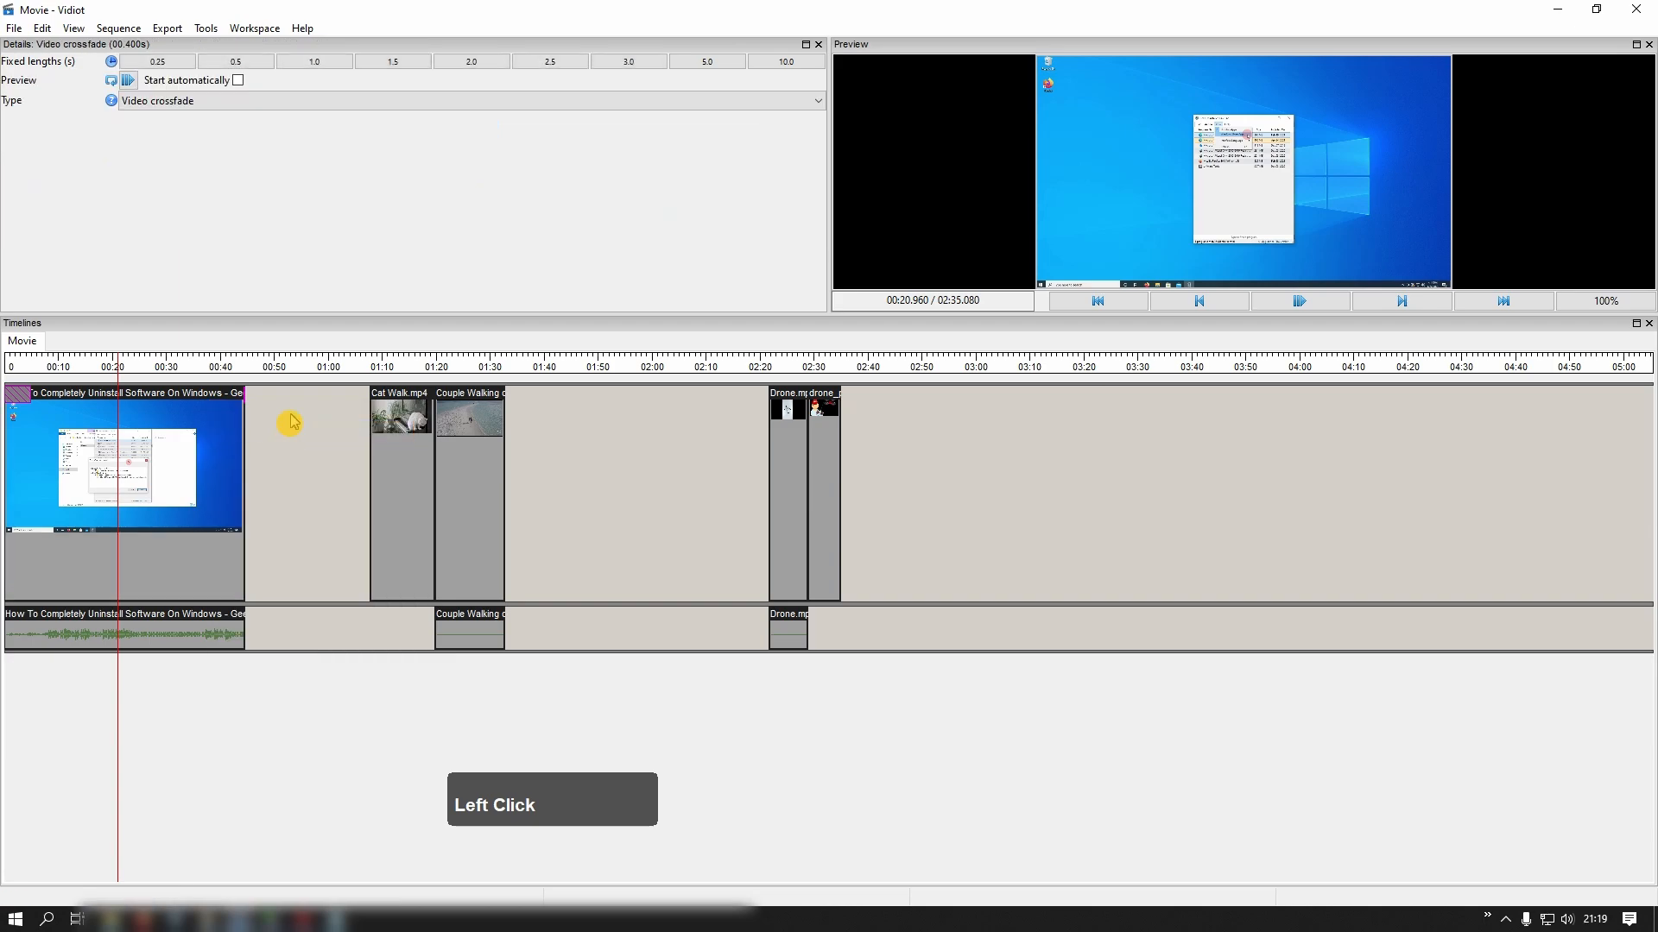
pyautogui.click(262, 101)
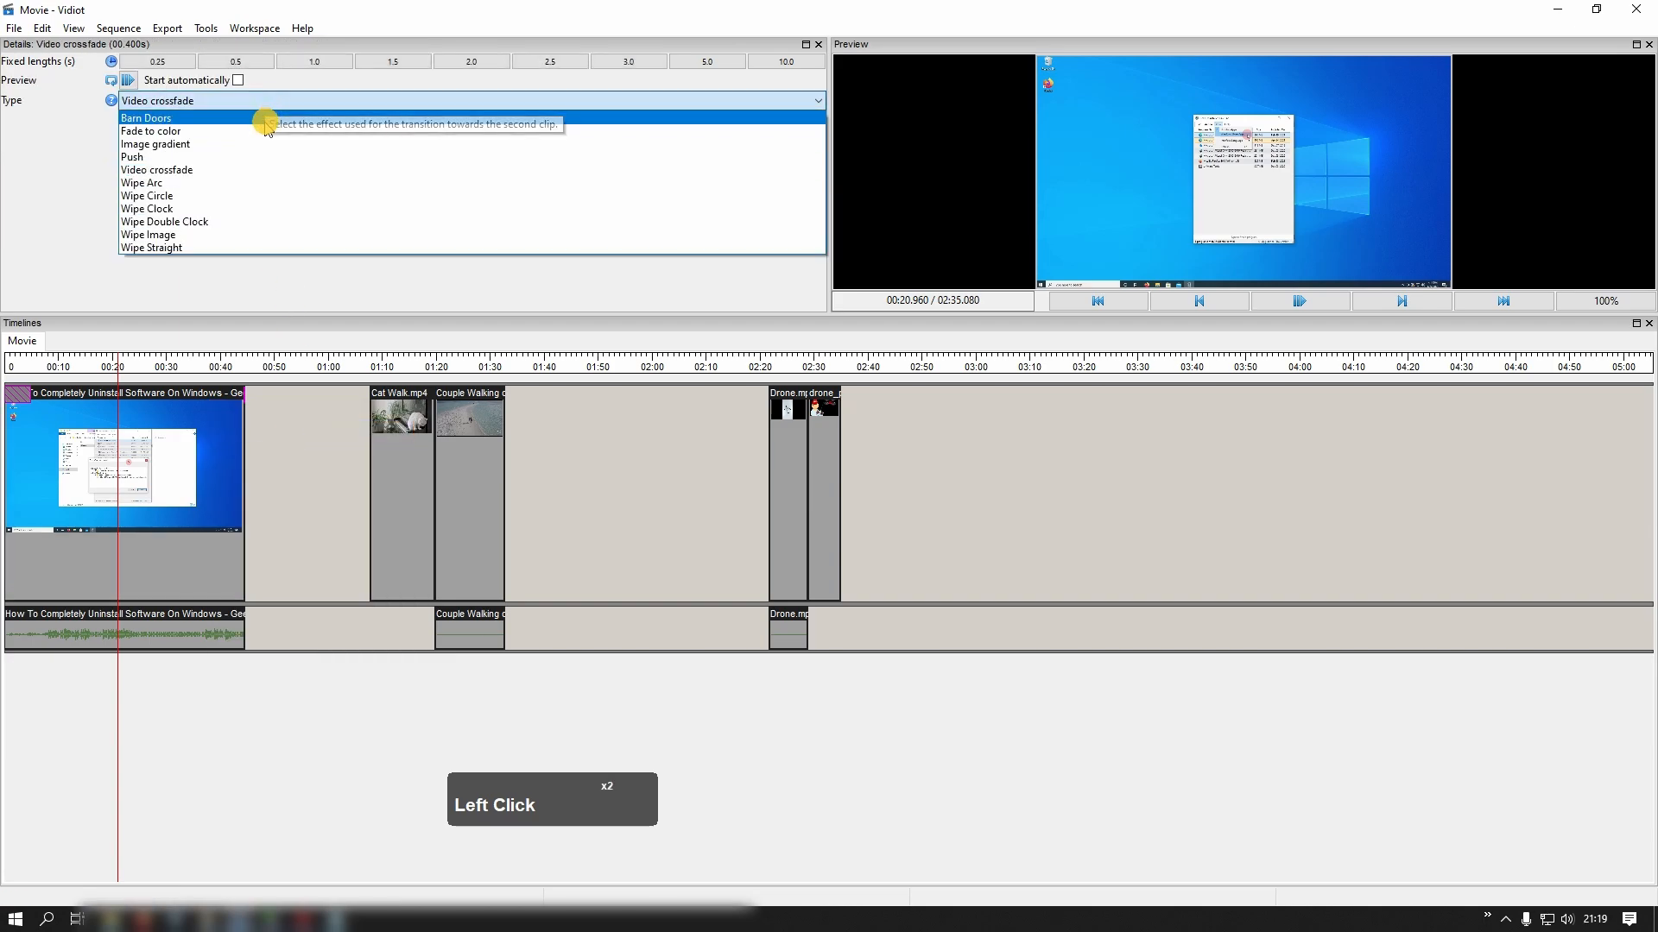
pyautogui.click(262, 210)
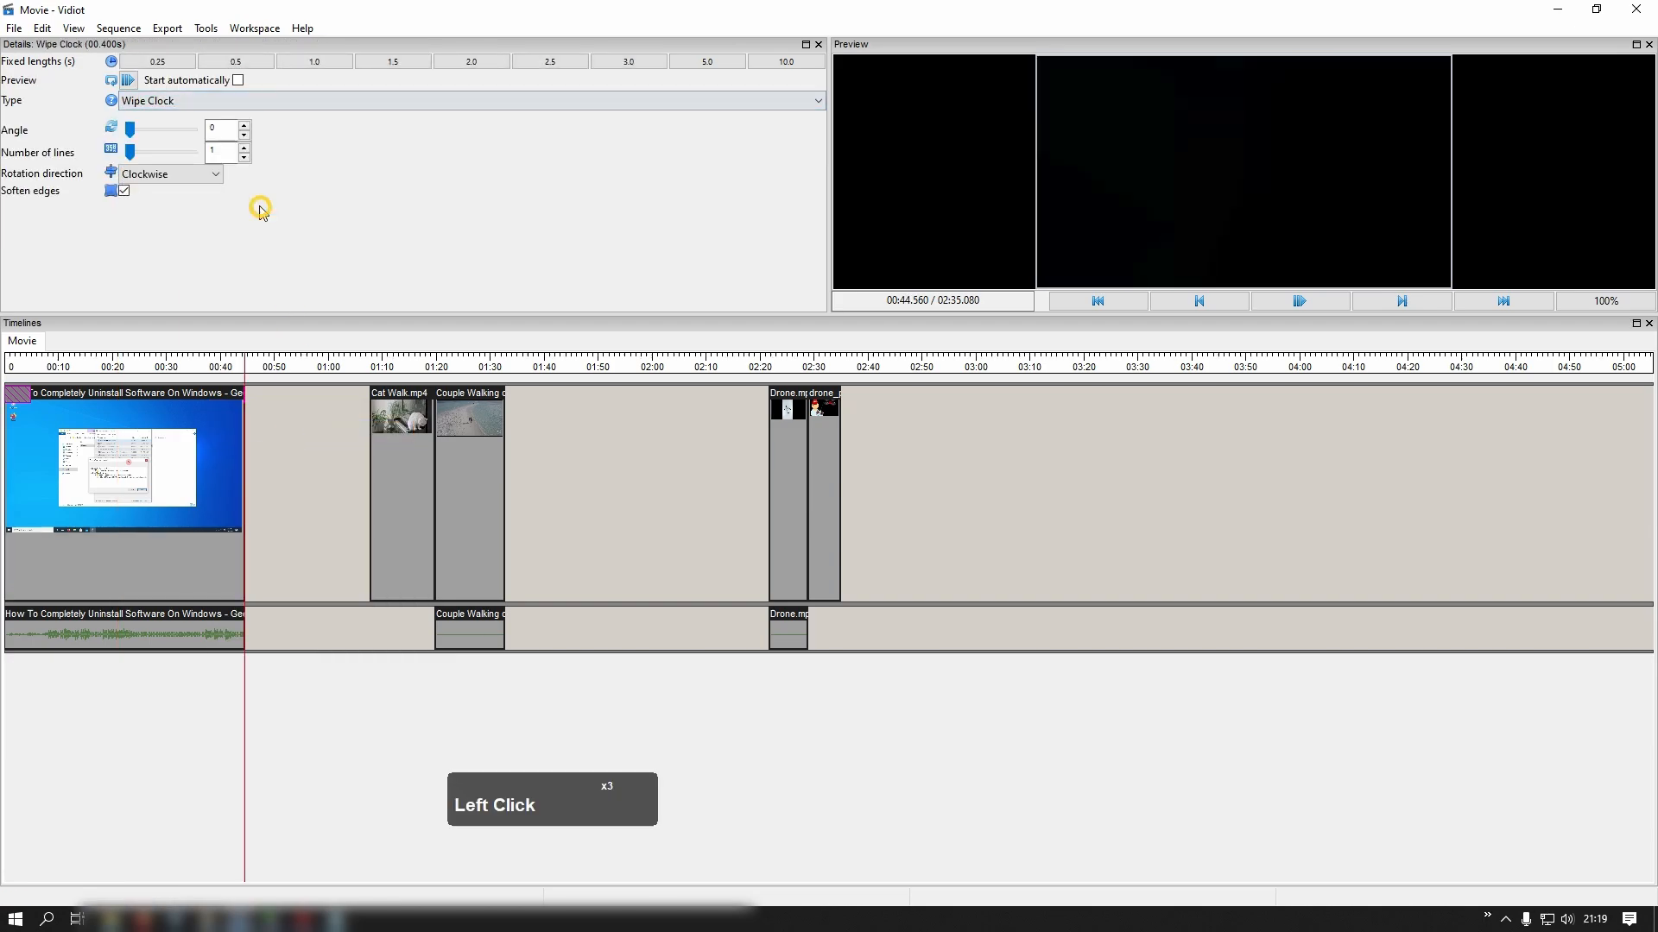
pyautogui.click(705, 64)
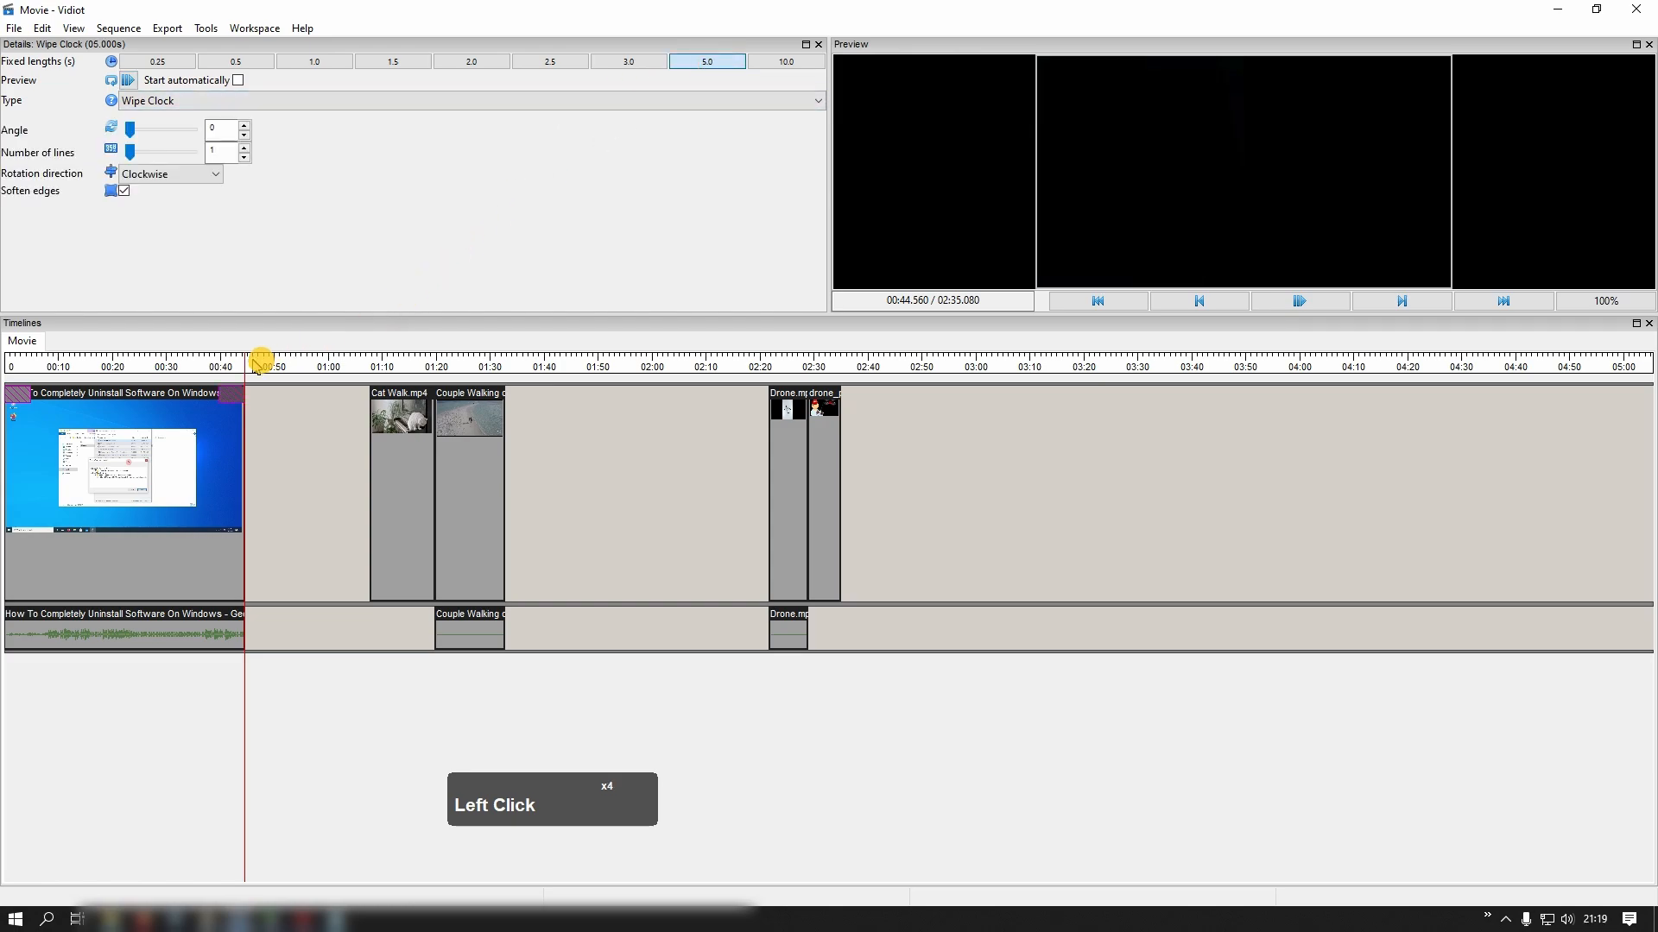
pyautogui.click(209, 364)
pyautogui.press('space')
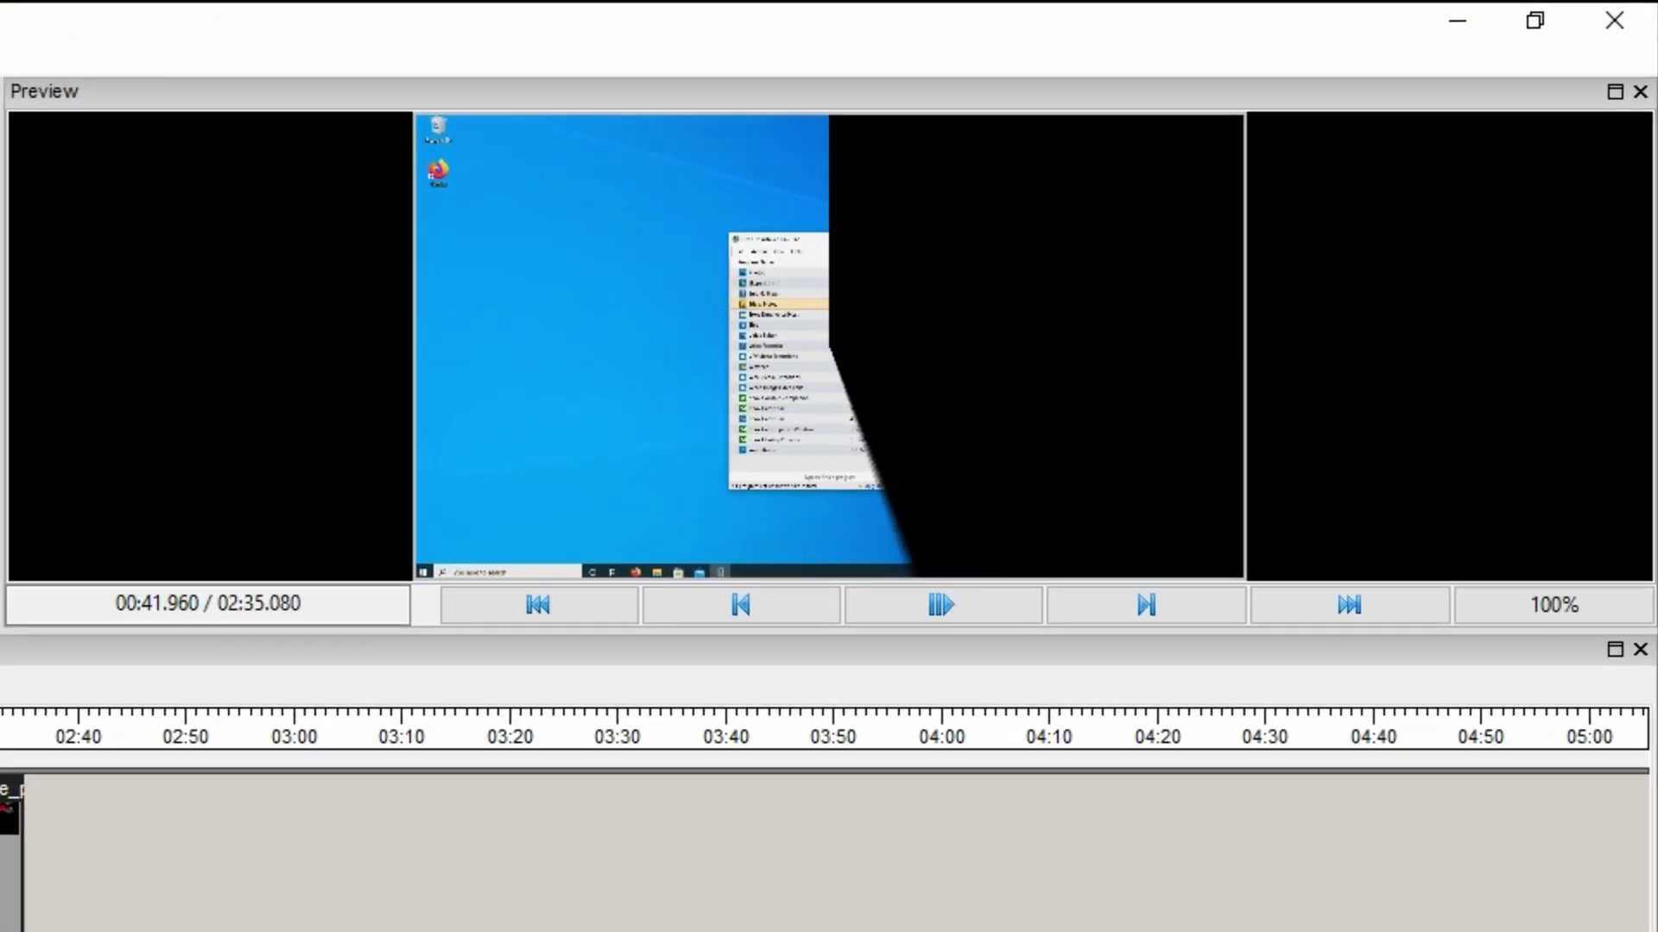
pyautogui.press('space')
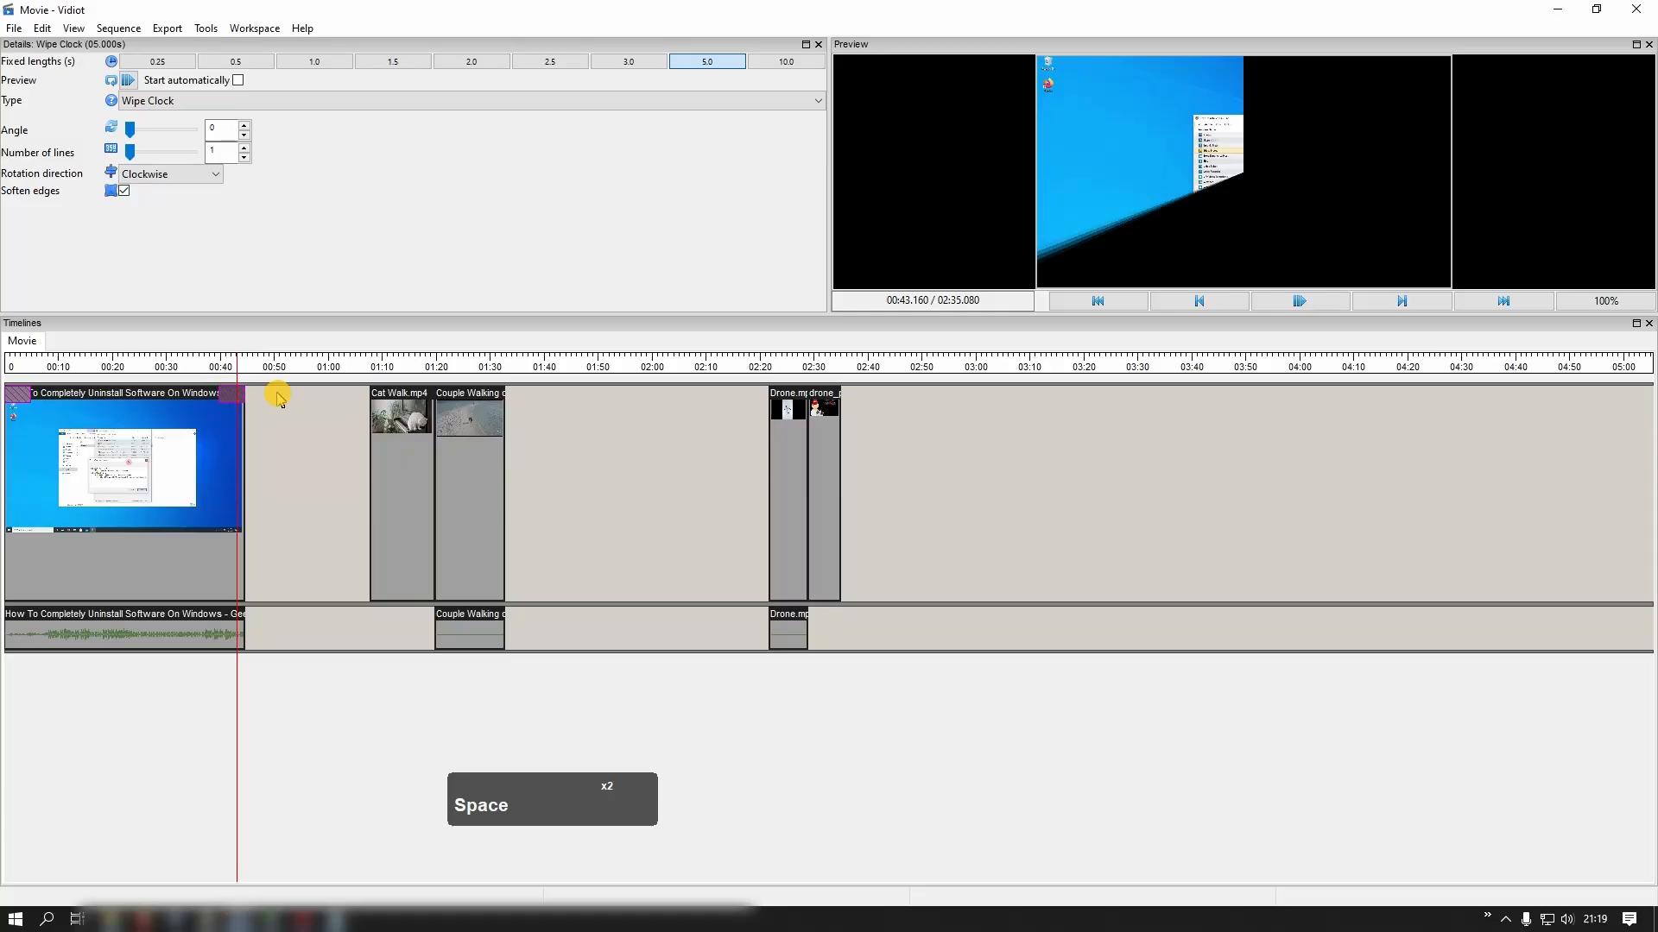
# Close the gaps between the timeline clips by removing all empty regions from the sequence.
pyautogui.click(595, 485)
pyautogui.keyDown('ctrl'); pyautogui.scroll(3, 484, 501); pyautogui.keyUp('ctrl')
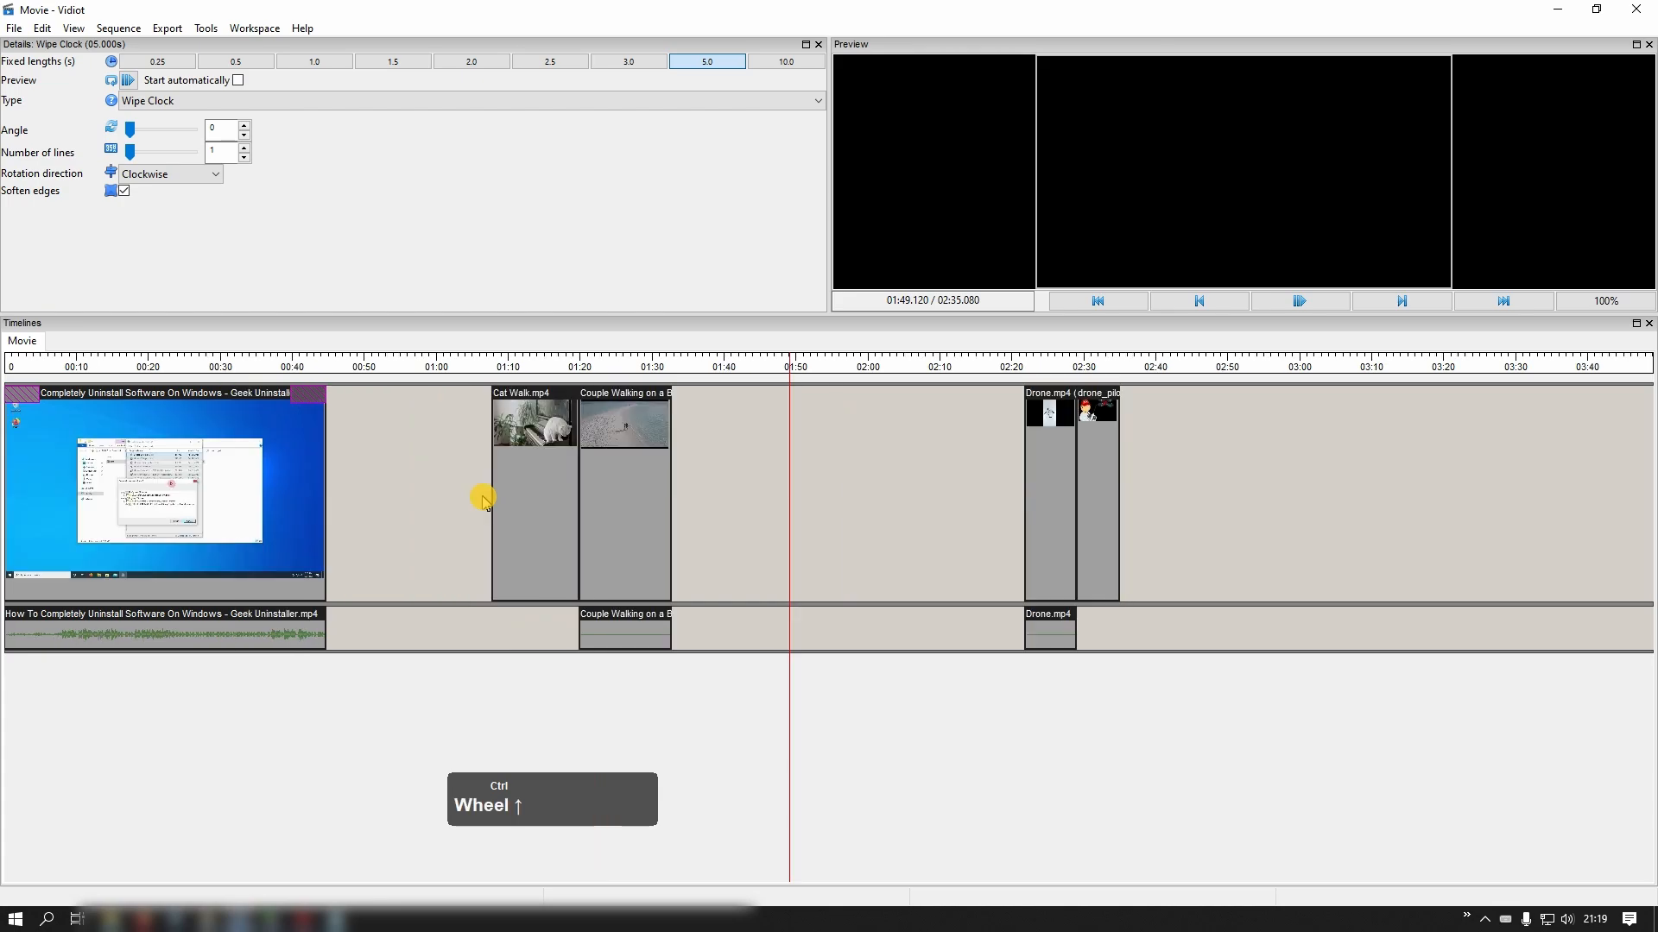
pyautogui.keyDown('ctrl'); pyautogui.scroll(1, 484, 500); pyautogui.keyUp('ctrl')
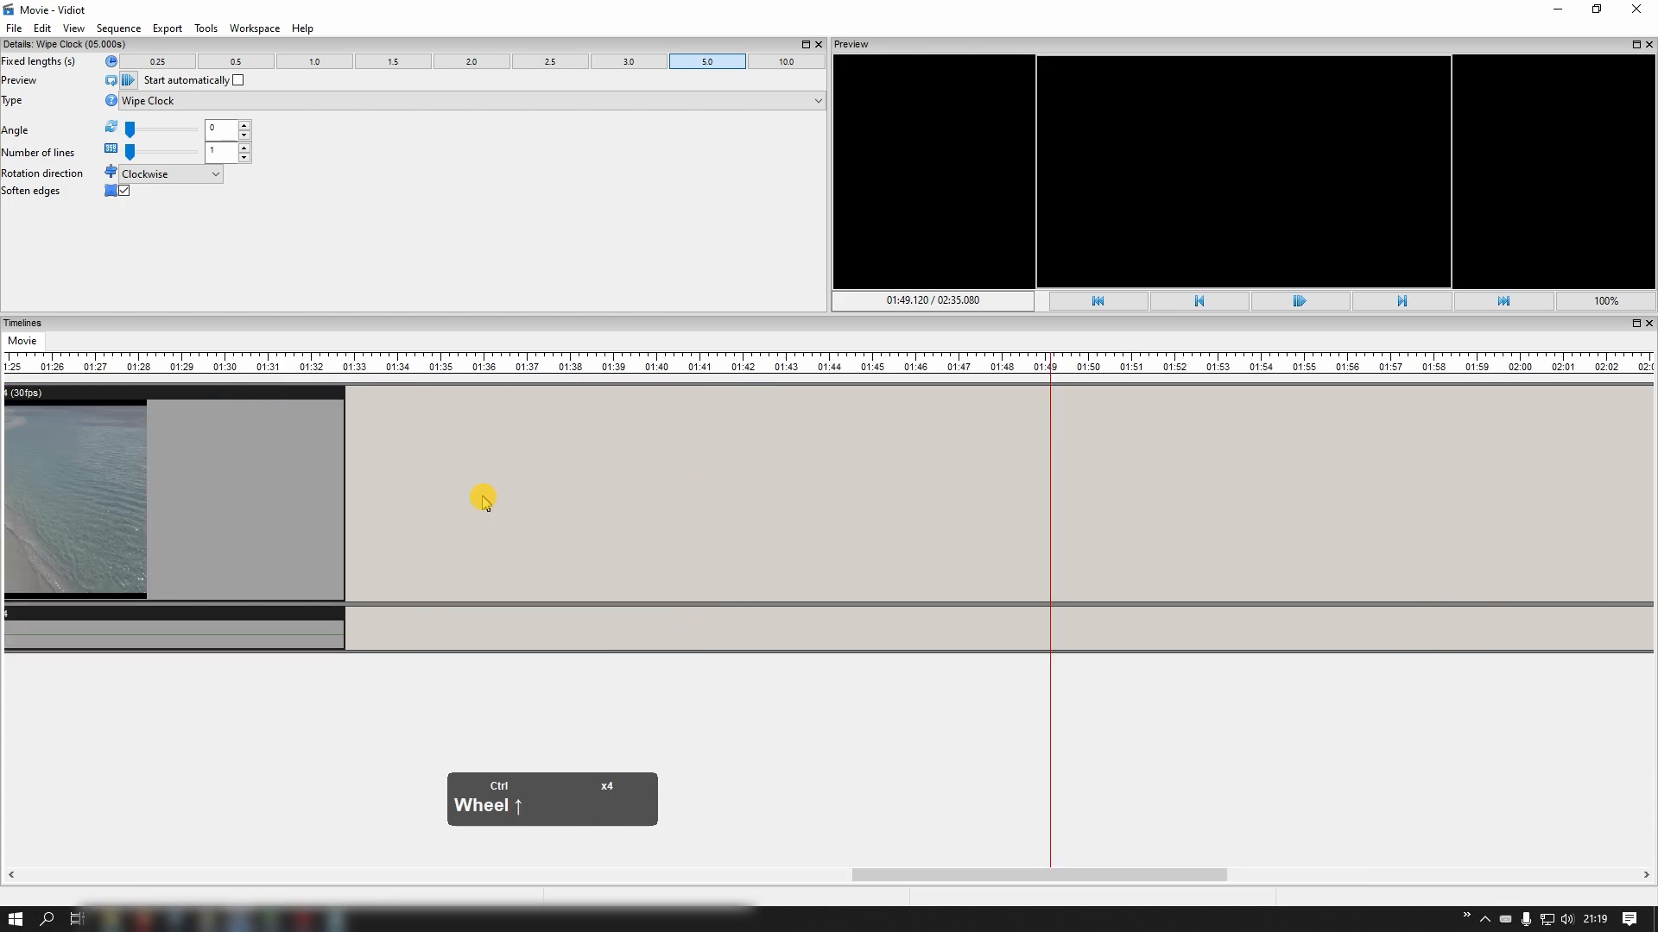
pyautogui.moveTo(919, 872); pyautogui.dragTo(769, 872)
pyautogui.click(763, 862)
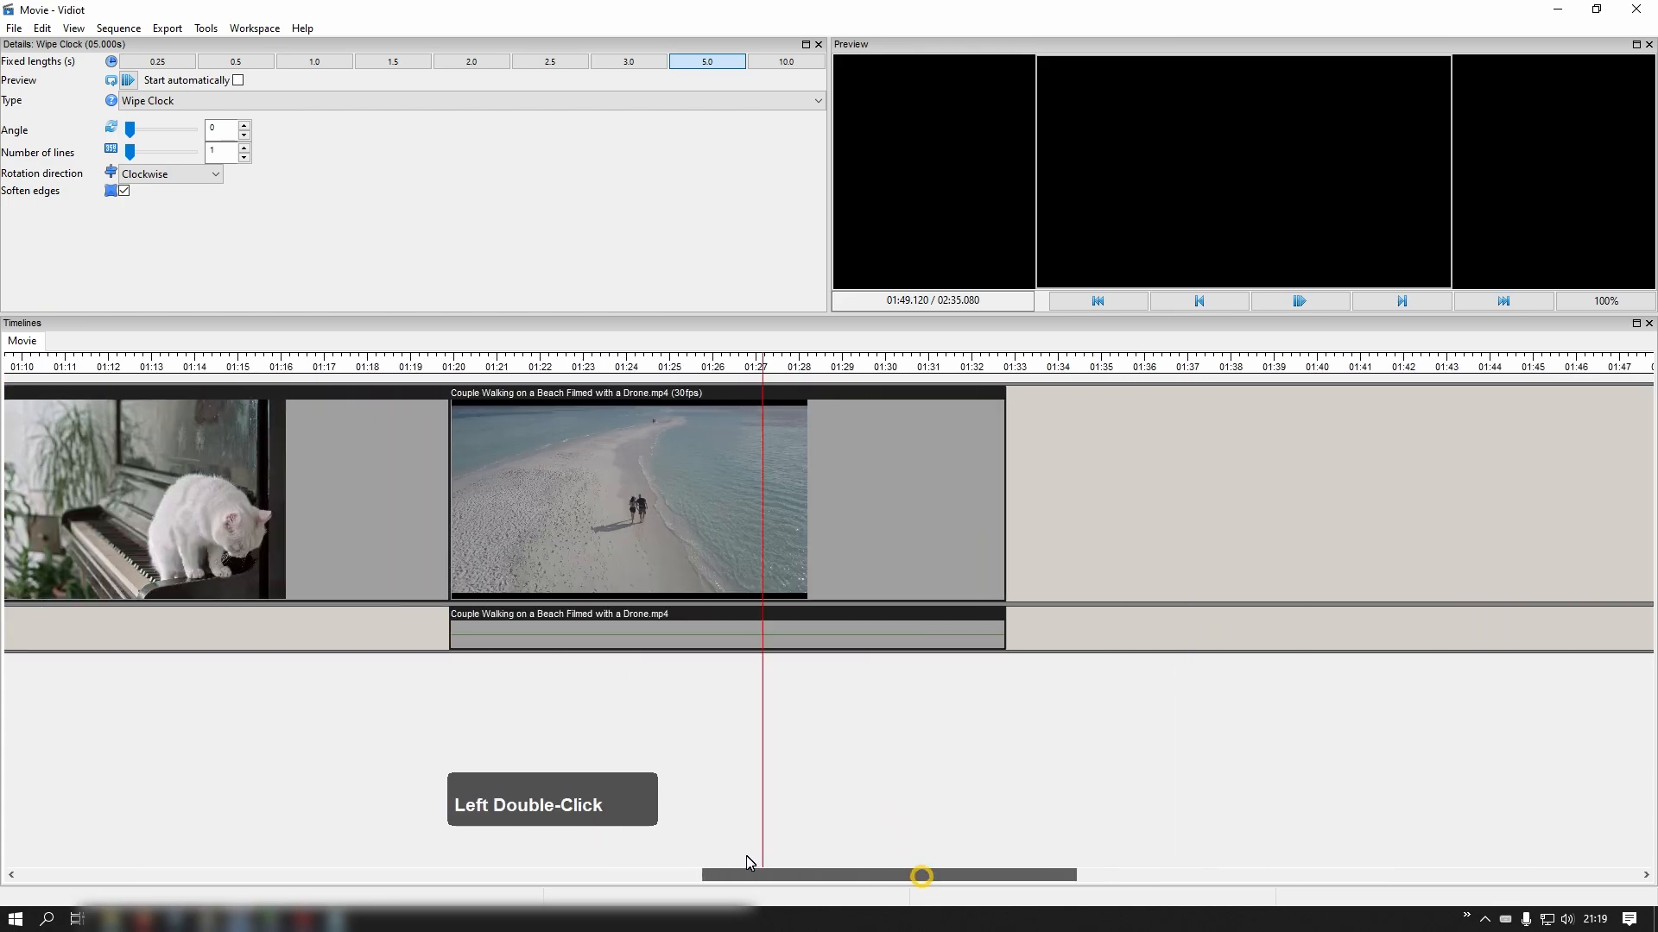
pyautogui.click(679, 790)
pyautogui.middleClick(396, 544)
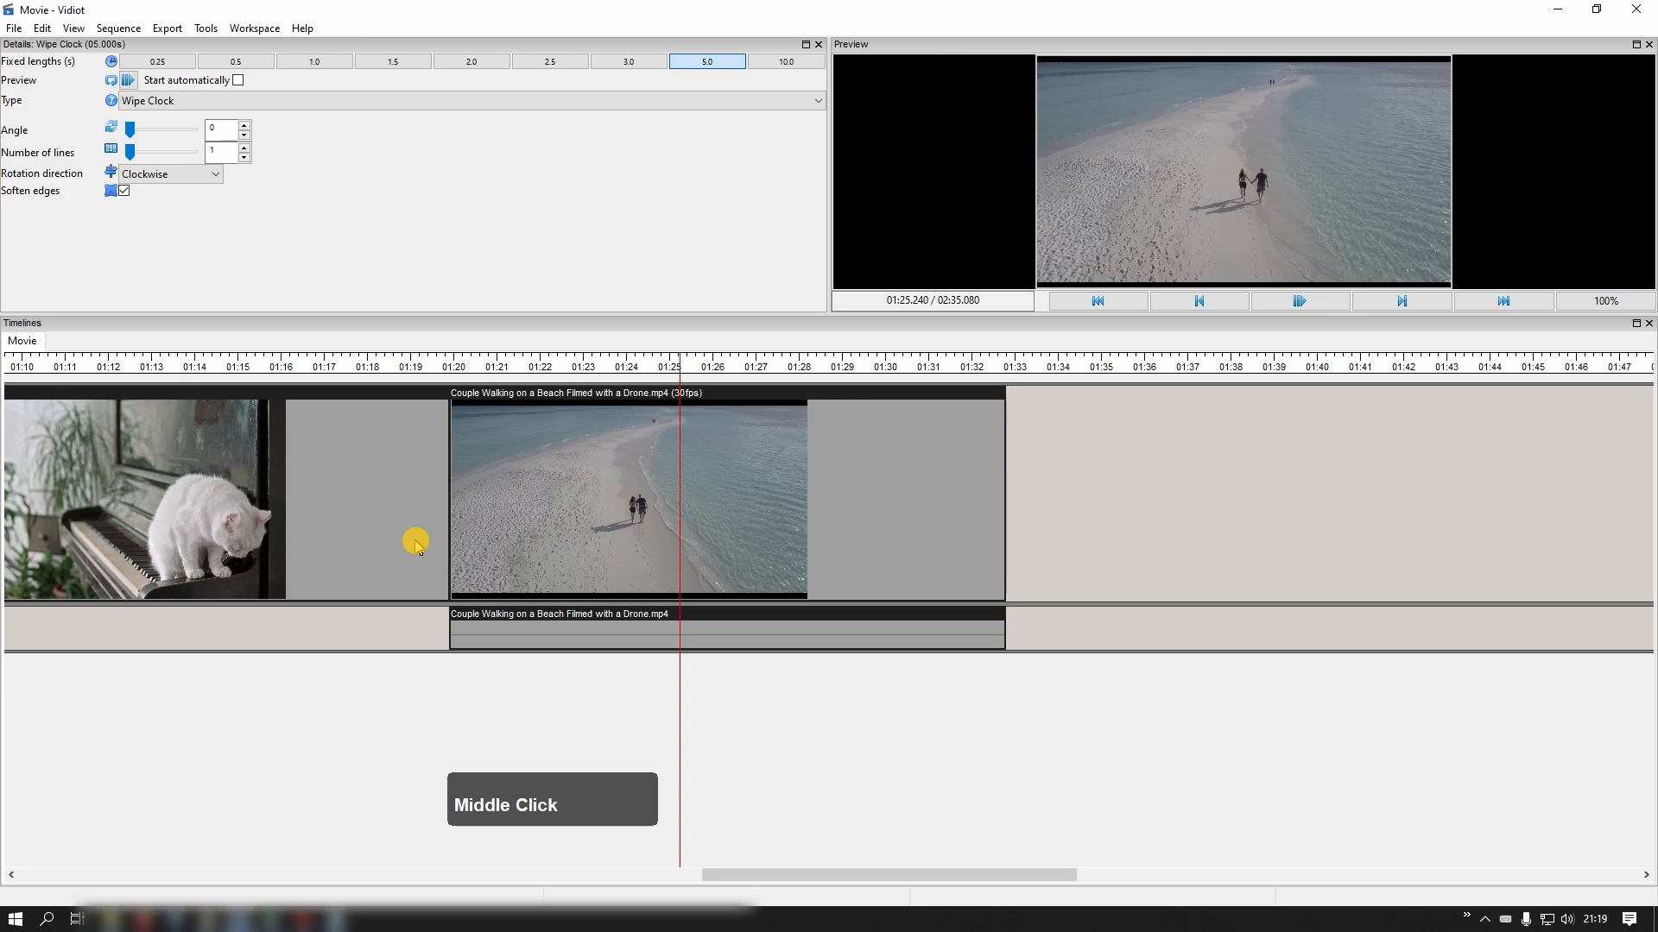
pyautogui.moveTo(869, 870); pyautogui.dragTo(747, 851)
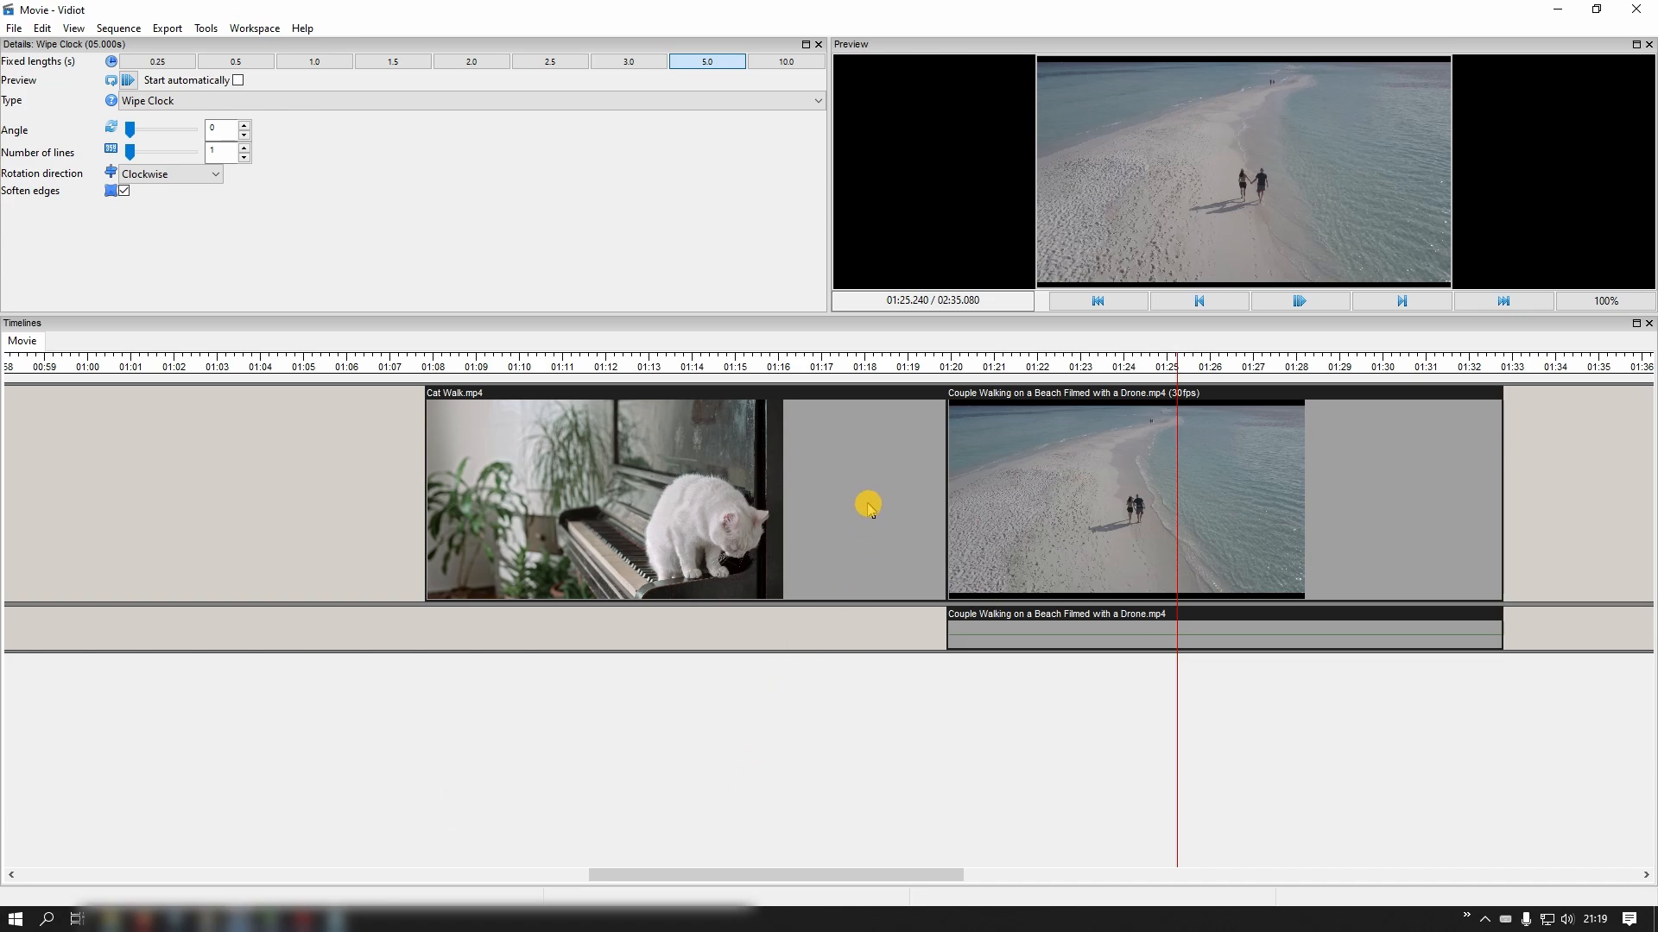
pyautogui.click(121, 29)
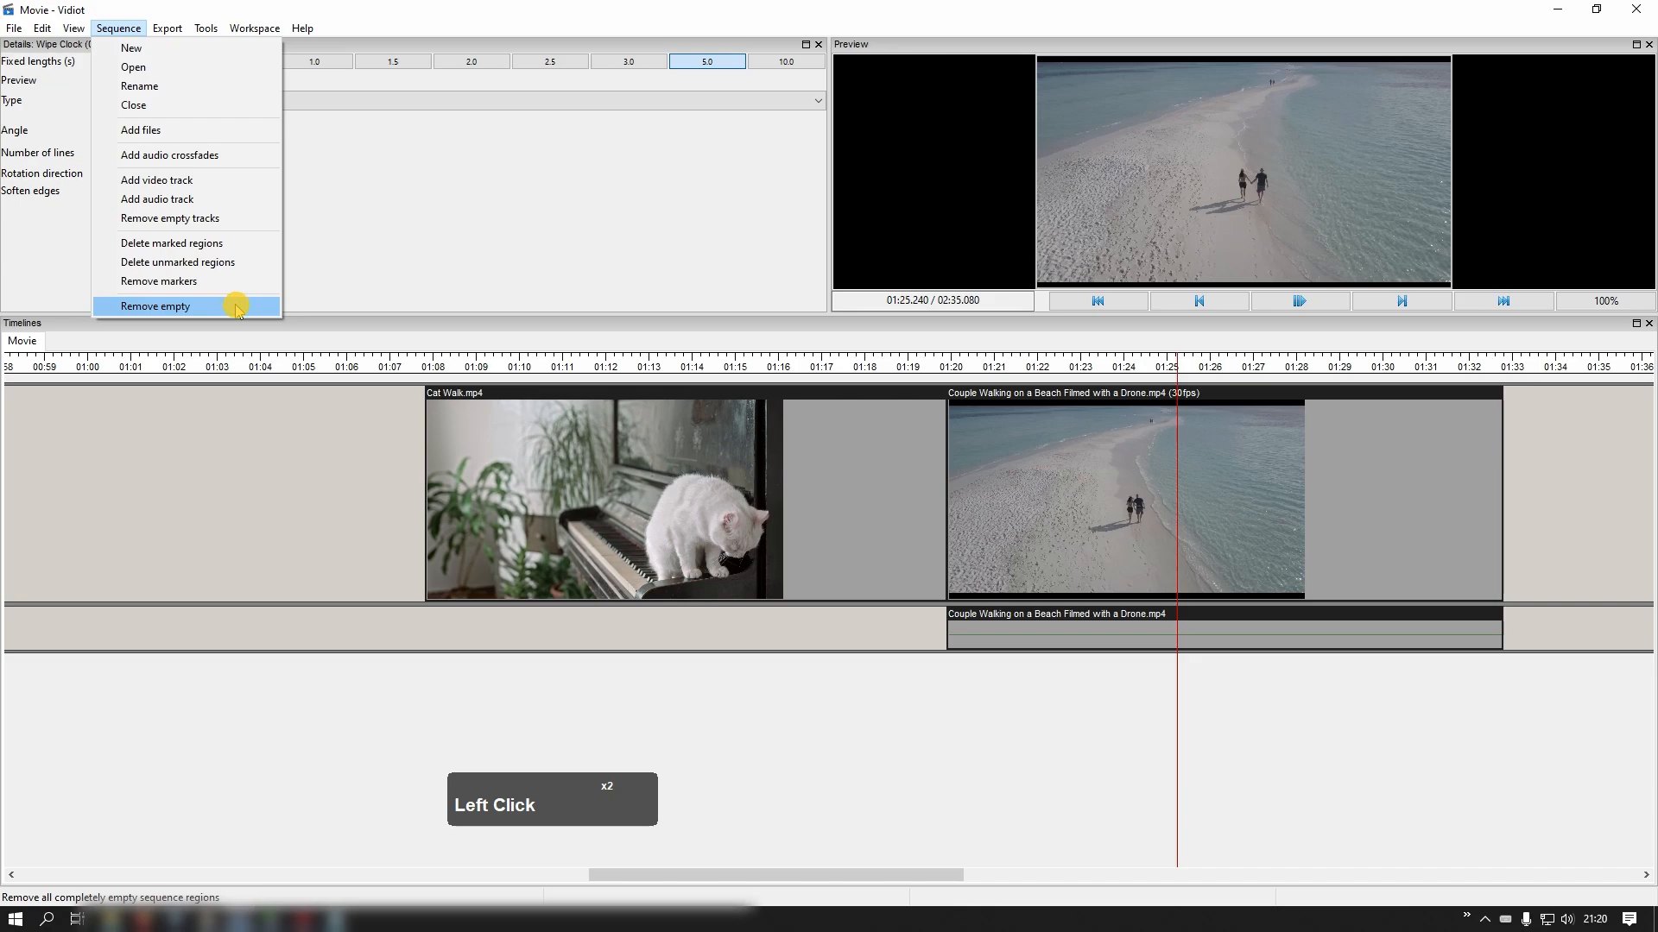
pyautogui.click(156, 306)
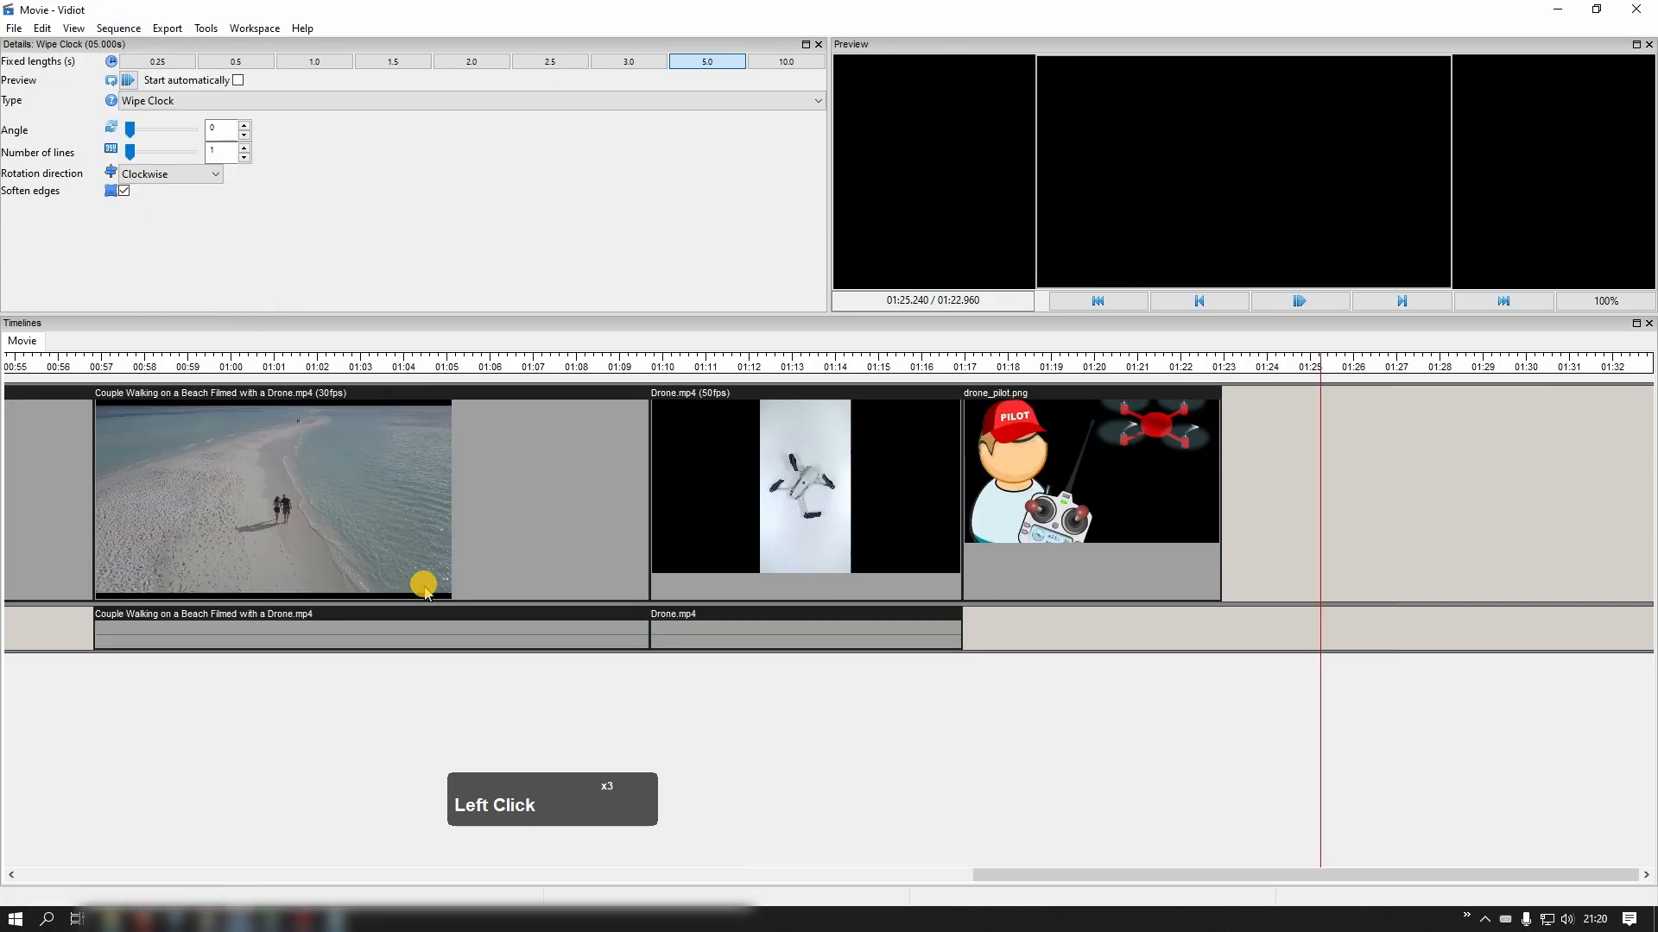
pyautogui.keyDown('ctrl'); pyautogui.scroll(-3, 559, 553); pyautogui.keyUp('ctrl')
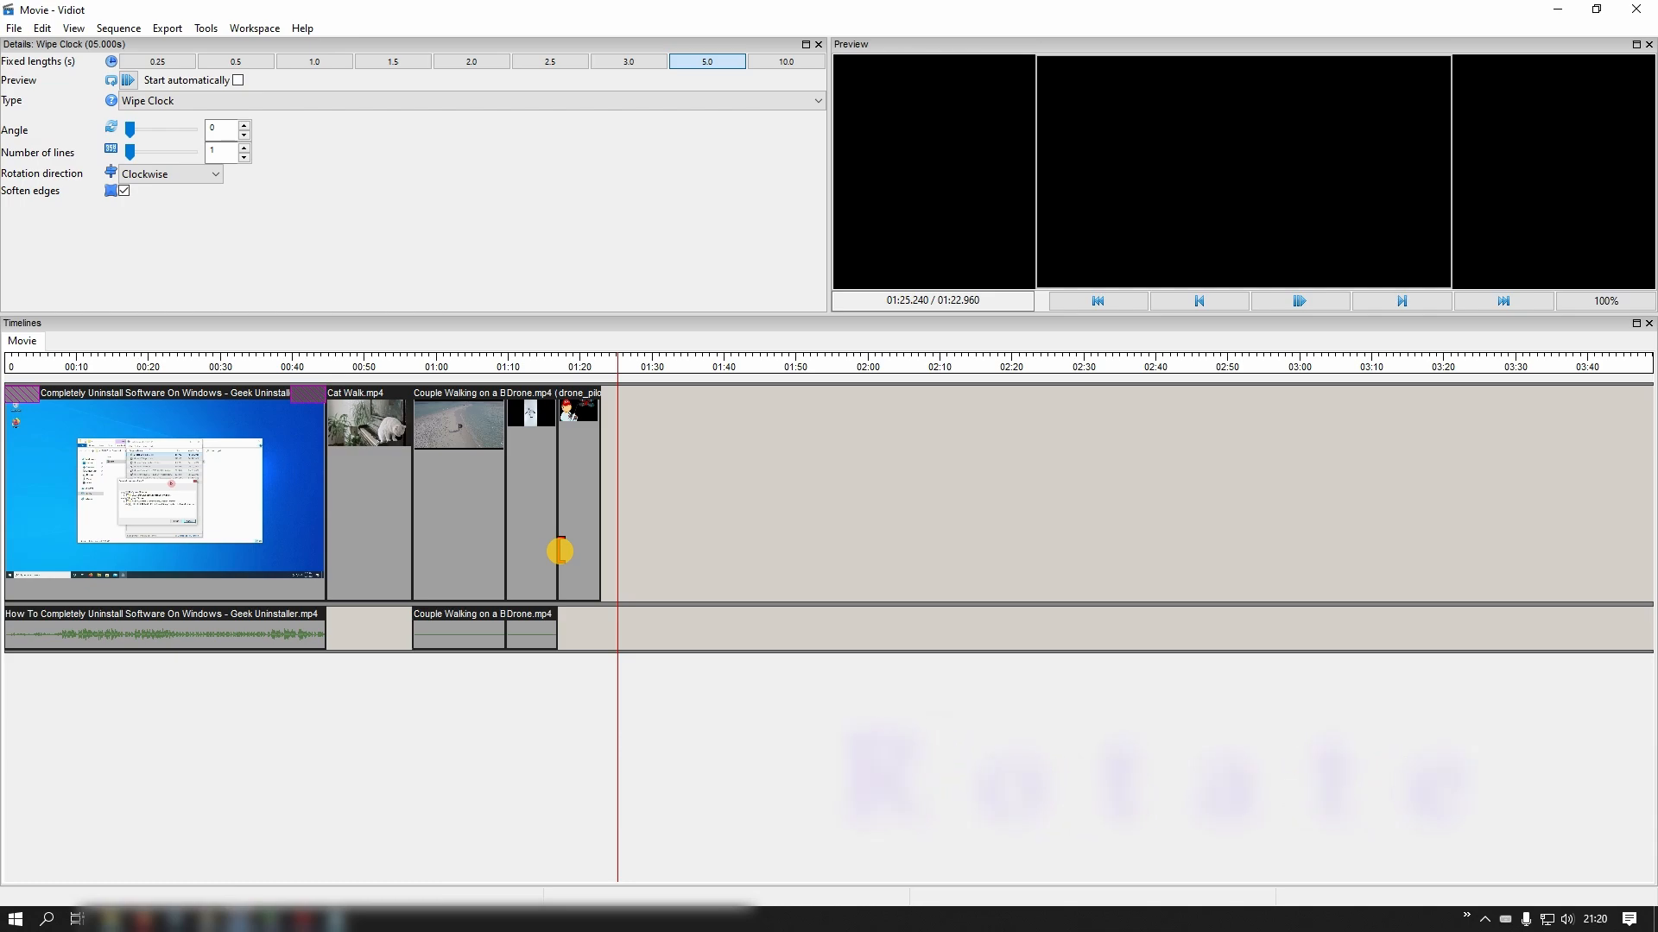
# Rotate the Drone.mp4 clip by 90 degrees and set its top vertical cropping to 120 to remove the black bars.
pyautogui.click(538, 492)
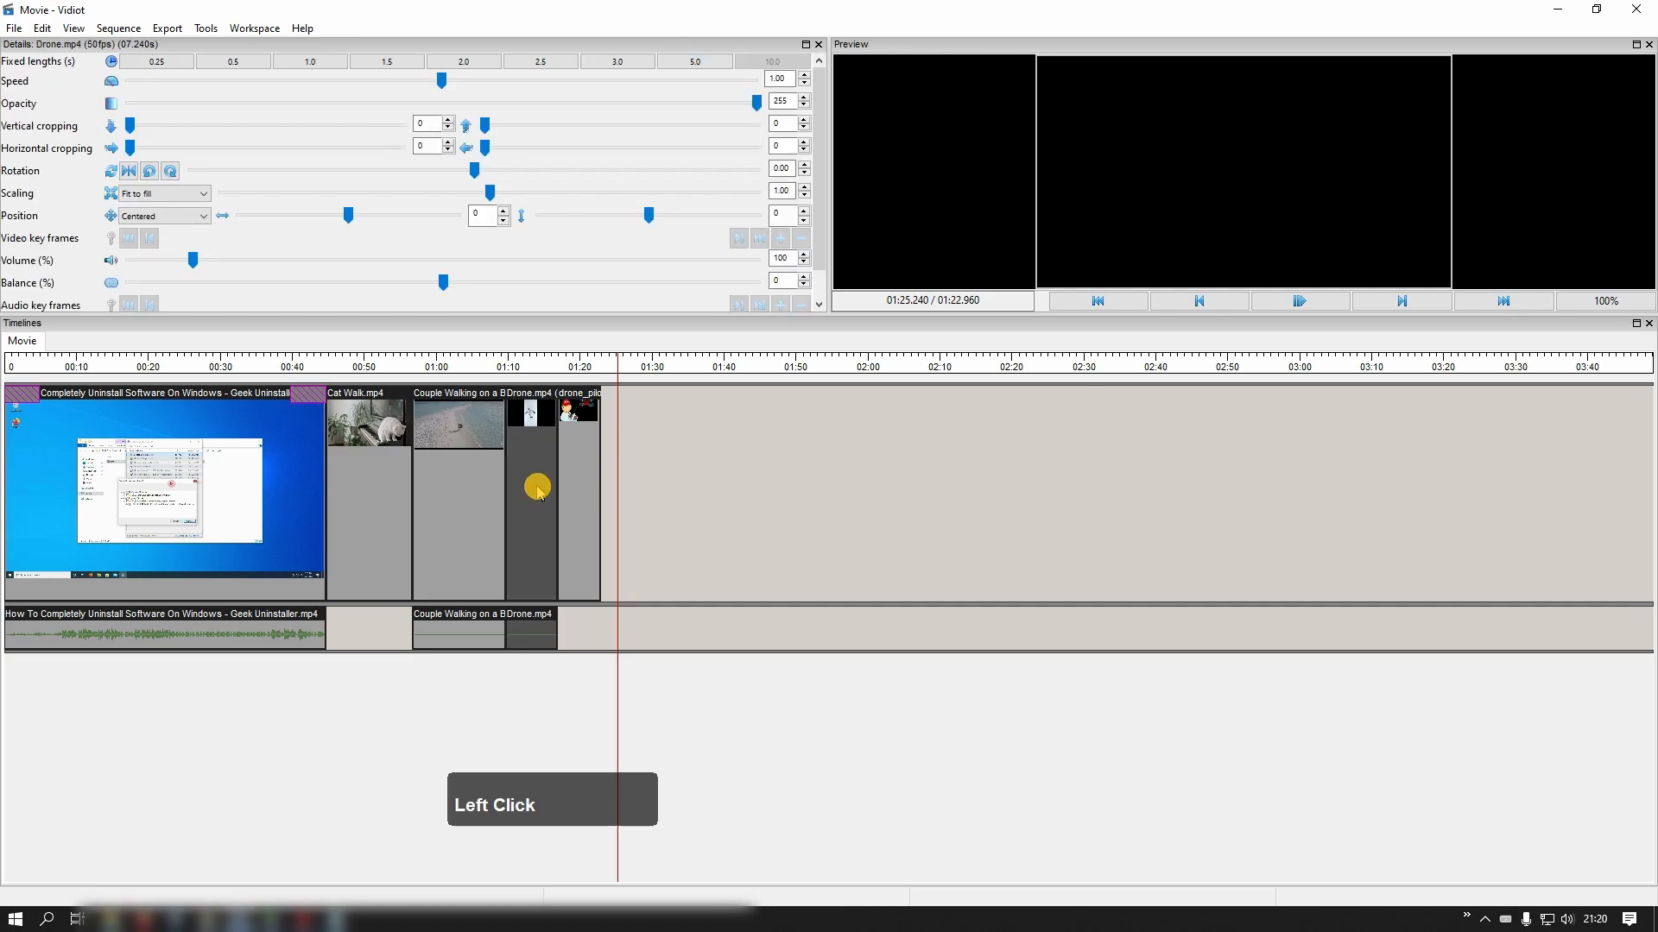
pyautogui.doubleClick(509, 369)
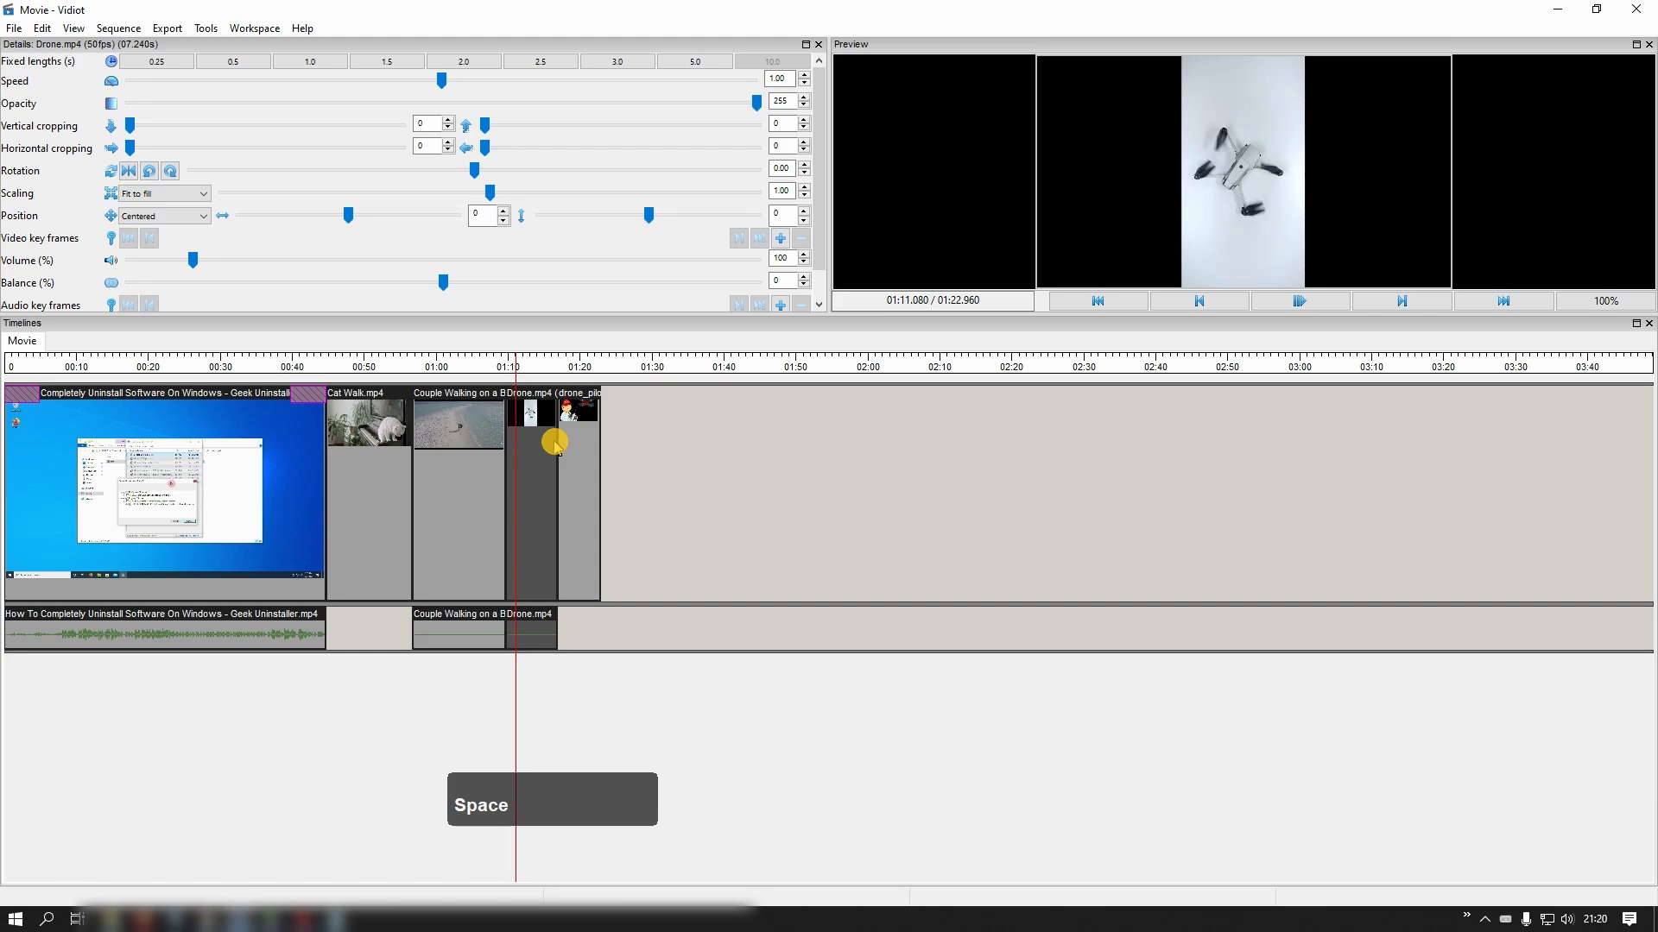
pyautogui.press('space')
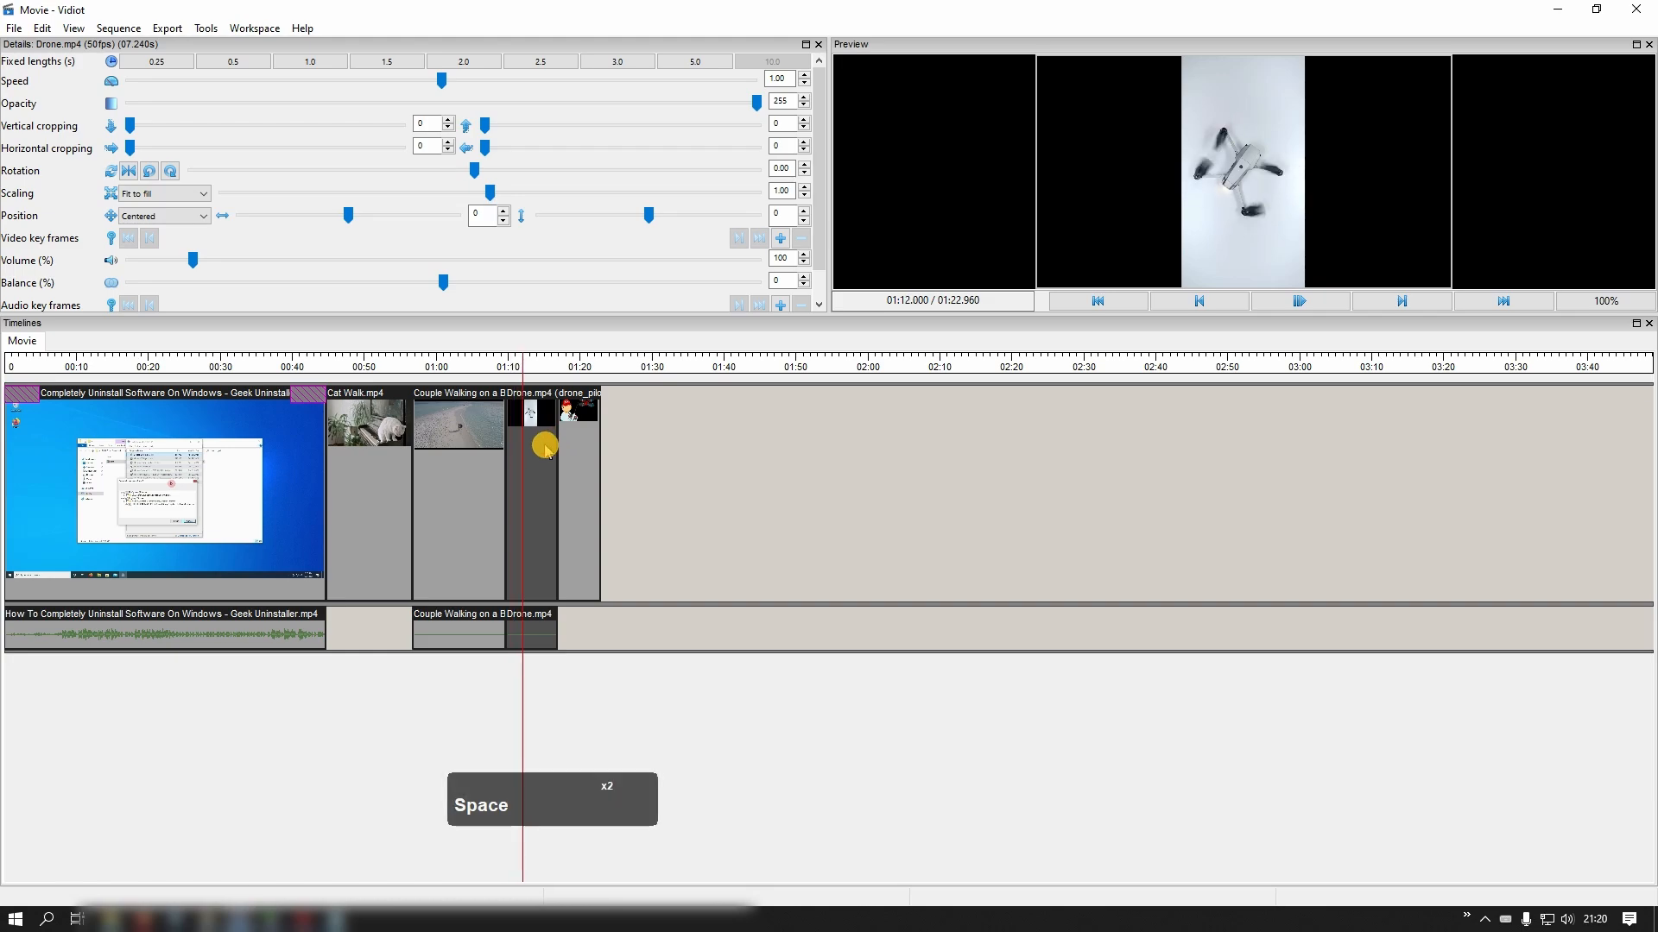
pyautogui.click(174, 172)
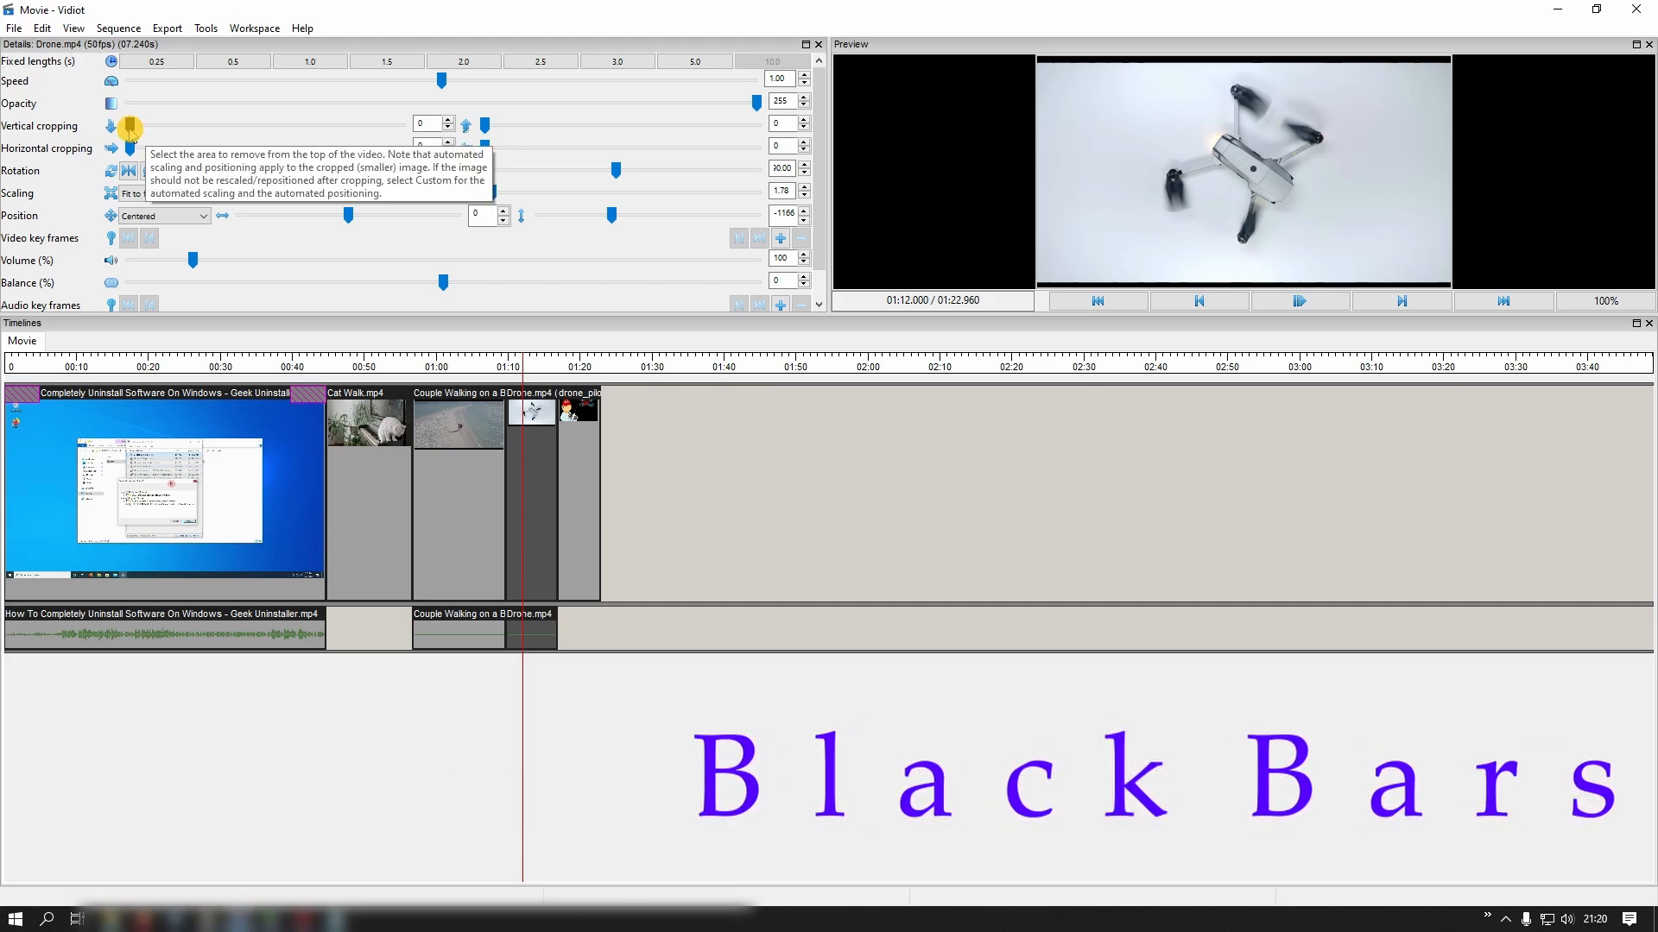
pyautogui.moveTo(129, 126); pyautogui.dragTo(162, 133)
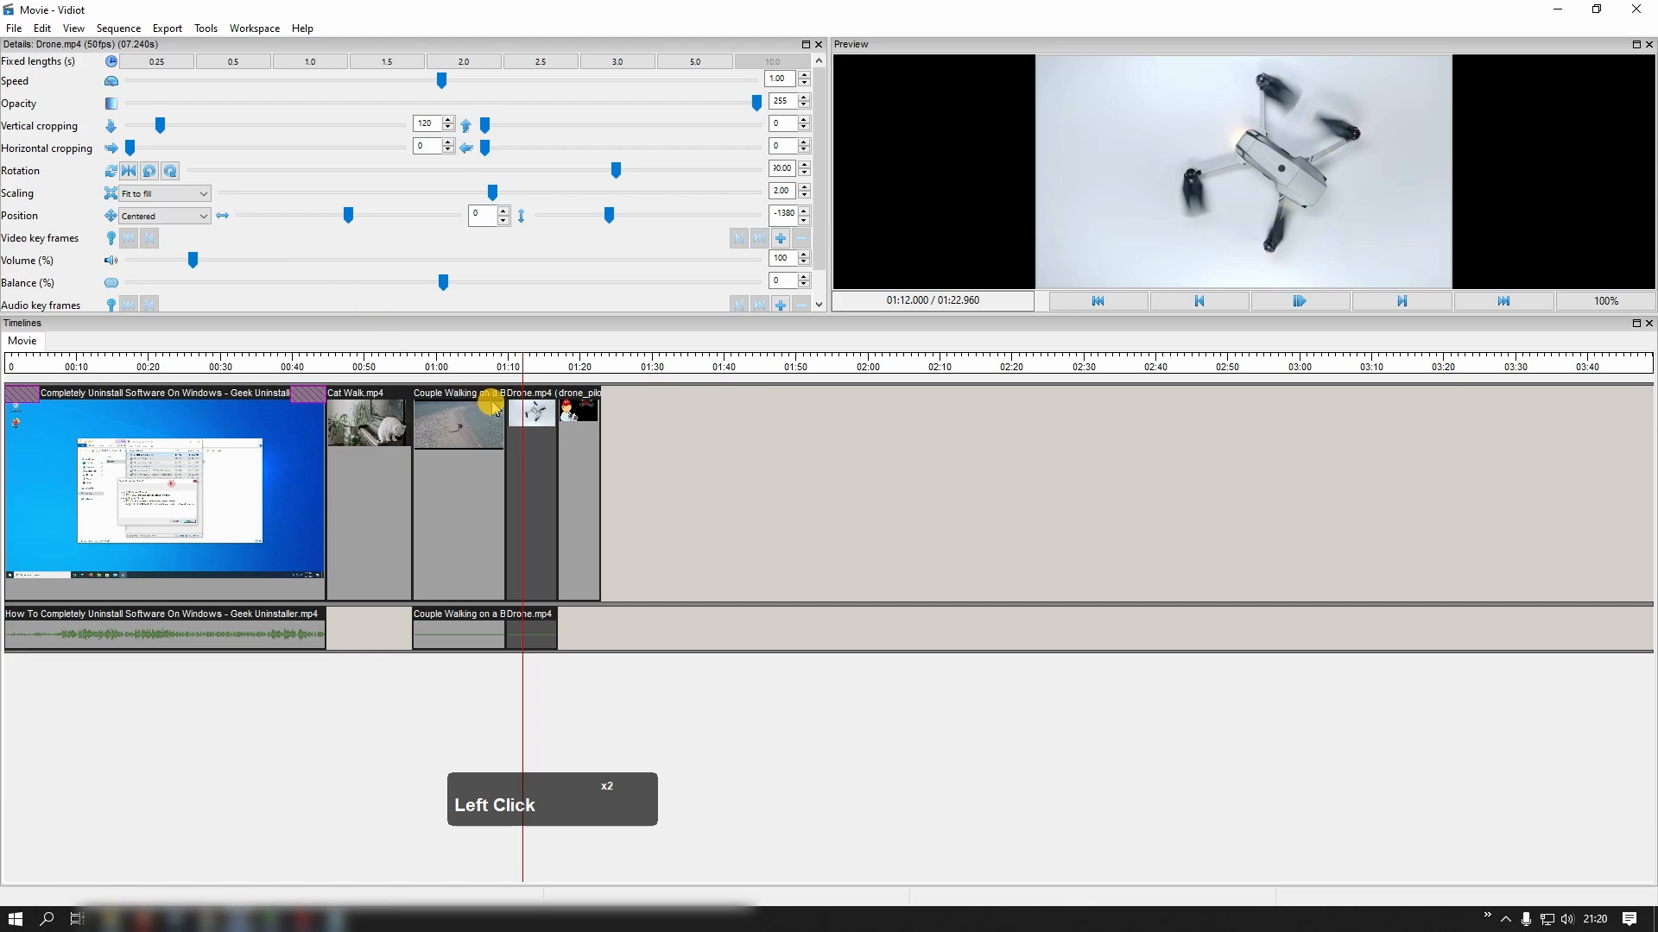
# Add a new video track to the Movie sequence.
pyautogui.click(581, 367)
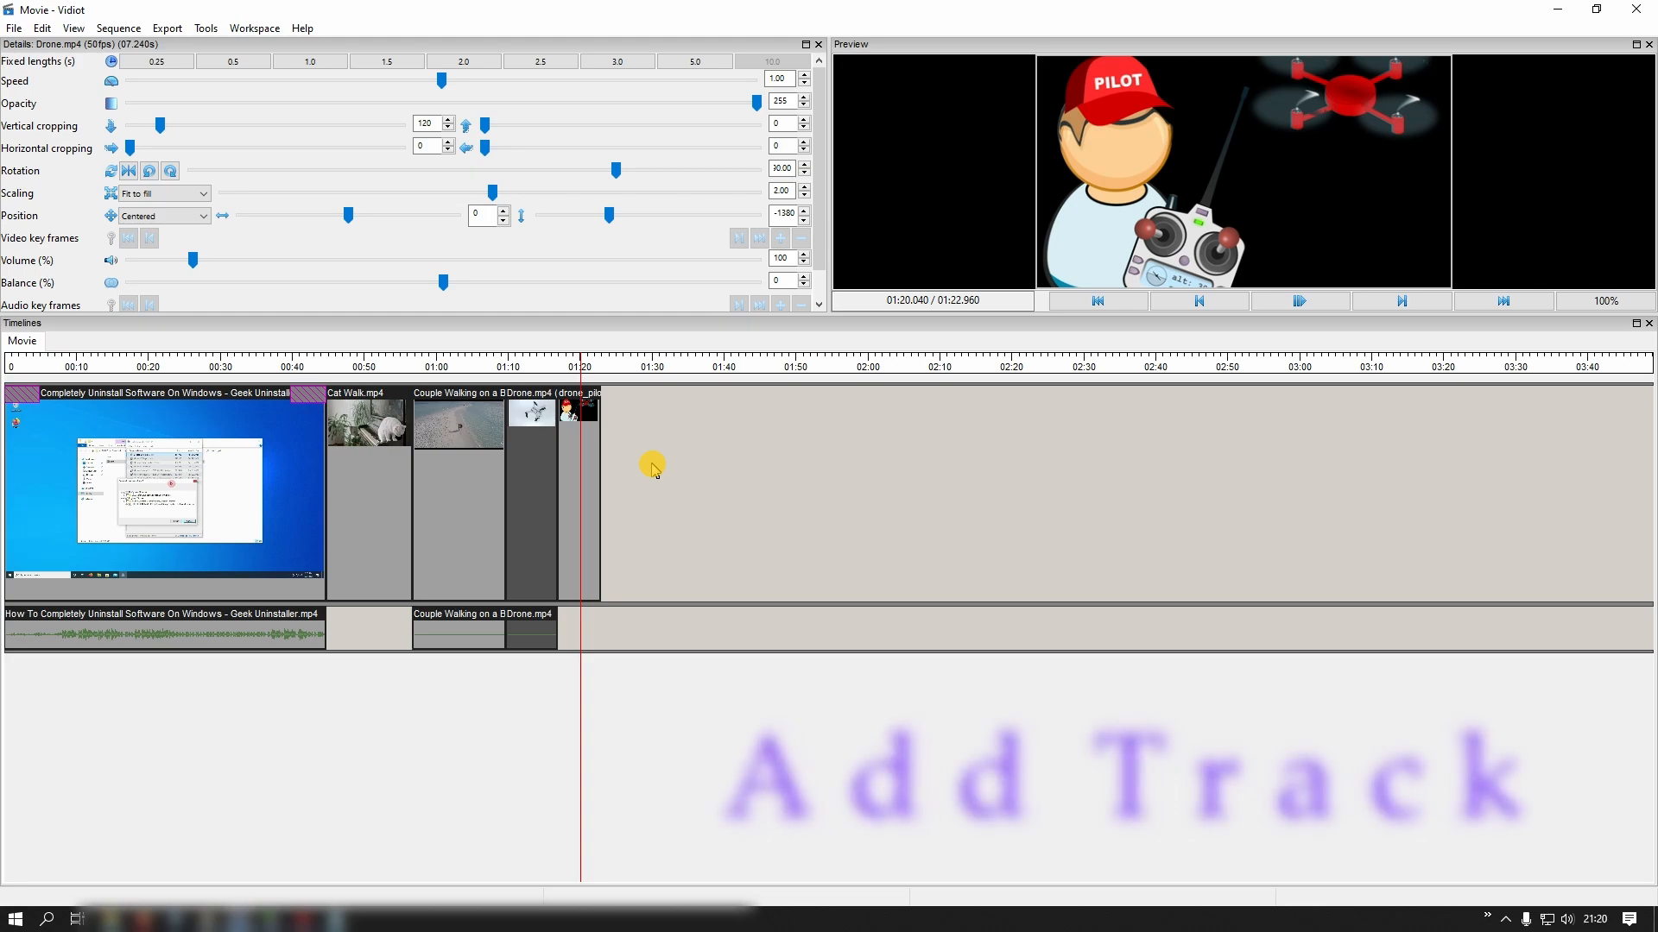
pyautogui.click(121, 29)
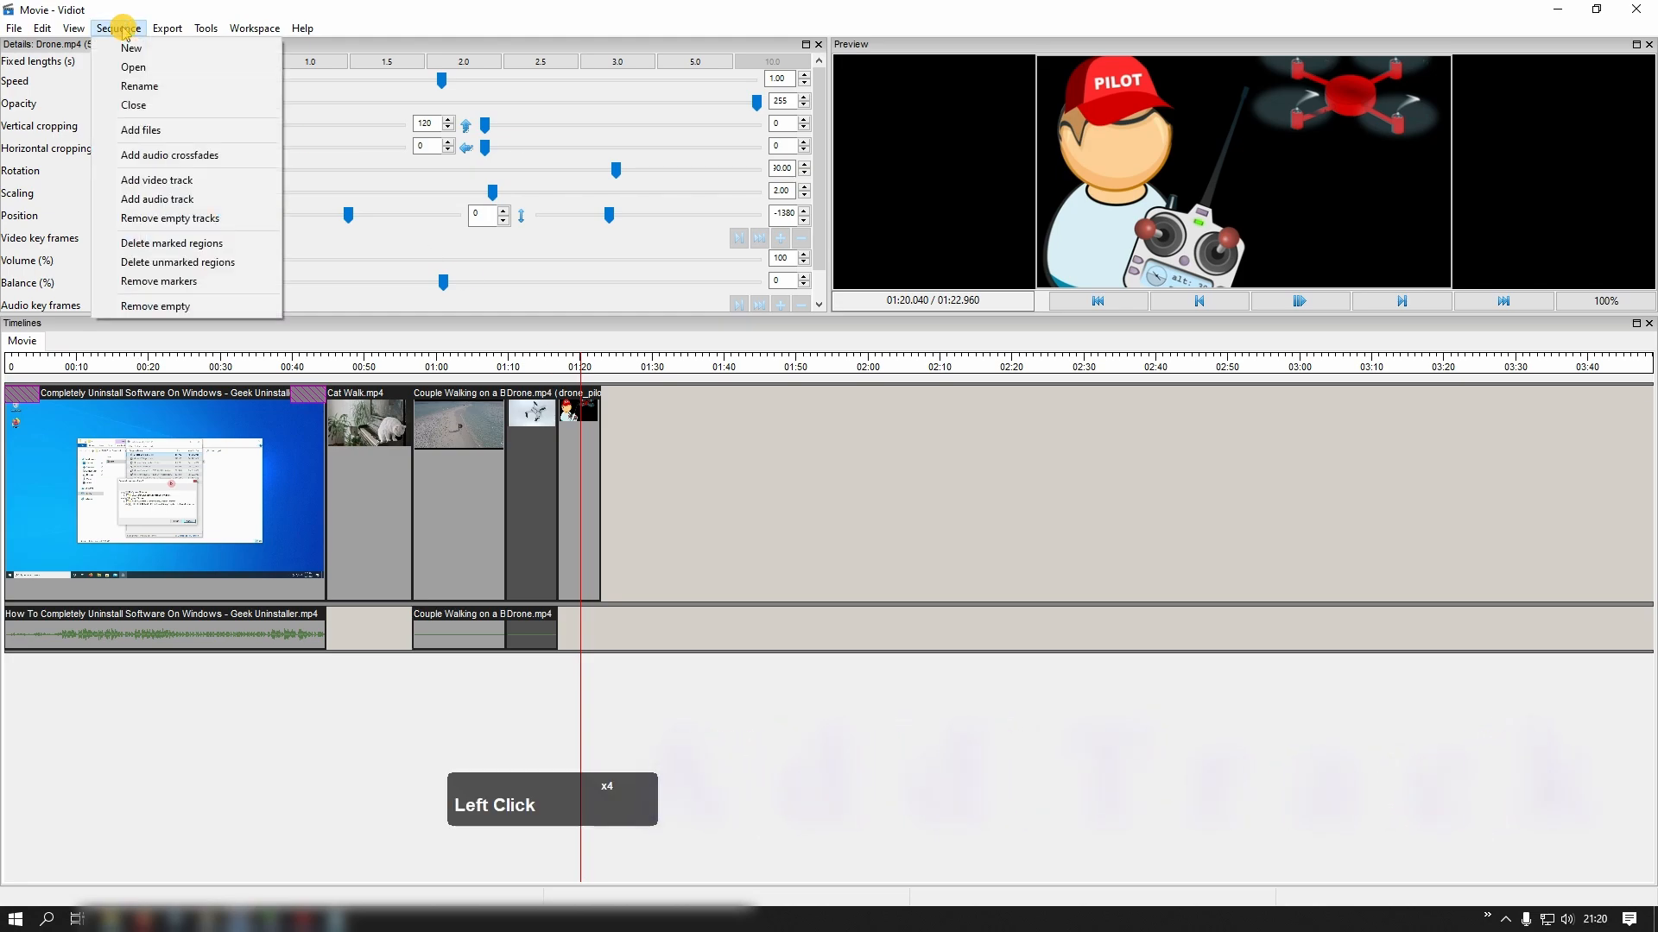
pyautogui.click(223, 183)
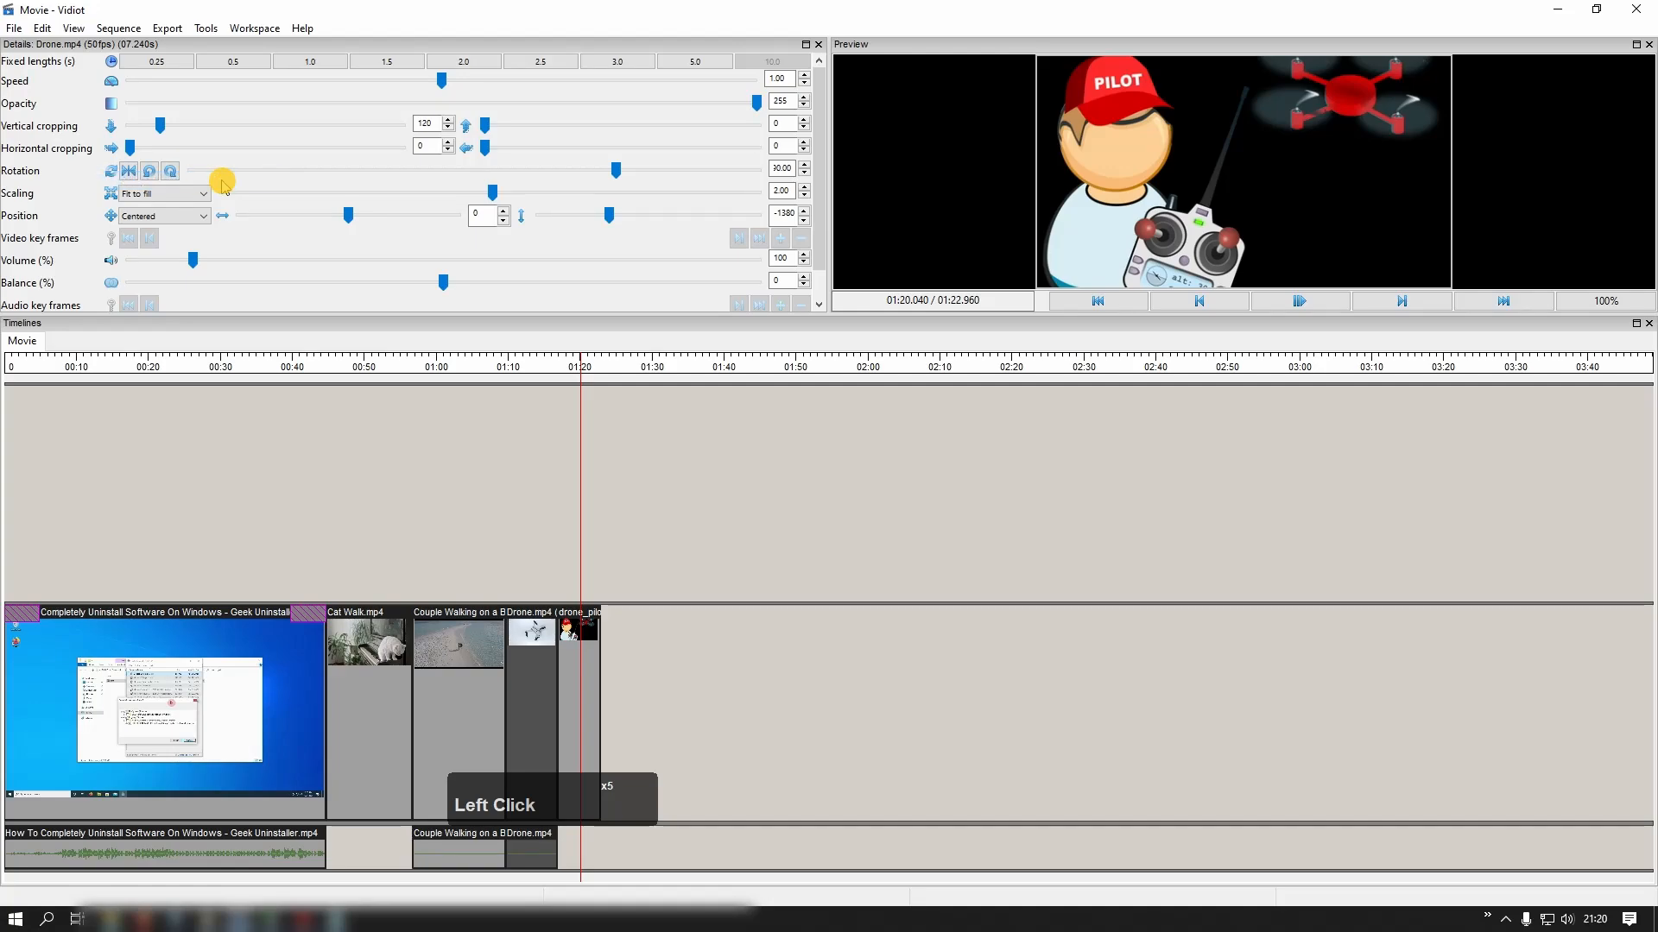
# Place the drone_pilot.png clip on the empty video track at about 01:04, trimmed to about 3.7 seconds, and preview the overlay.
pyautogui.moveTo(593, 670); pyautogui.dragTo(586, 563)
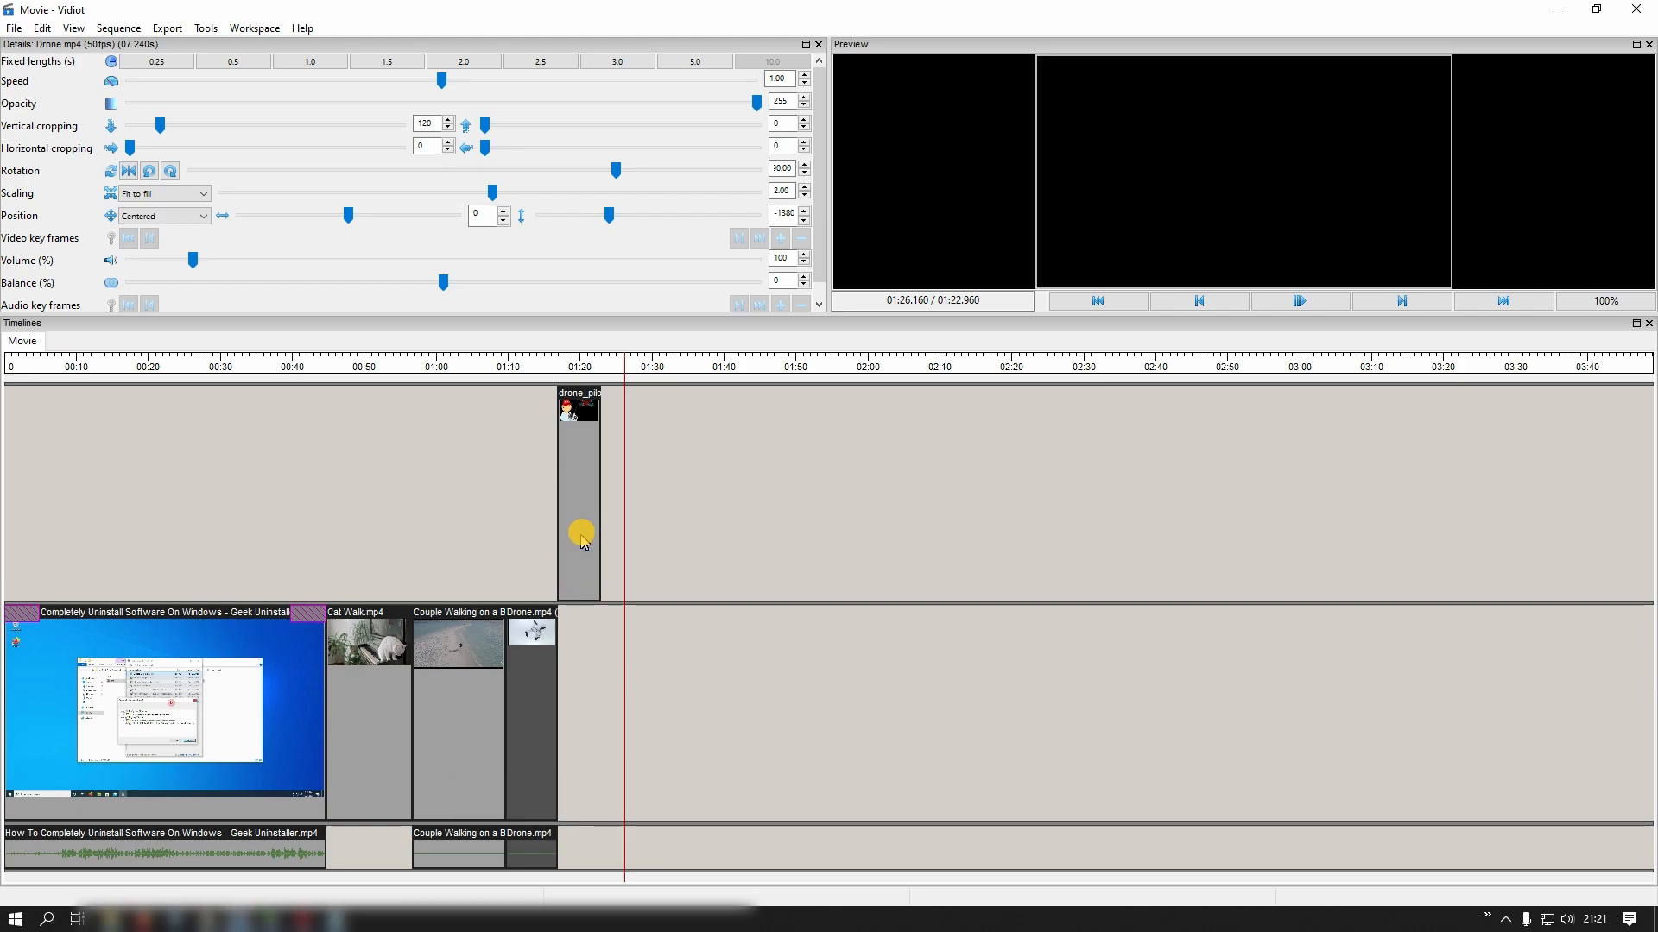
pyautogui.moveTo(581, 544); pyautogui.dragTo(488, 542)
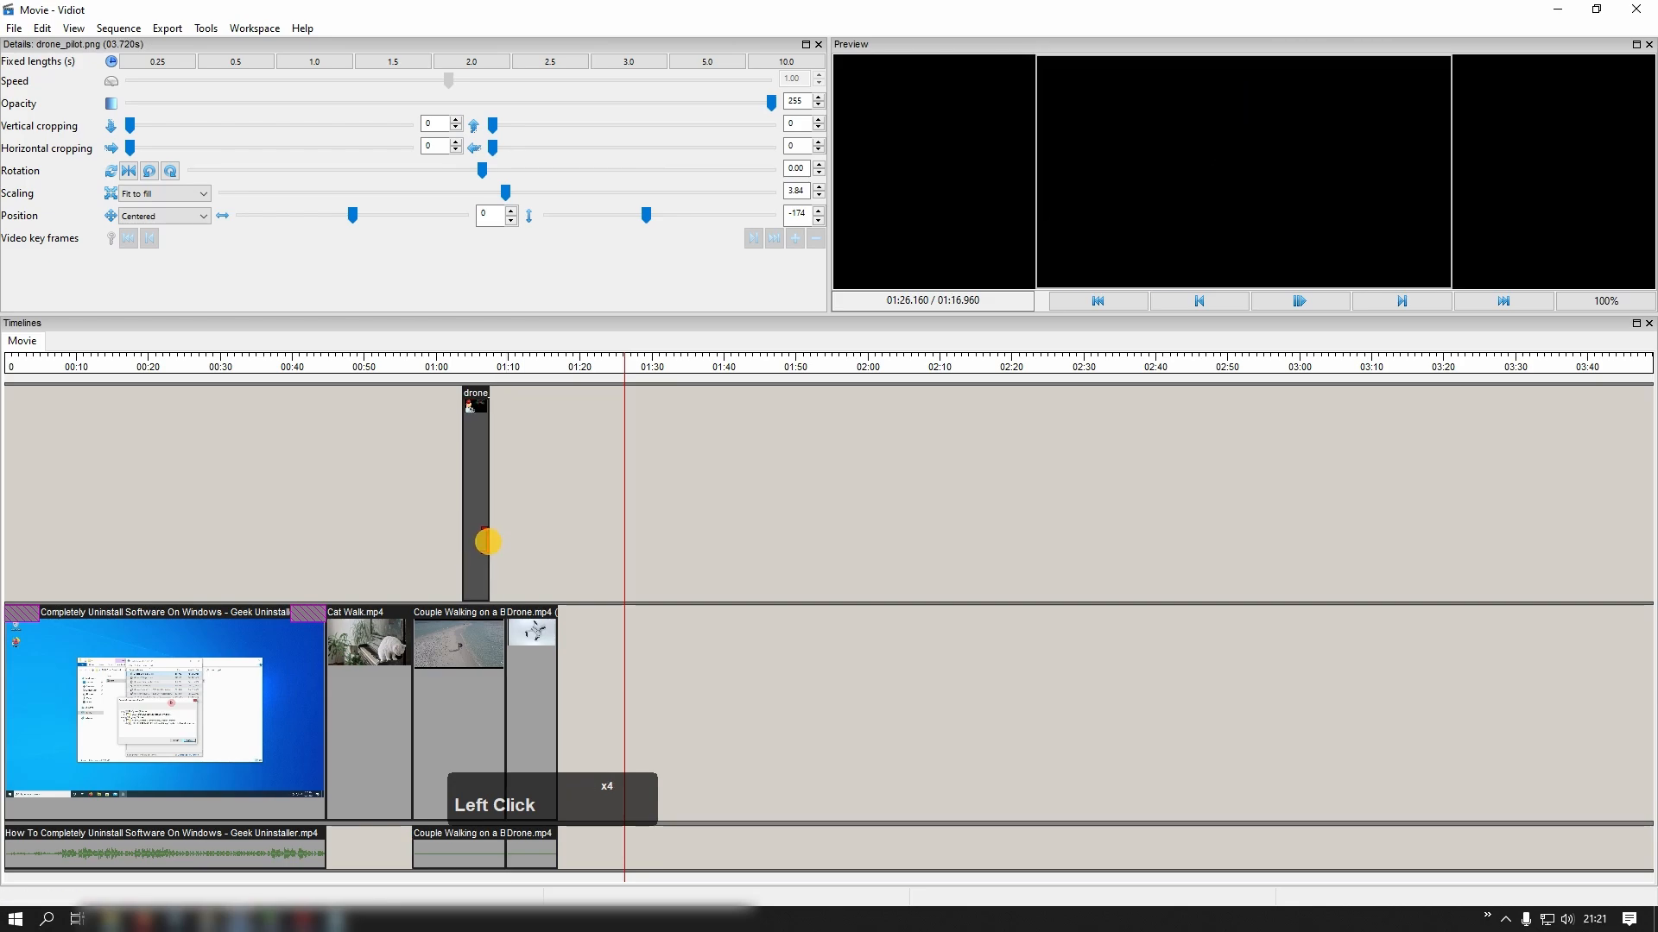
pyautogui.click(425, 374)
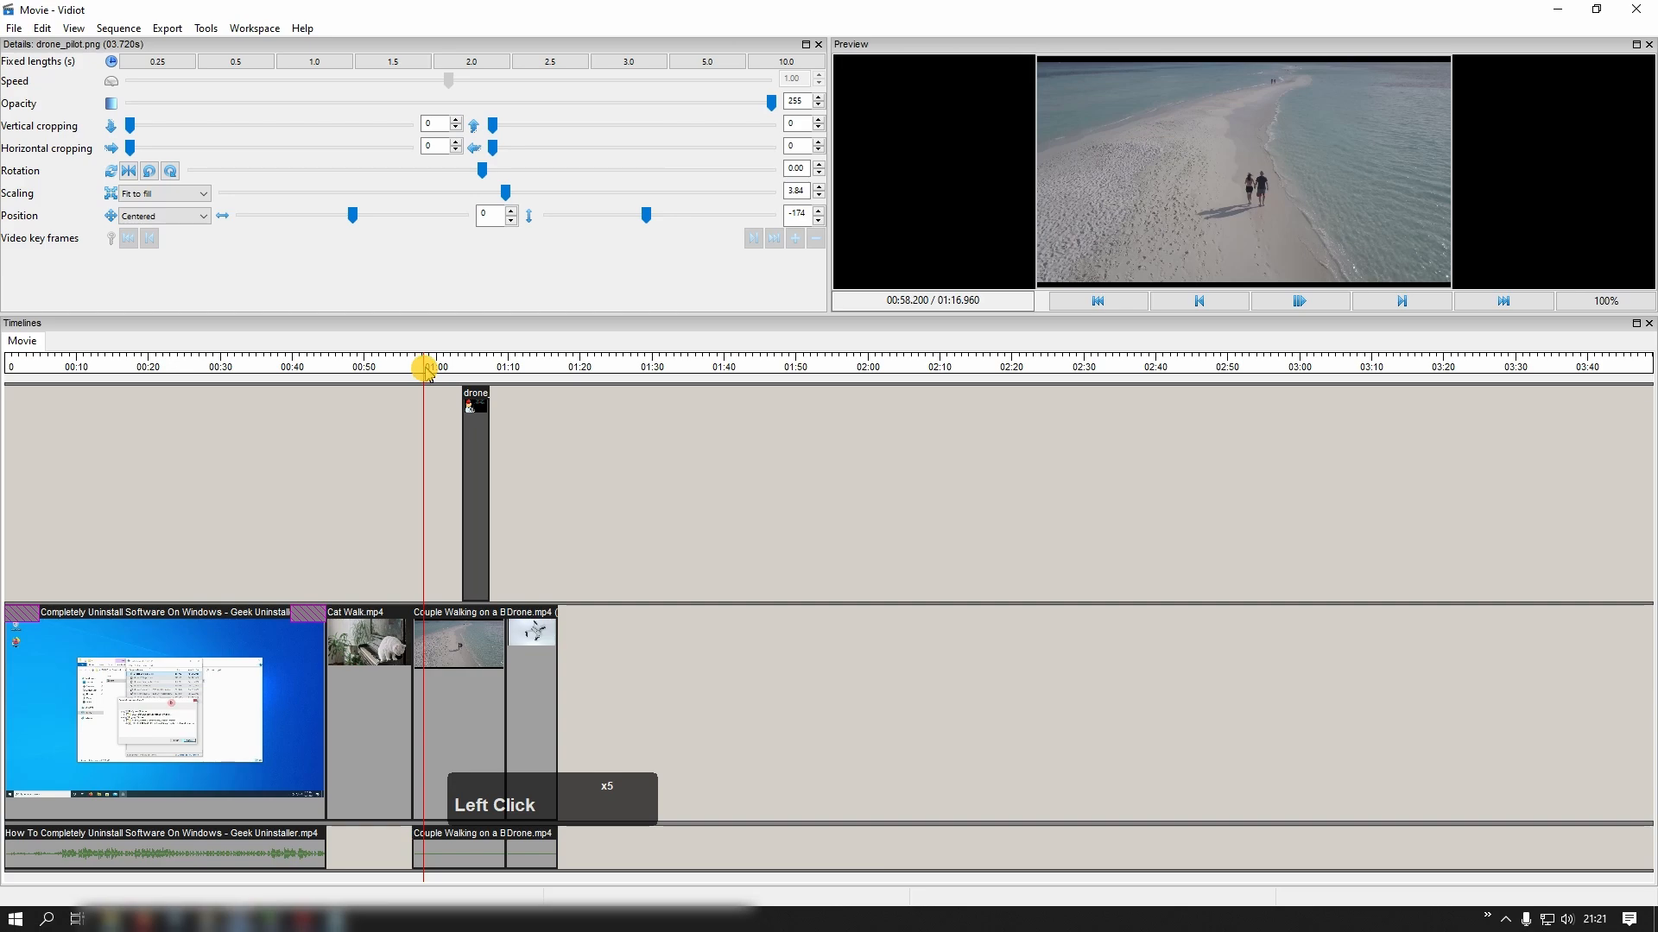
pyautogui.press('space')
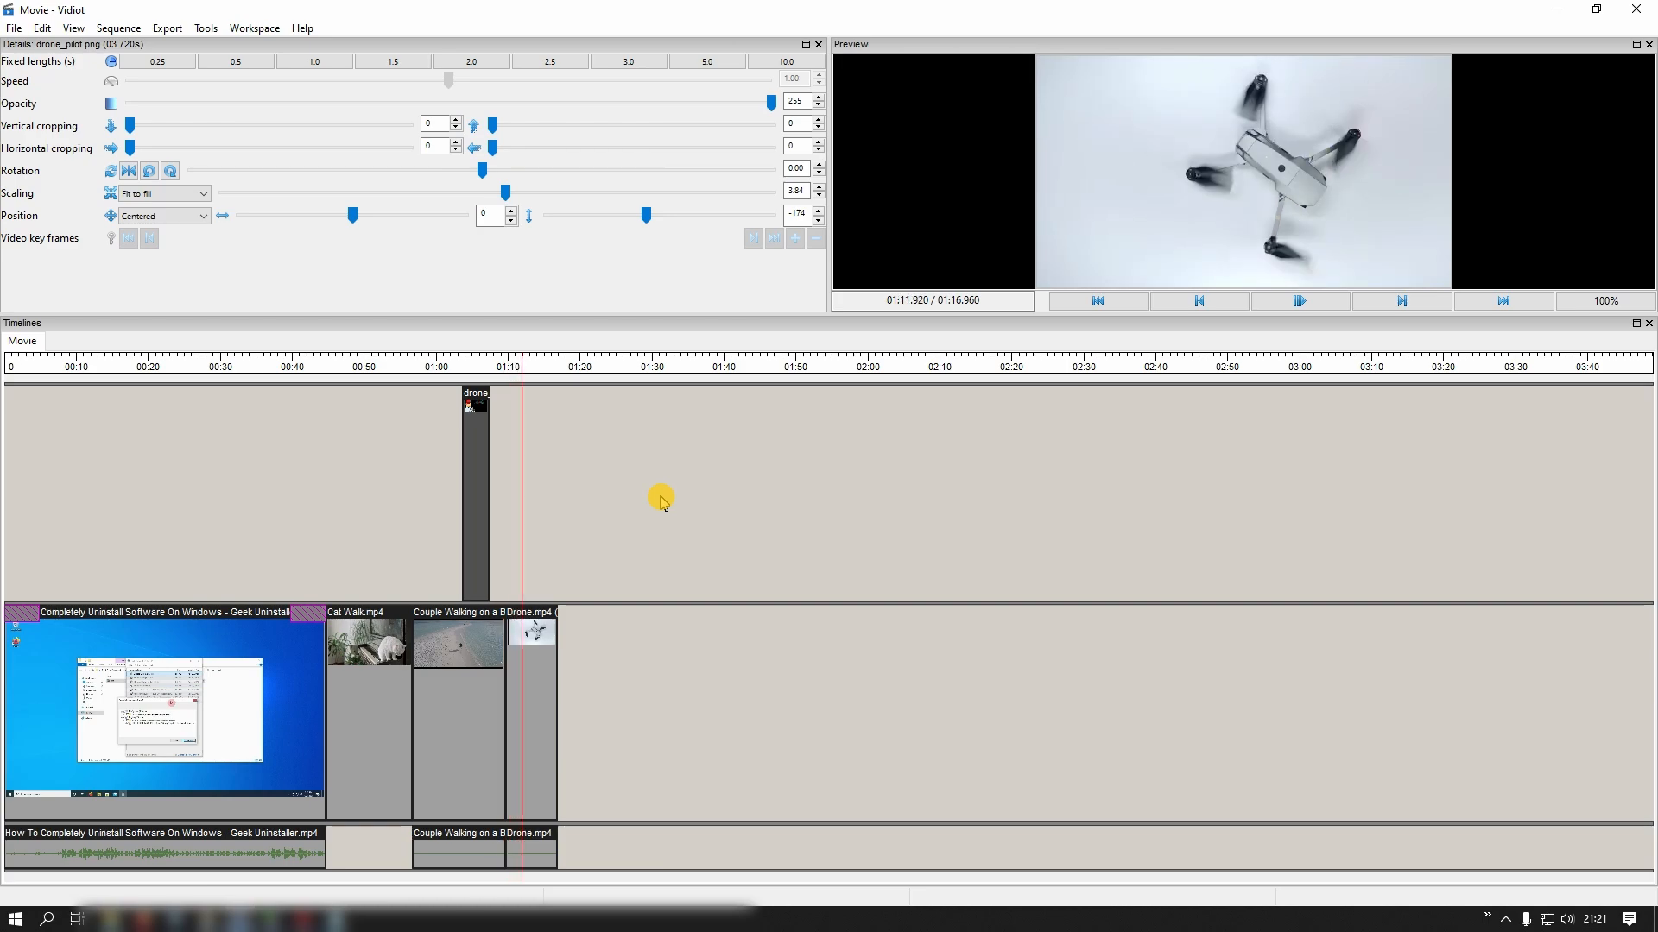
pyautogui.press('space')
pyautogui.press('space')
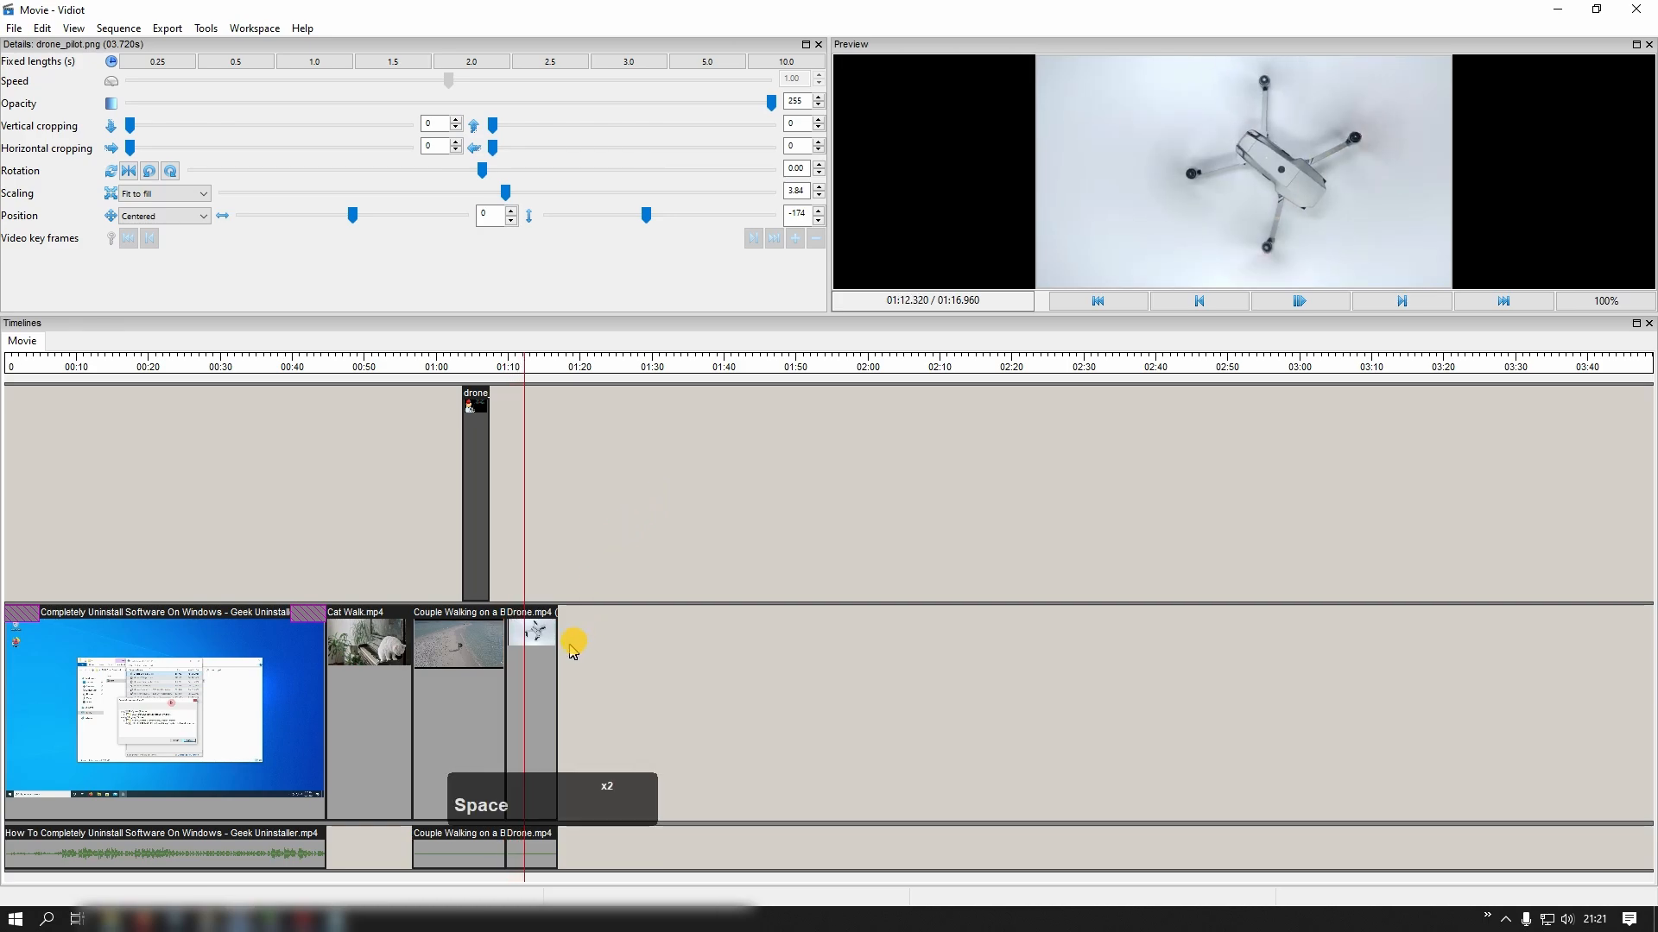
# Add a 2.5-second Slide transition from the Couple Walking clip to the Drone.mp4 clip and preview it.
pyautogui.rightClick(542, 678)
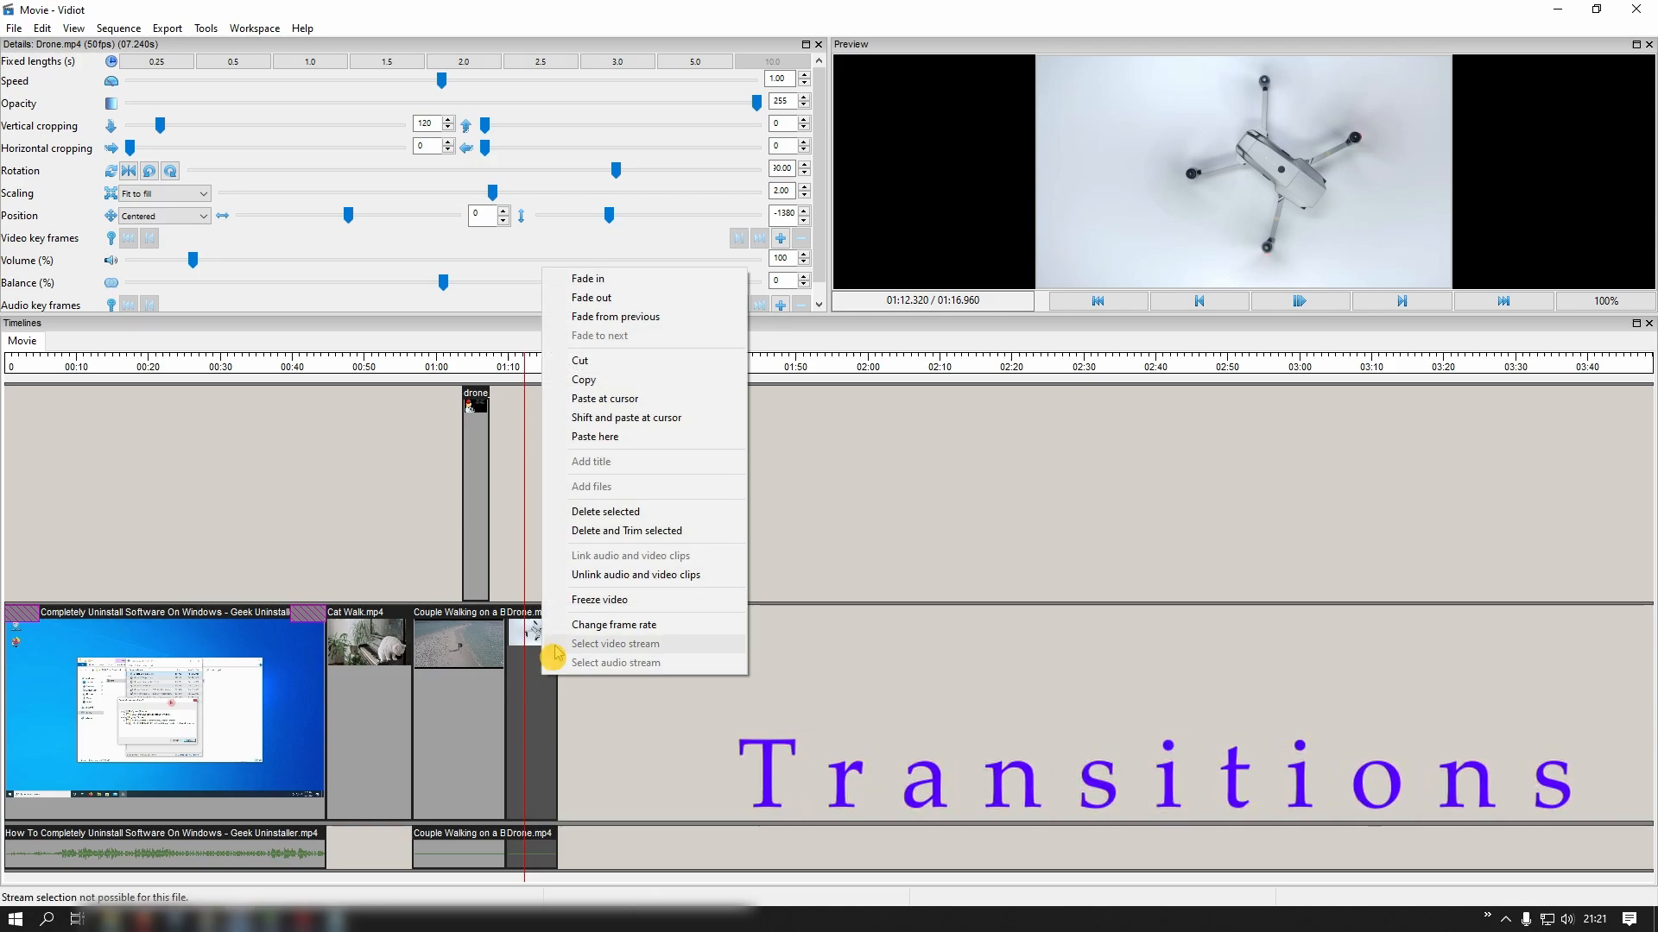
pyautogui.click(644, 317)
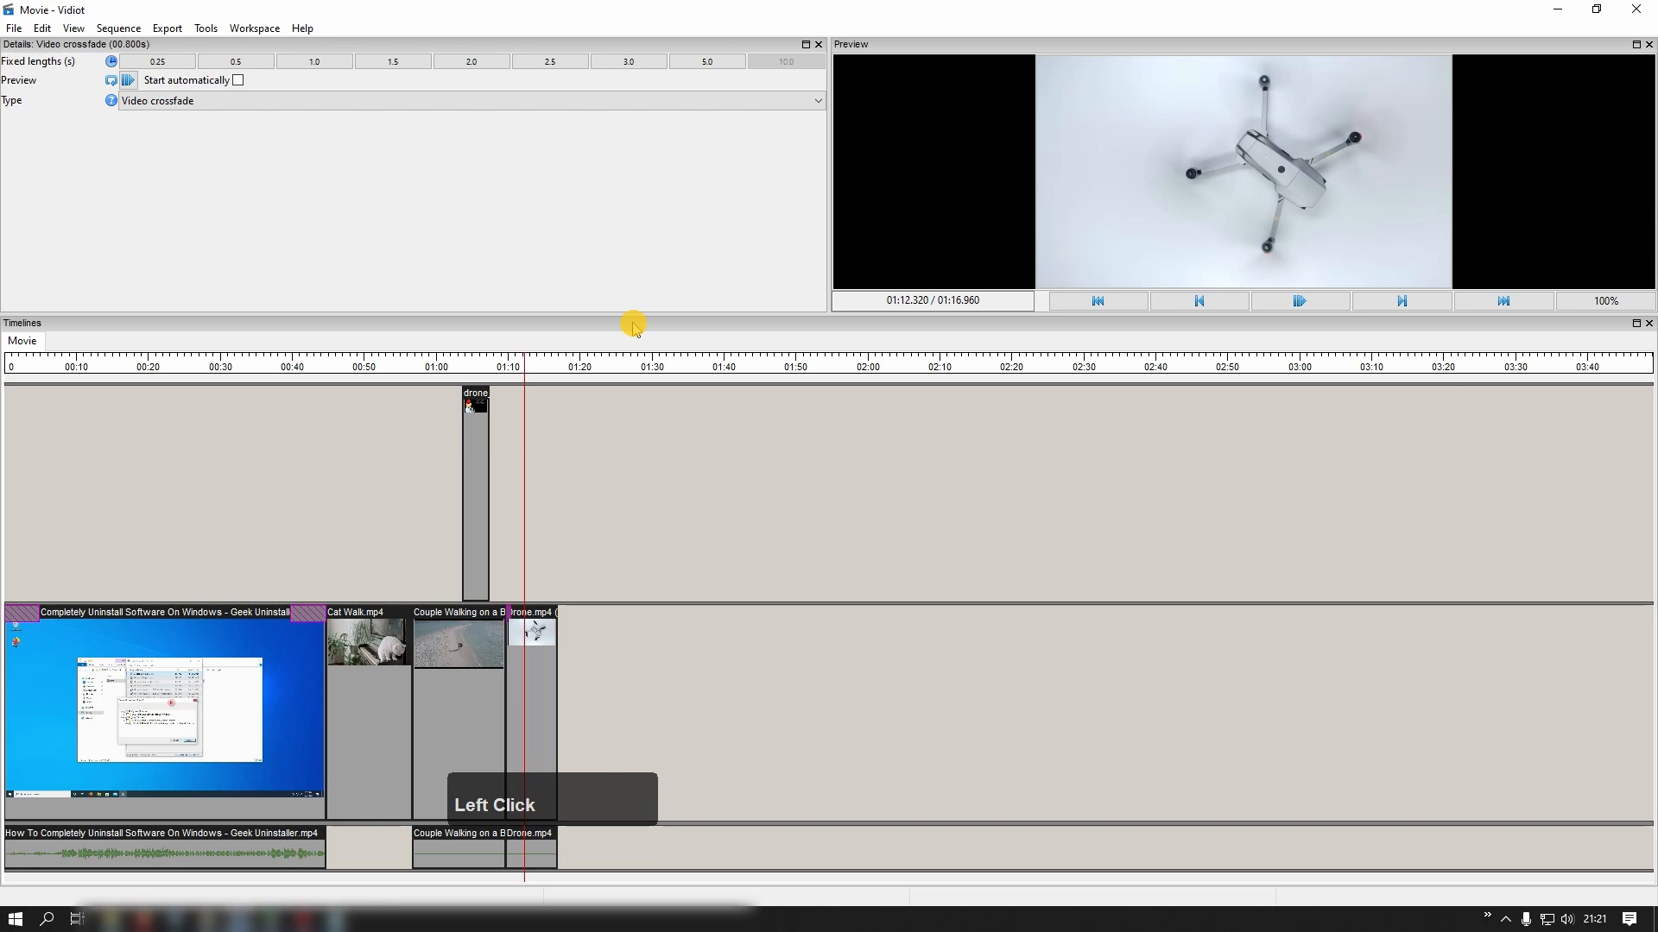
pyautogui.click(608, 106)
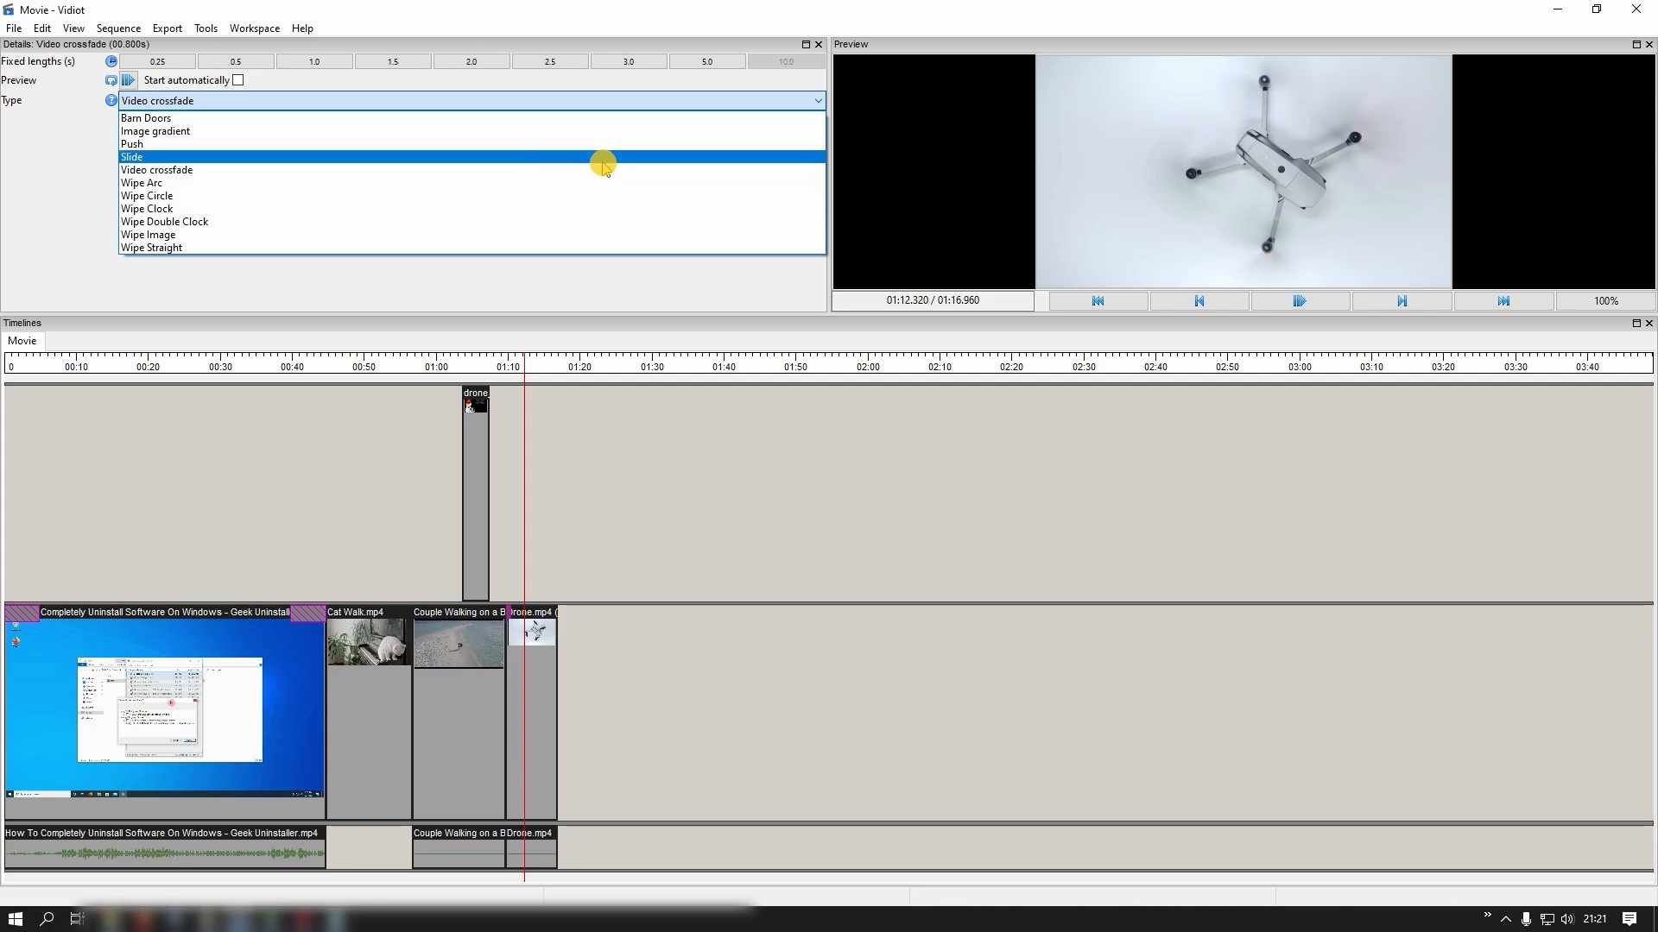
pyautogui.click(604, 159)
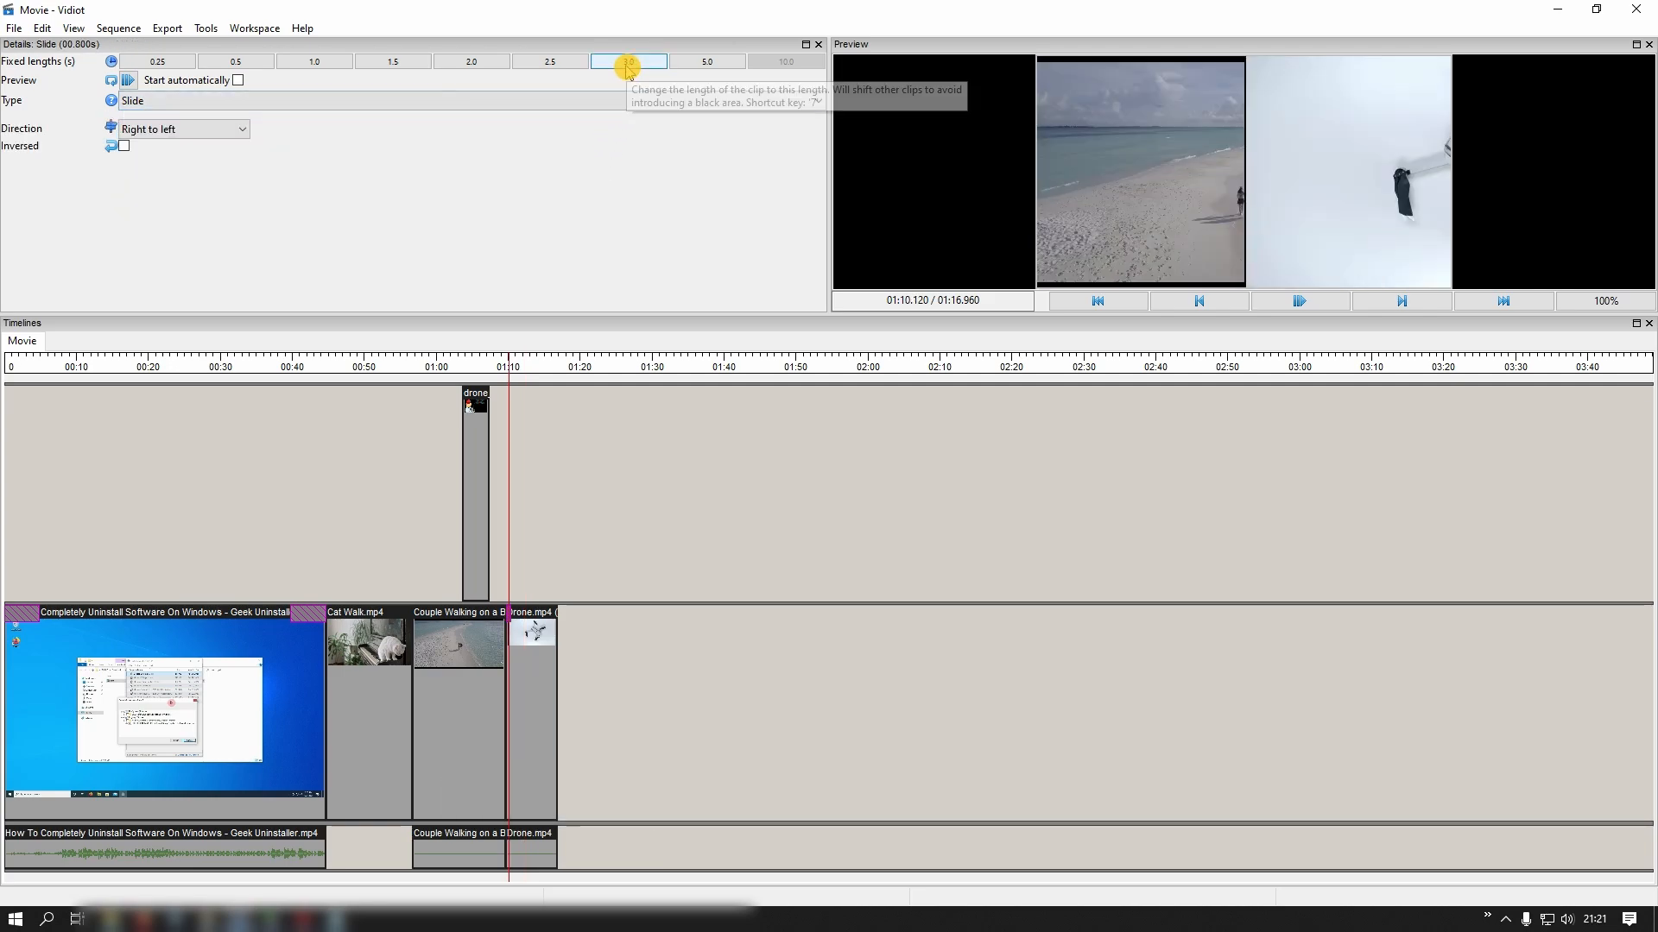
pyautogui.click(573, 64)
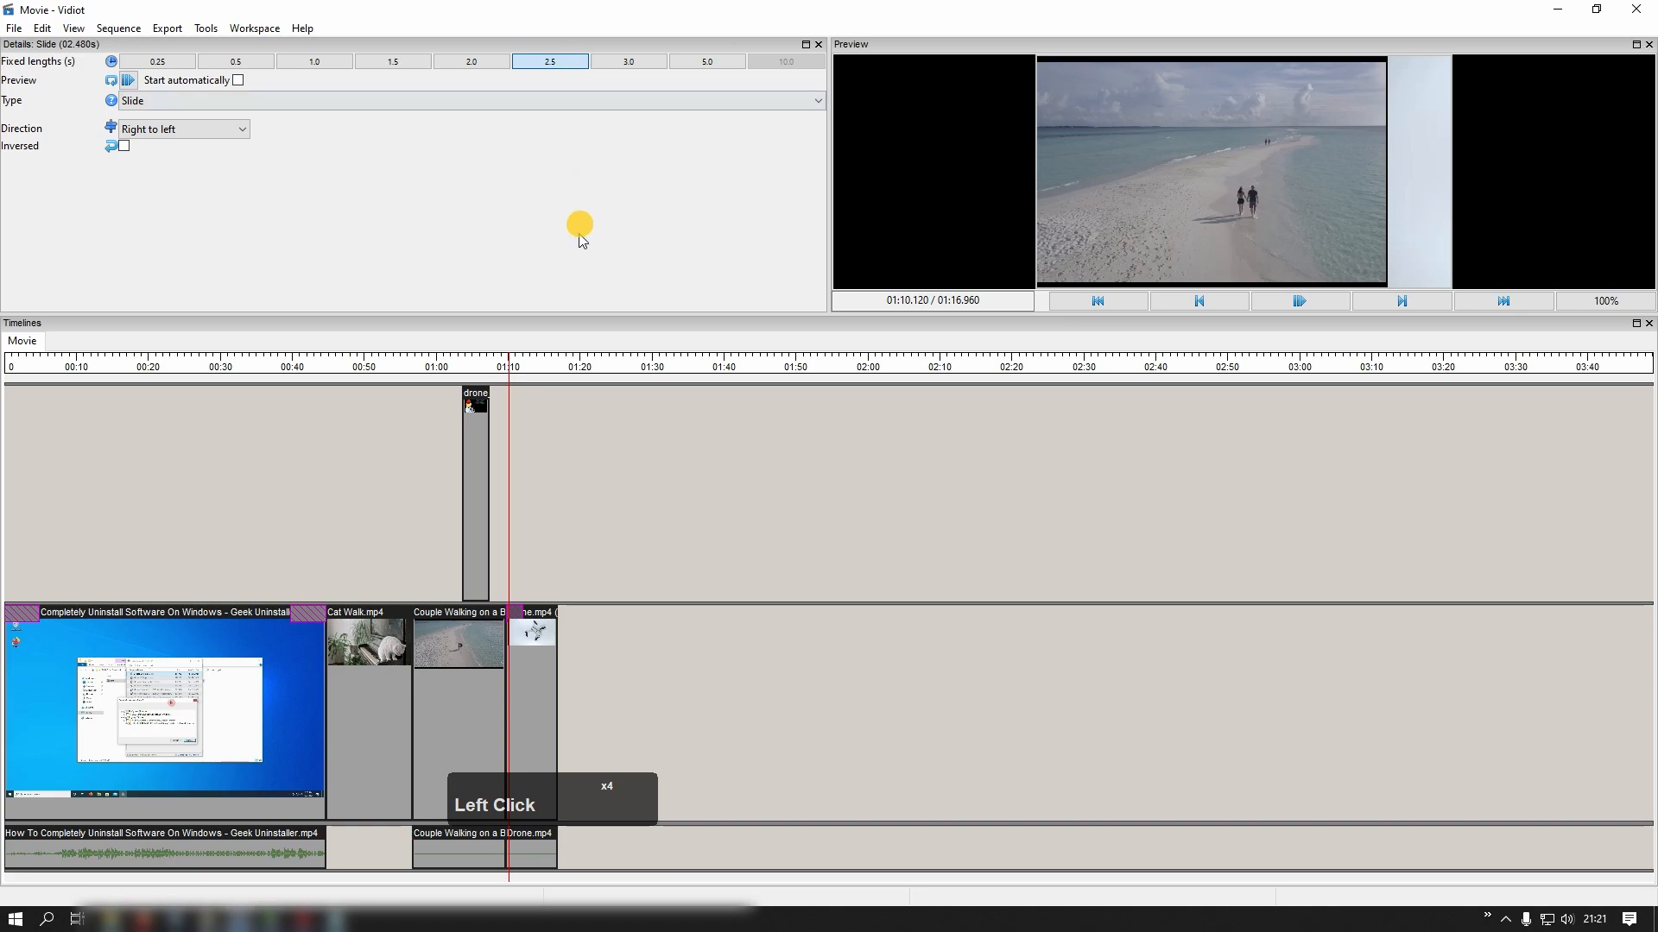
pyautogui.click(493, 371)
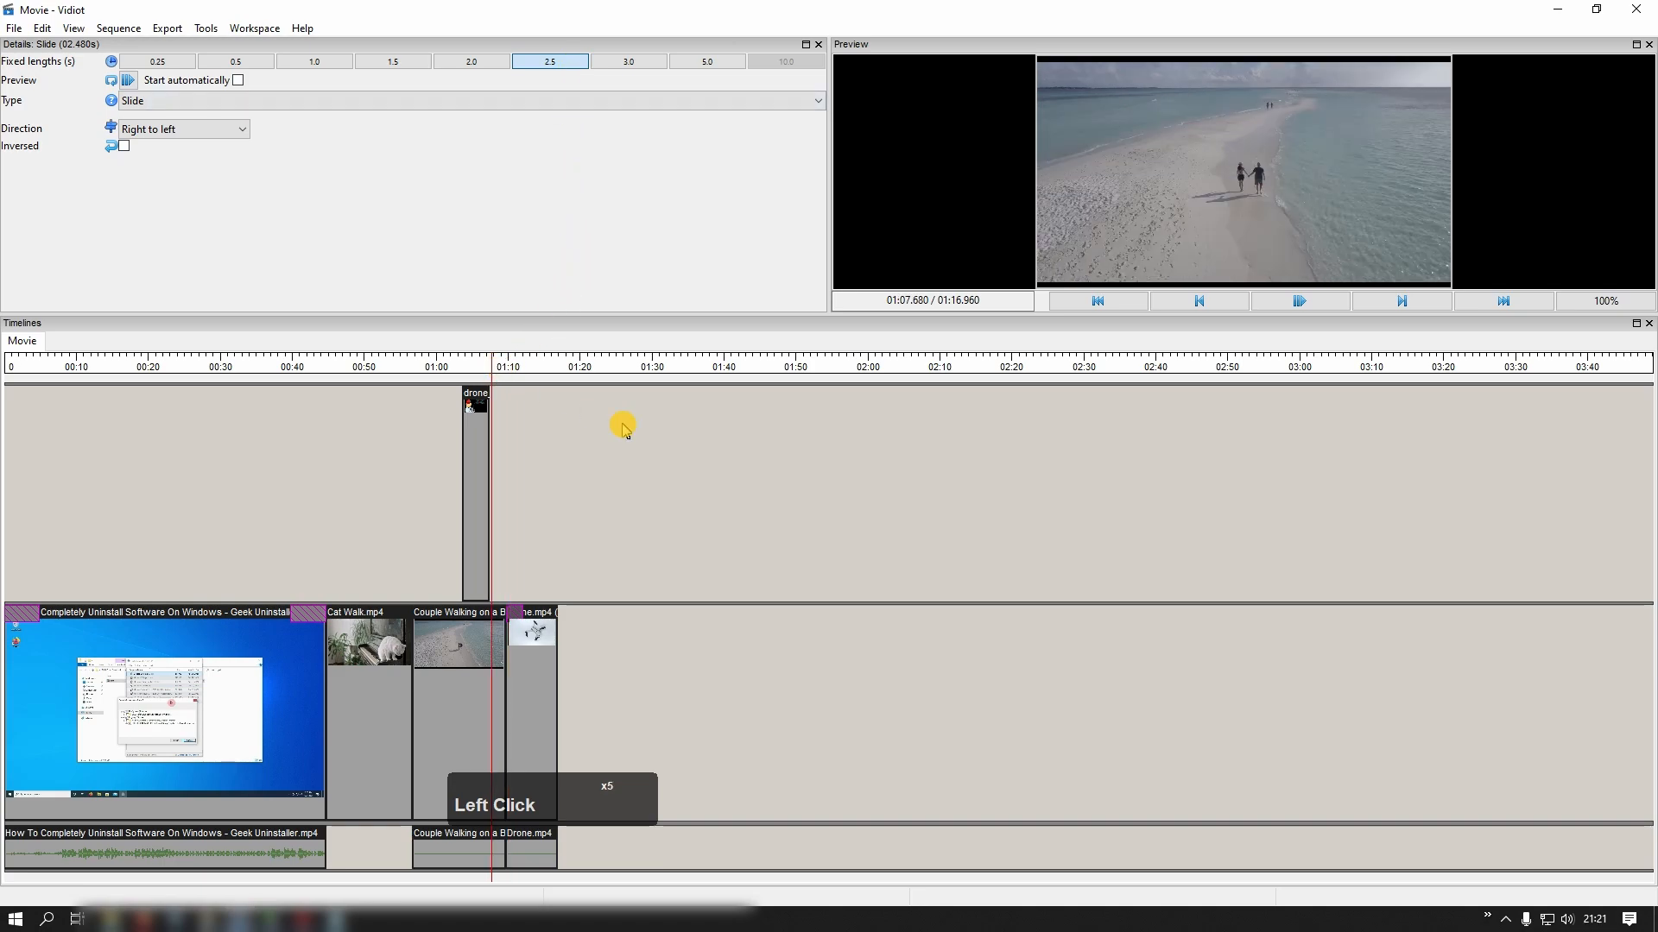
pyautogui.press('space')
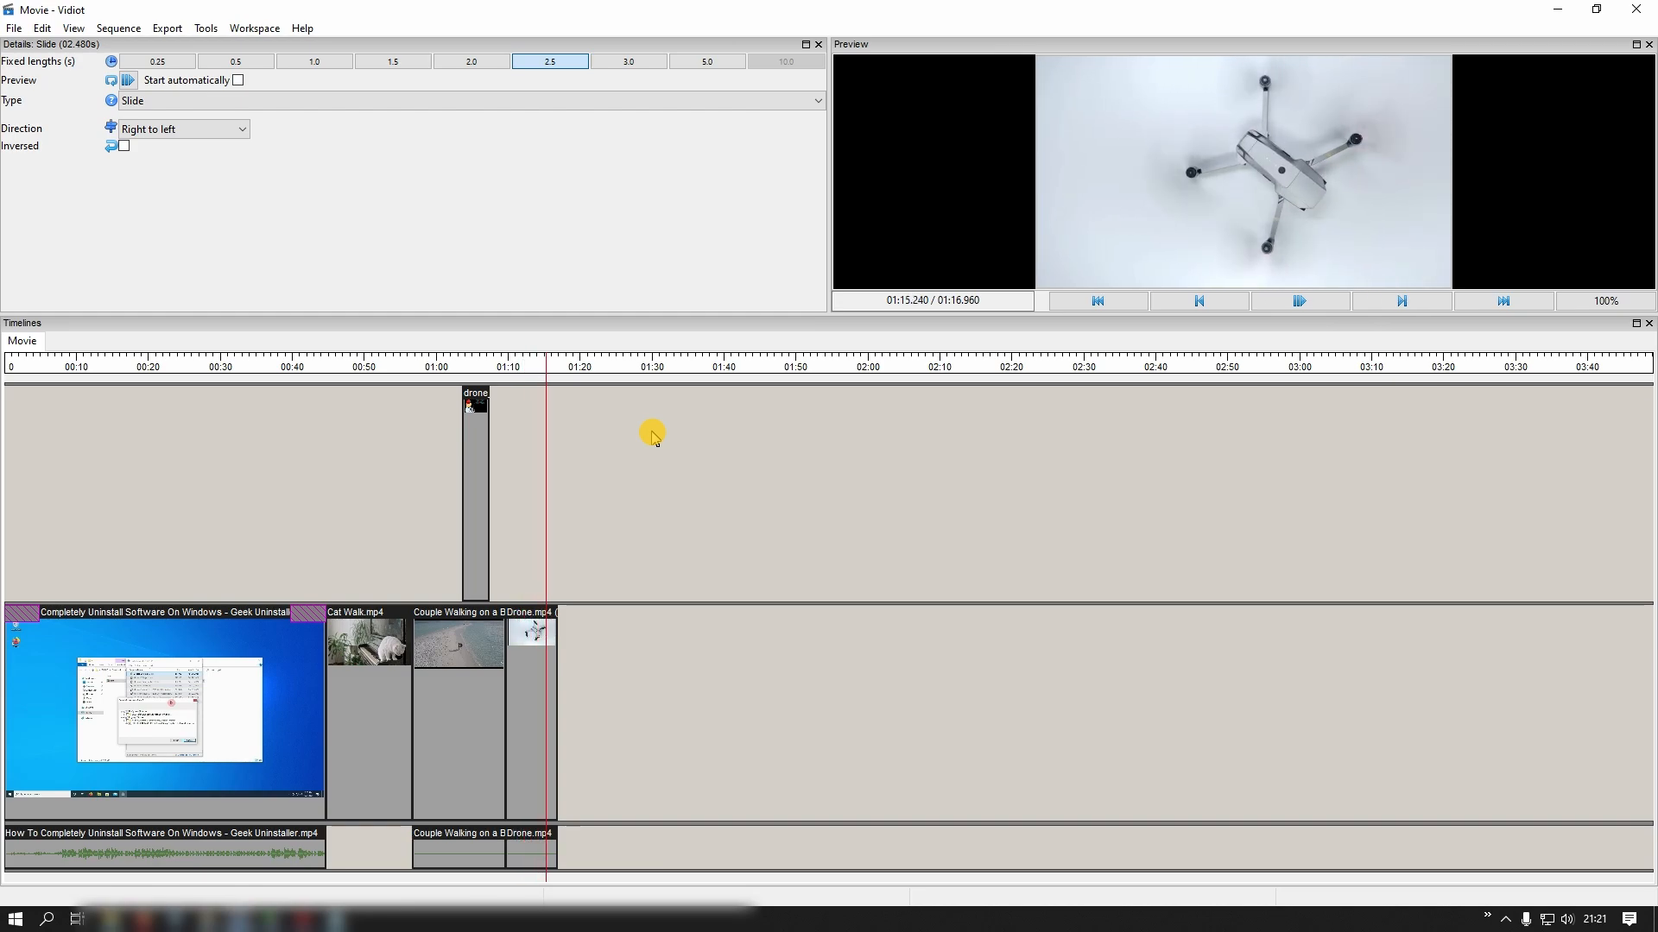
# Export the Cat Walk.mp4 frame at about 00:52.7 as a PNG image named cat in the drone footage folder.
pyautogui.press('space')
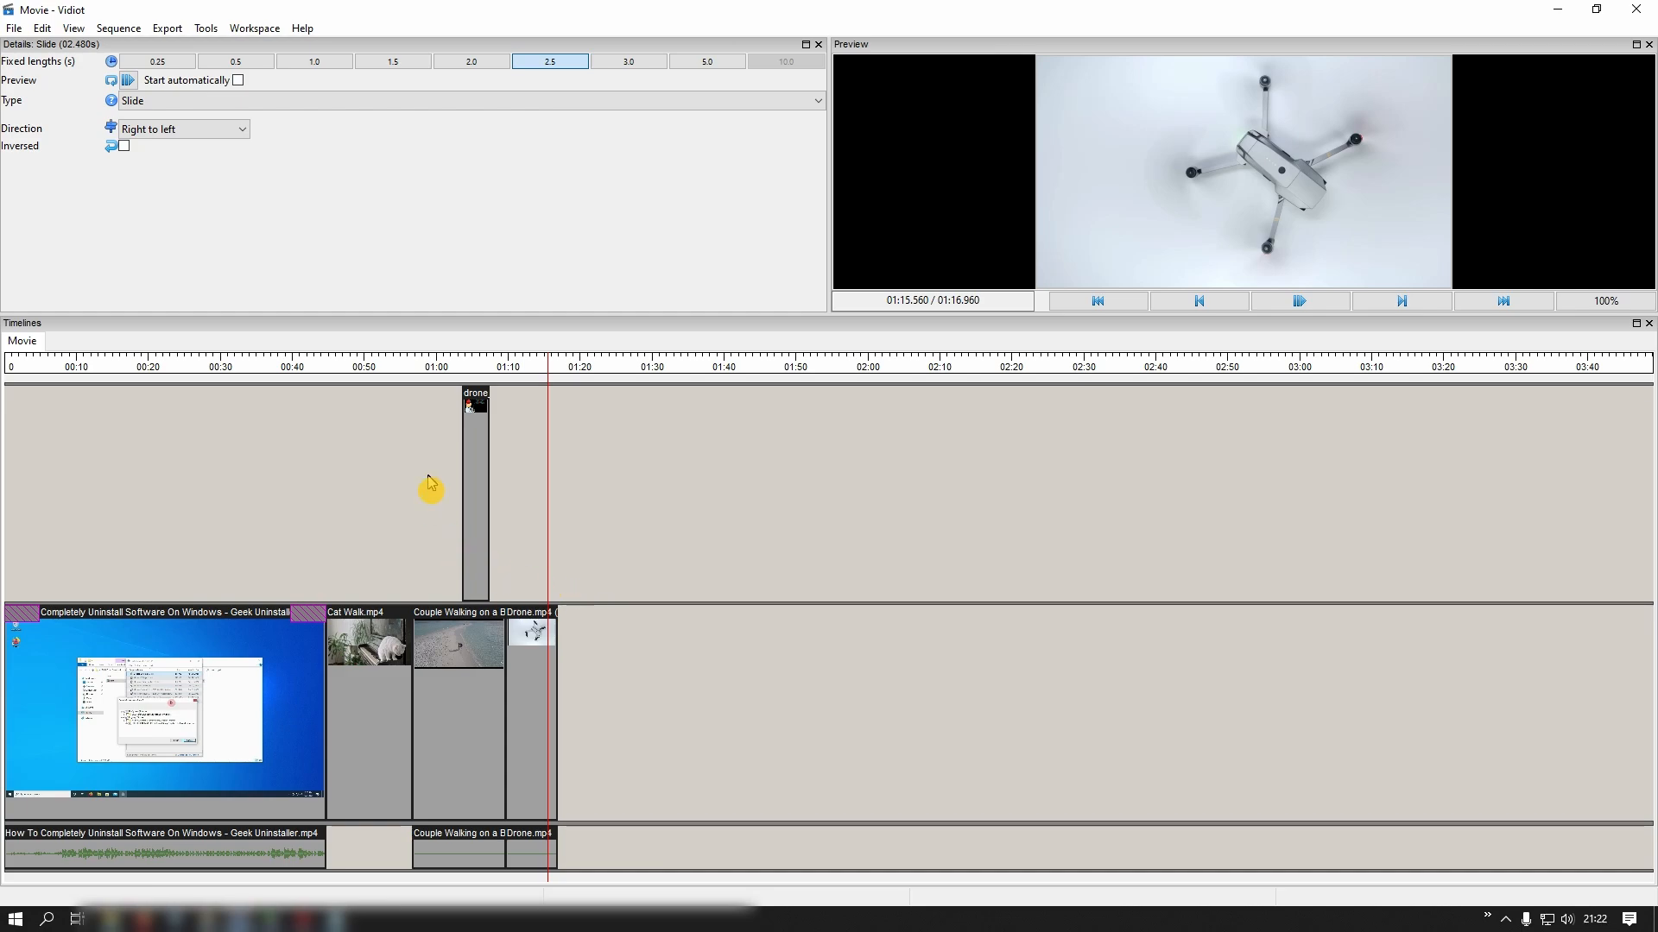
pyautogui.click(385, 373)
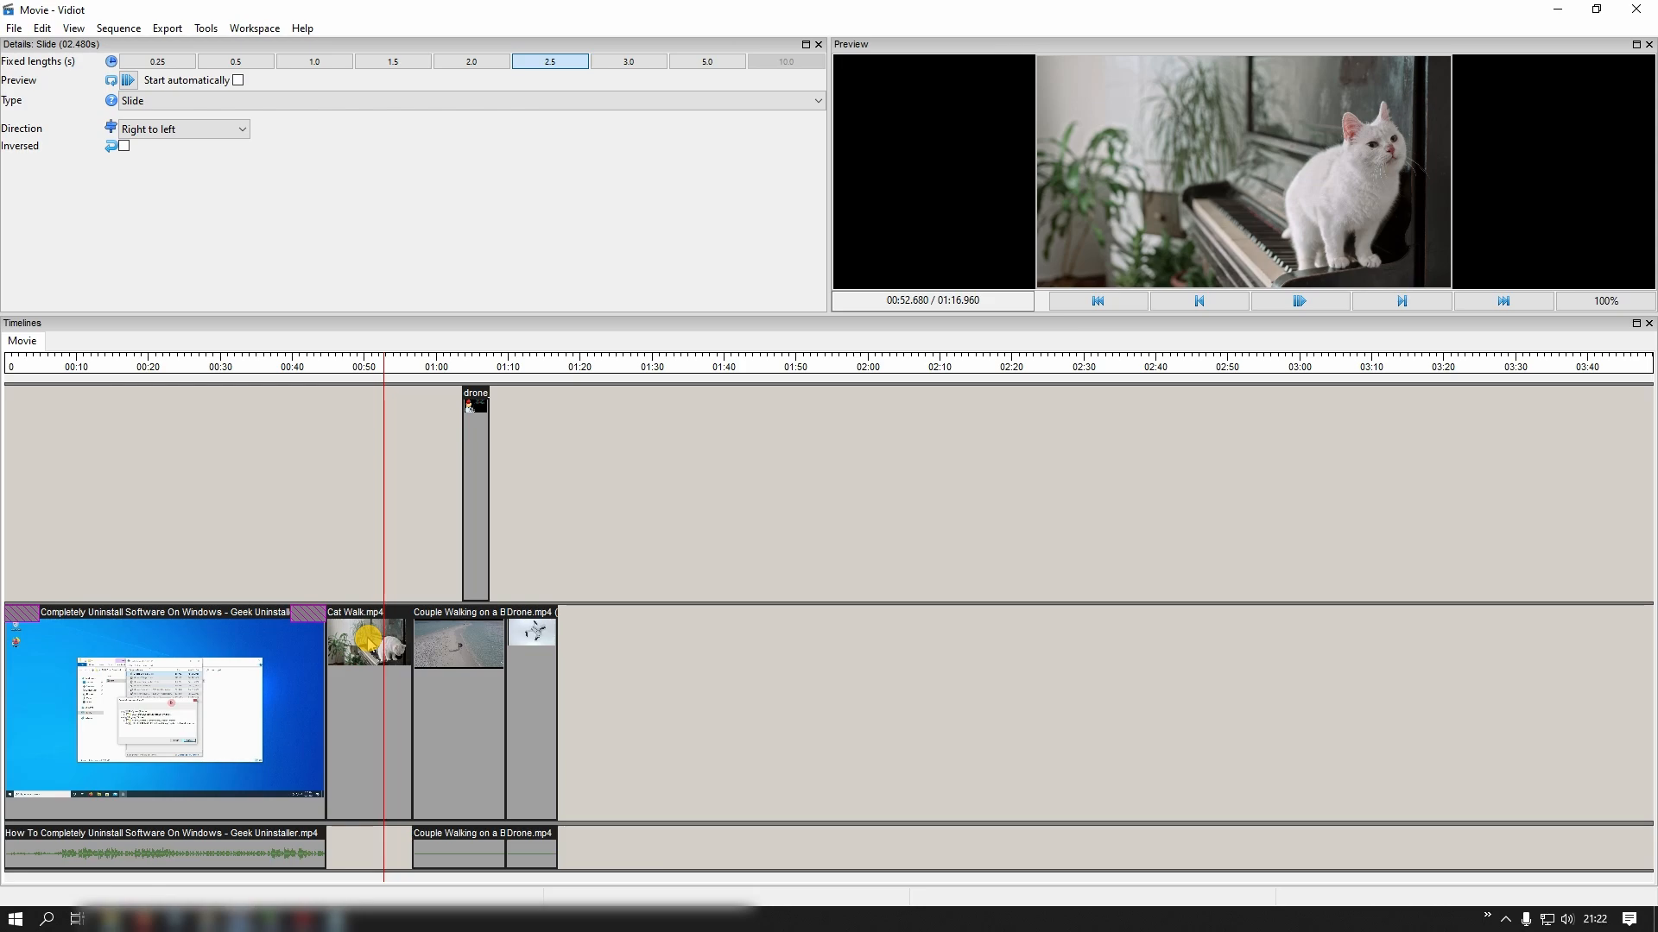
pyautogui.click(177, 29)
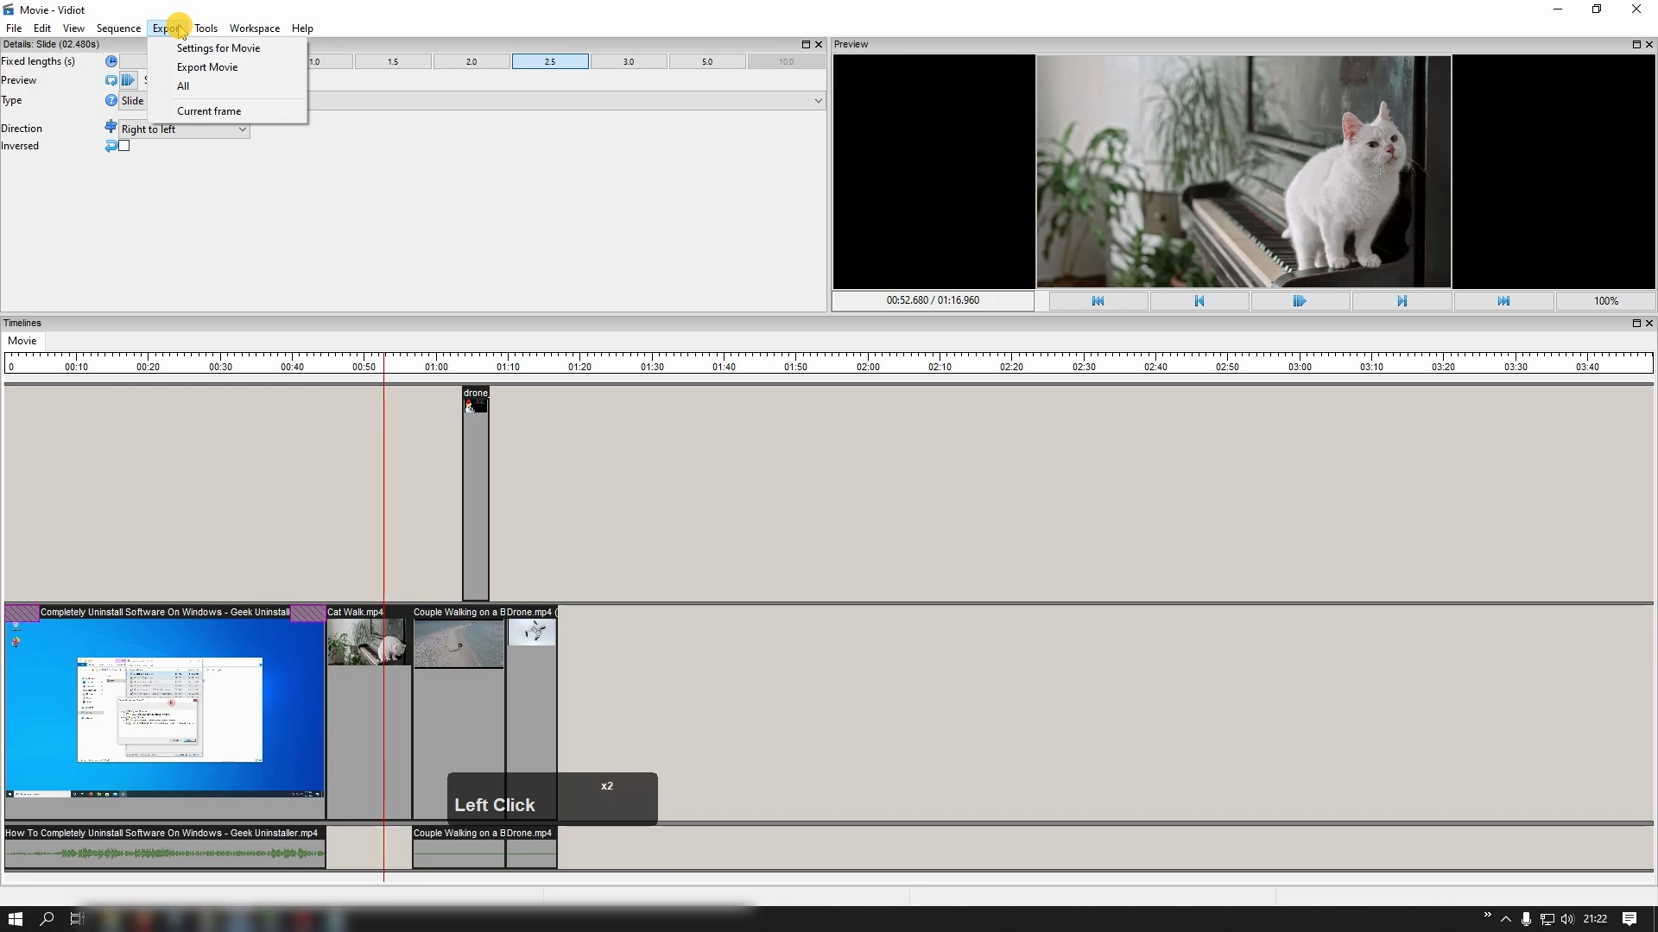
pyautogui.click(254, 113)
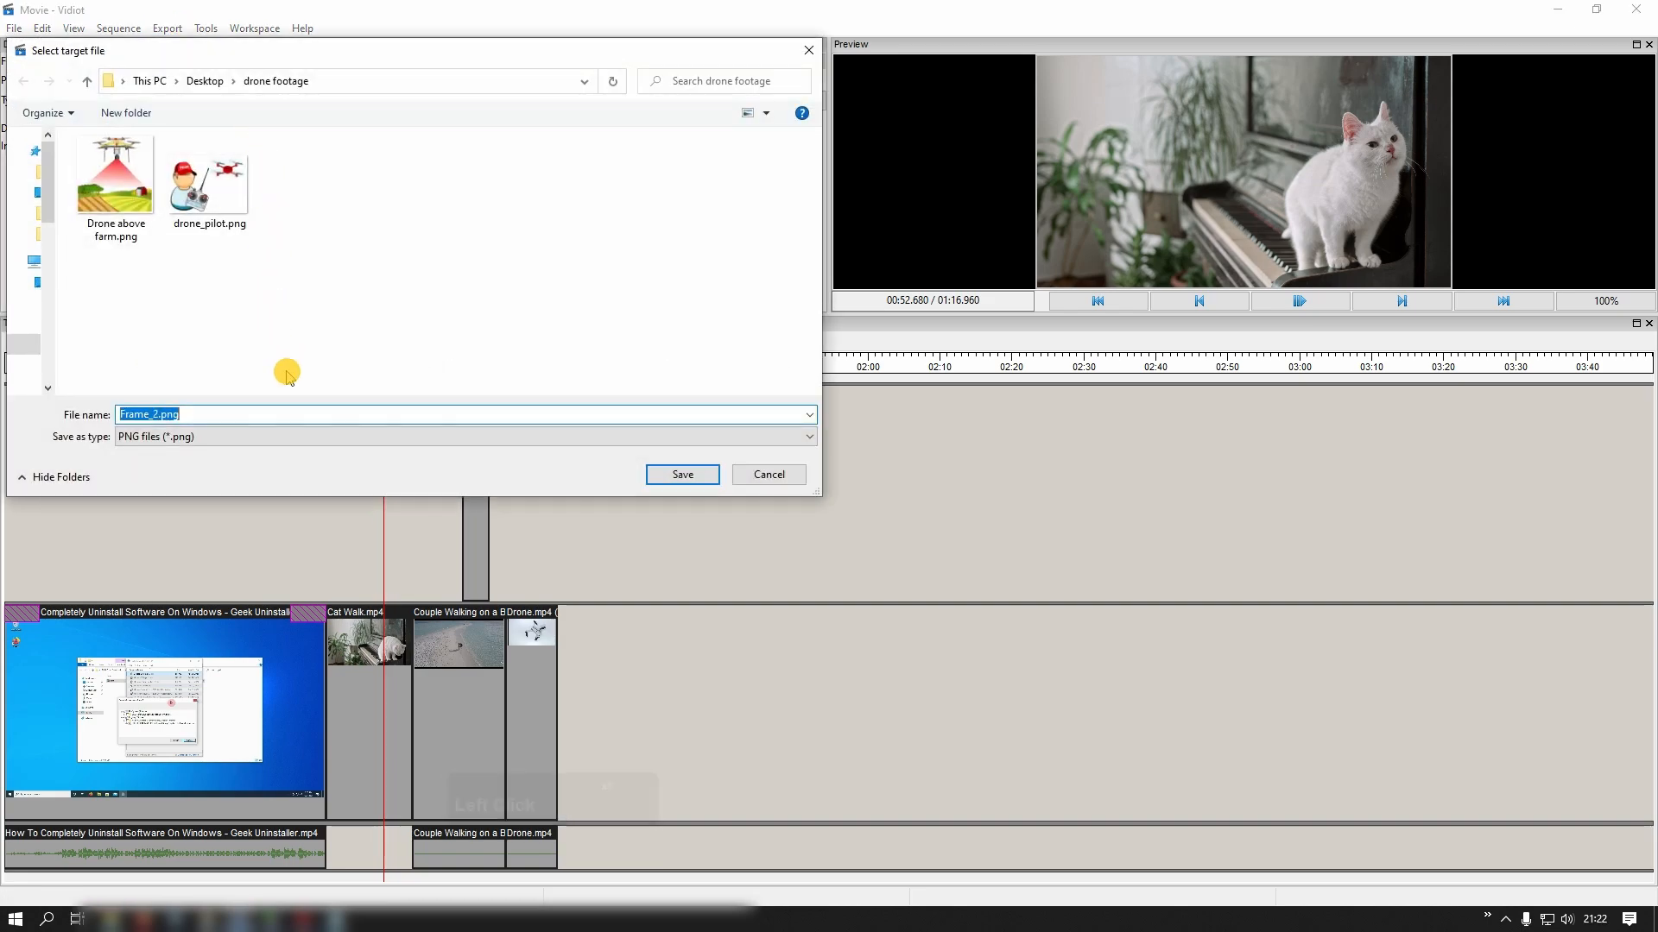
pyautogui.write('cat')
pyautogui.press('Return')
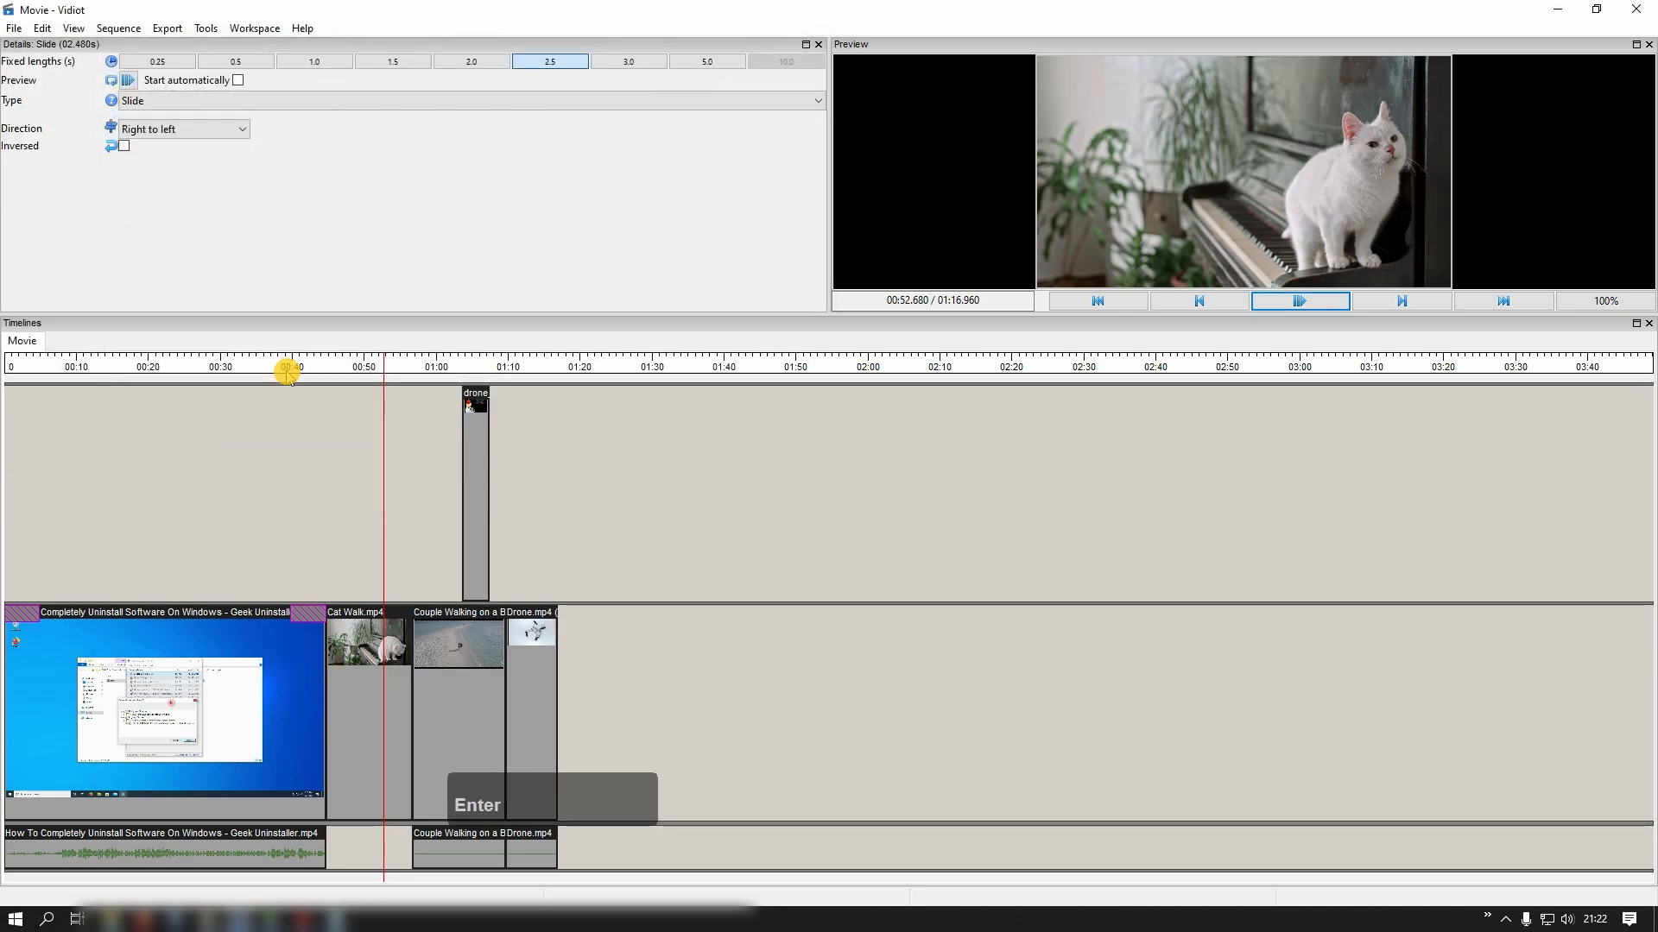
# Add cat.png to the overlay video track above Cat Walk.mp4, ending at about 00:52.7 and trimmed to 1.84 seconds, and preview it.
pyautogui.rightClick(559, 495)
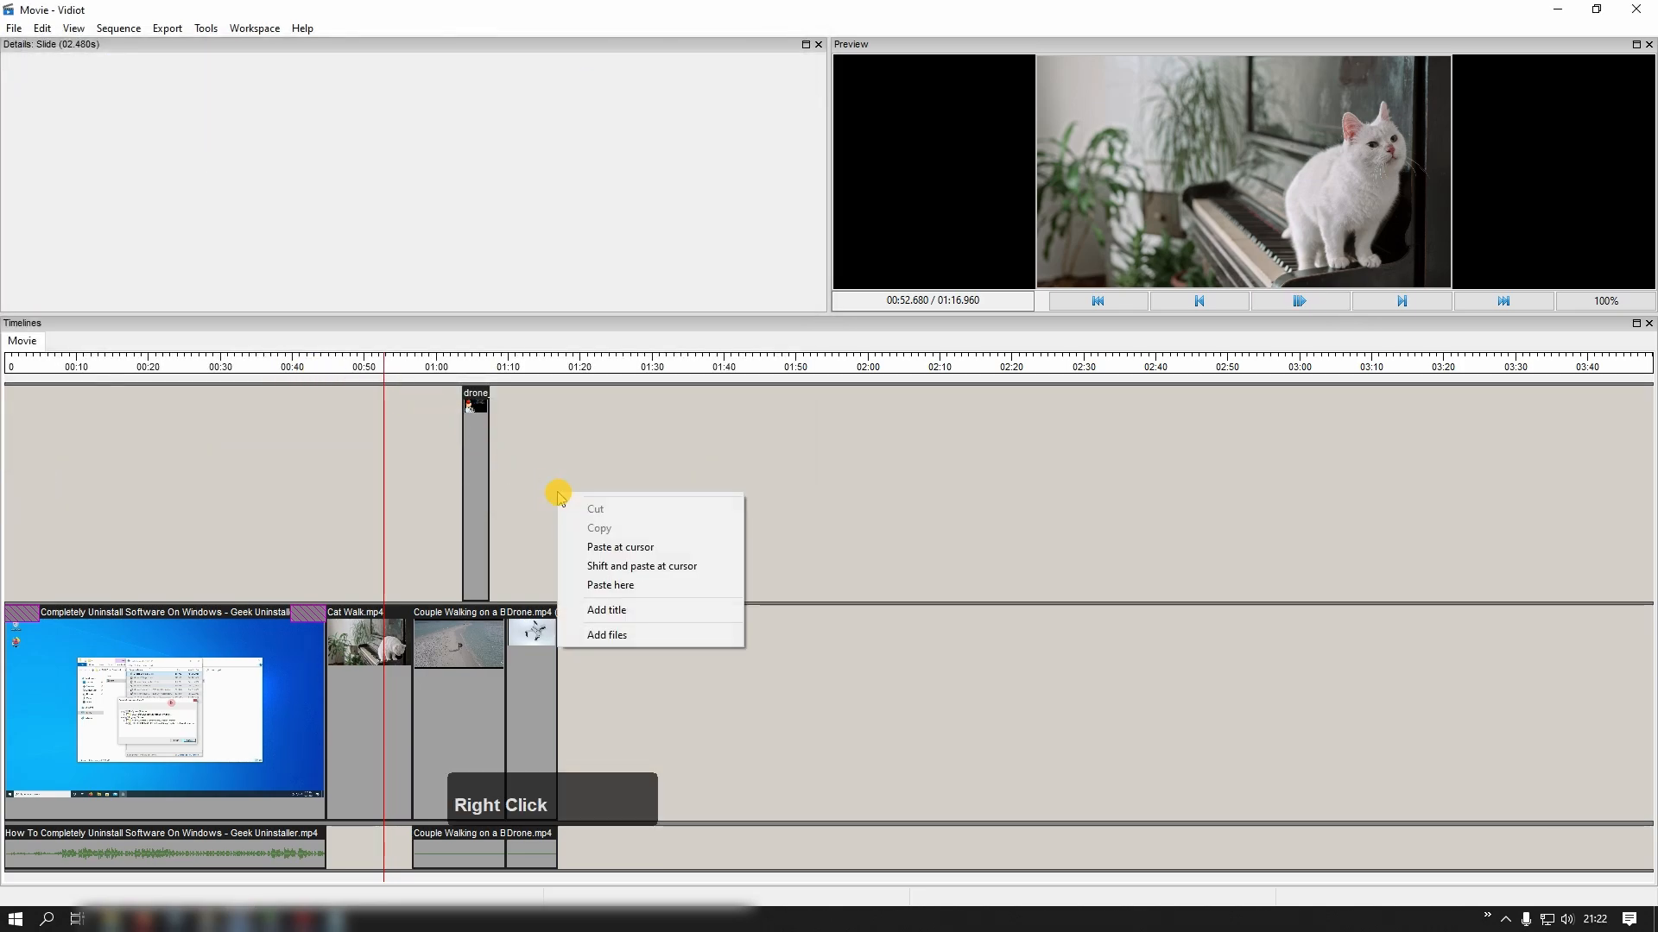
pyautogui.click(635, 647)
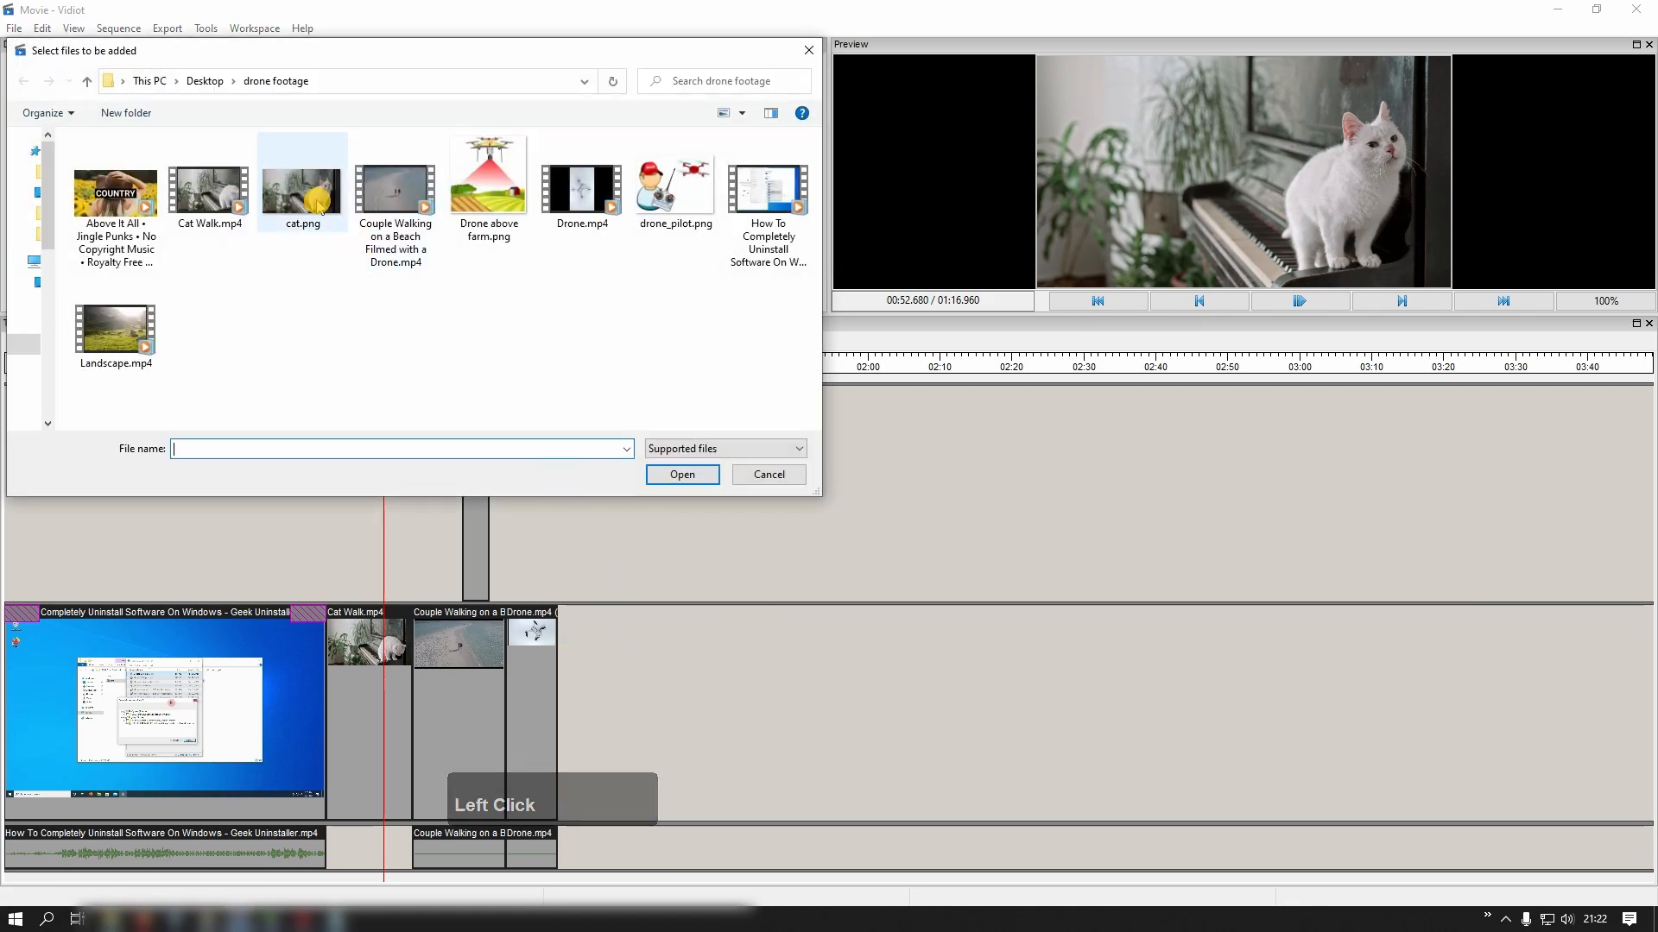
pyautogui.doubleClick(307, 194)
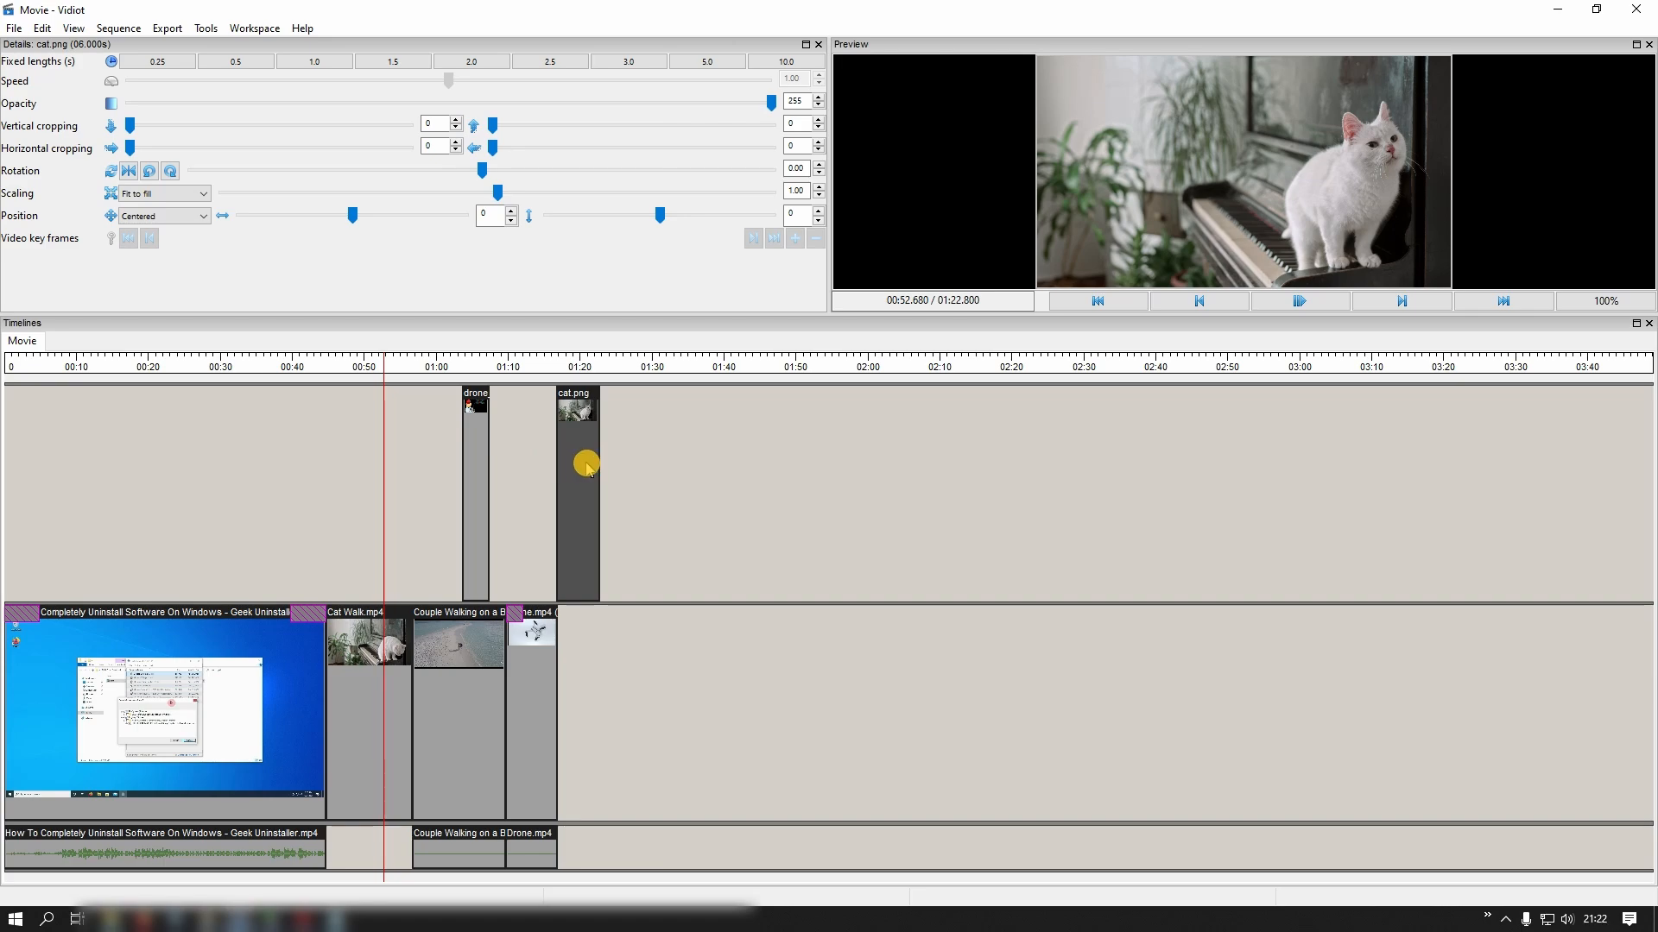
pyautogui.moveTo(586, 467); pyautogui.dragTo(383, 451)
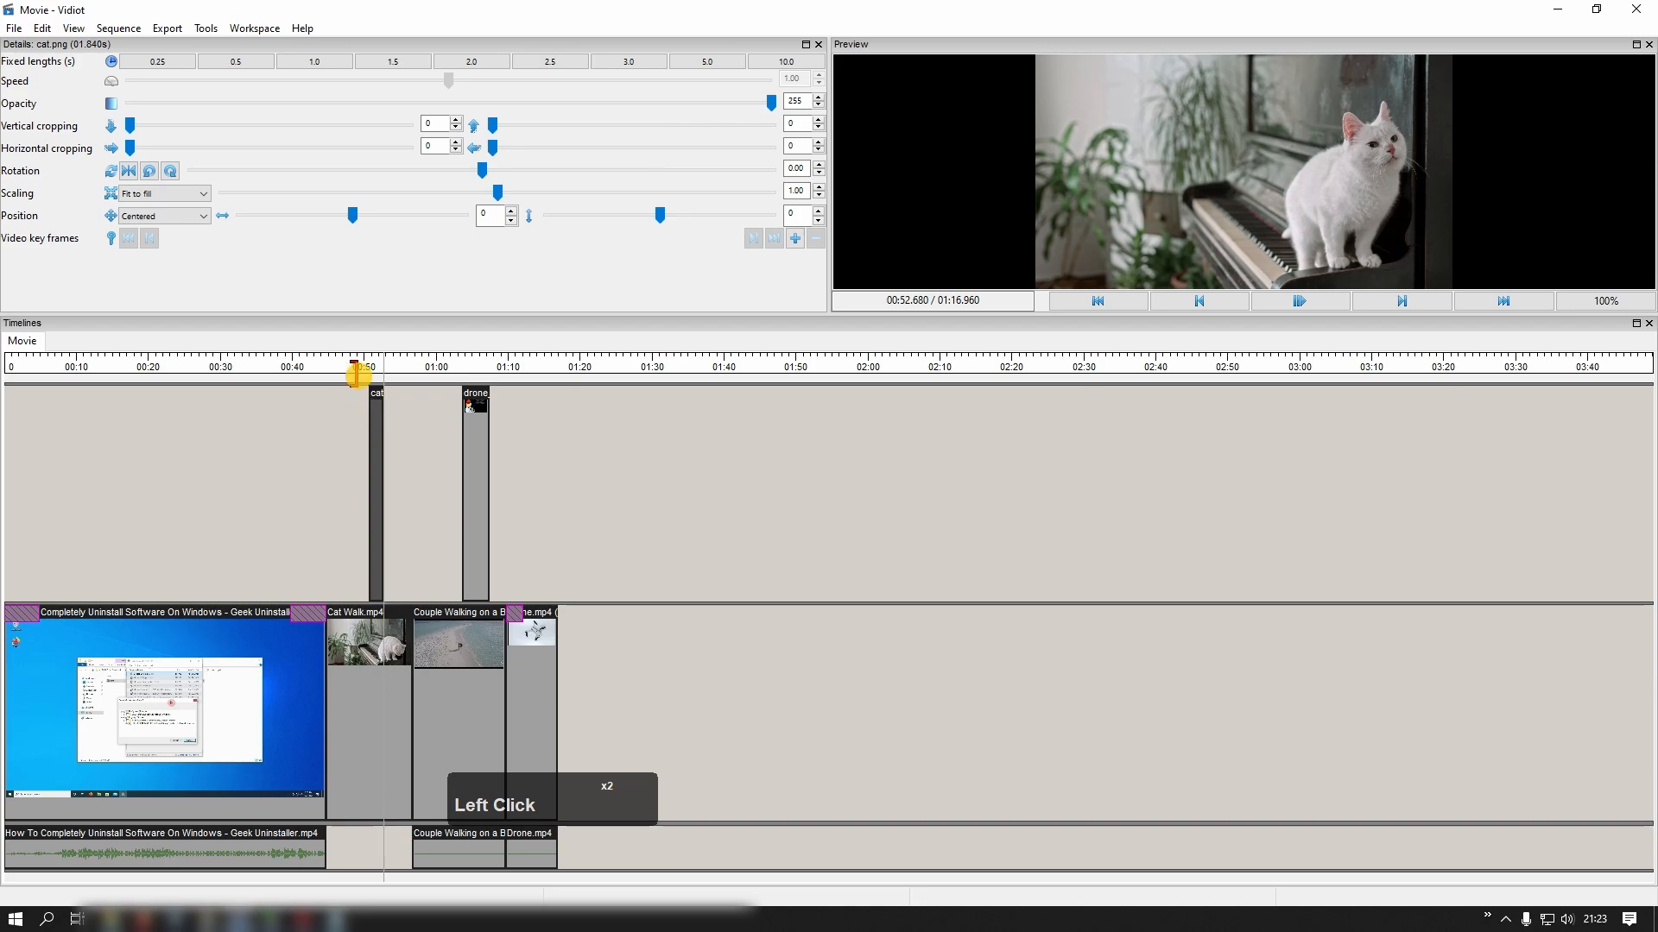
pyautogui.click(348, 371)
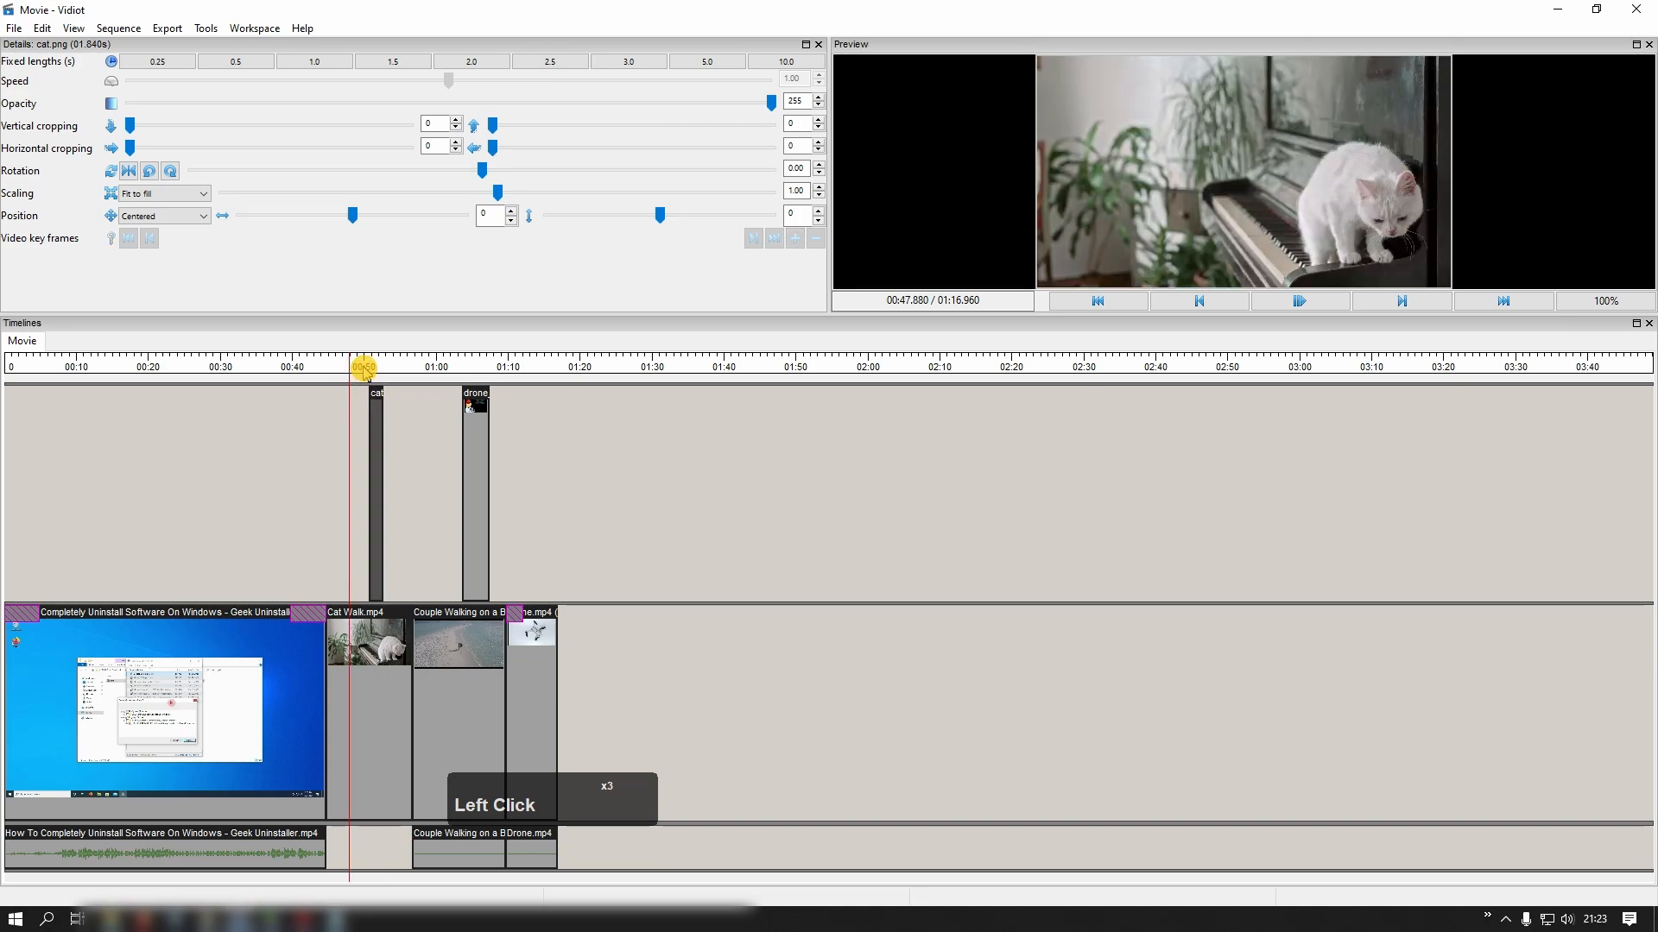
pyautogui.click(364, 372)
pyautogui.press('space')
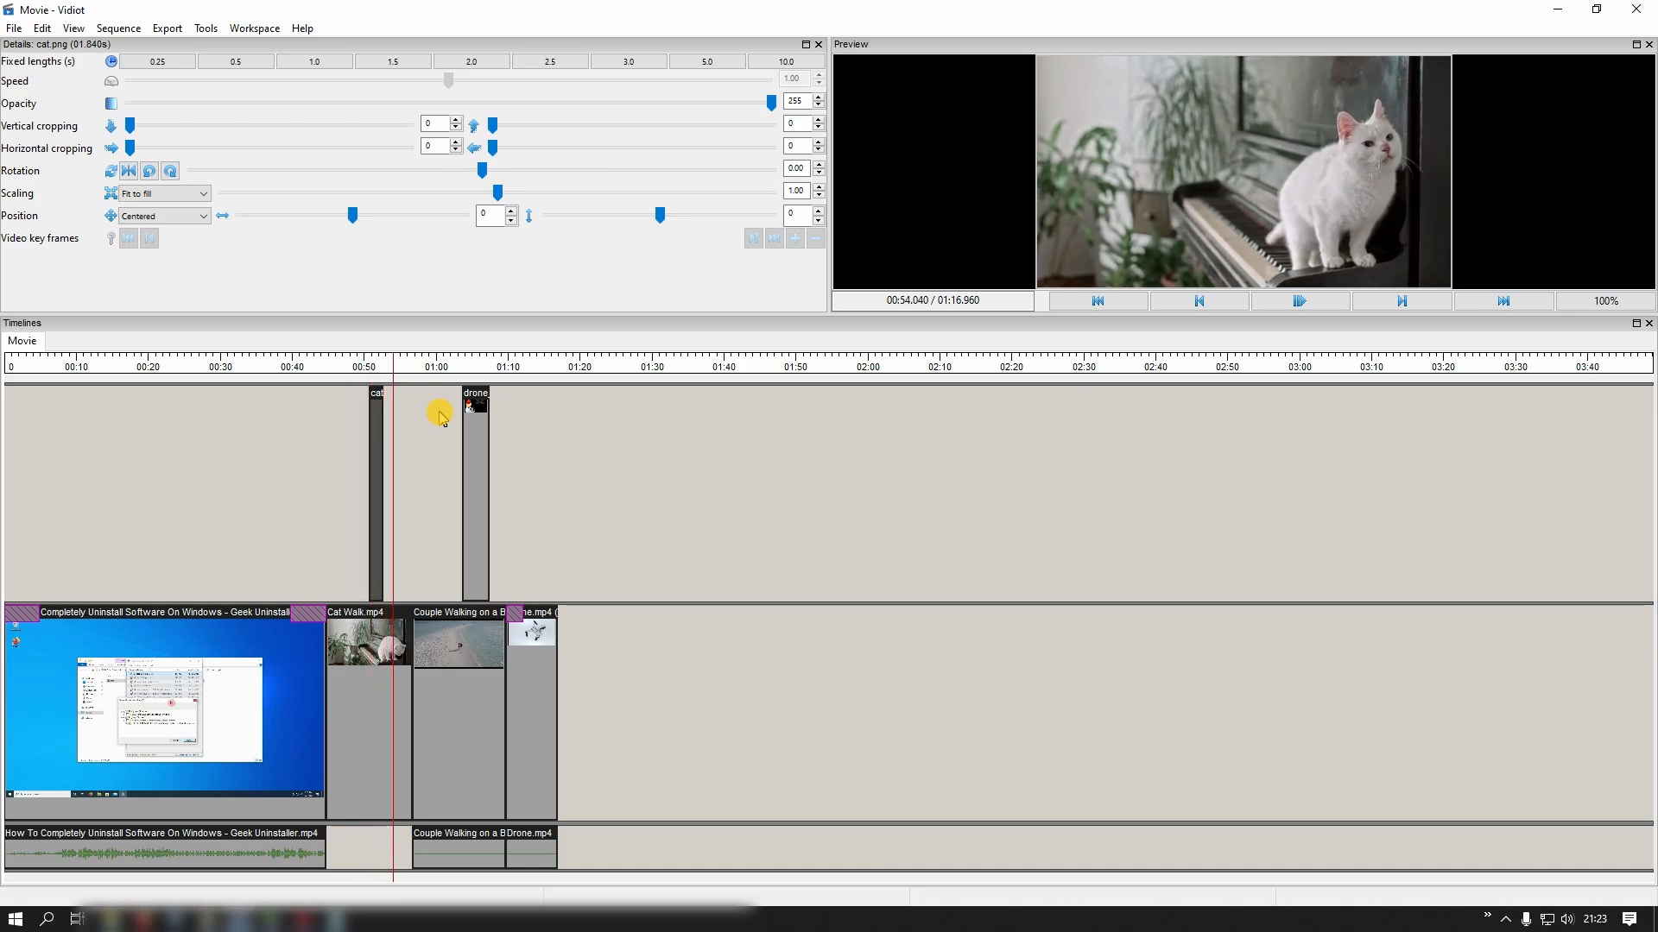
pyautogui.press('space')
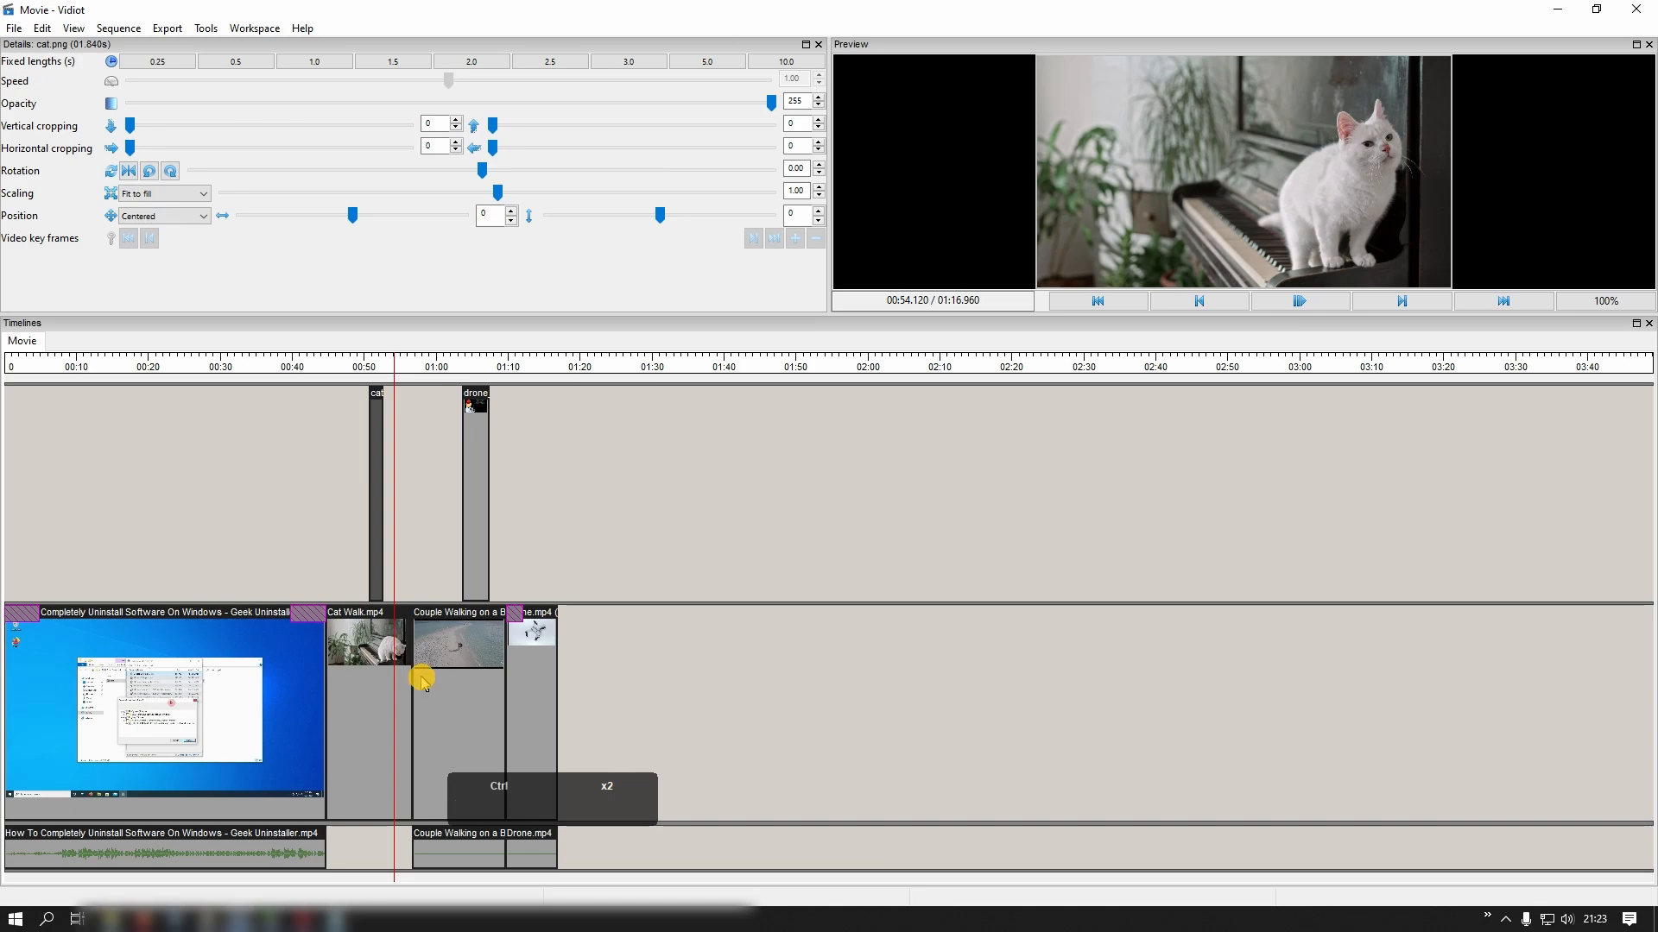
# Add a title clip to the overlay video track at about 00:33.
pyautogui.scroll(2, 418, 673)
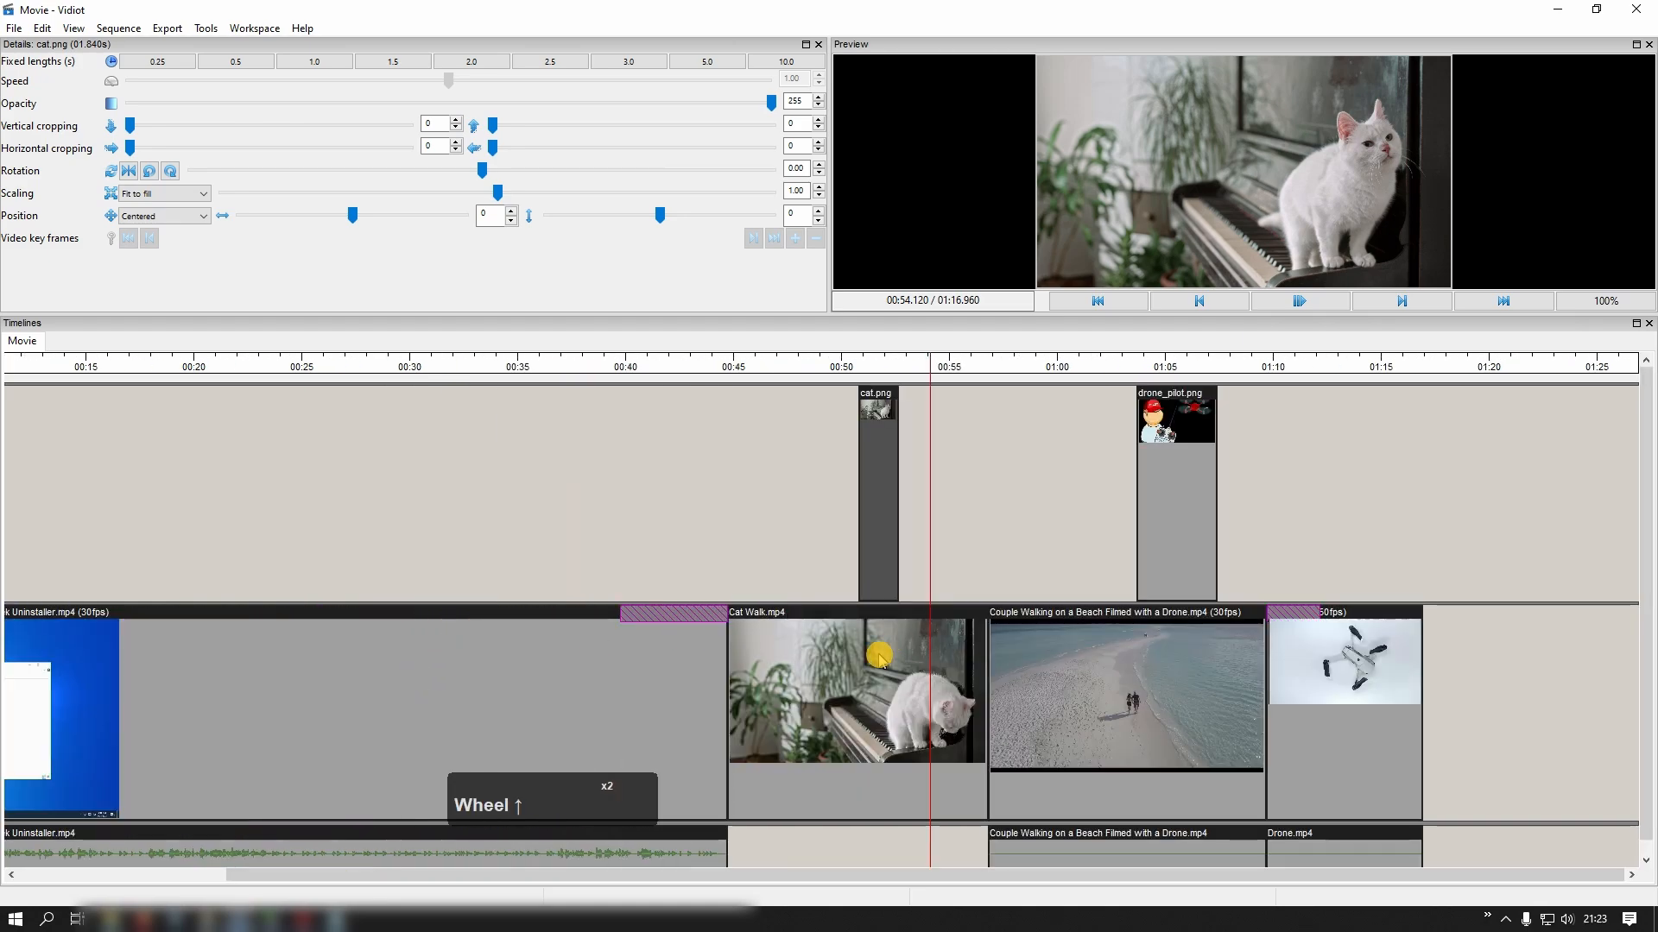
pyautogui.scroll(-2, 876, 658)
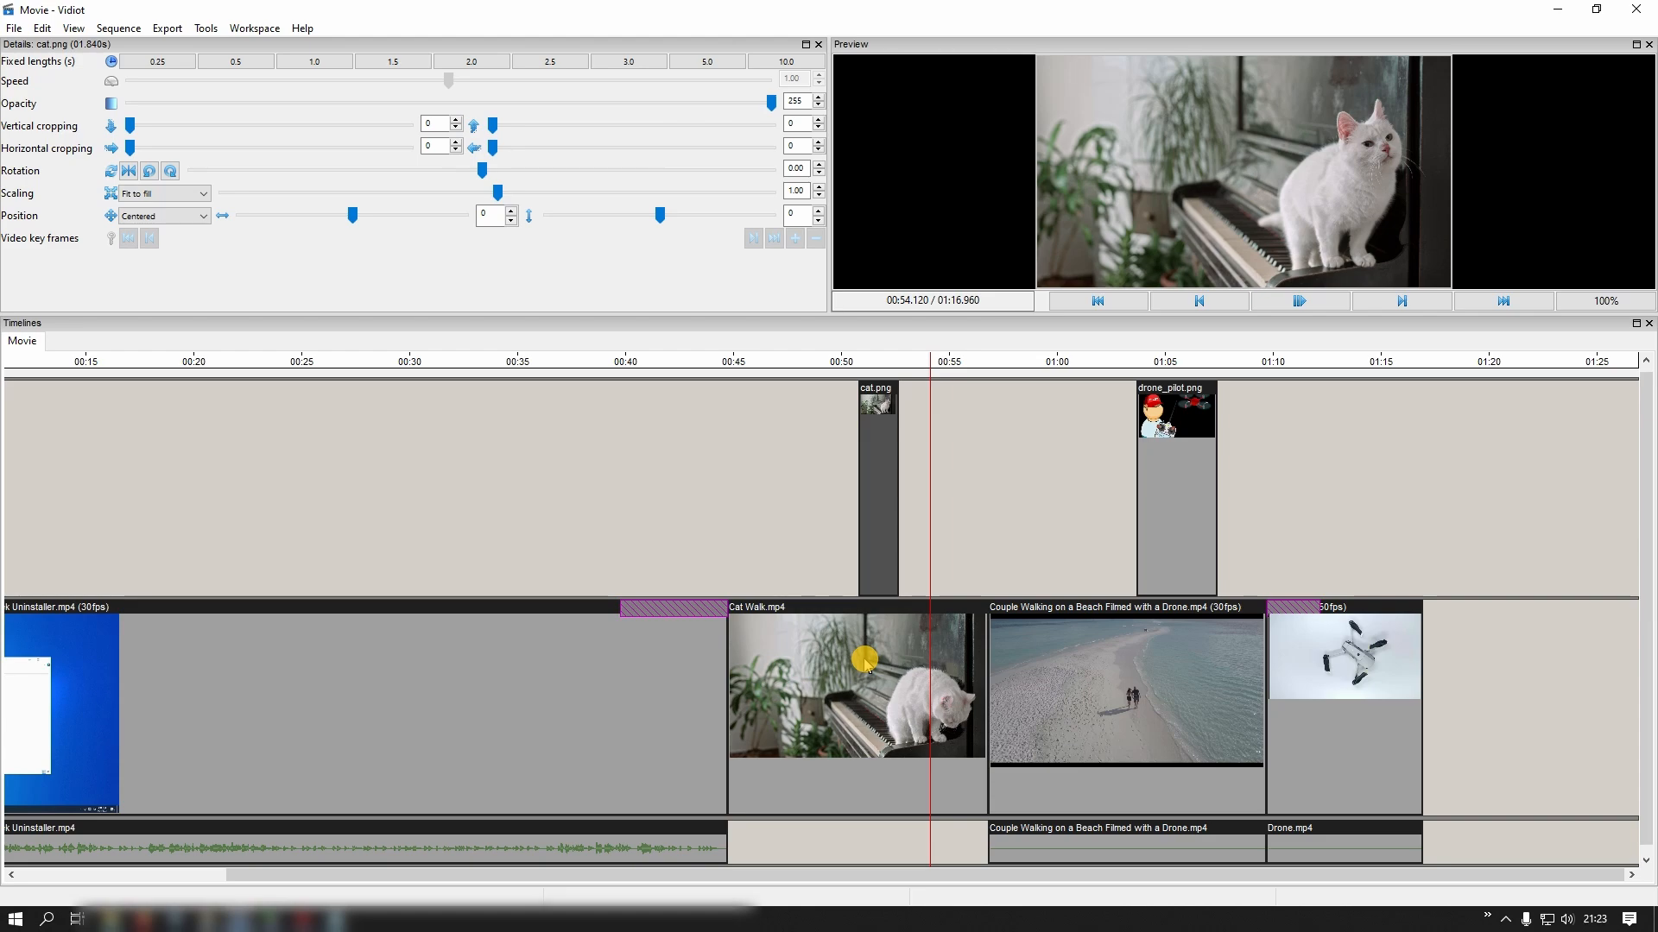
pyautogui.click(570, 437)
pyautogui.click(492, 437)
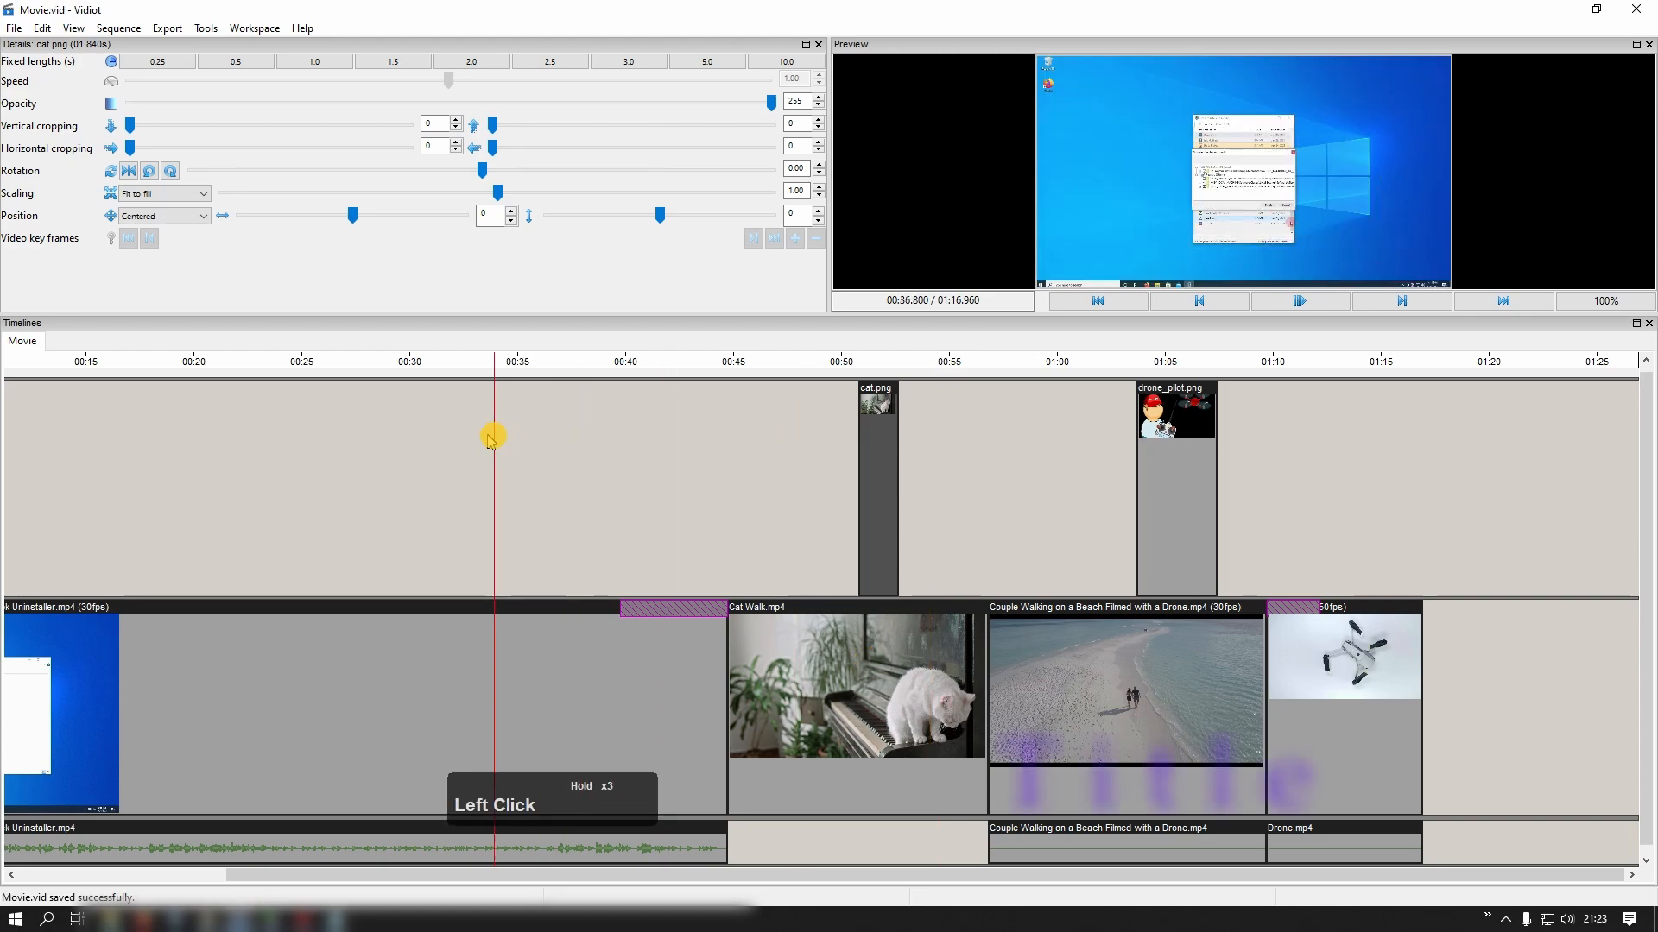
pyautogui.click(448, 436)
pyautogui.rightClick(478, 437)
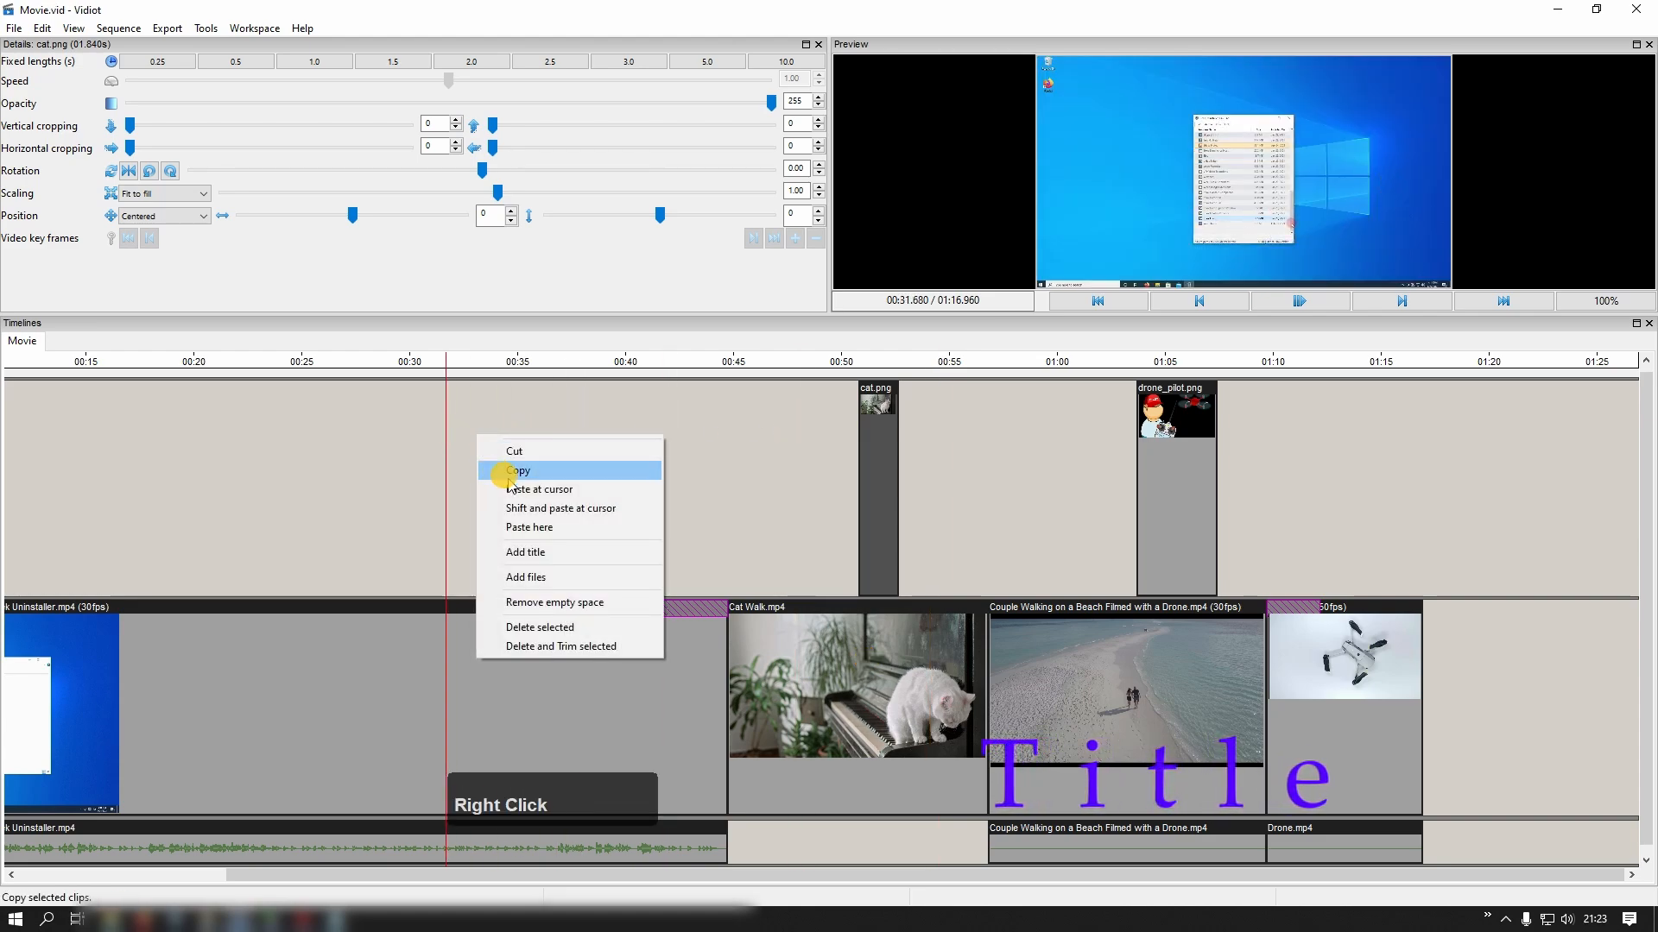
pyautogui.click(576, 553)
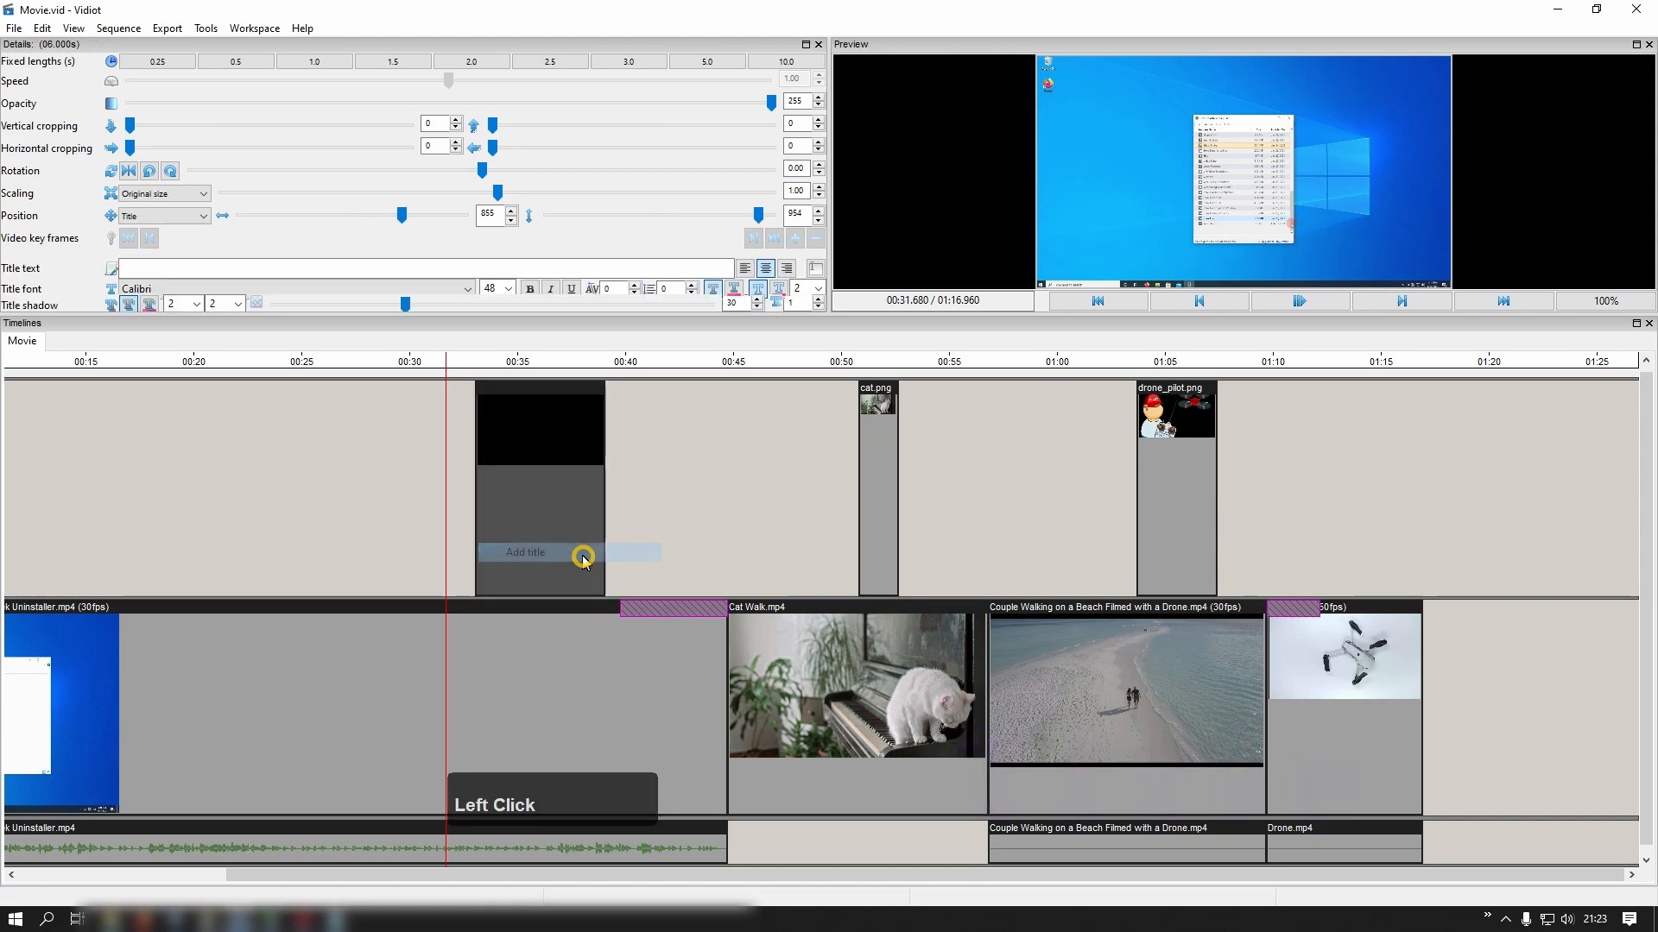
# Set the text of the title clip to "My Cat Video", with the playhead at about 00:35 for a live preview.
pyautogui.click(542, 412)
pyautogui.click(517, 363)
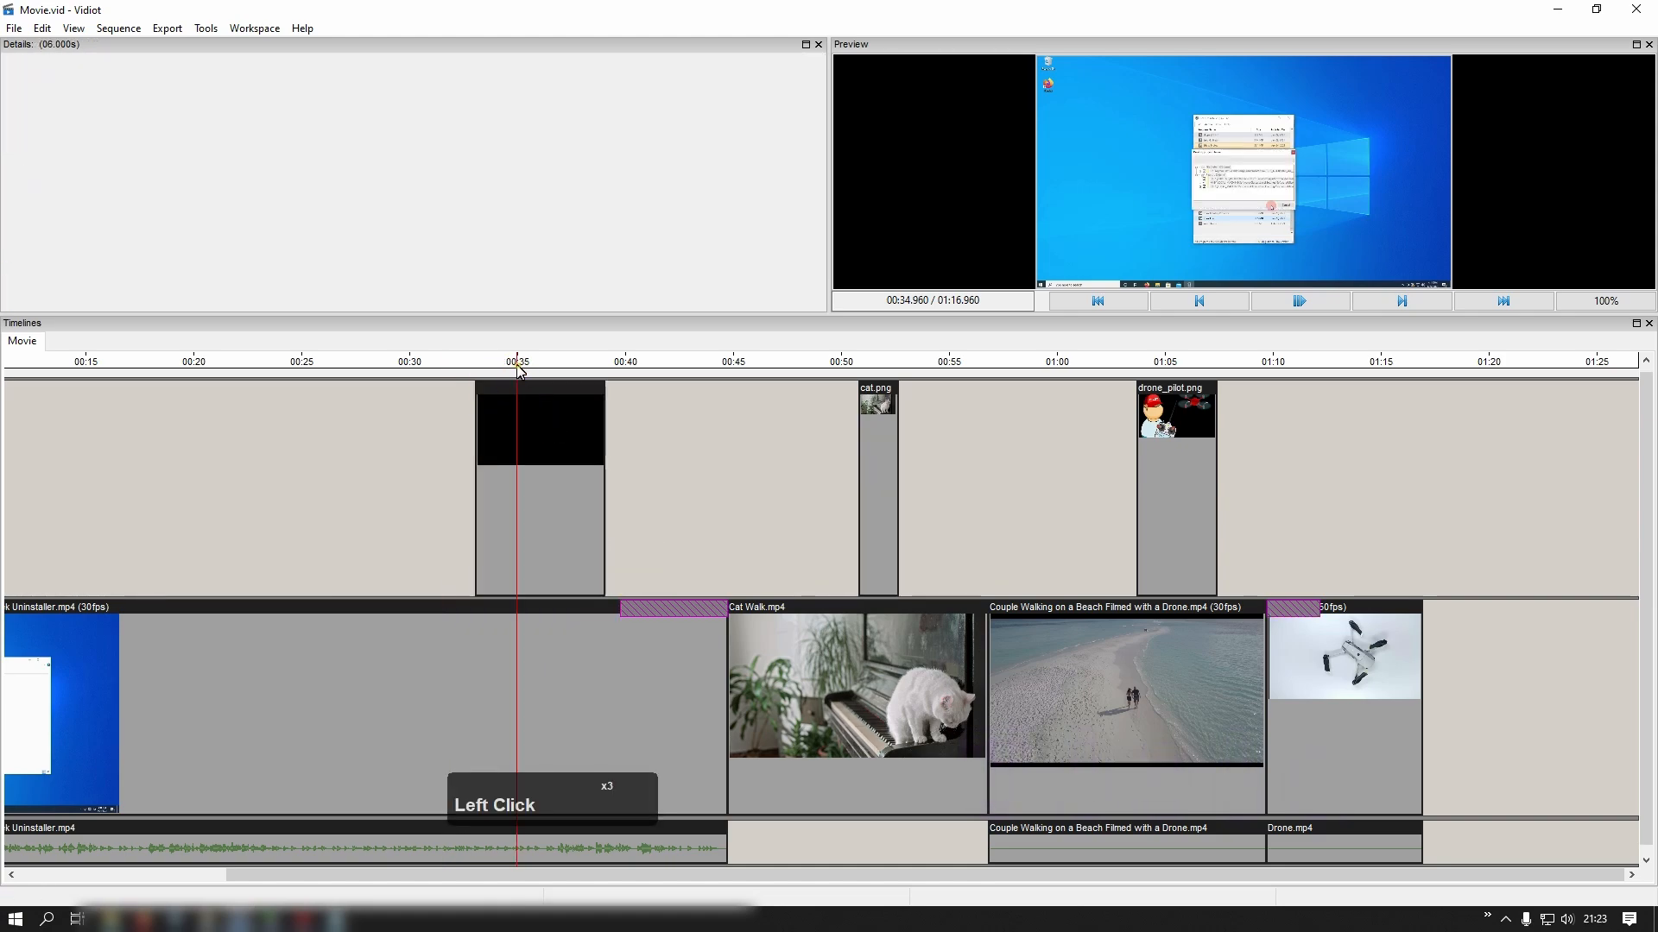
pyautogui.click(559, 457)
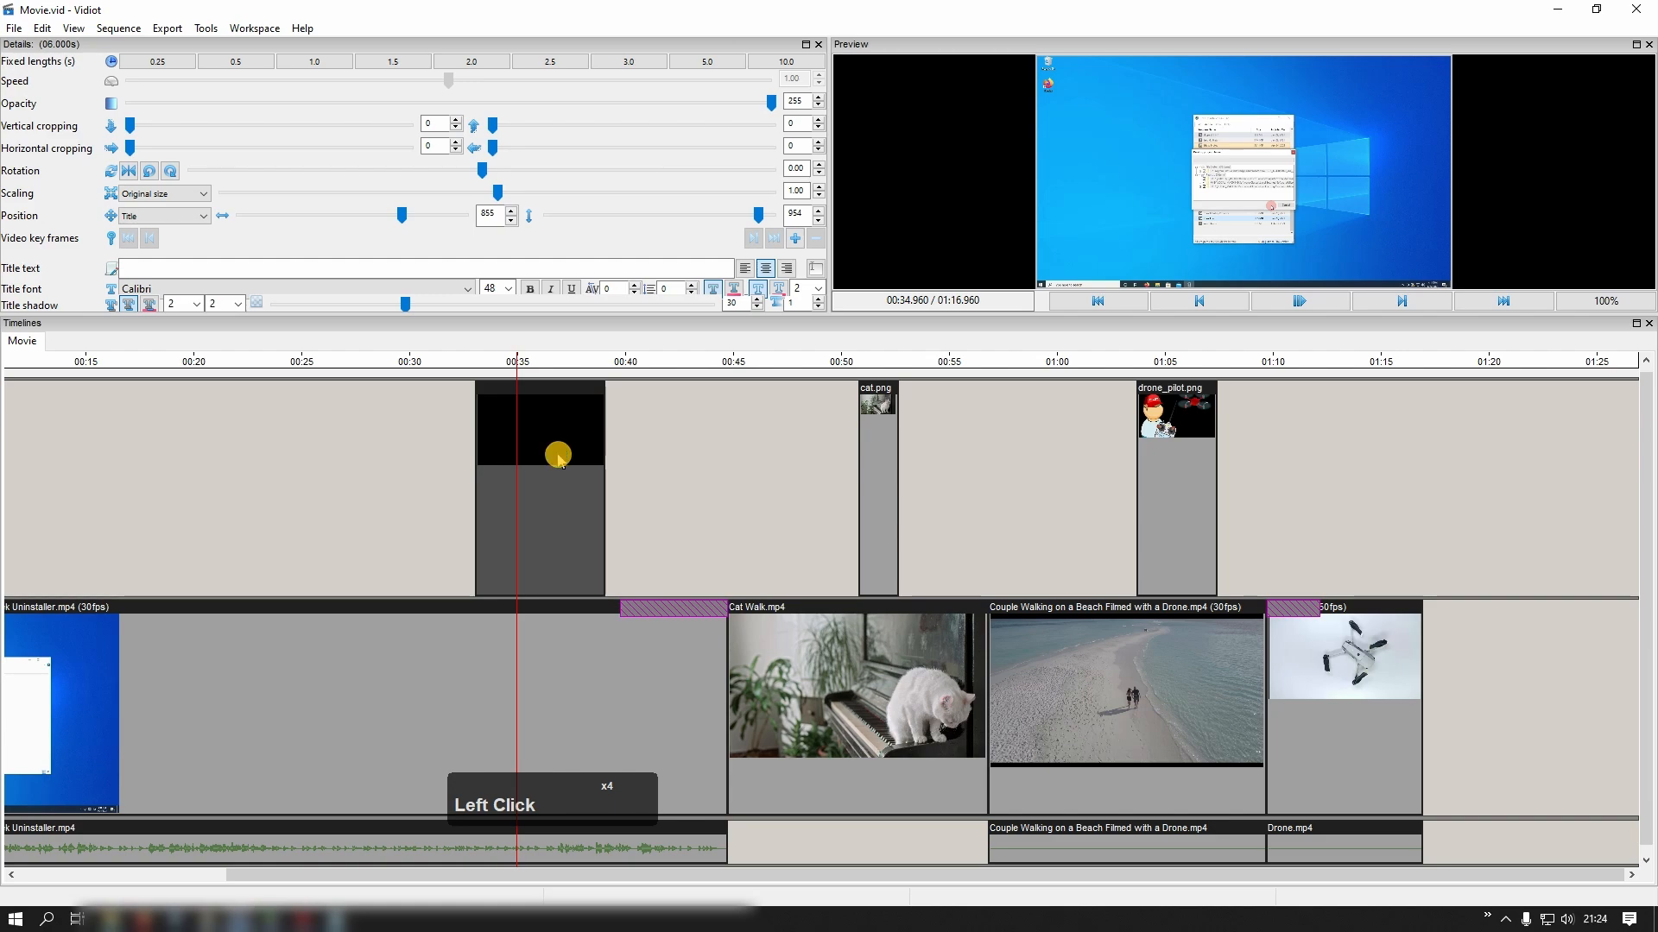
pyautogui.click(425, 268)
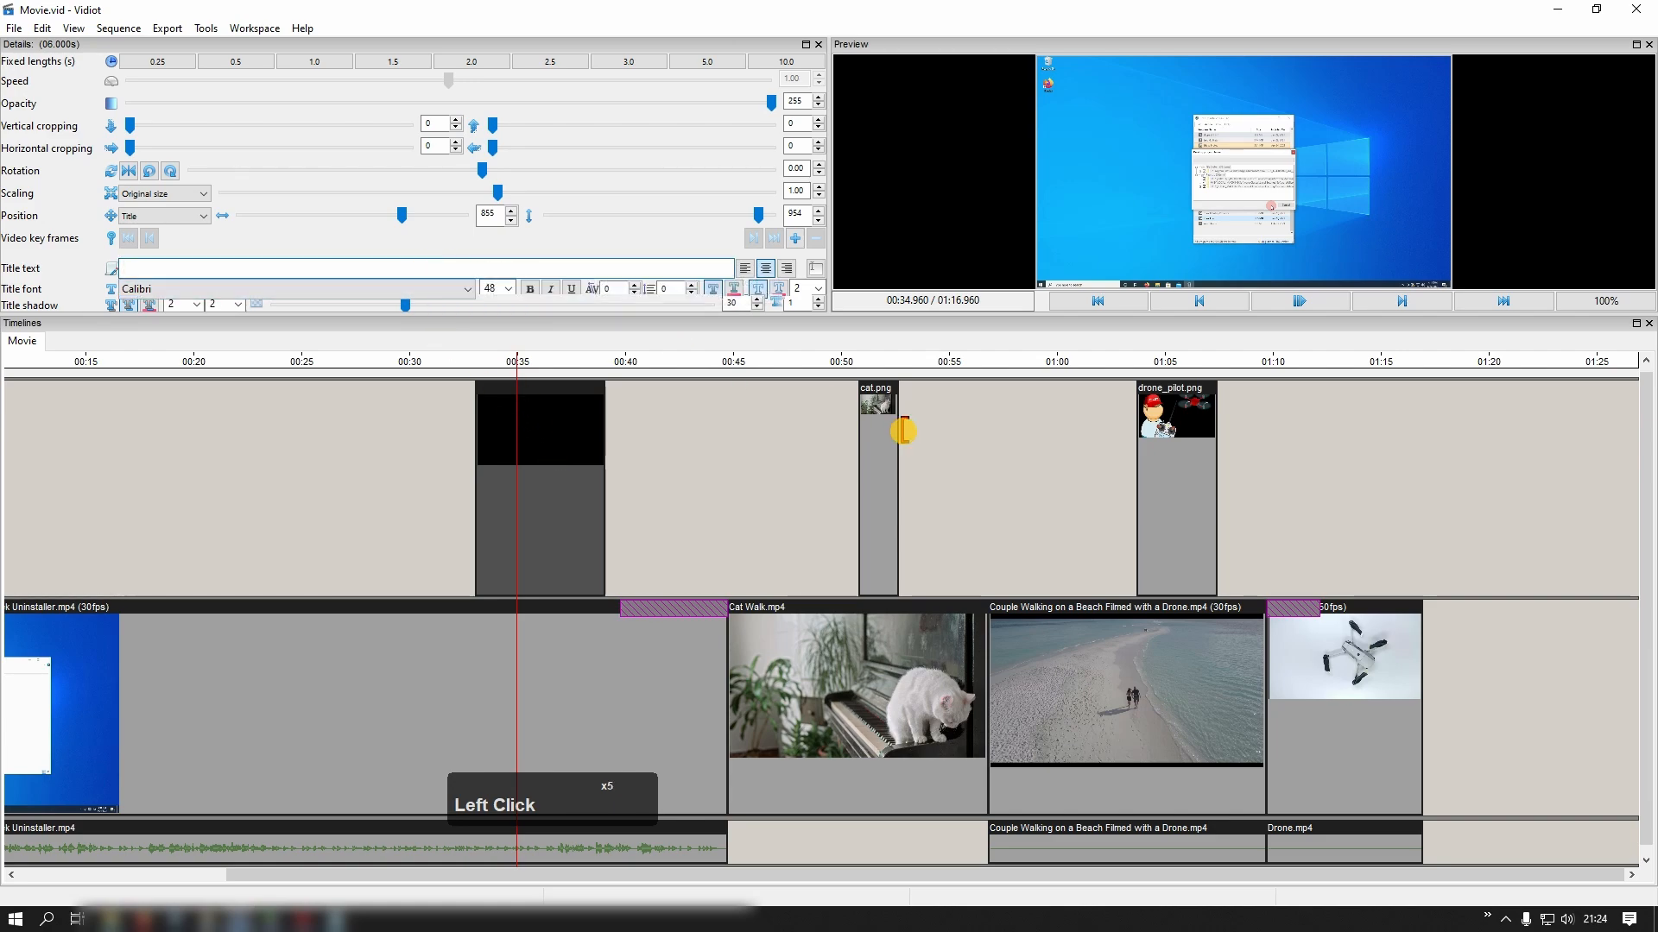
pyautogui.write('M')
pyautogui.press('space')
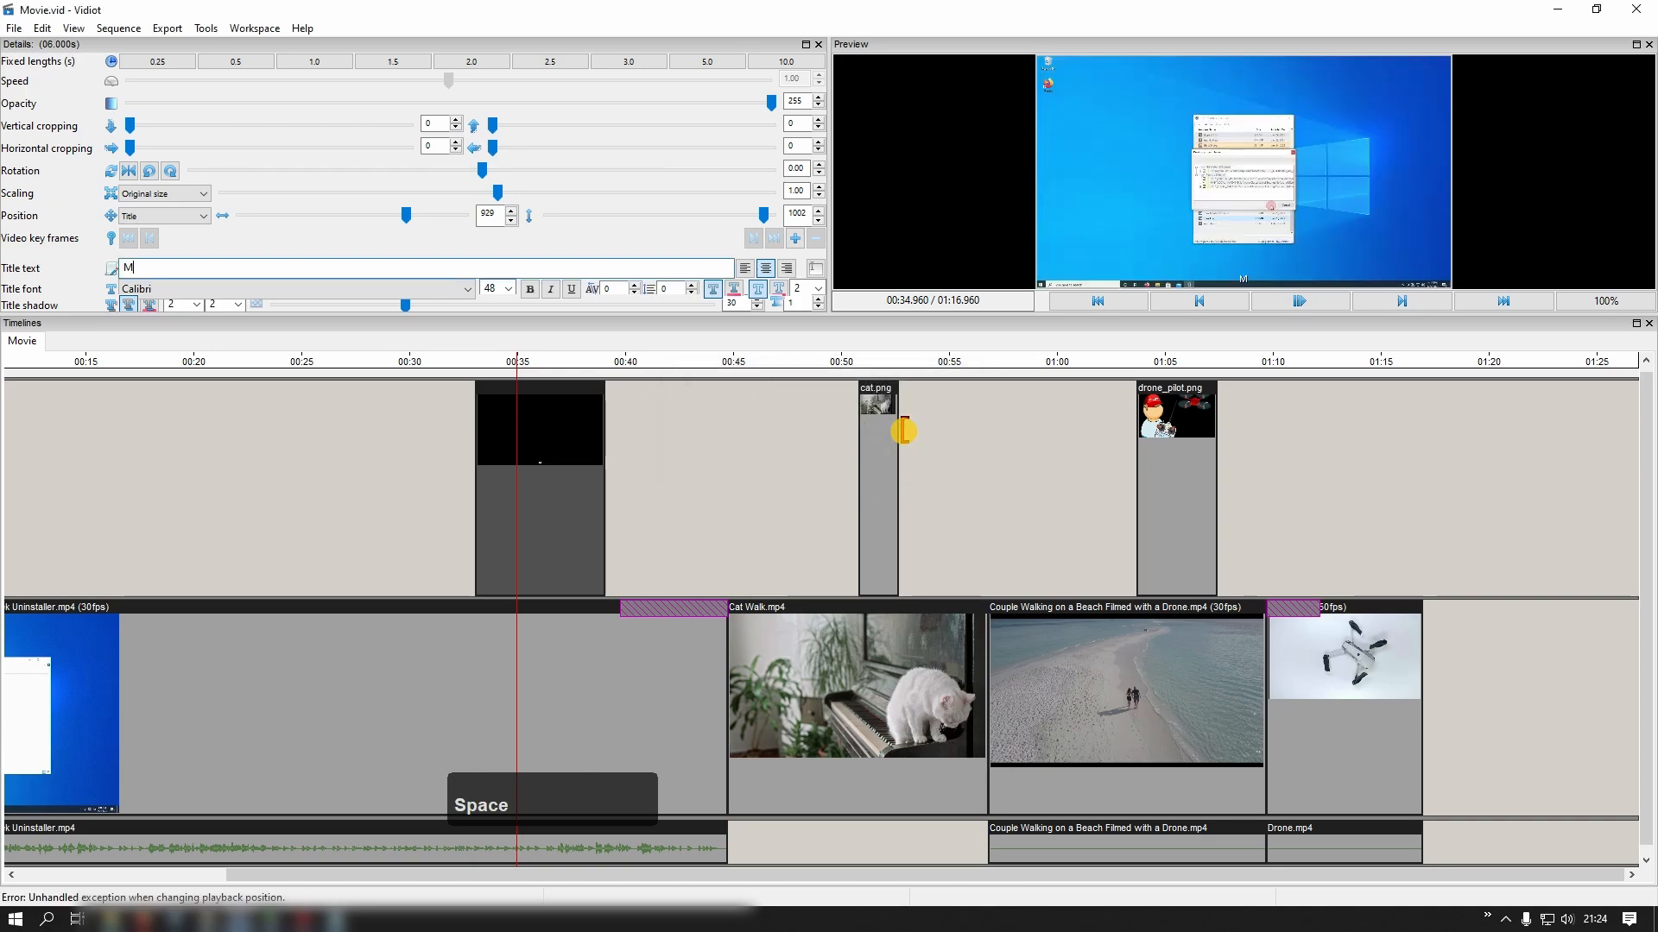
pyautogui.write('y Cat')
pyautogui.press('space')
pyautogui.write('Video')
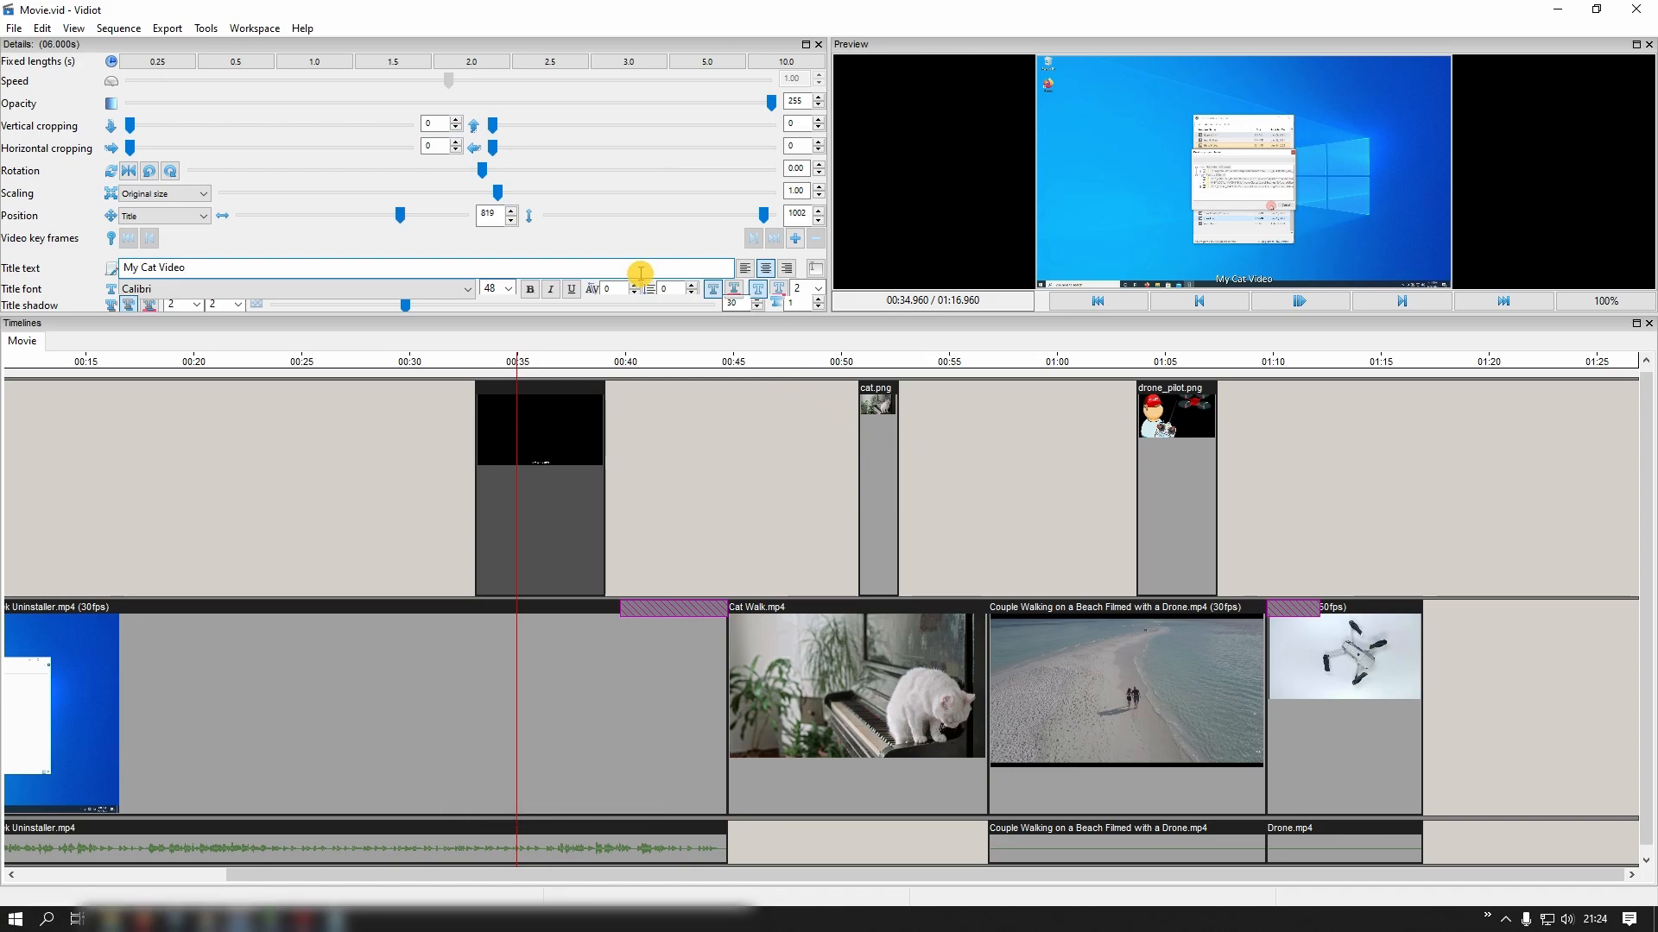
# Set both title shadow offsets to 7.
pyautogui.scroll(-1, 656, 279)
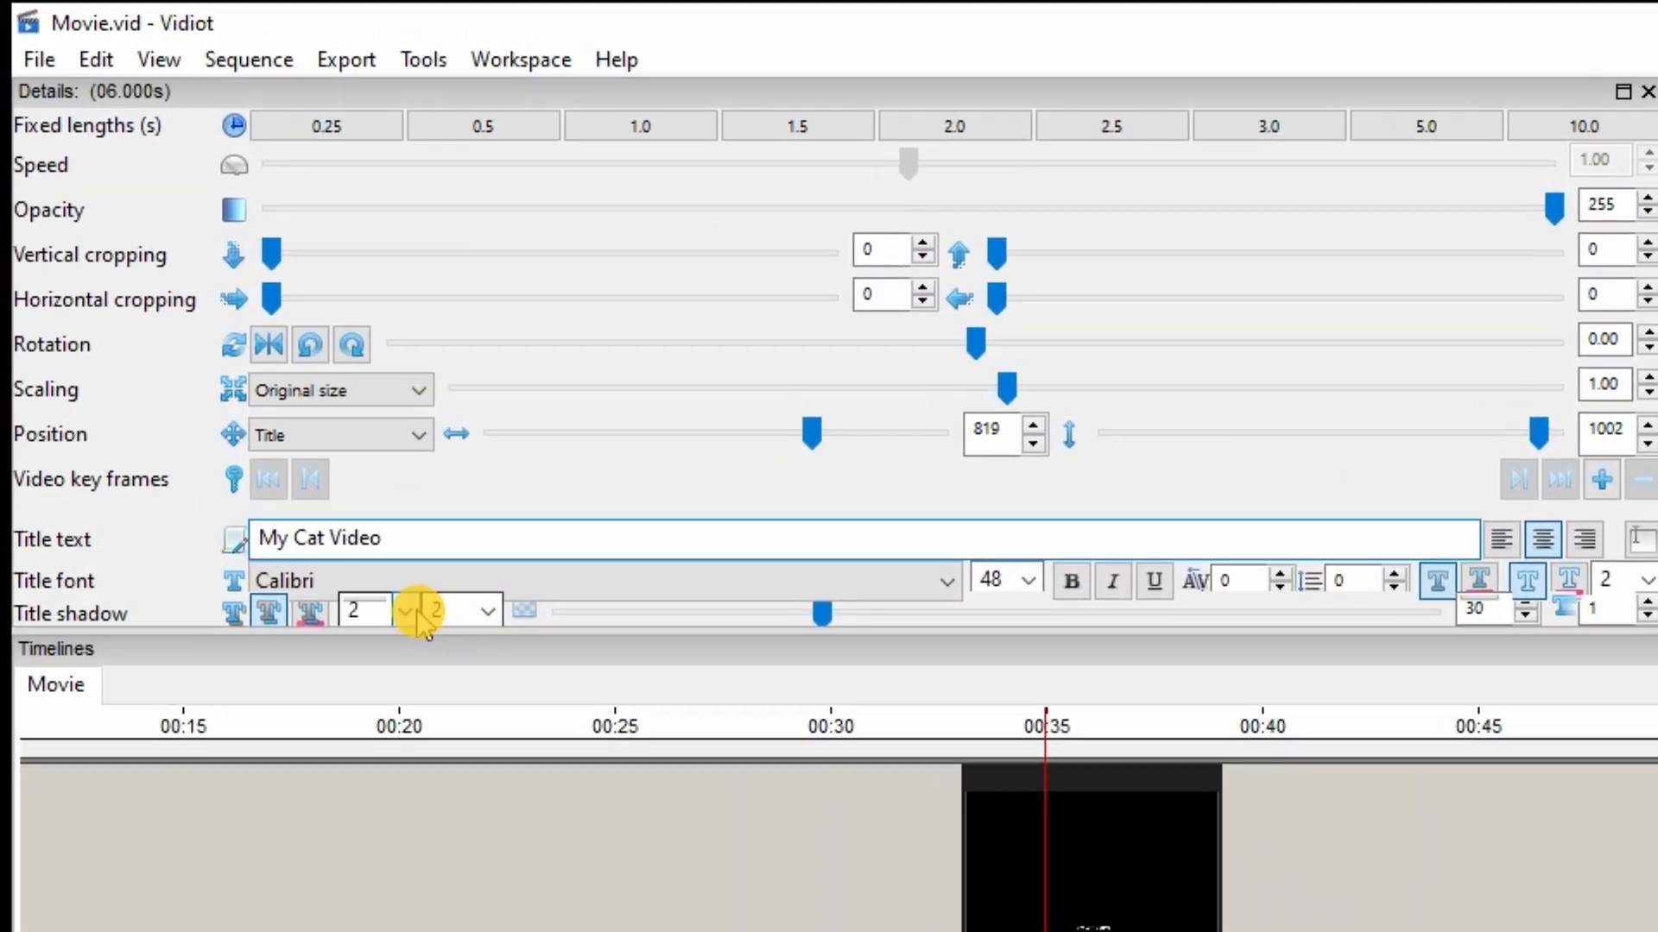
pyautogui.click(418, 615)
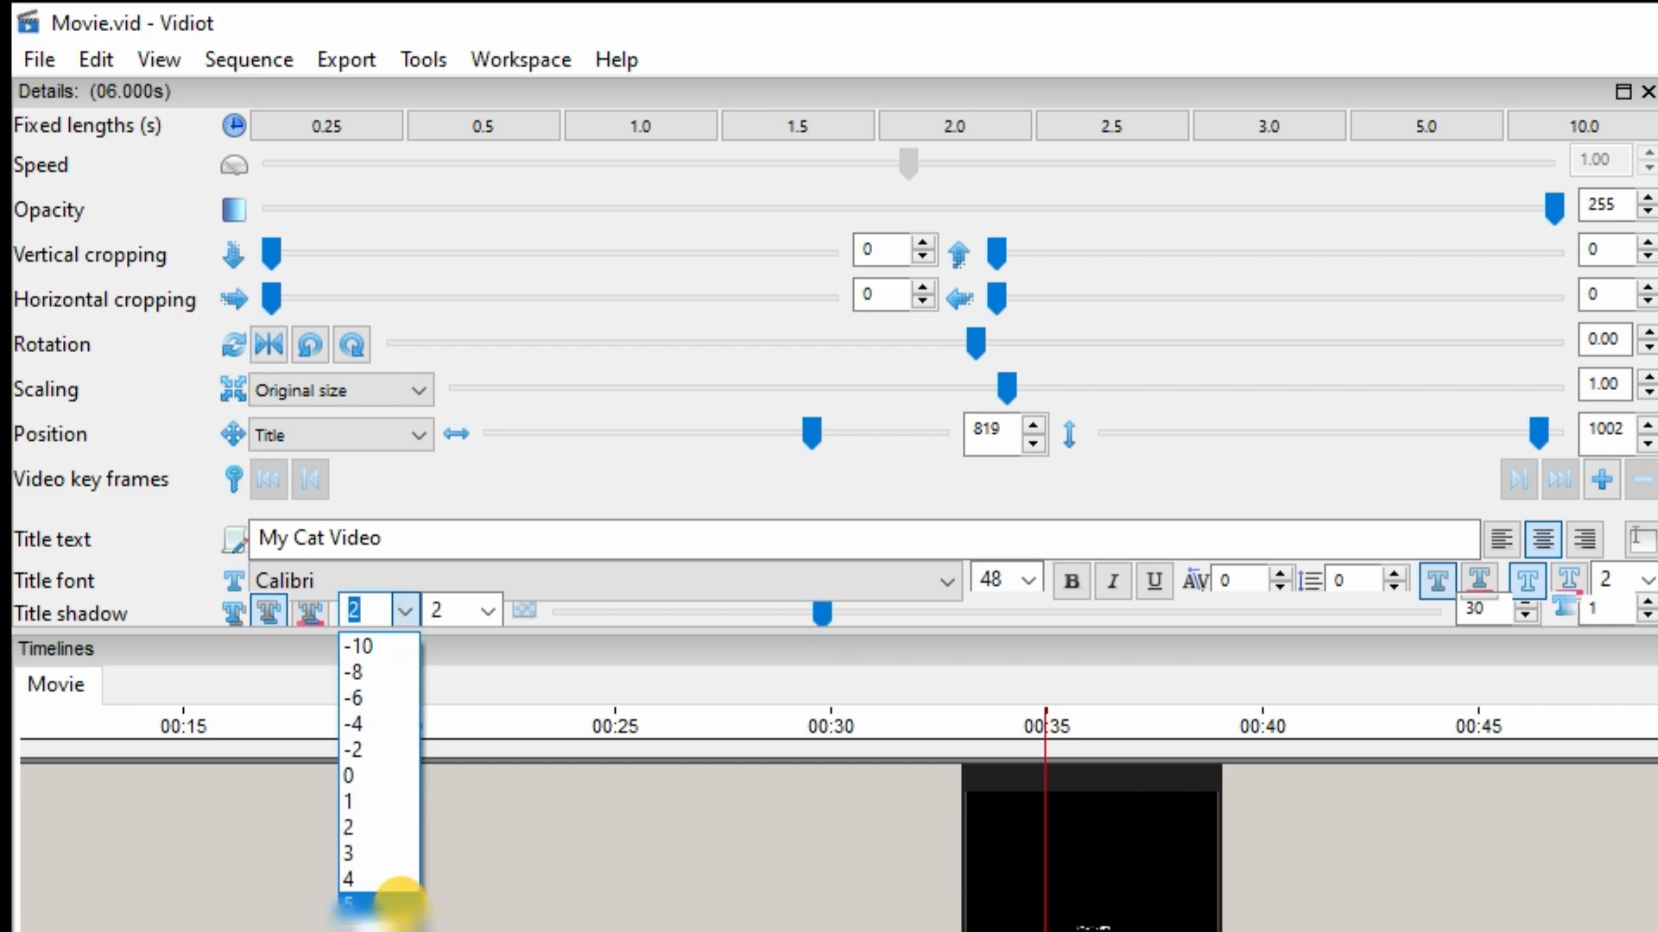
pyautogui.click(389, 898)
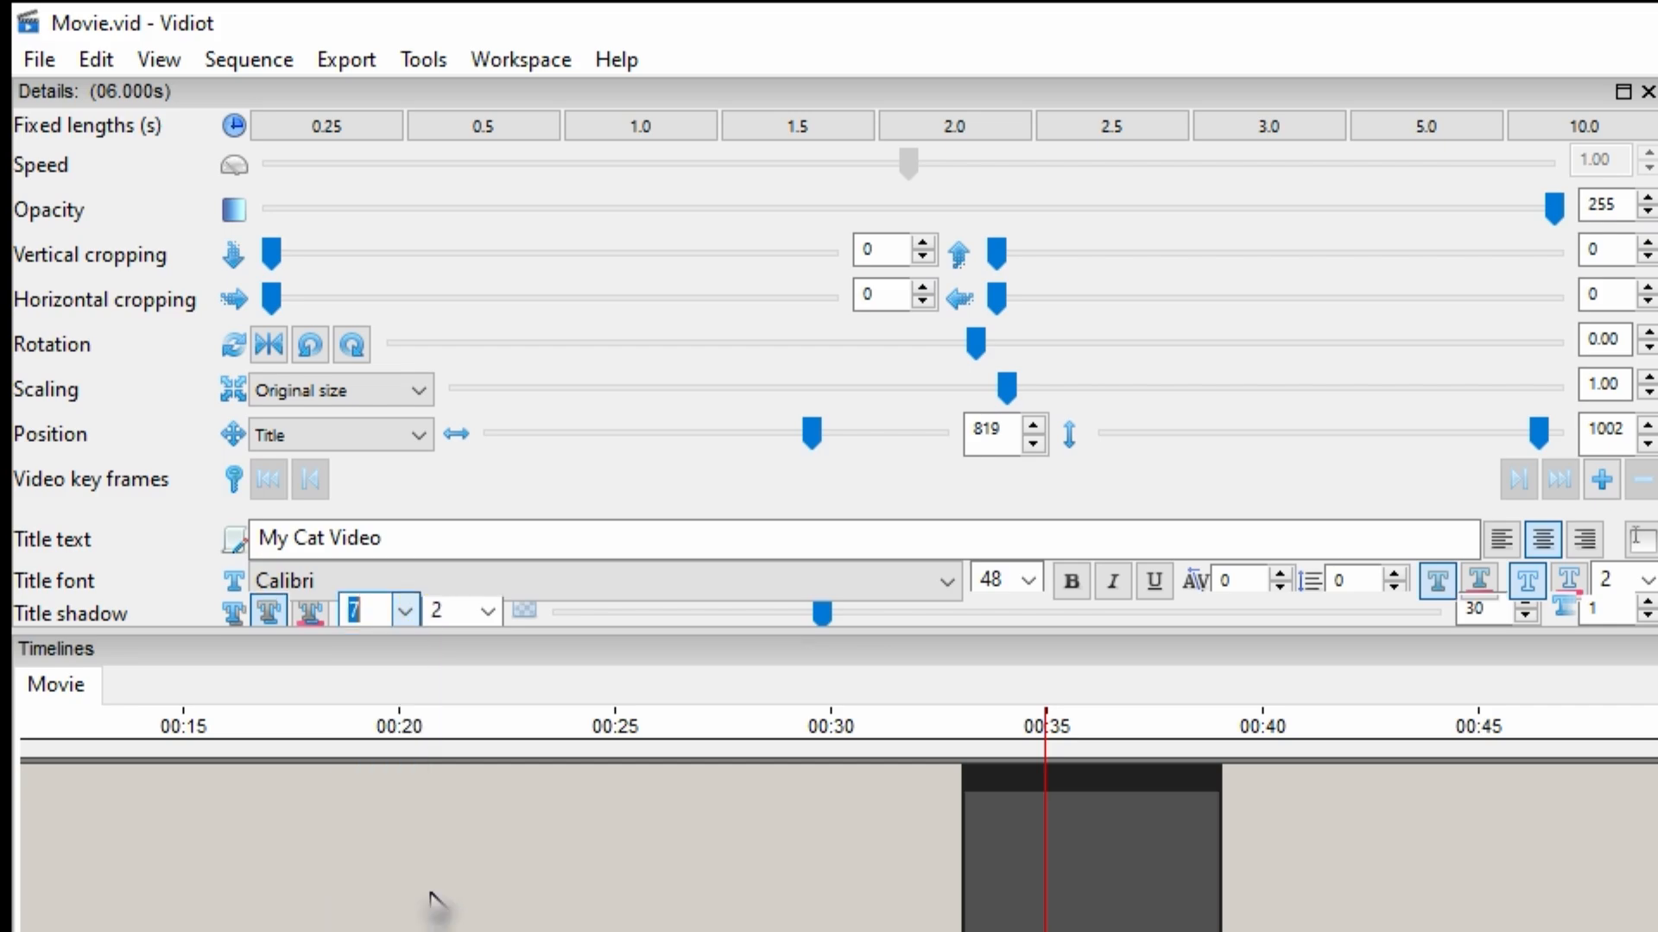
pyautogui.click(487, 612)
pyautogui.click(471, 931)
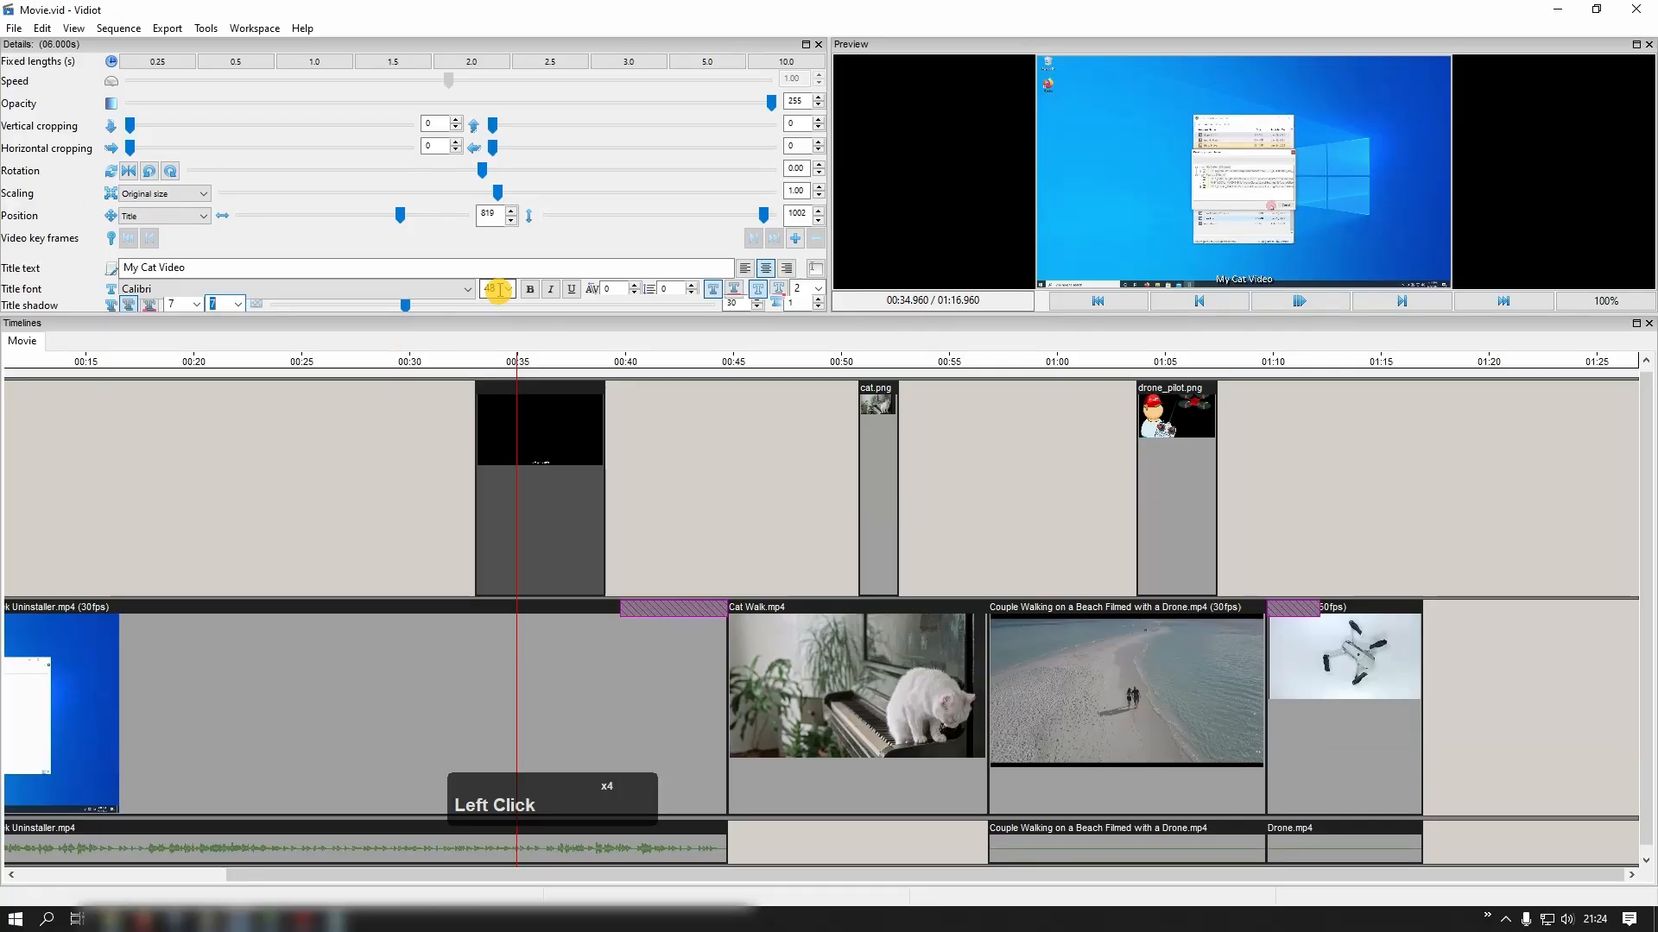
# Set the title font size to 96 and make the text bold.
pyautogui.click(498, 290)
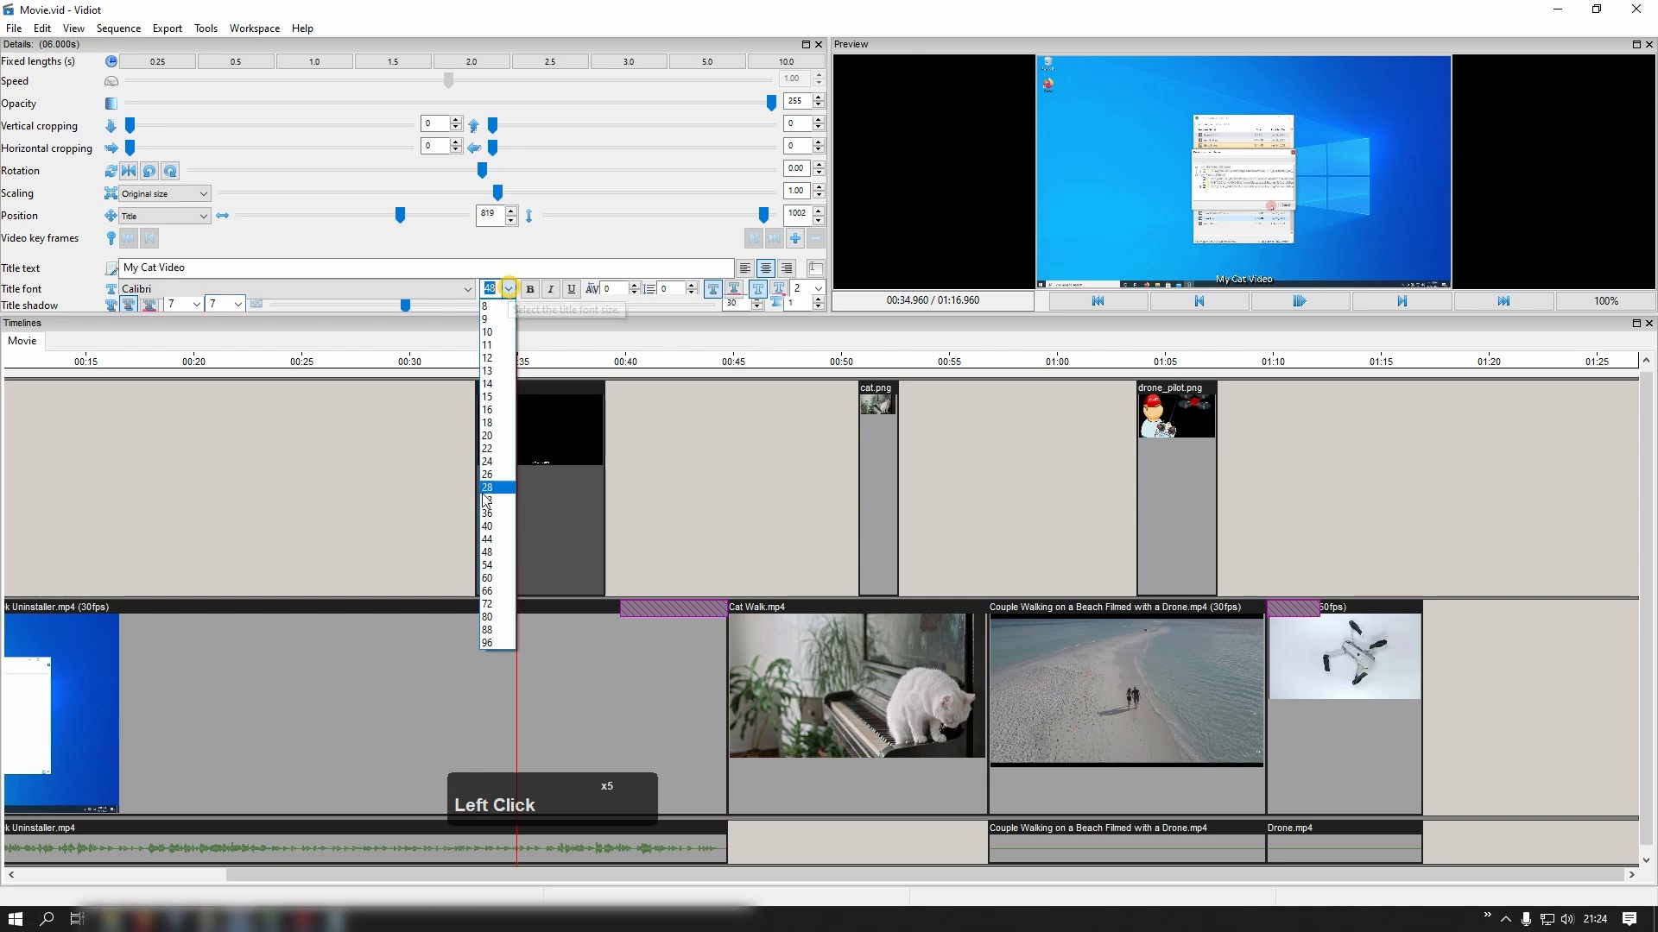
pyautogui.click(493, 644)
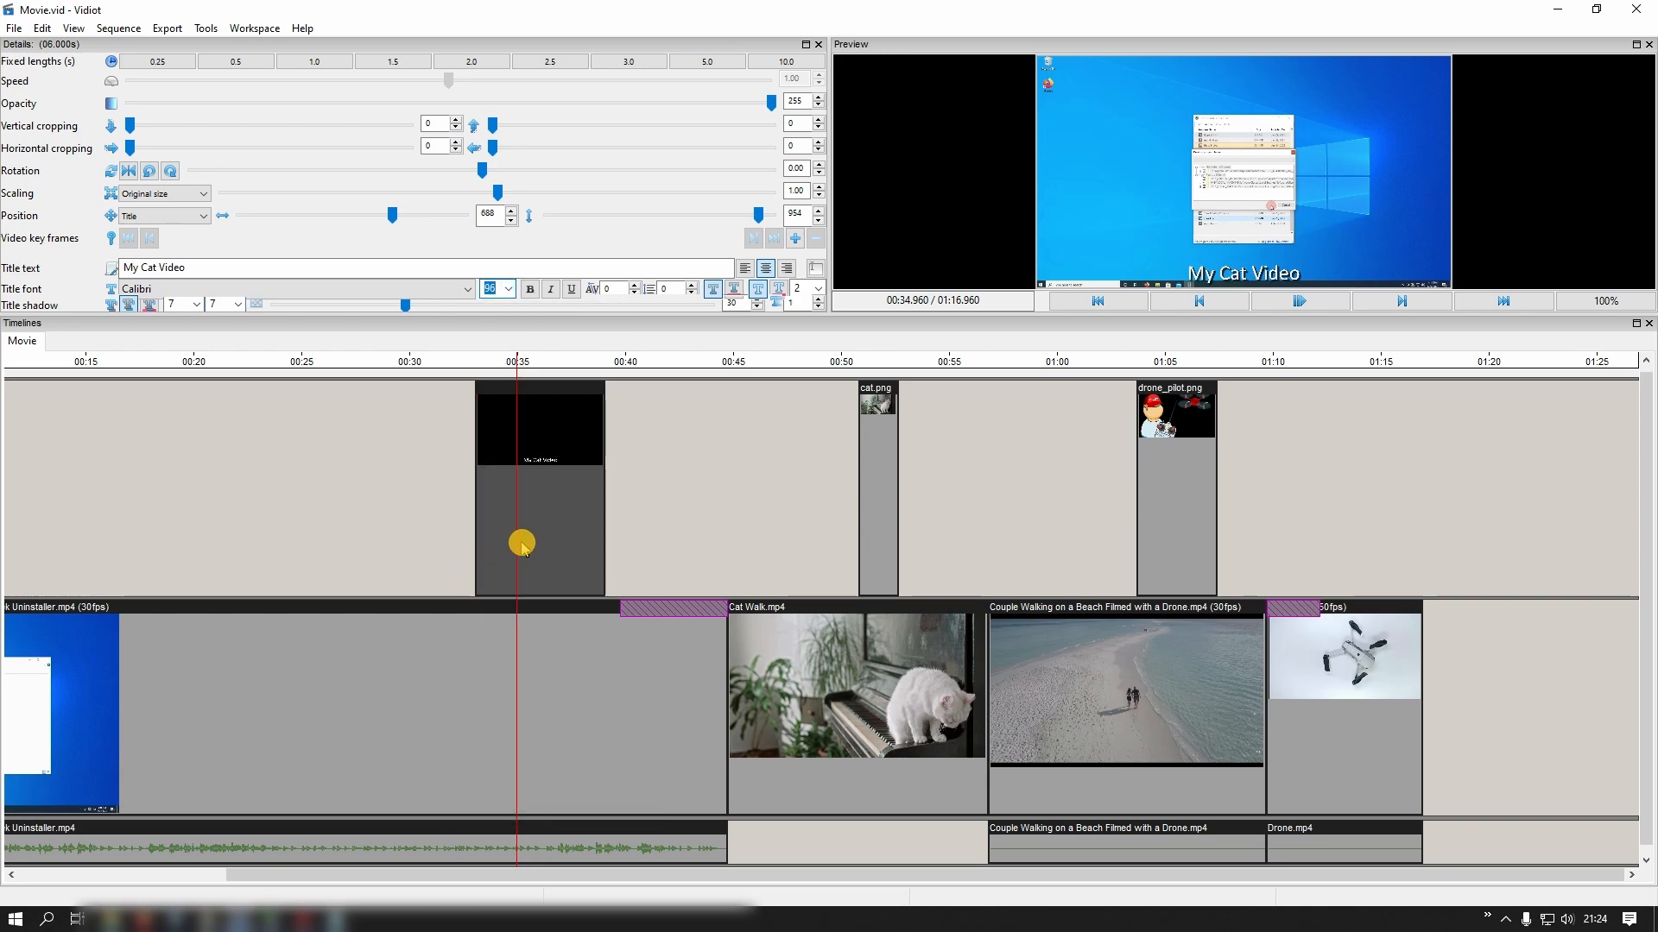
pyautogui.click(530, 289)
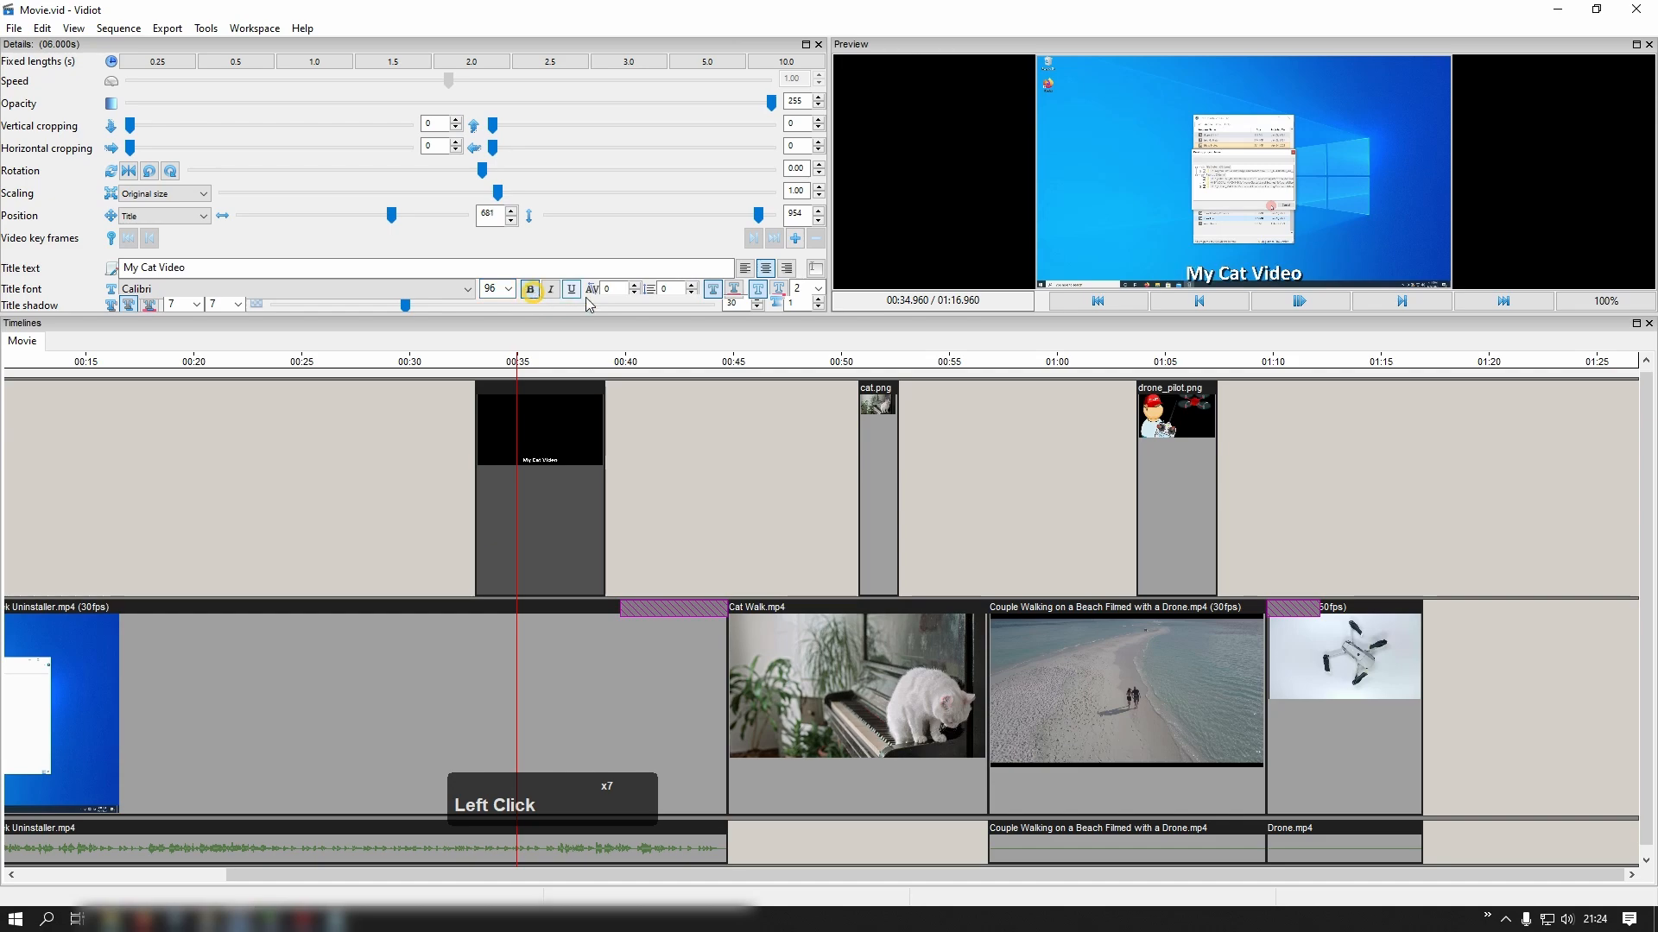
pyautogui.click(757, 294)
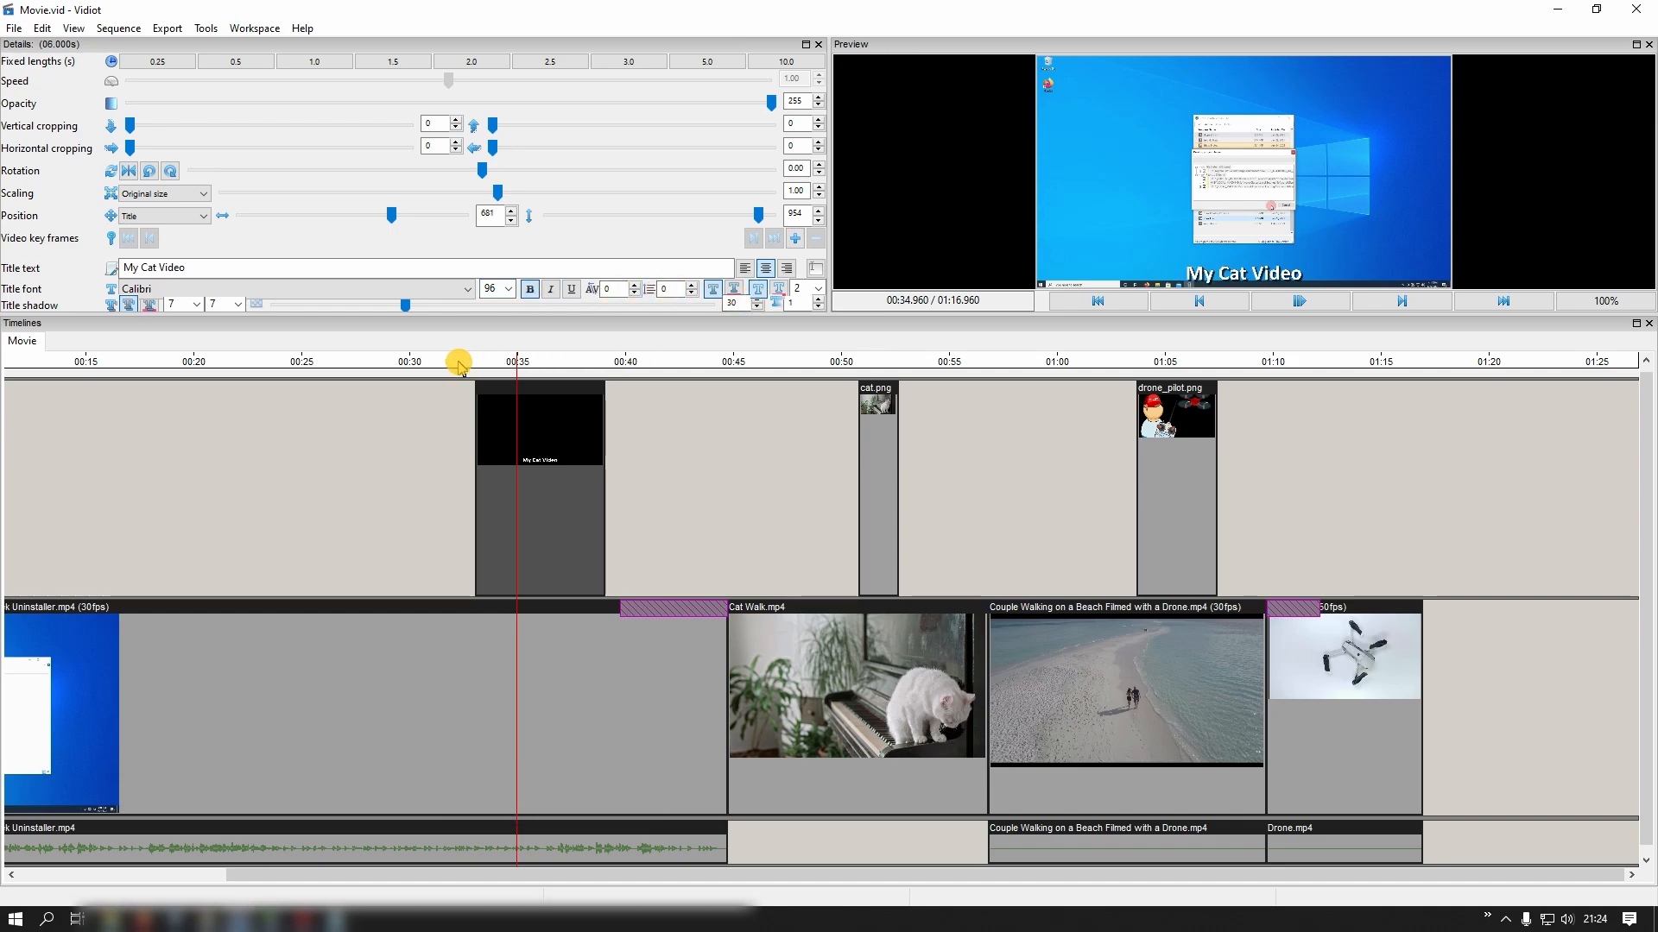
# Move the title clip to the start of Cat Walk.mp4 at about 00:45, trim it to 2.28 seconds, and preview it.
pyautogui.moveTo(551, 443); pyautogui.dragTo(310, 437)
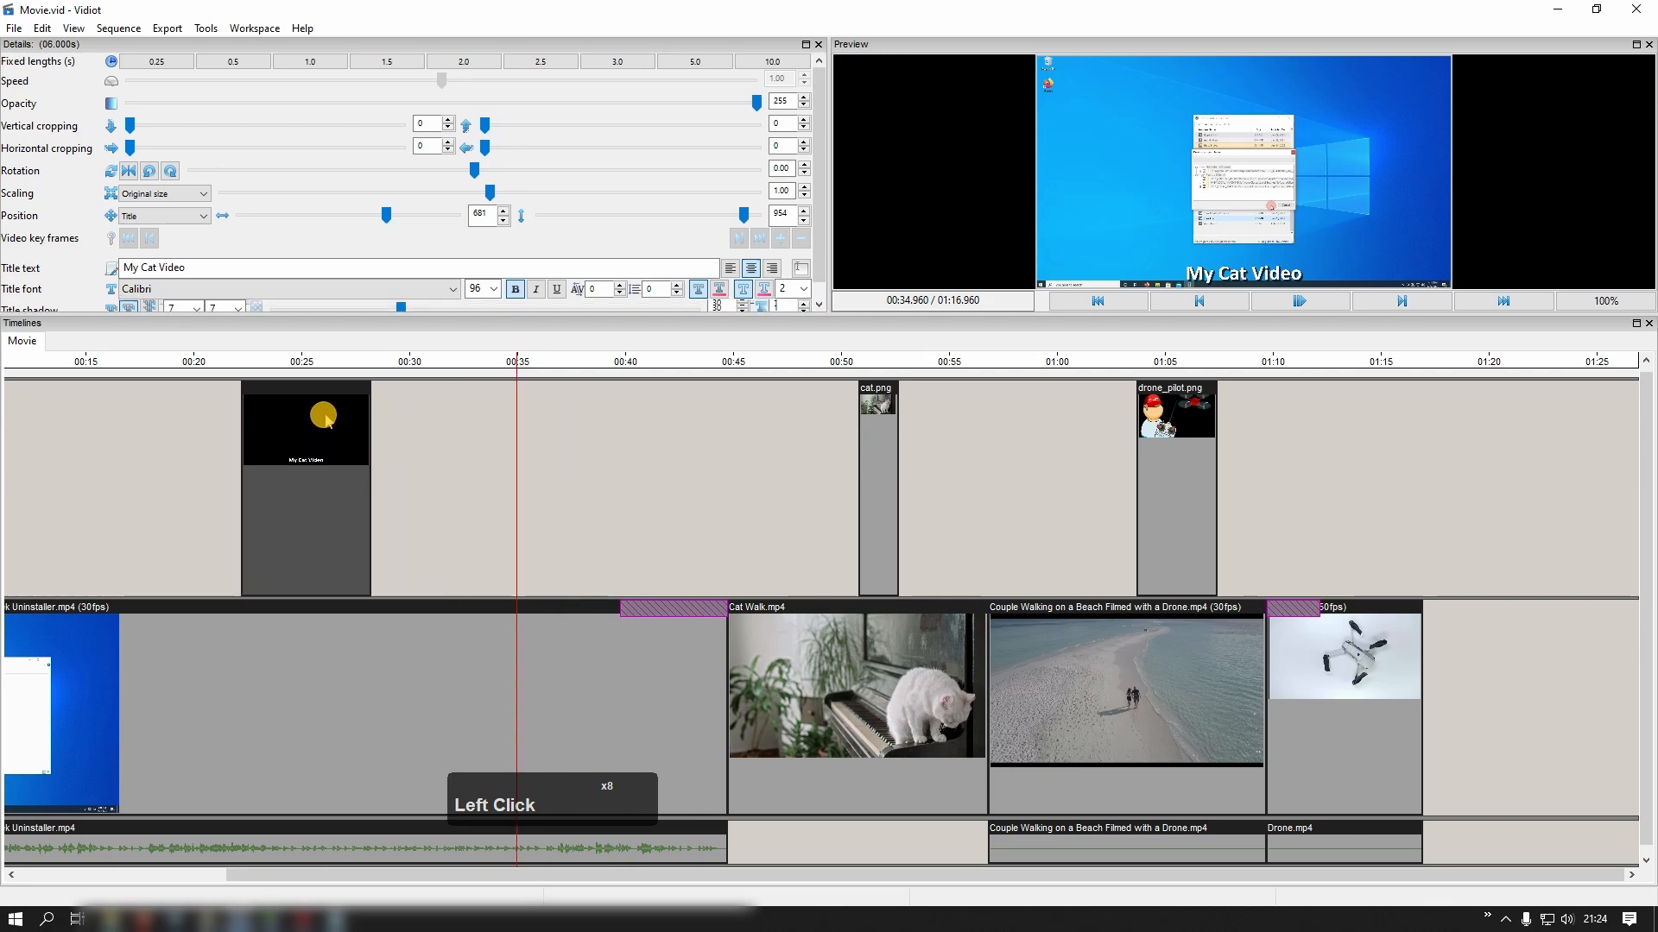
pyautogui.click(214, 366)
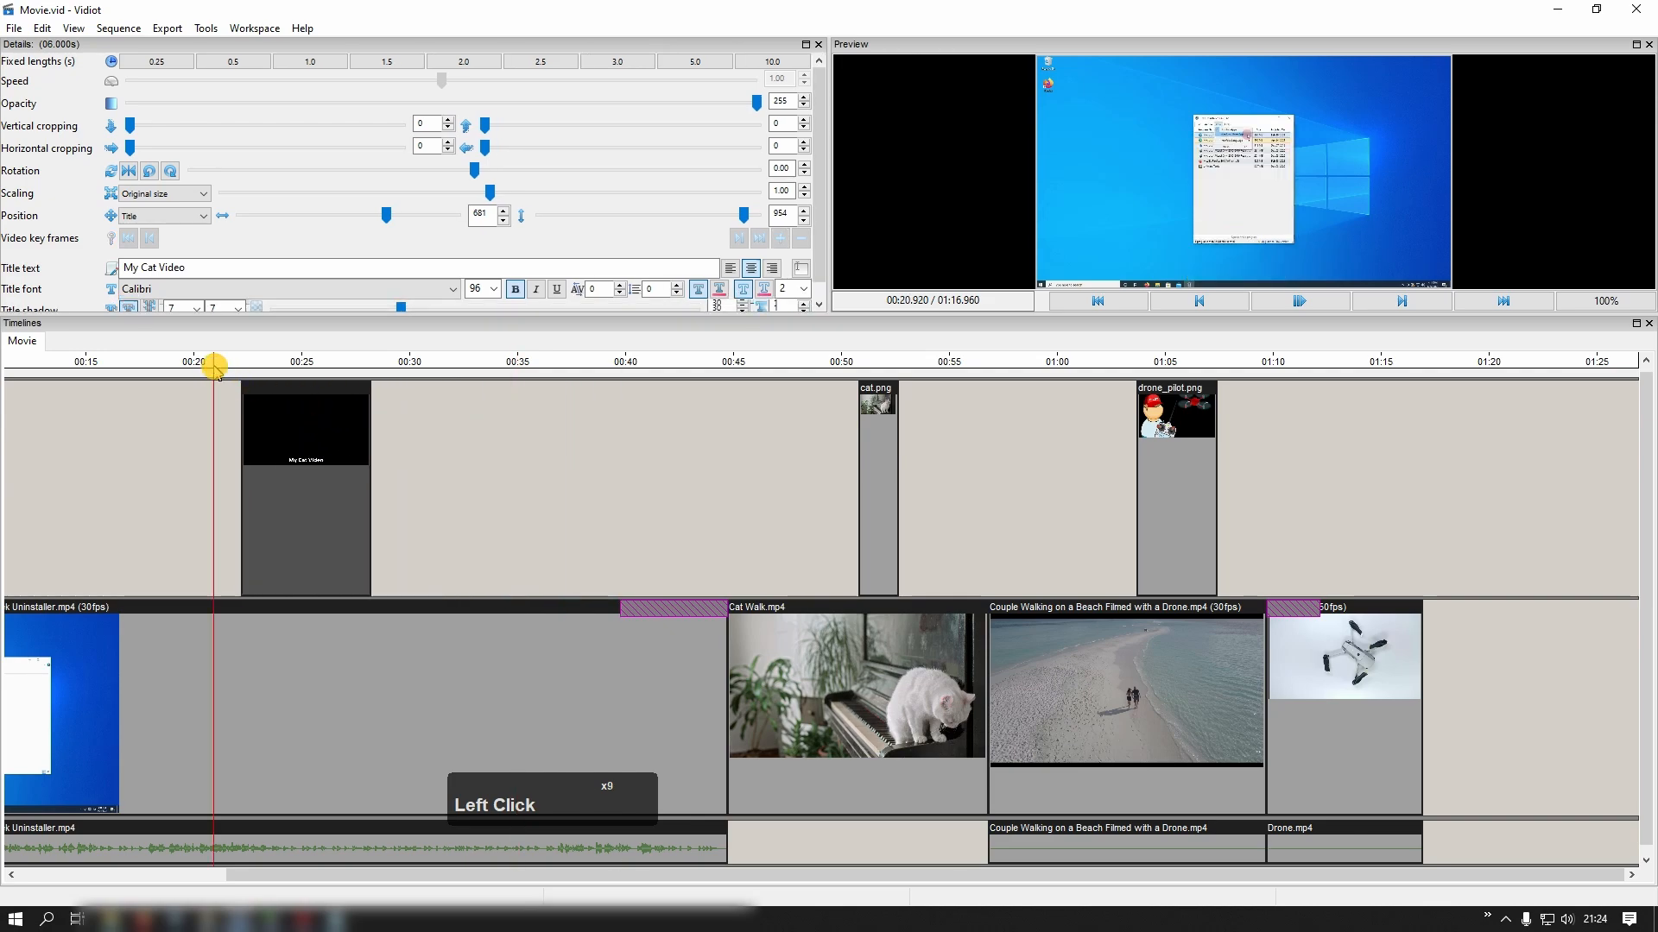
pyautogui.click(325, 437)
pyautogui.moveTo(326, 437)
pyautogui.mouseDown()
pyautogui.moveTo(854, 481)
pyautogui.moveTo(773, 480)
pyautogui.mouseUp()
pyautogui.click(752, 437)
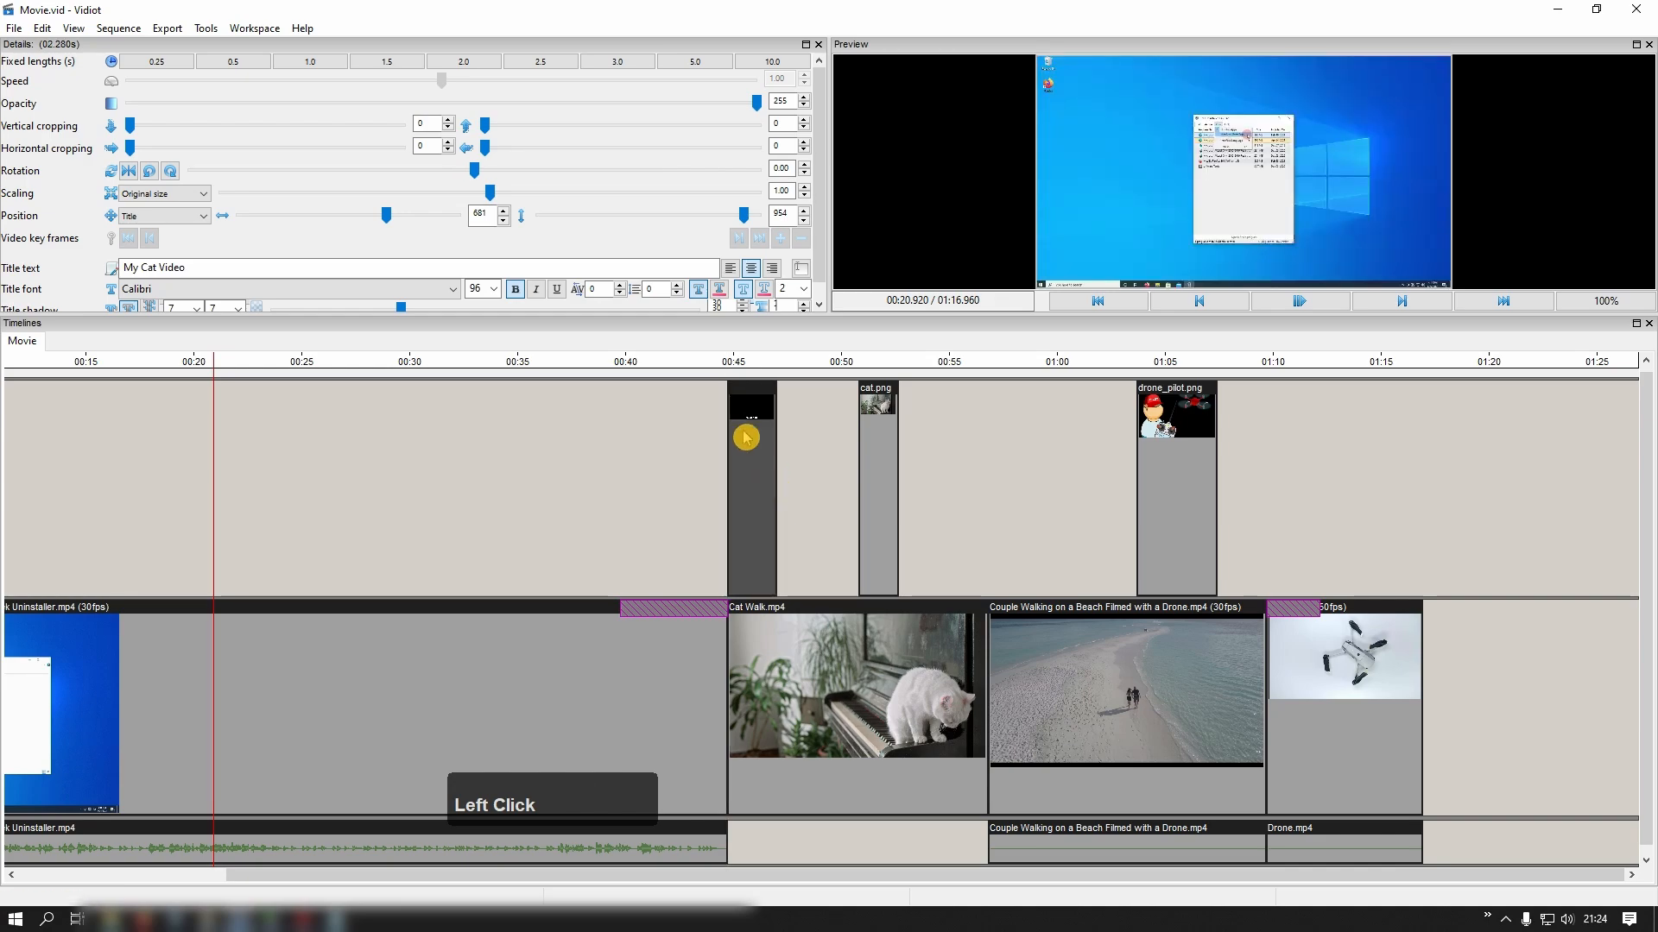
pyautogui.click(706, 364)
pyautogui.press('space')
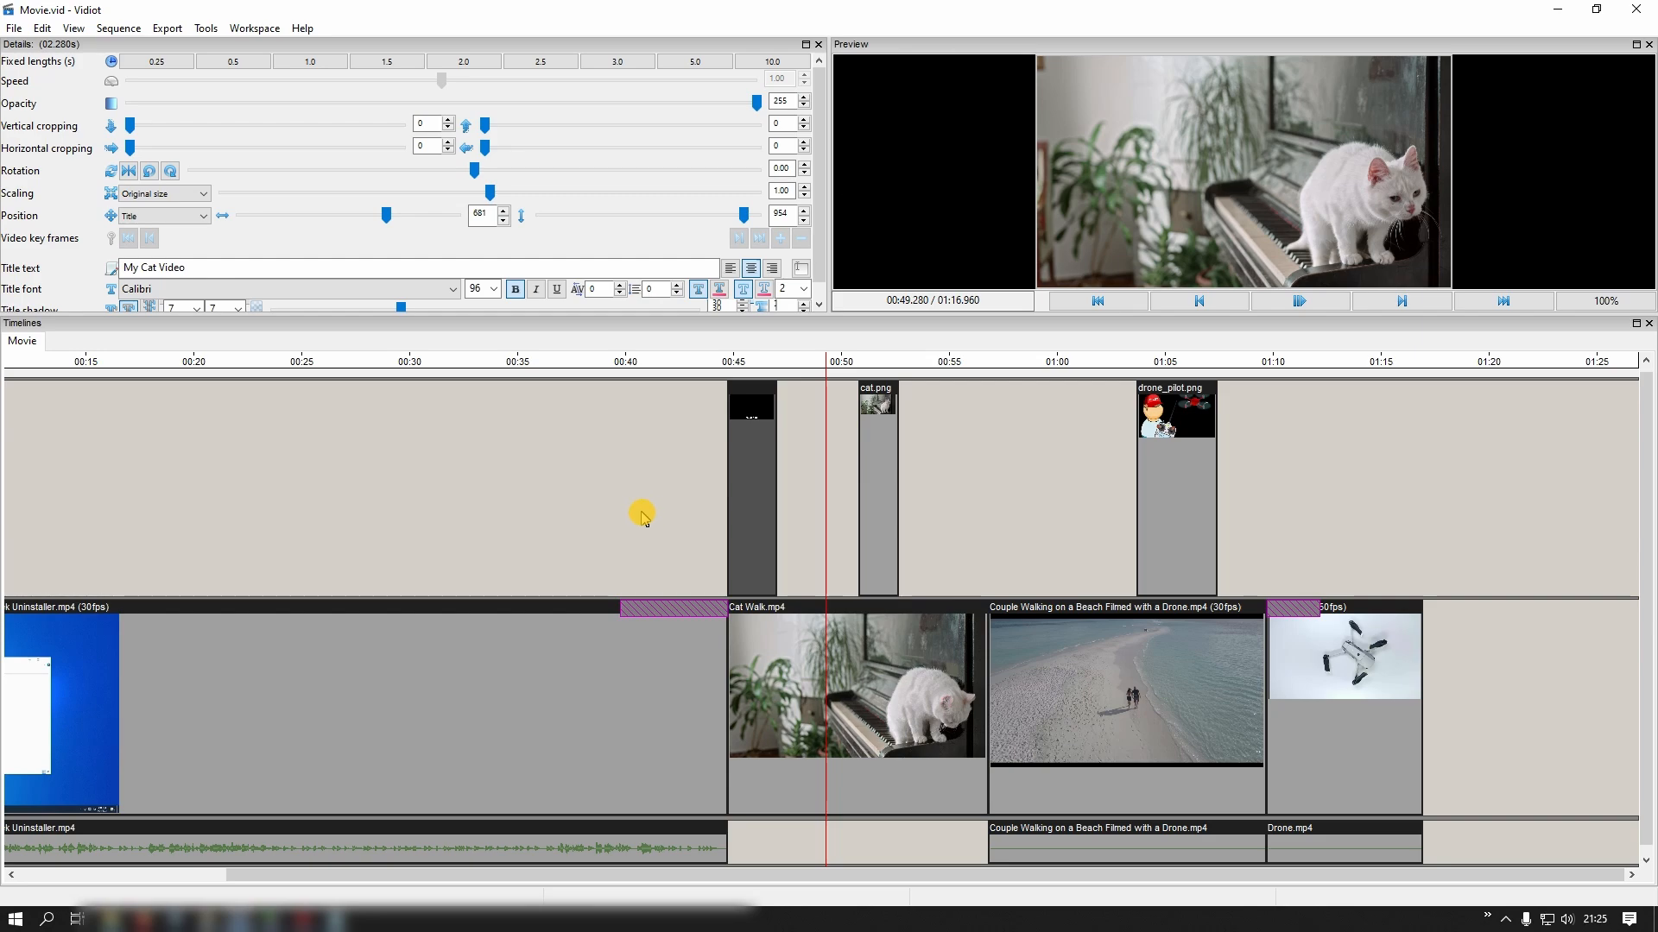
# Export all sequences of the project, saving Movie.vid before the export starts.
pyautogui.click(168, 28)
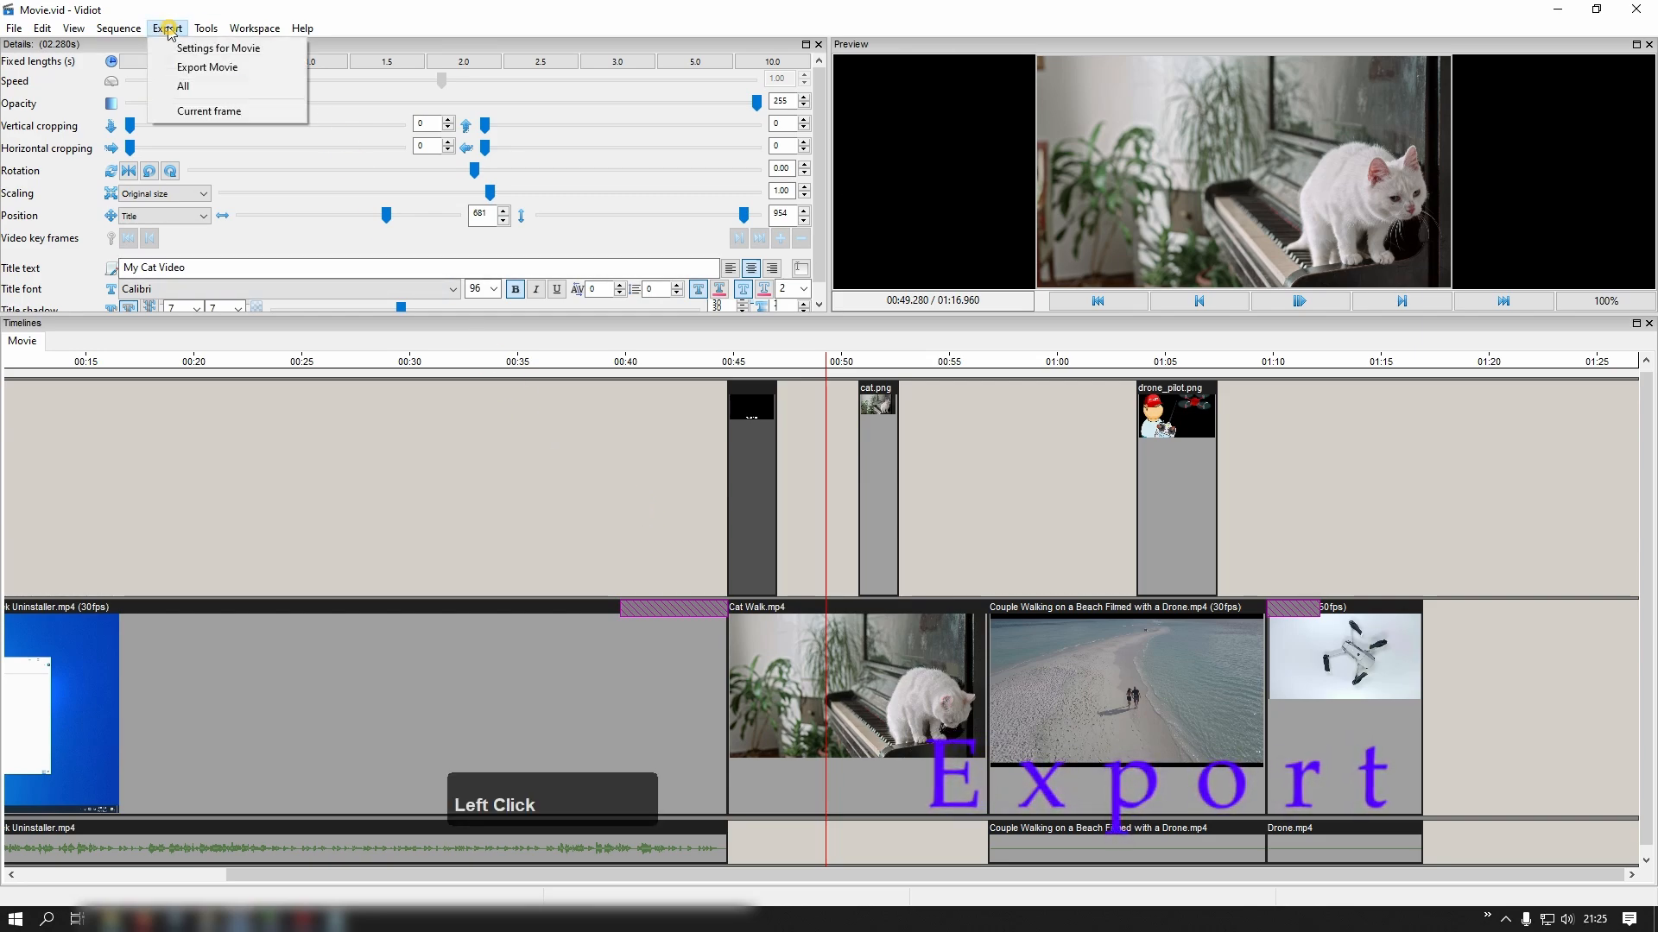
pyautogui.click(205, 87)
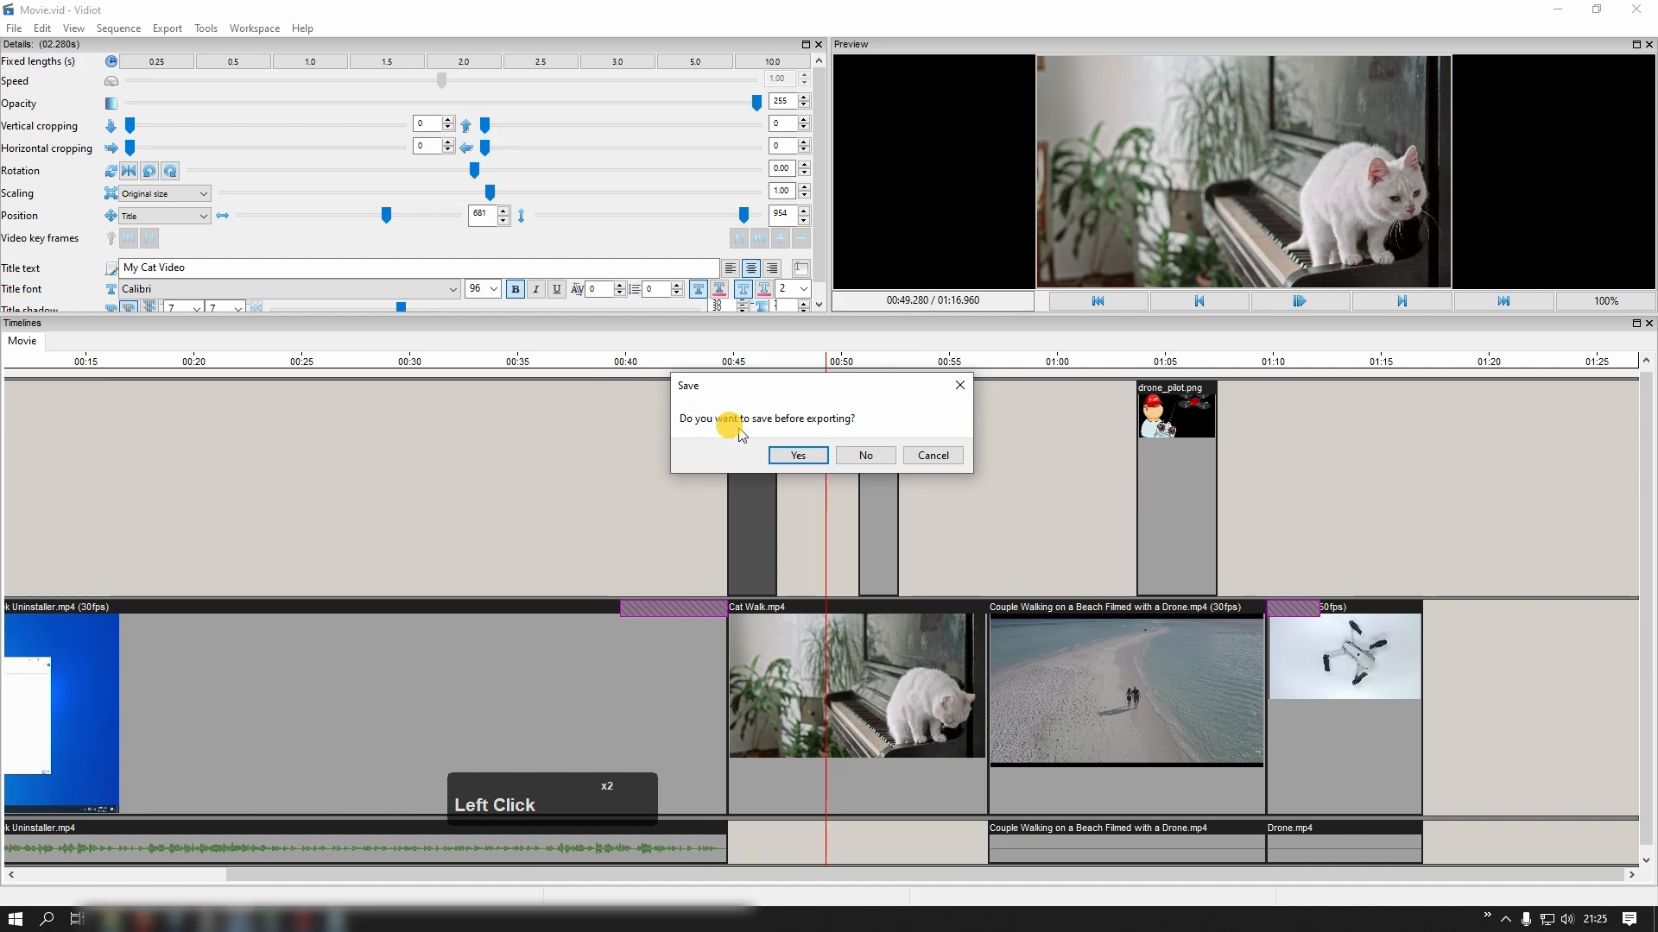
pyautogui.click(816, 455)
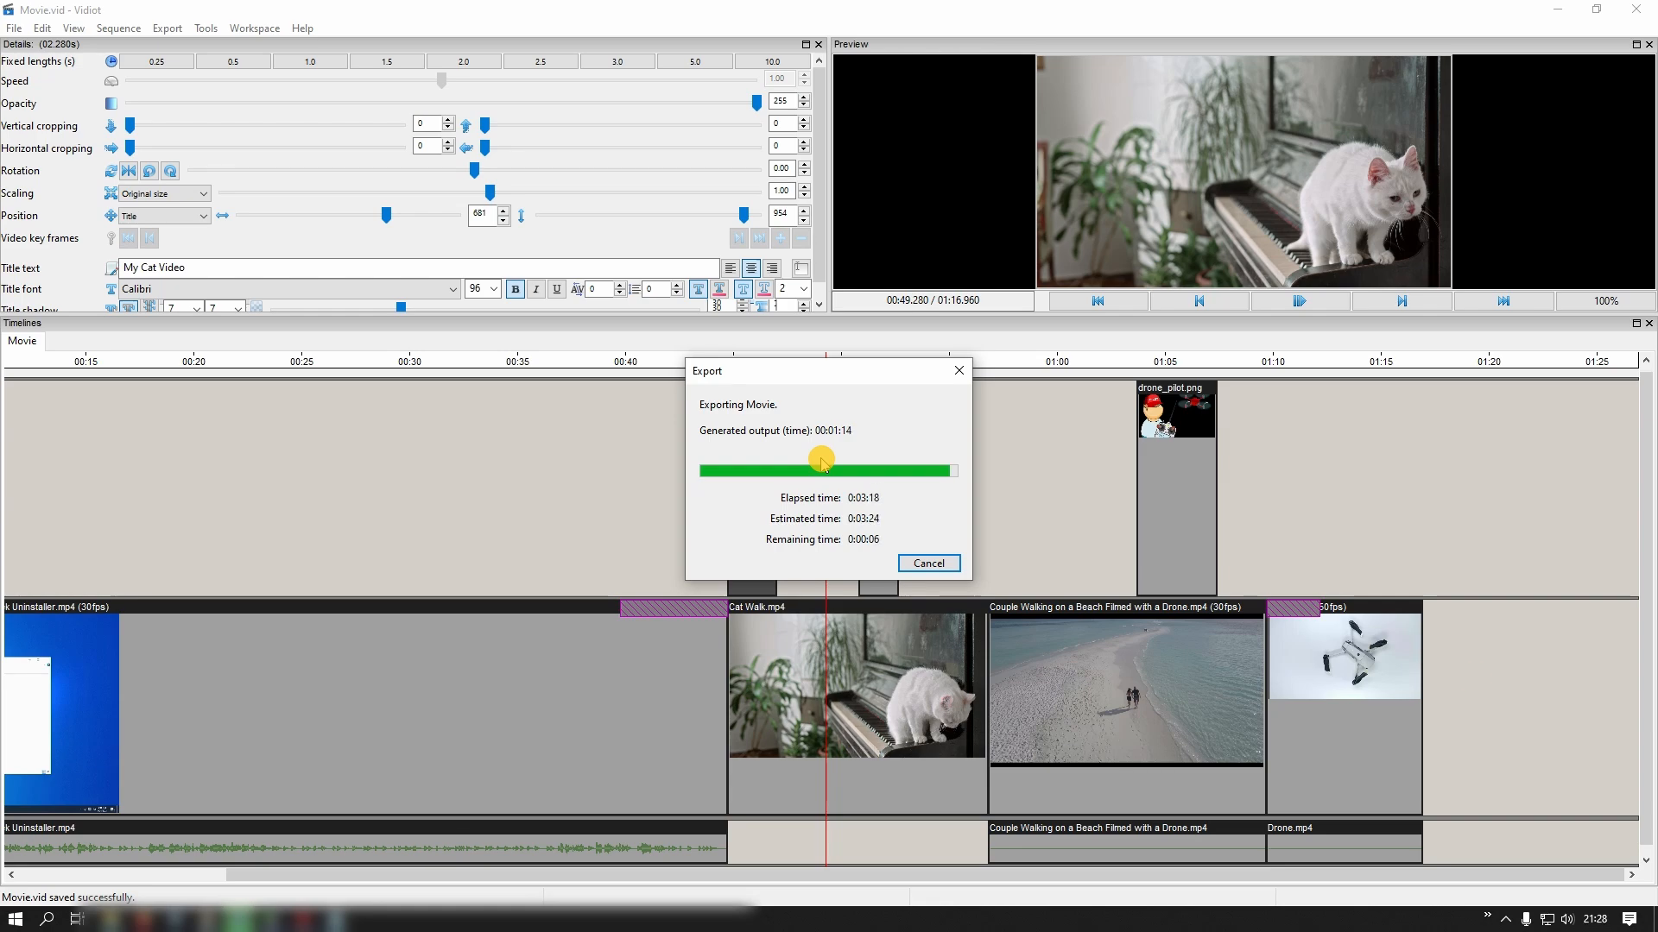
pyautogui.click(1462, 678)
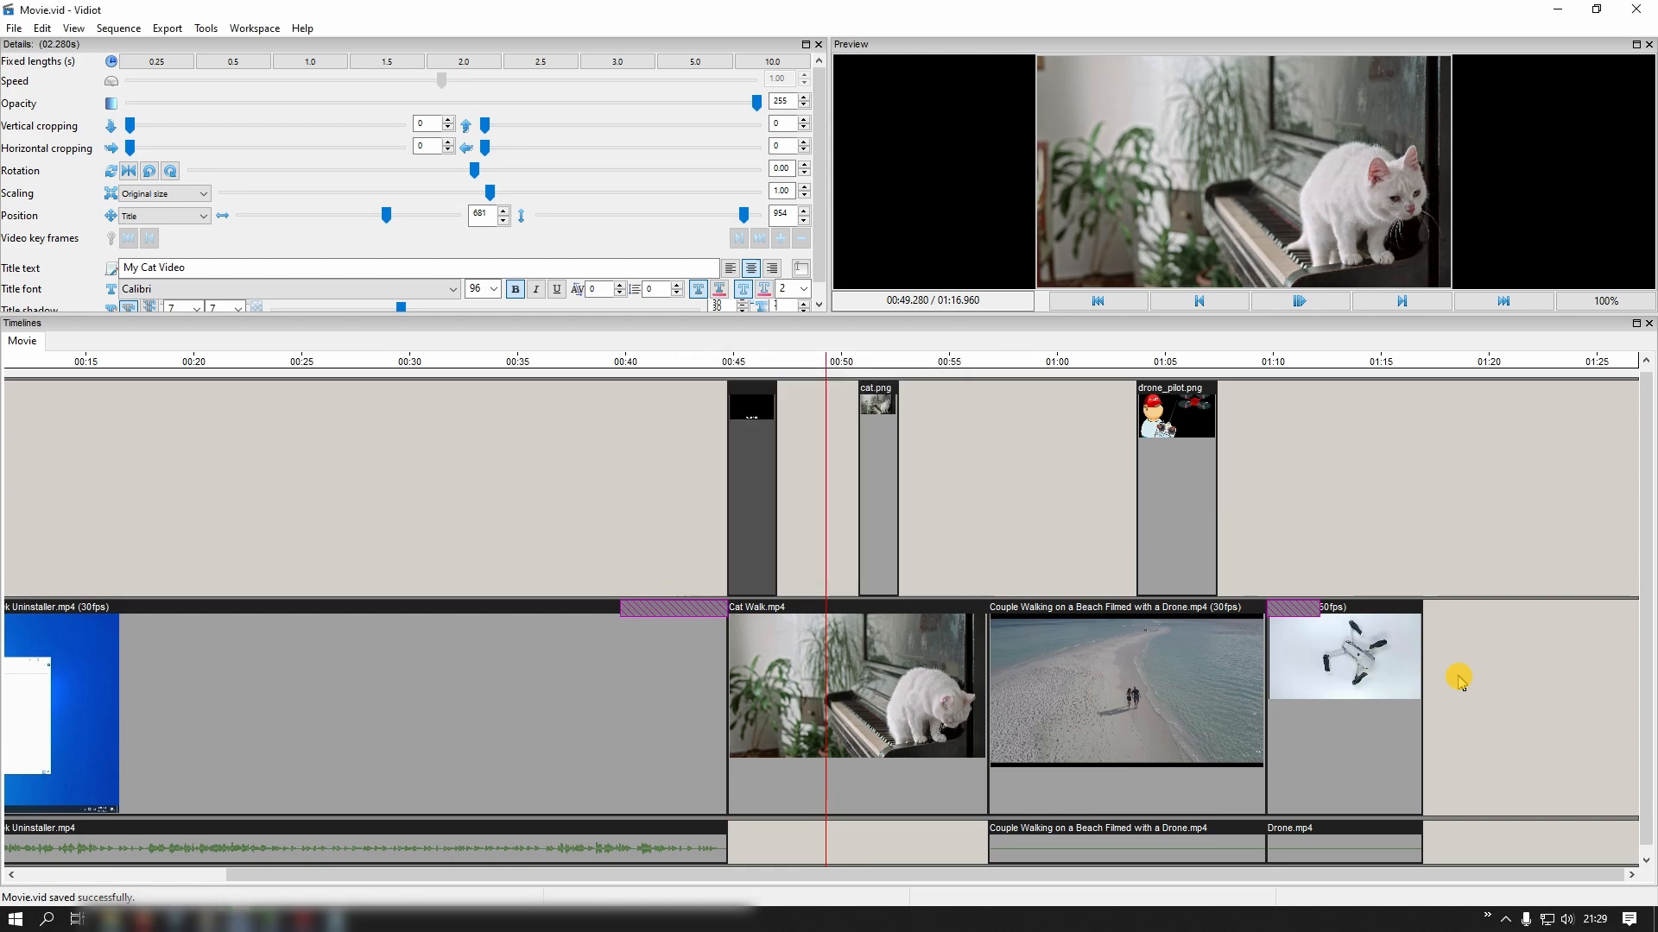
# Switch to File Explorer to look at the files in the drone footage folder, and return to Vidiot.
pyautogui.click(122, 919)
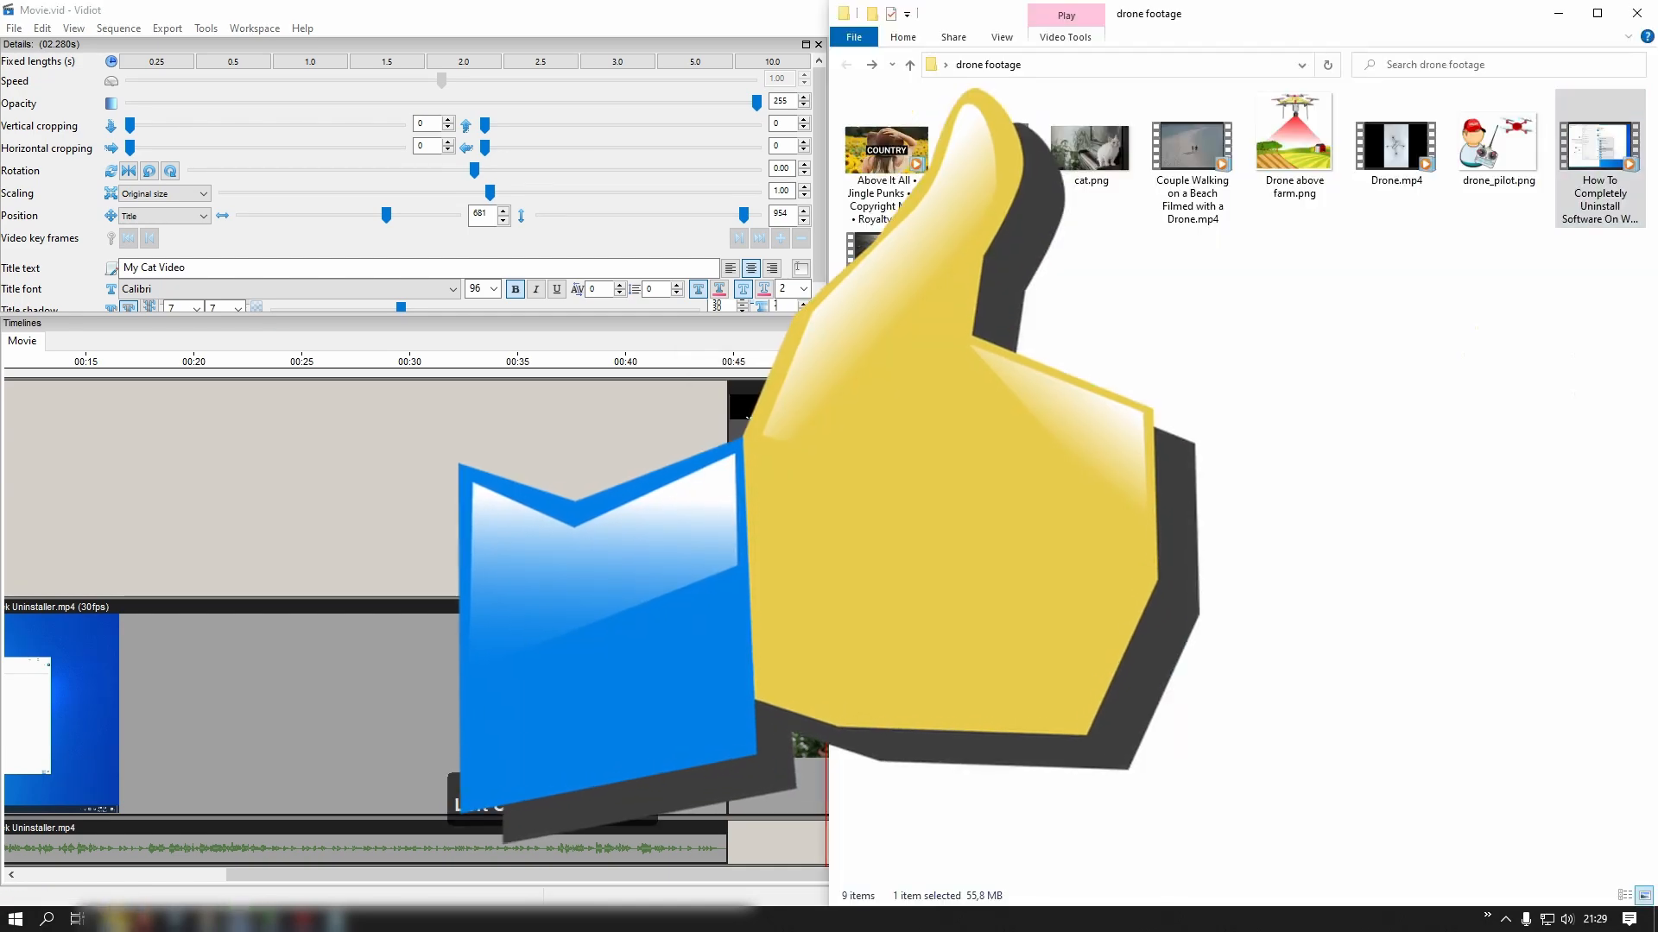
pyautogui.click(1027, 518)
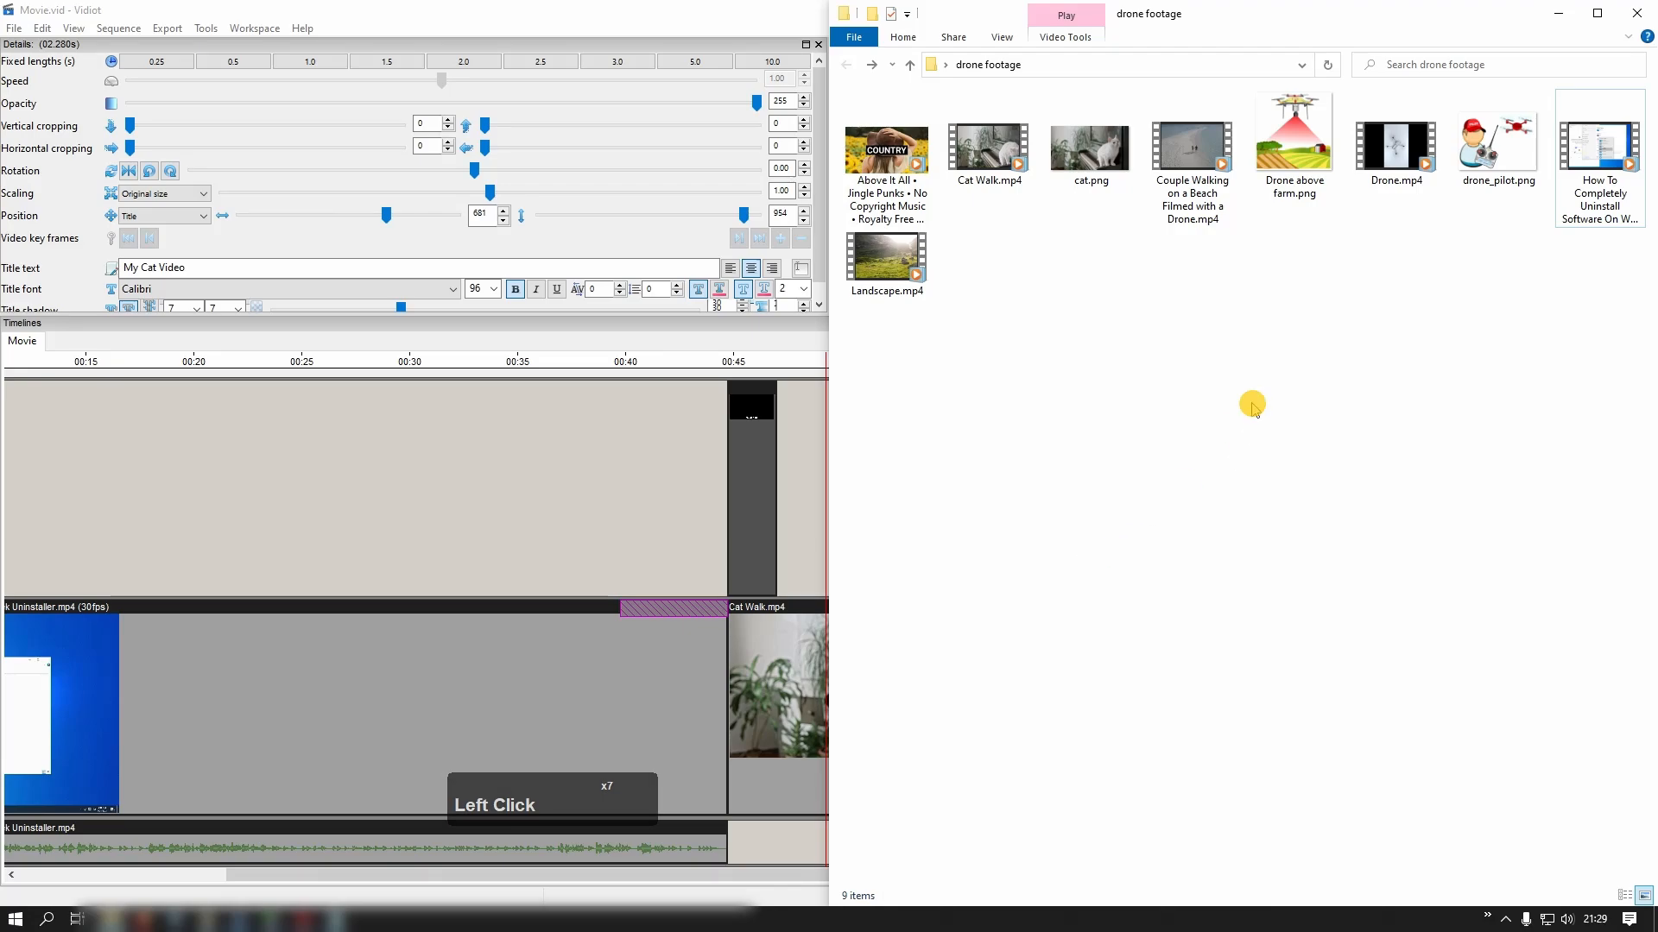
pyautogui.click(1559, 16)
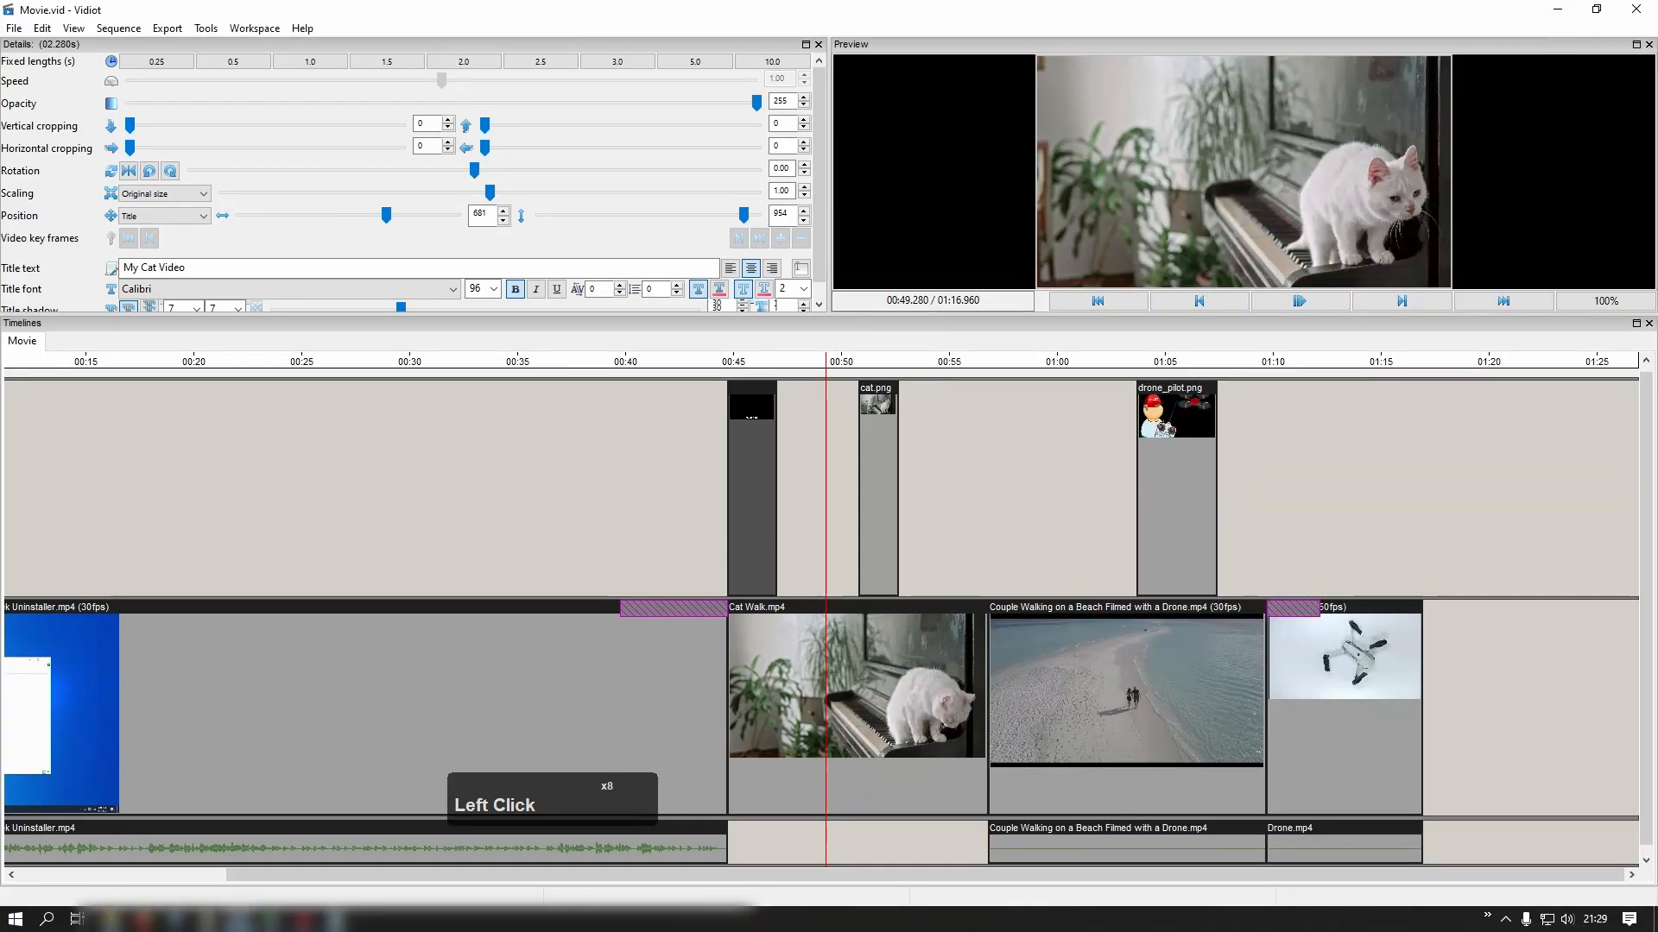